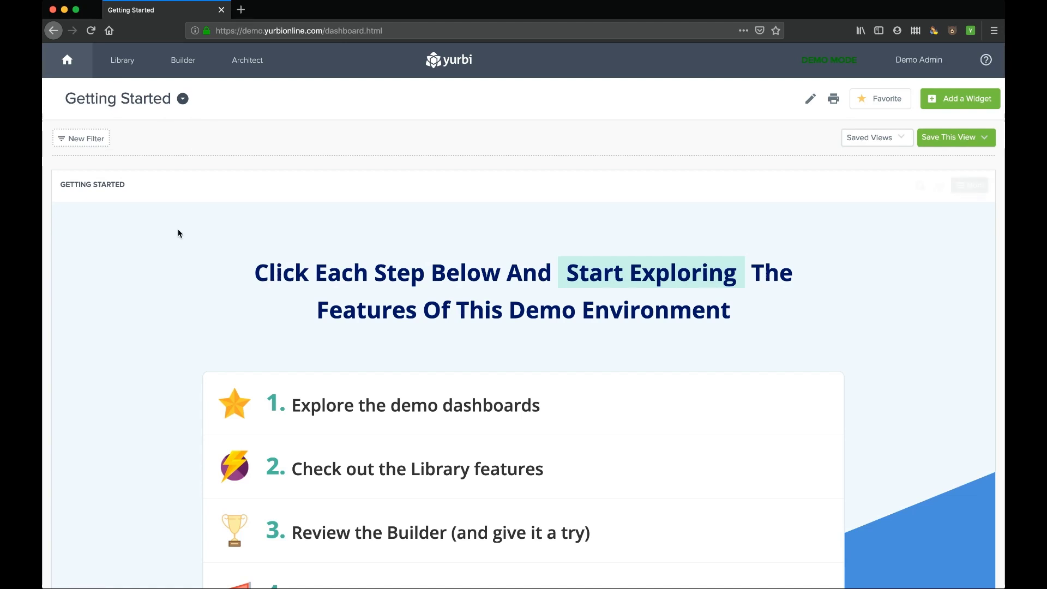
- Read through the Getting Started guide and view the Library features help article
{"action": "scroll", "coordinate": [170, 322], "scroll_direction": "down", "scroll_amount": 1}
{"action": "scroll", "coordinate": [169, 321], "scroll_direction": "down", "scroll_amount": 5}
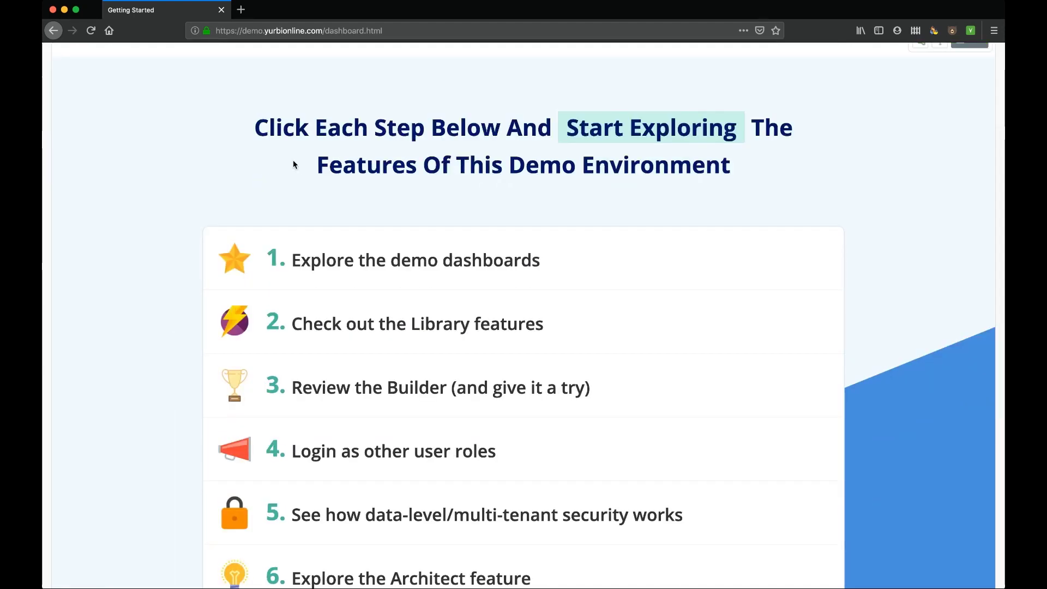
{"action": "scroll", "coordinate": [421, 284], "scroll_direction": "down", "scroll_amount": 6}
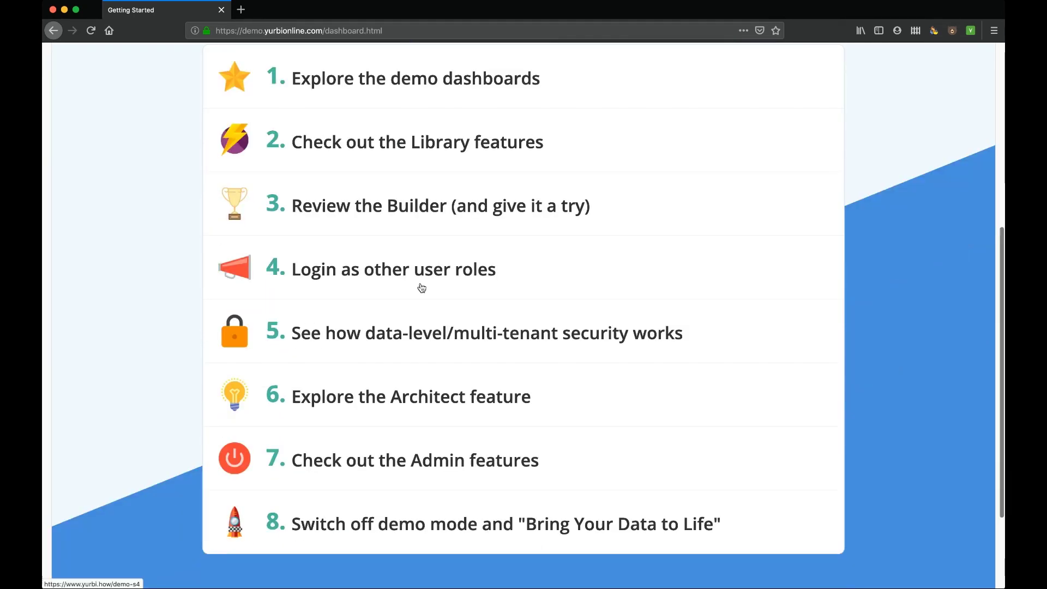
{"action": "scroll", "coordinate": [422, 287], "scroll_direction": "up", "scroll_amount": 1}
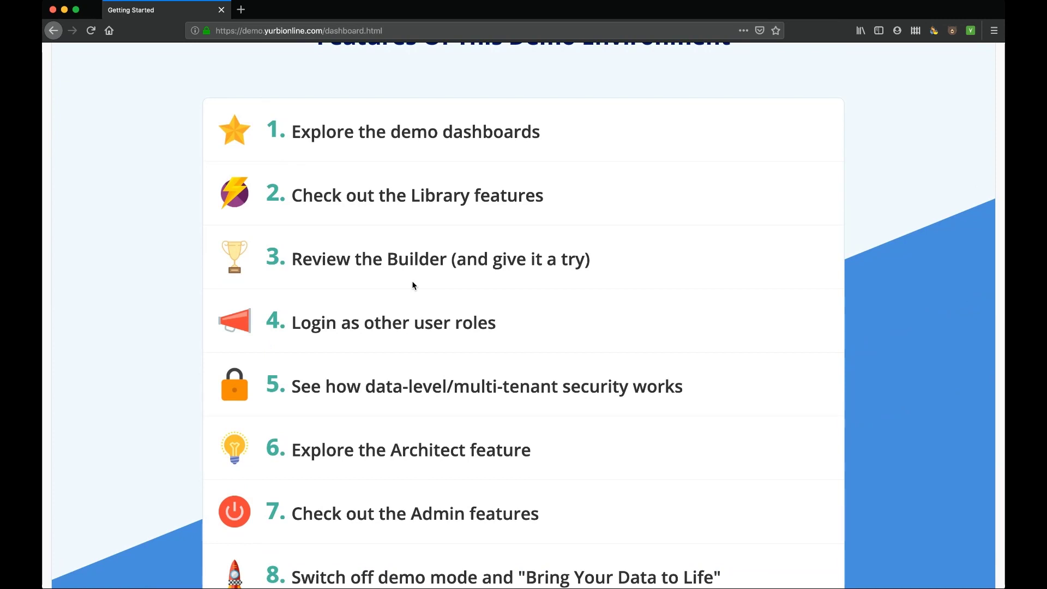
{"action": "scroll", "coordinate": [413, 287], "scroll_direction": "up", "scroll_amount": 2}
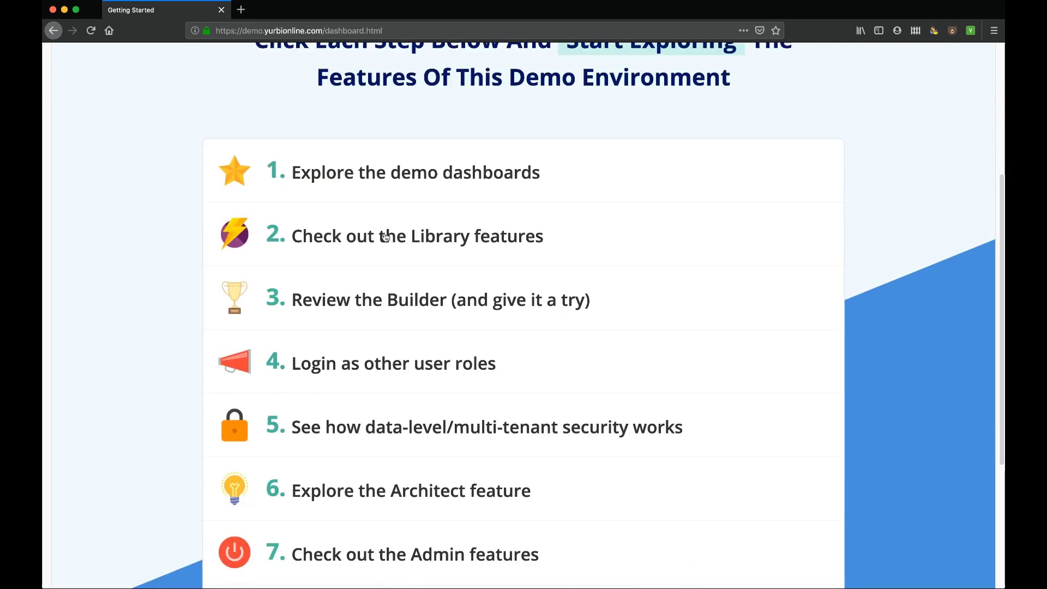
{"action": "left_click", "coordinate": [401, 240]}
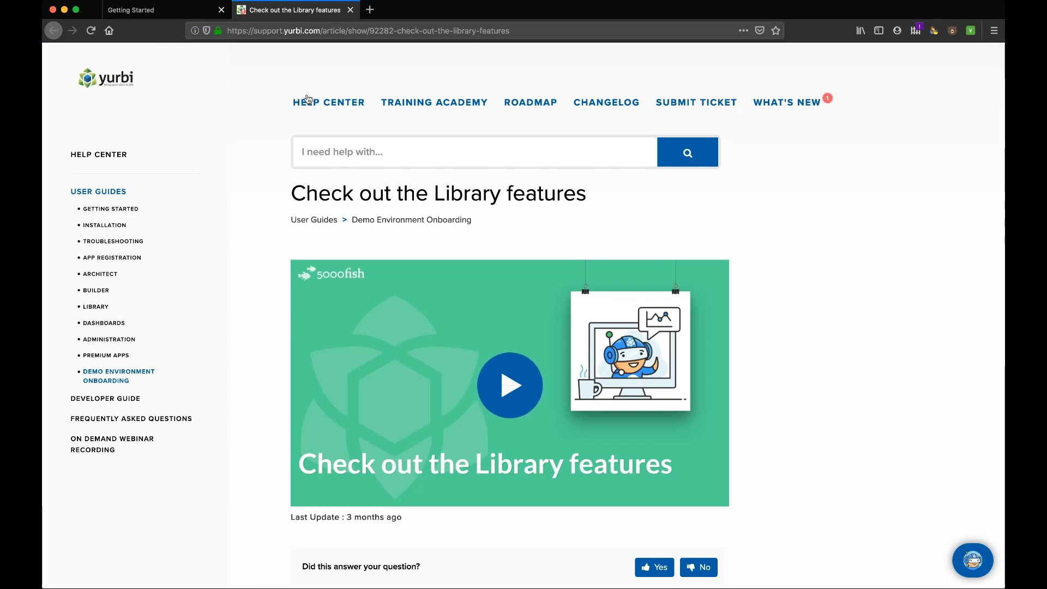
{"action": "left_click", "coordinate": [351, 10]}
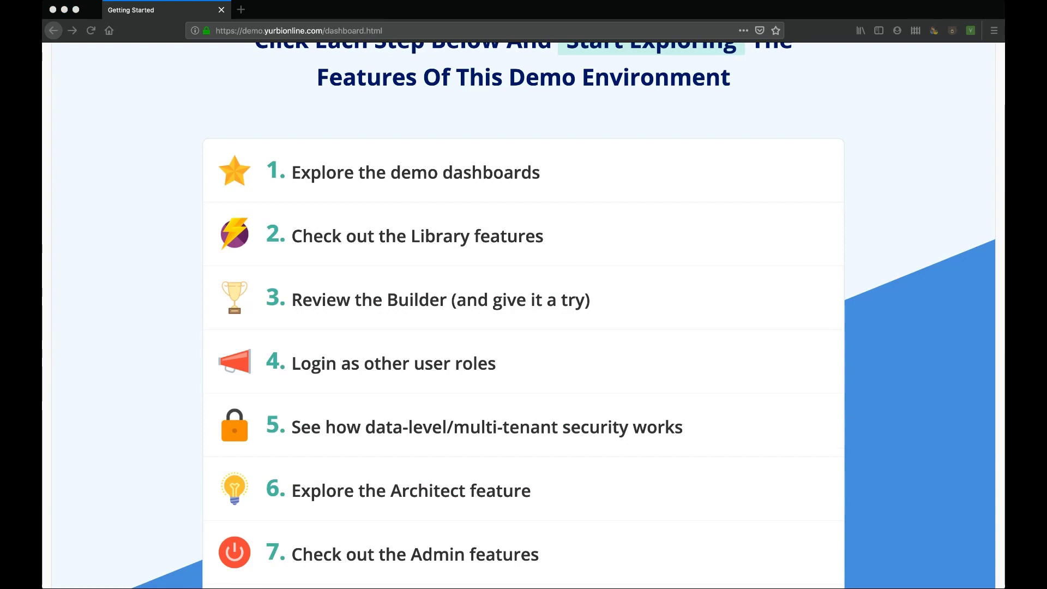
{"action": "scroll", "coordinate": [375, 202], "scroll_direction": "up", "scroll_amount": 5}
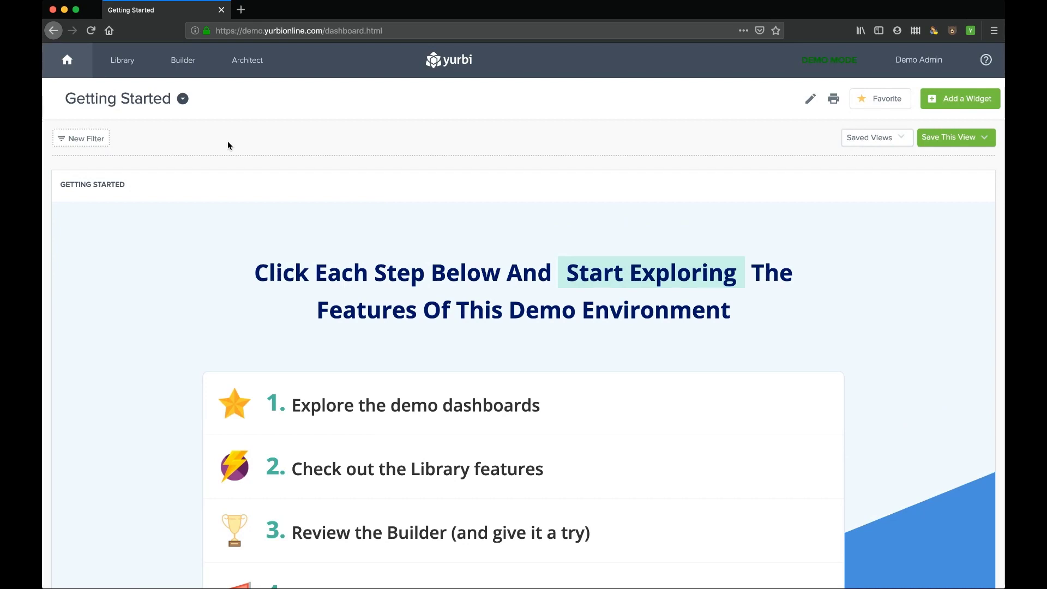
{"action": "scroll", "coordinate": [178, 353], "scroll_direction": "down", "scroll_amount": 7}
{"action": "scroll", "coordinate": [178, 353], "scroll_direction": "up", "scroll_amount": 7}
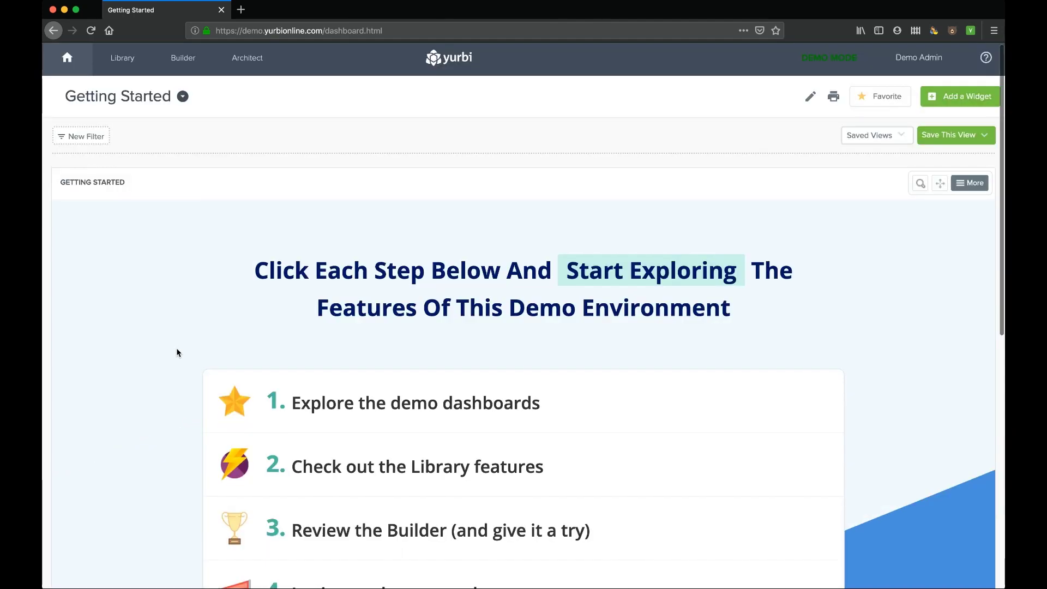
- Browse the Public and Private Library dashboards, then pick Sales Pipeline under Favorites
{"action": "left_click", "coordinate": [184, 102]}
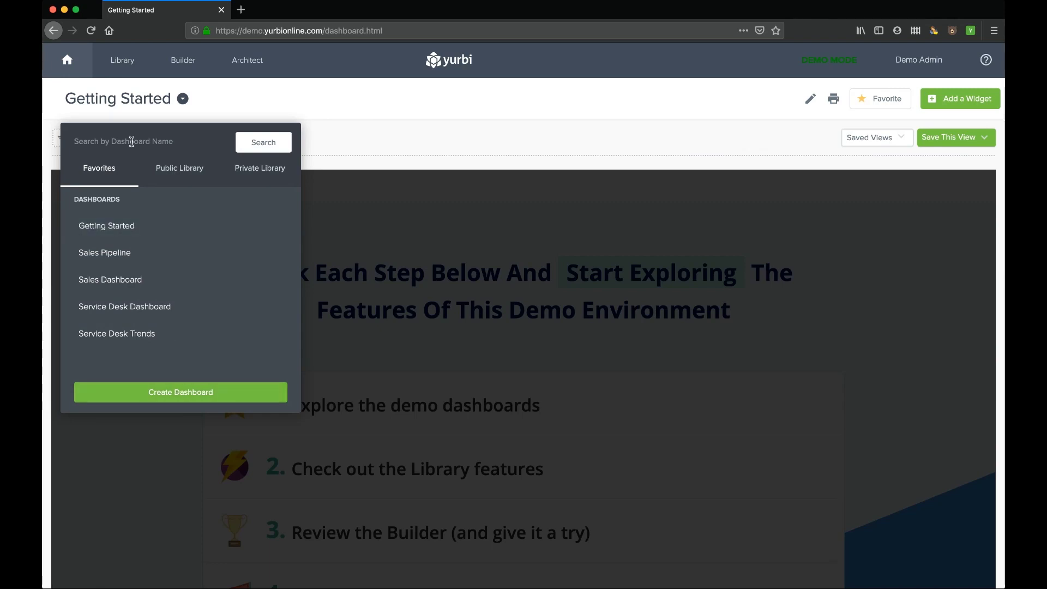
{"action": "left_click", "coordinate": [183, 170]}
{"action": "left_click", "coordinate": [258, 170]}
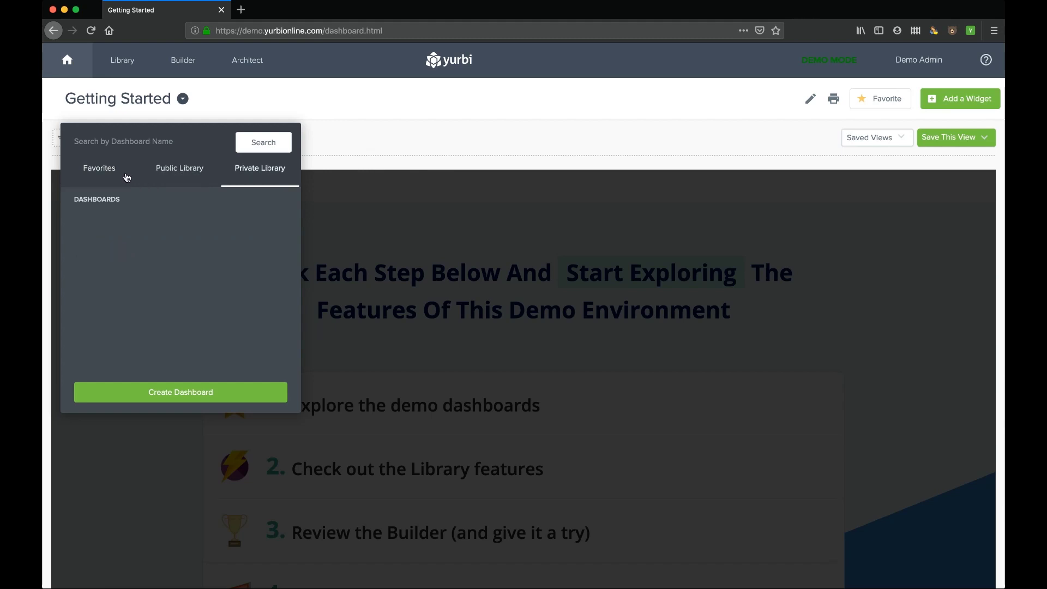
{"action": "left_click", "coordinate": [105, 173]}
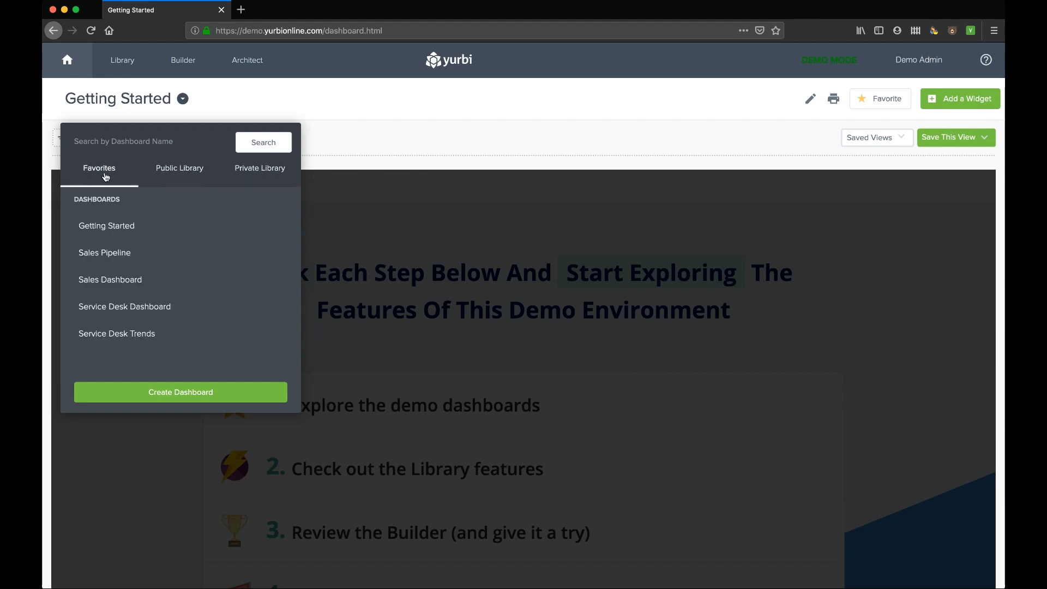
{"action": "left_click", "coordinate": [111, 255]}
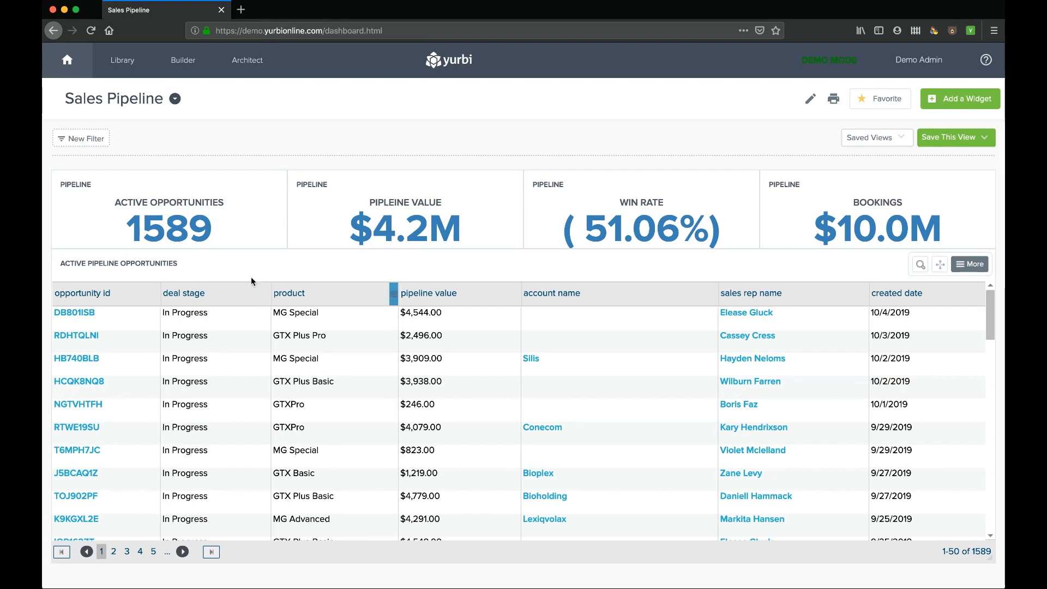
- Drill into the 1589 Active Opportunities figure to list the Active Sales Pipeline records
{"action": "mouse_move", "coordinate": [155, 230]}
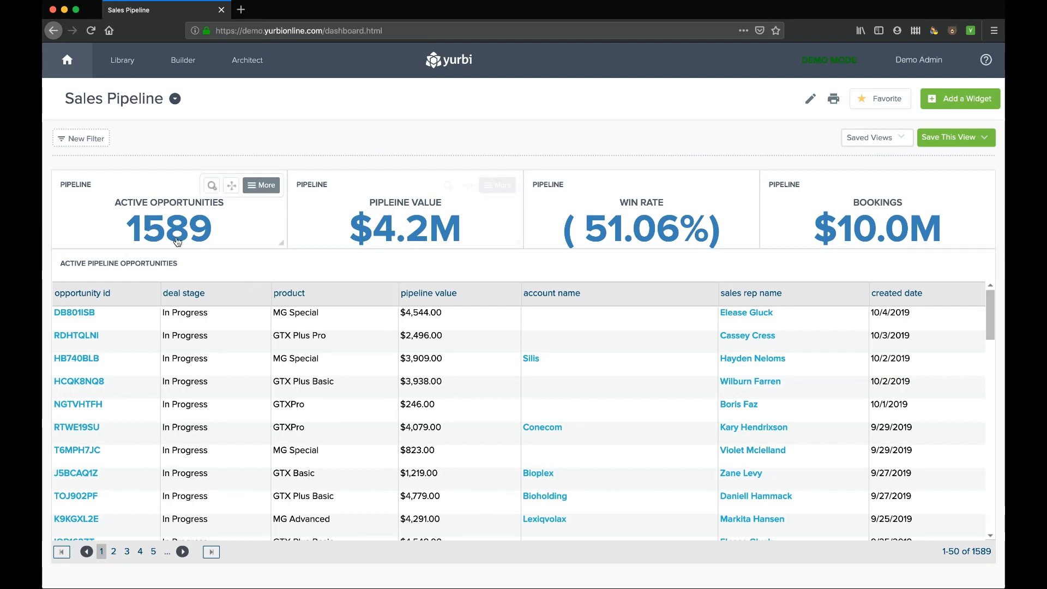
{"action": "left_click", "coordinate": [177, 235]}
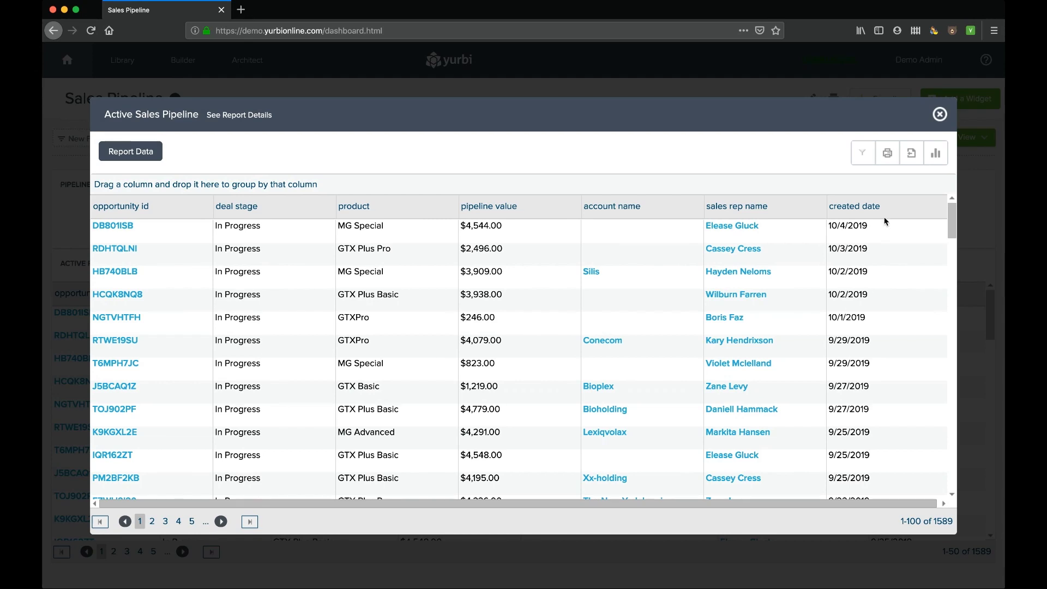
- Filter the created date column to show only 2018 rows
{"action": "left_click", "coordinate": [944, 215]}
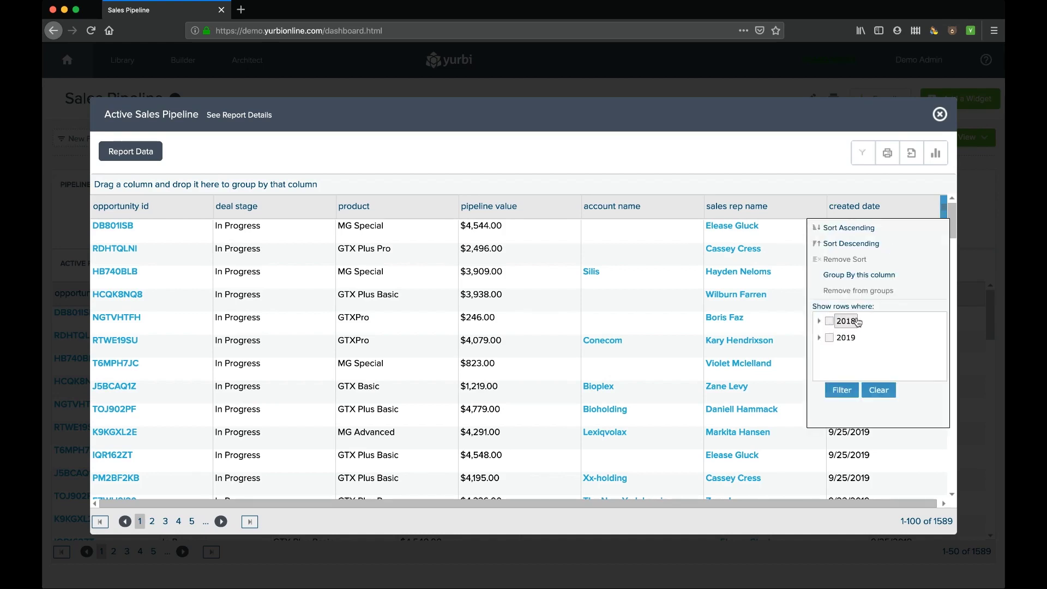
{"action": "left_click", "coordinate": [820, 323]}
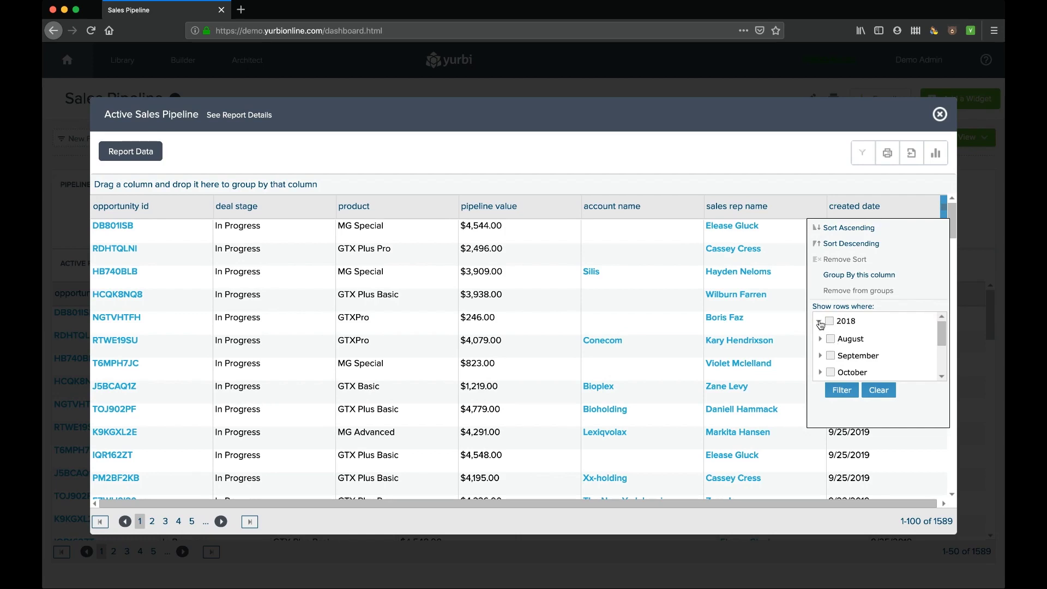
{"action": "left_click", "coordinate": [821, 323]}
{"action": "left_click", "coordinate": [829, 321]}
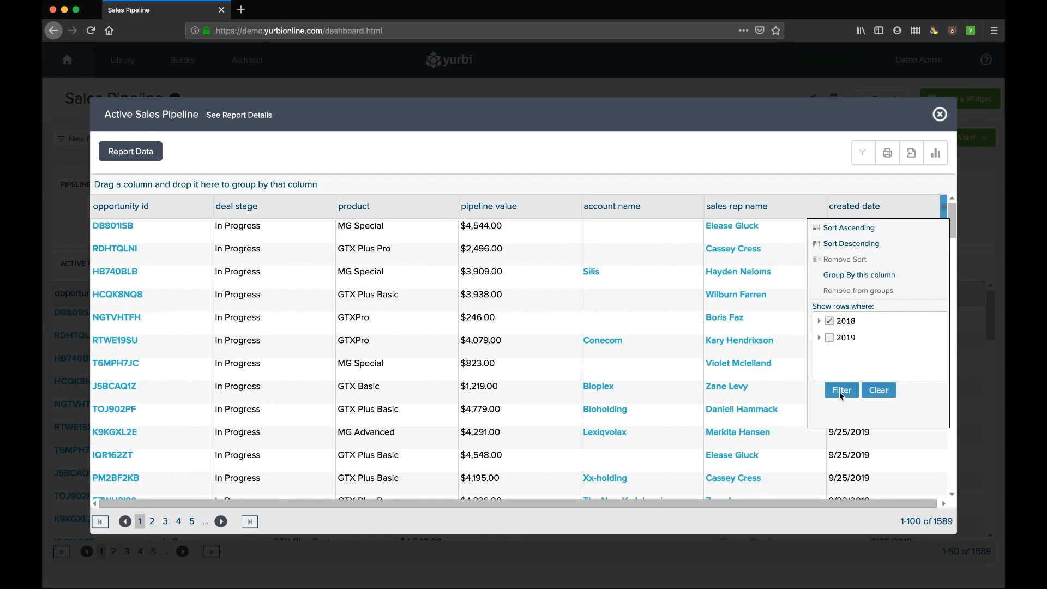
{"action": "left_click", "coordinate": [842, 391]}
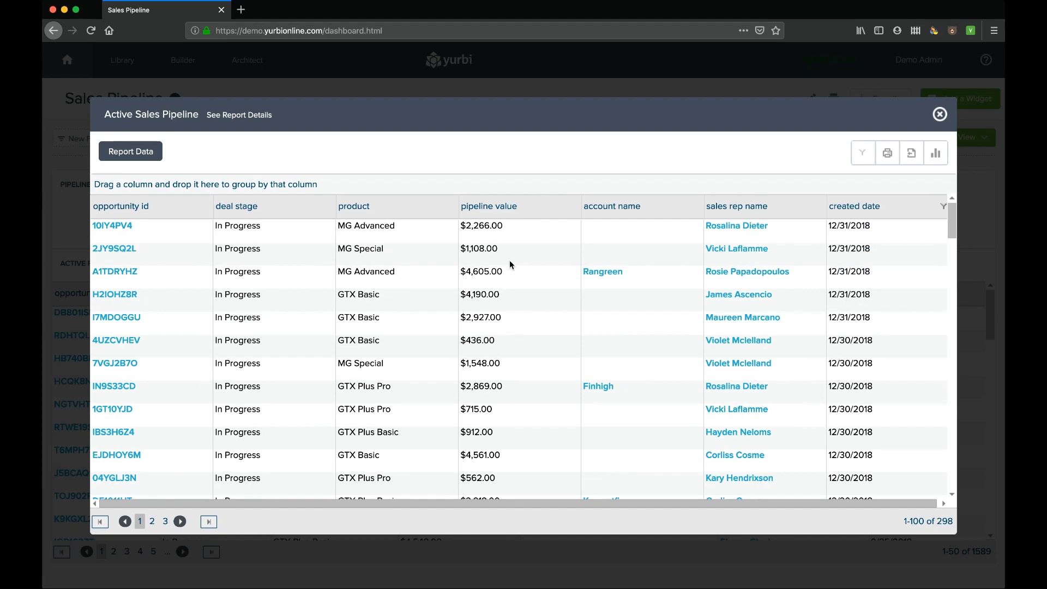
- Look at the filter operators for the pipeline value and account name columns without applying any
{"action": "left_click", "coordinate": [454, 207]}
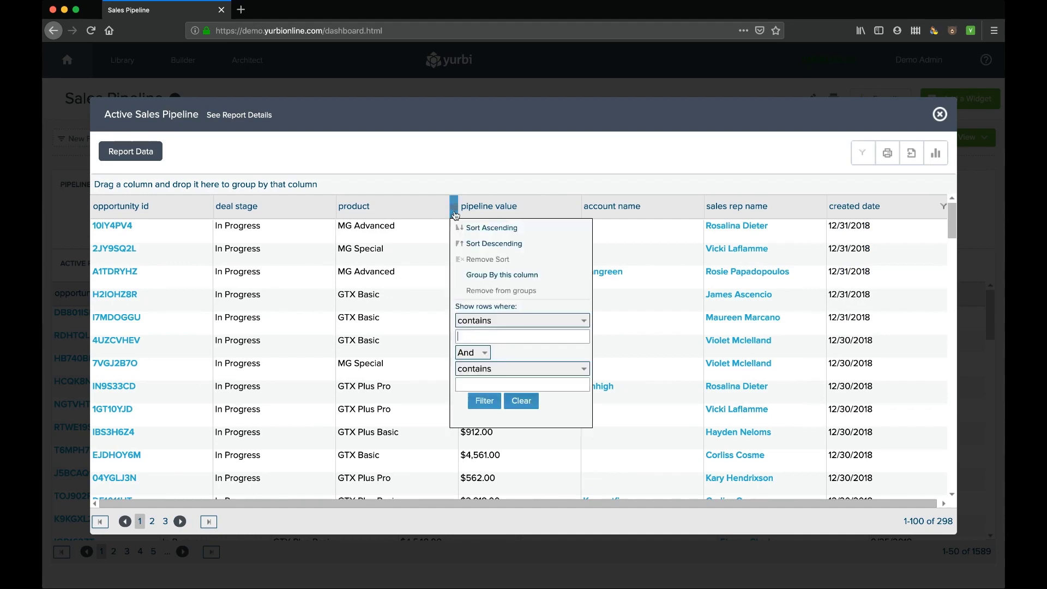
{"action": "left_click", "coordinate": [474, 324]}
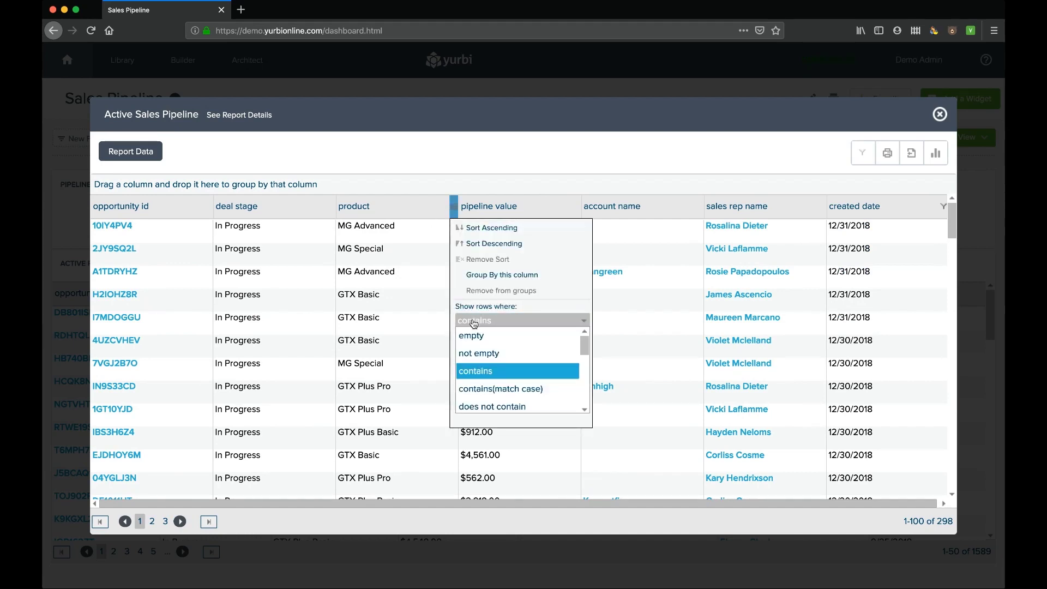
{"action": "left_click", "coordinate": [584, 326]}
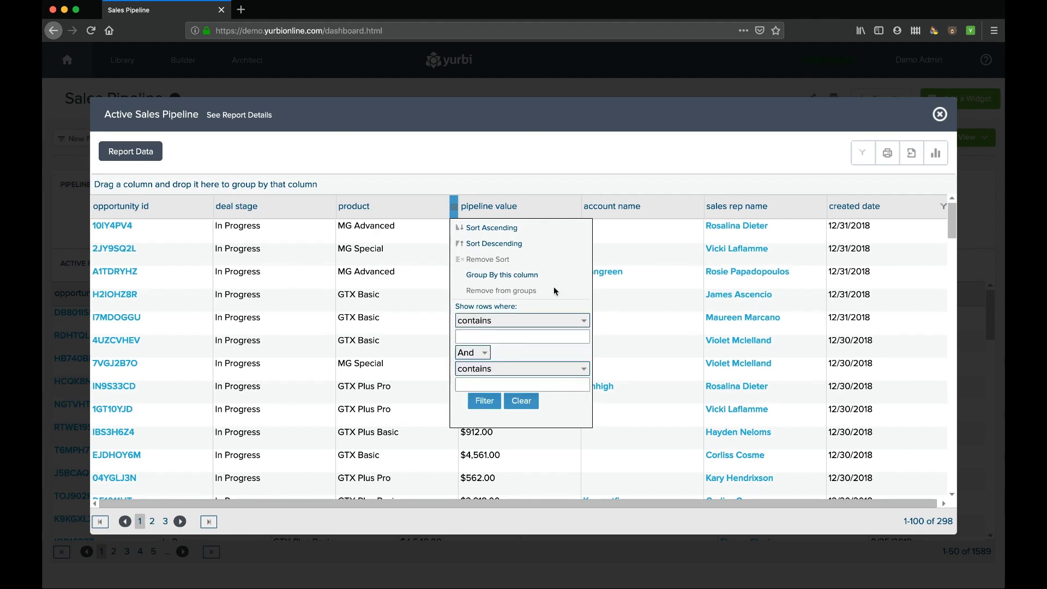
{"action": "left_click", "coordinate": [577, 211]}
{"action": "left_click", "coordinate": [600, 321]}
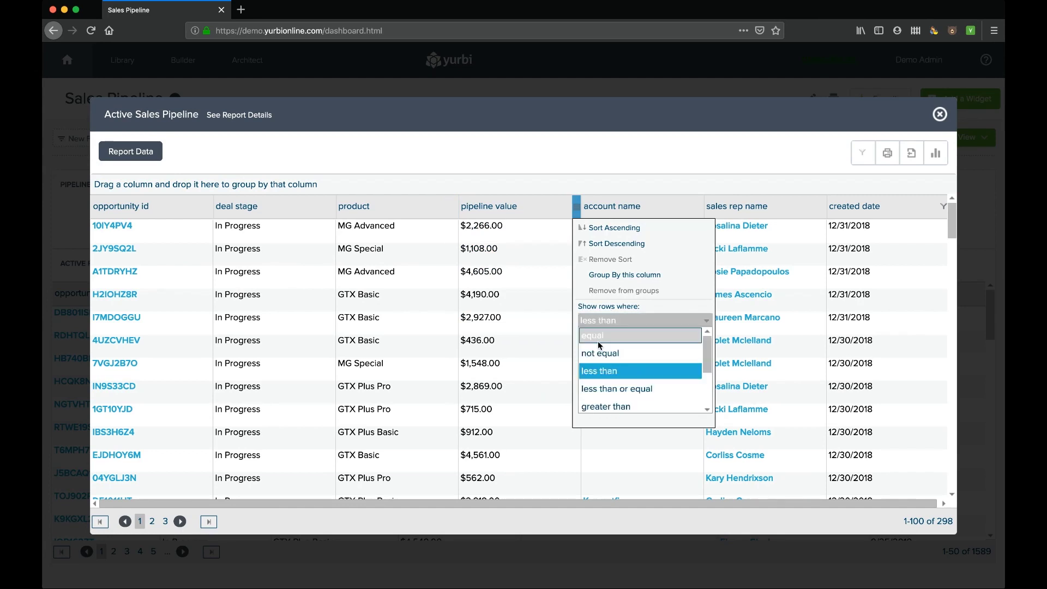
{"action": "left_click", "coordinate": [577, 206]}
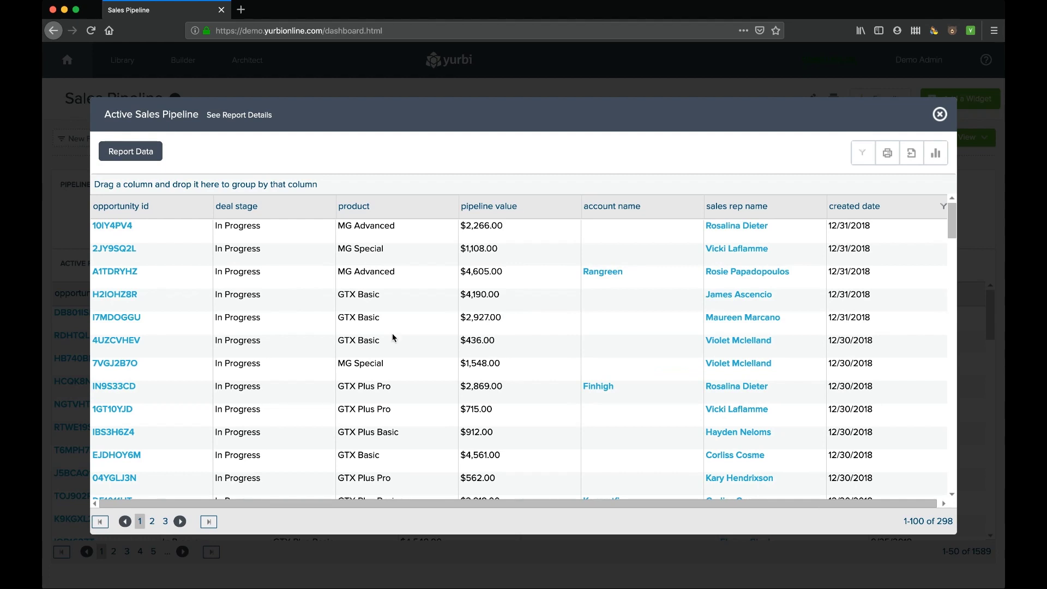
{"action": "left_click", "coordinate": [863, 161]}
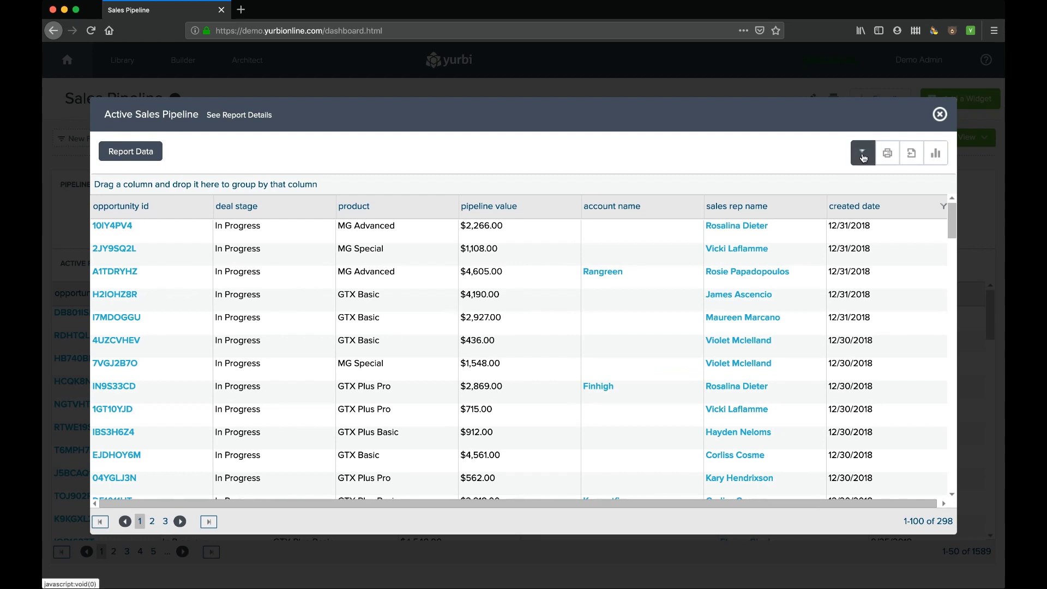
- Filter the product column to GTK 500 and GTX Basic, and sort rows by product
{"action": "left_click", "coordinate": [454, 207]}
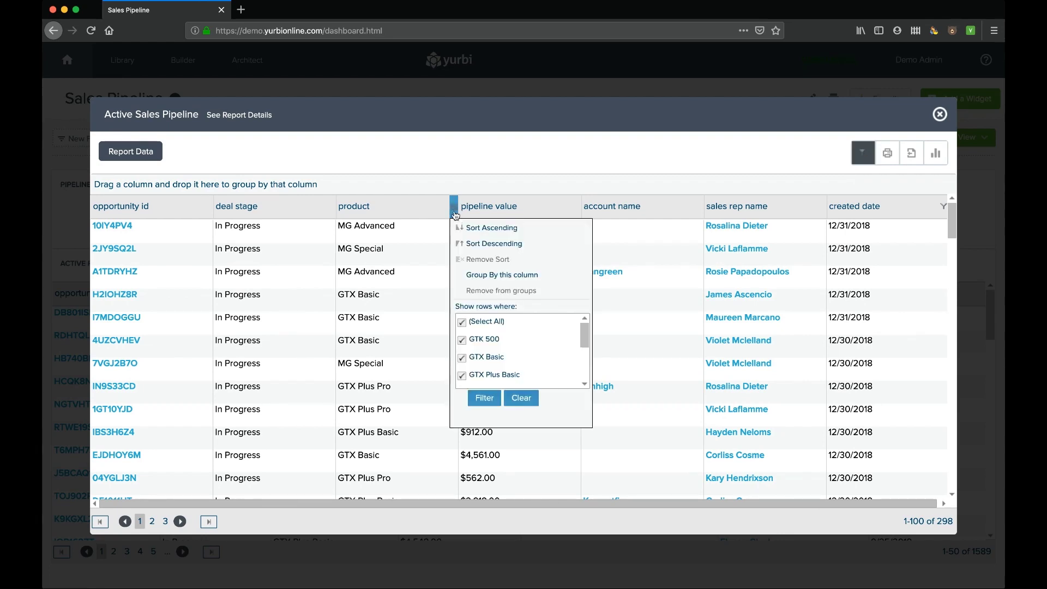
{"action": "left_click", "coordinate": [462, 322]}
{"action": "left_click", "coordinate": [462, 339]}
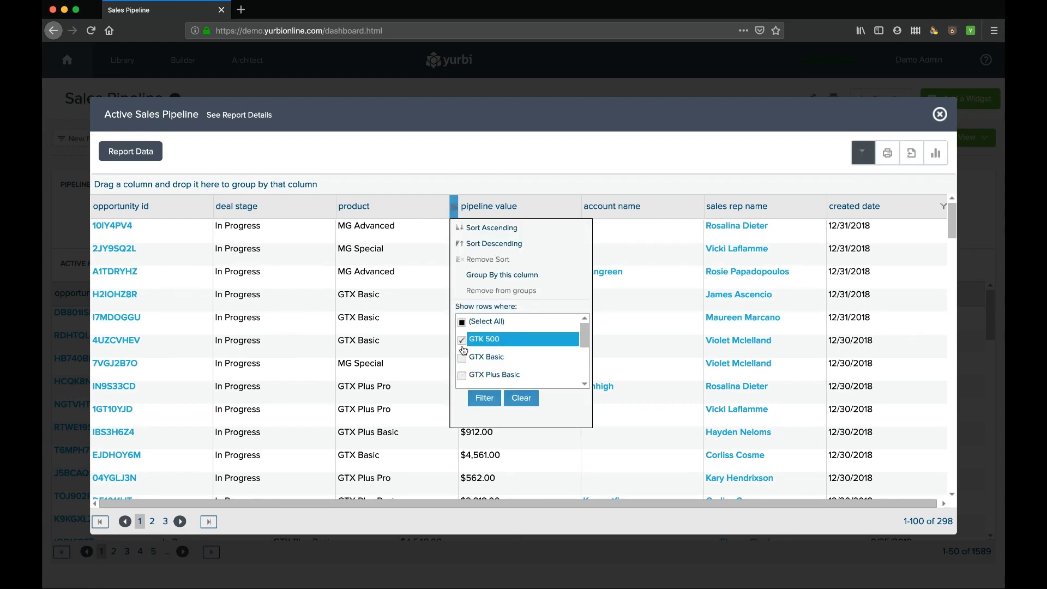
{"action": "left_click", "coordinate": [462, 358]}
{"action": "left_click", "coordinate": [484, 397]}
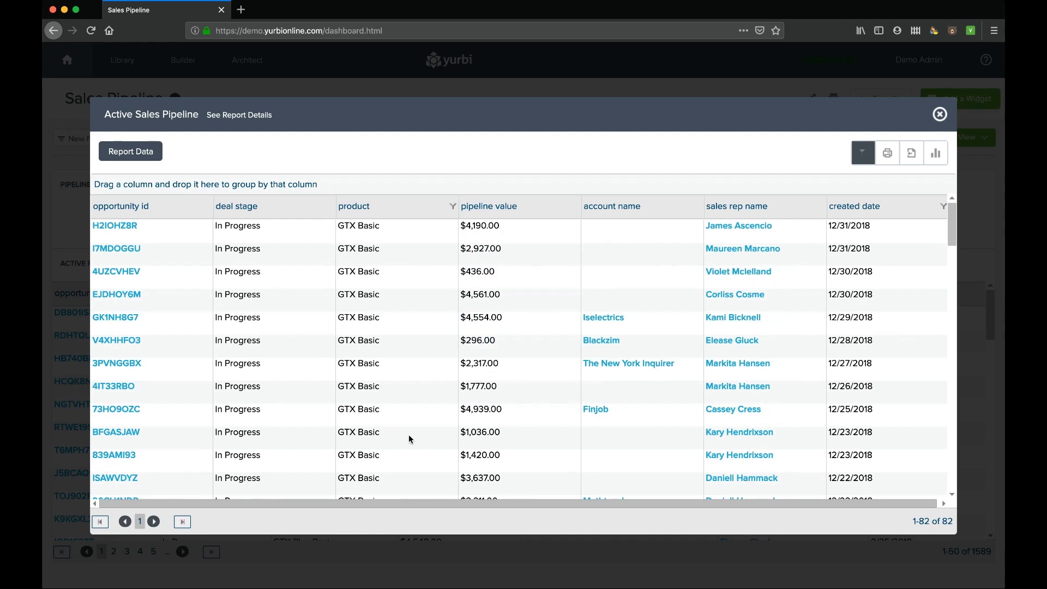
{"action": "left_click", "coordinate": [383, 214]}
{"action": "left_click", "coordinate": [382, 208]}
- Group the rows by product and deal stage, expanding GTX Basic's In Progress subgroup
{"action": "left_click_drag", "start_coordinate": [382, 208], "coordinate": [359, 181]}
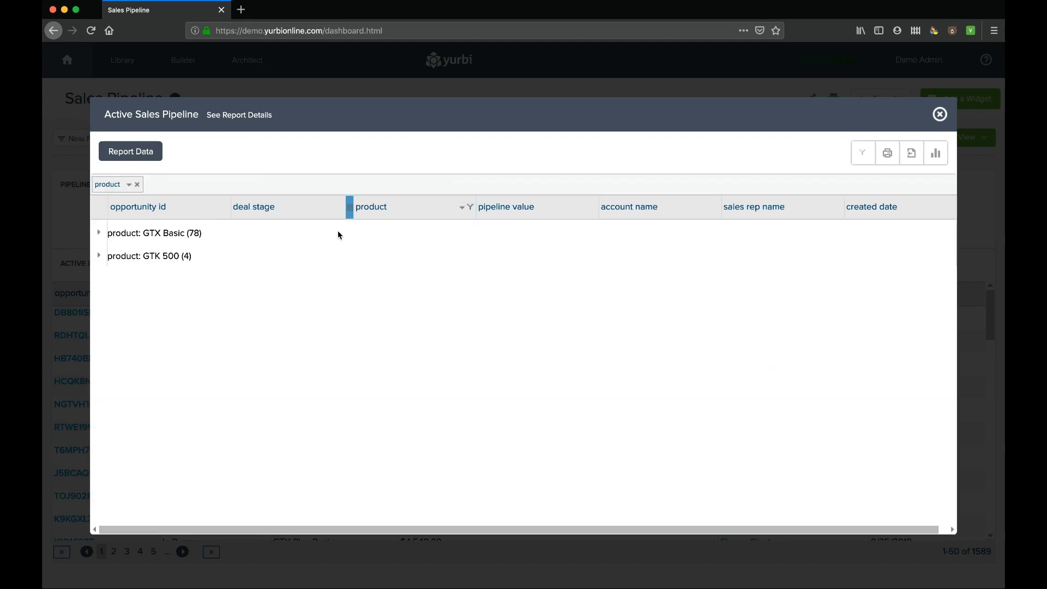
{"action": "left_click_drag", "start_coordinate": [274, 212], "coordinate": [217, 185]}
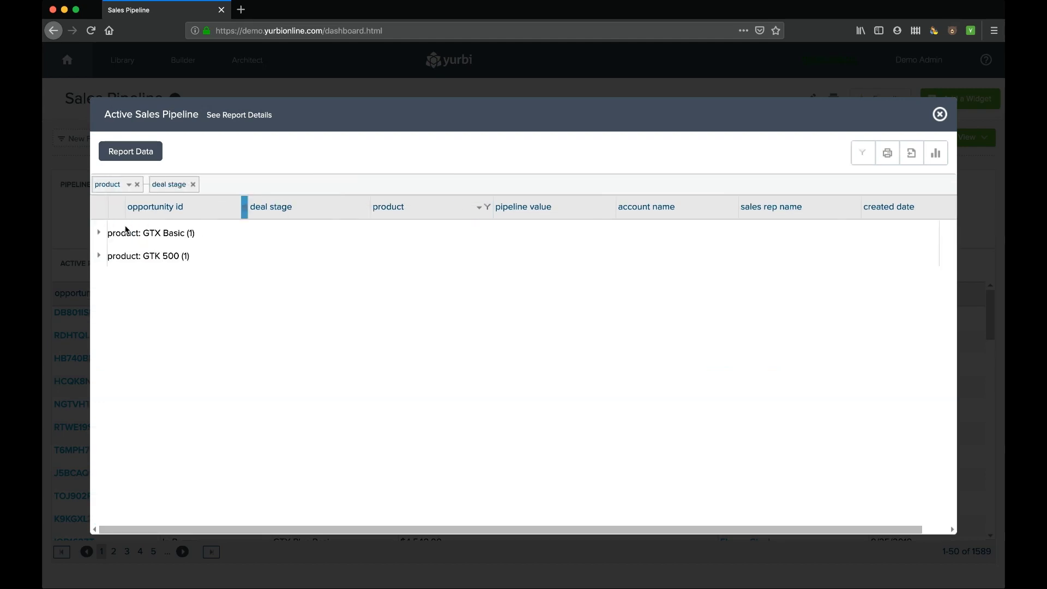
{"action": "left_click", "coordinate": [99, 234]}
{"action": "left_click", "coordinate": [116, 255]}
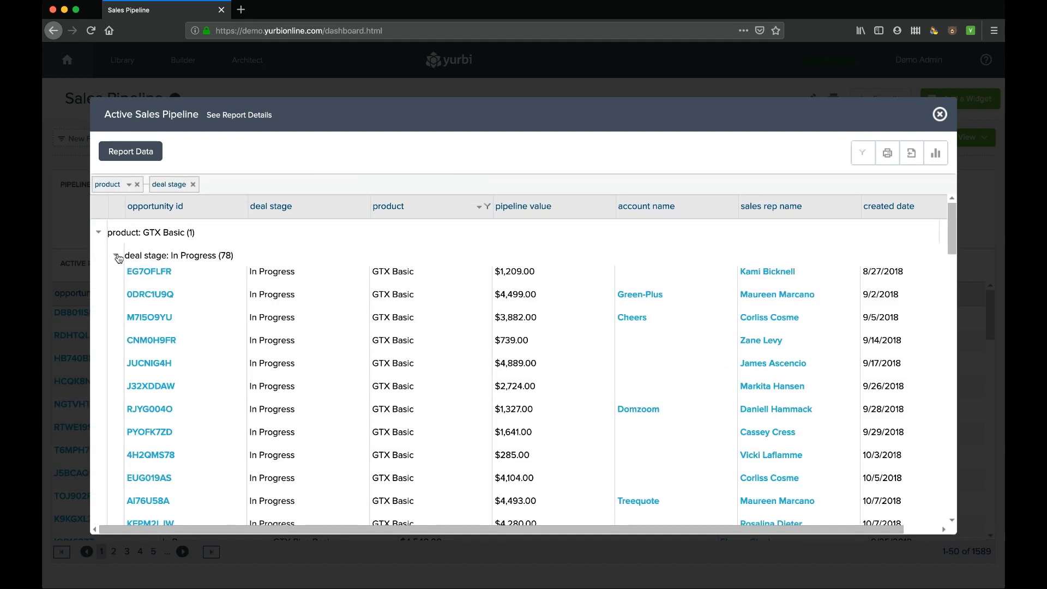
- Remove both groupings to list all 82 rows, then drill into one sales rep's 310 deals
{"action": "left_click", "coordinate": [136, 186]}
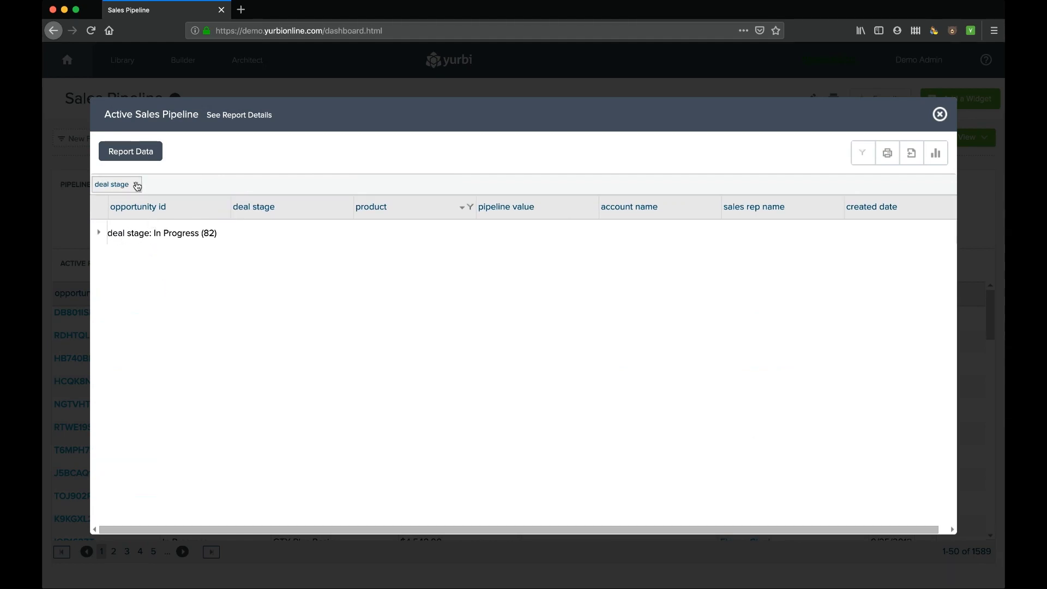
{"action": "left_click", "coordinate": [136, 185]}
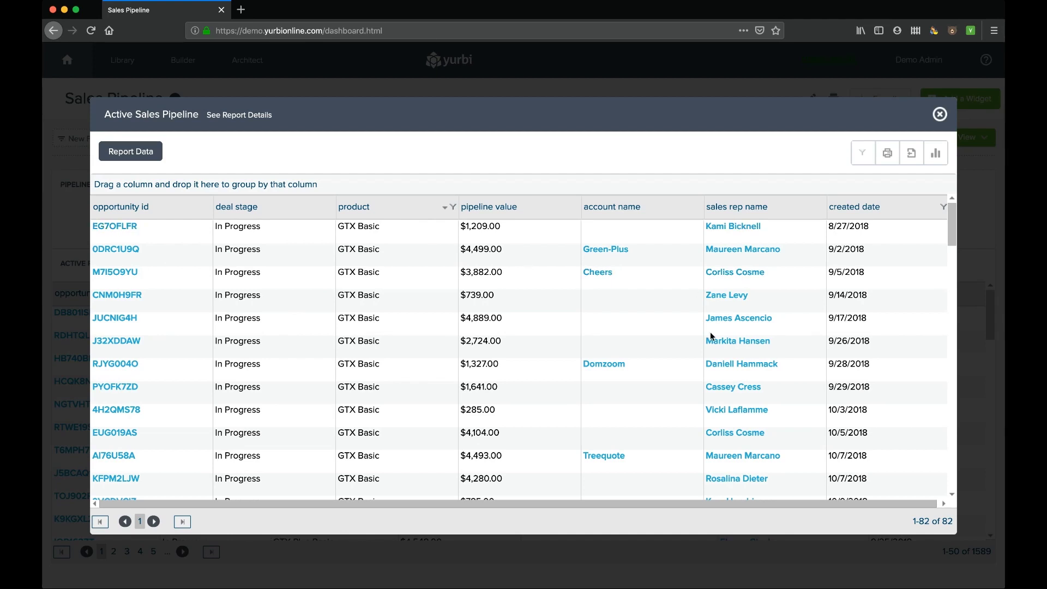
{"action": "left_click", "coordinate": [735, 273]}
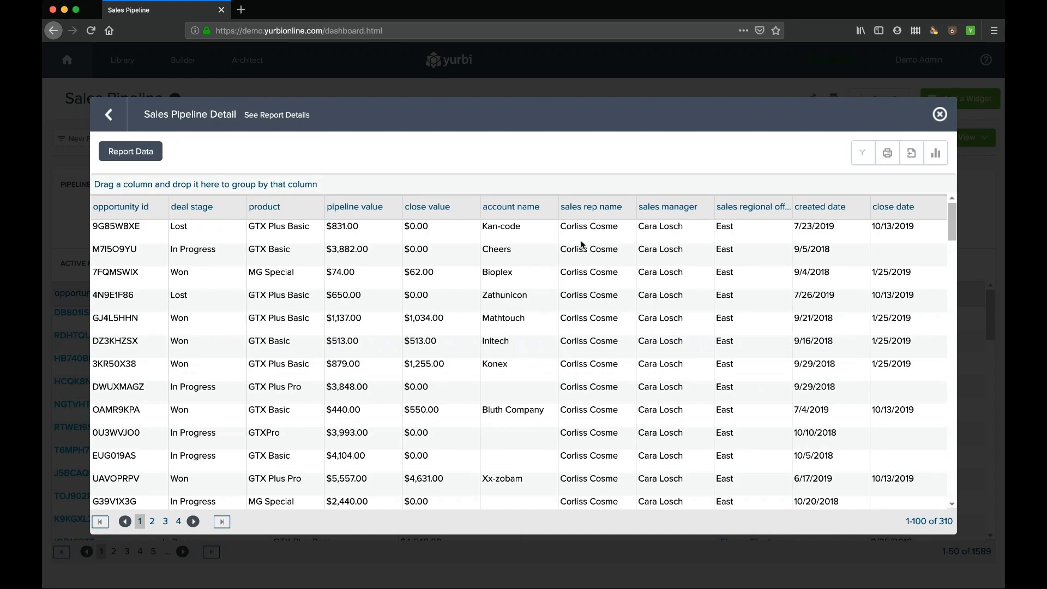
- Go back to the 82-row Active Sales Pipeline report and open its Excel/PDF/CSV export options
{"action": "left_click", "coordinate": [116, 118]}
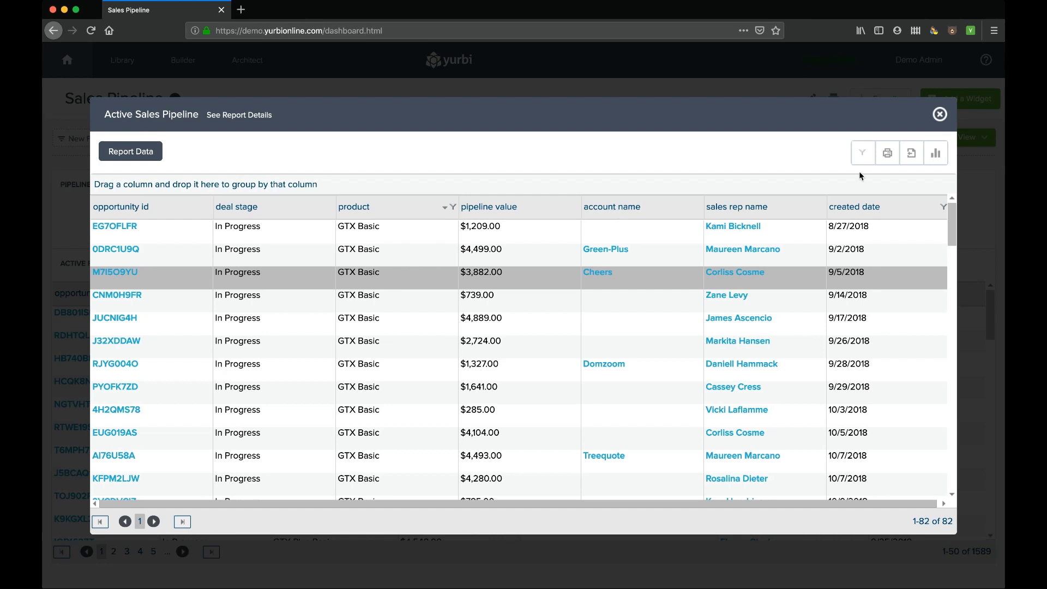
{"action": "left_click", "coordinate": [917, 159]}
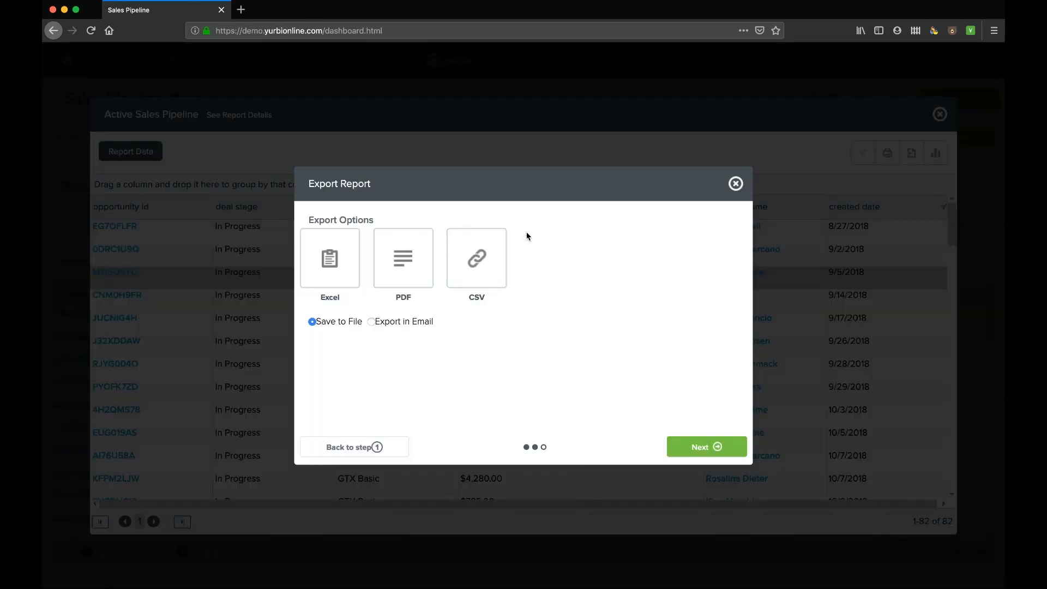
- Select Excel, then dismiss the Export Report dialog without exporting and close the report
{"action": "left_click", "coordinate": [334, 264]}
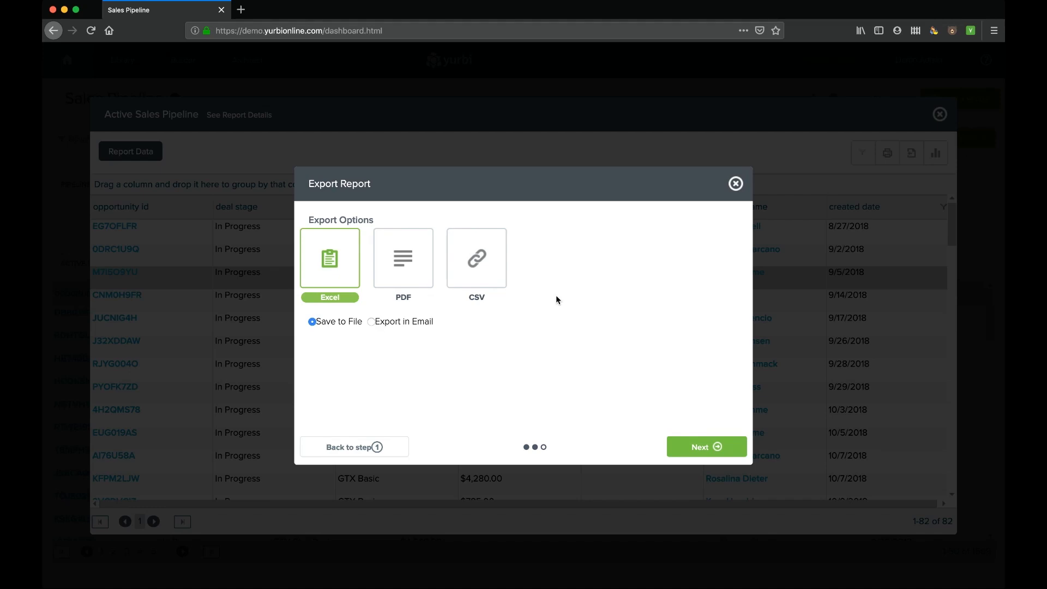
{"action": "left_click", "coordinate": [735, 184]}
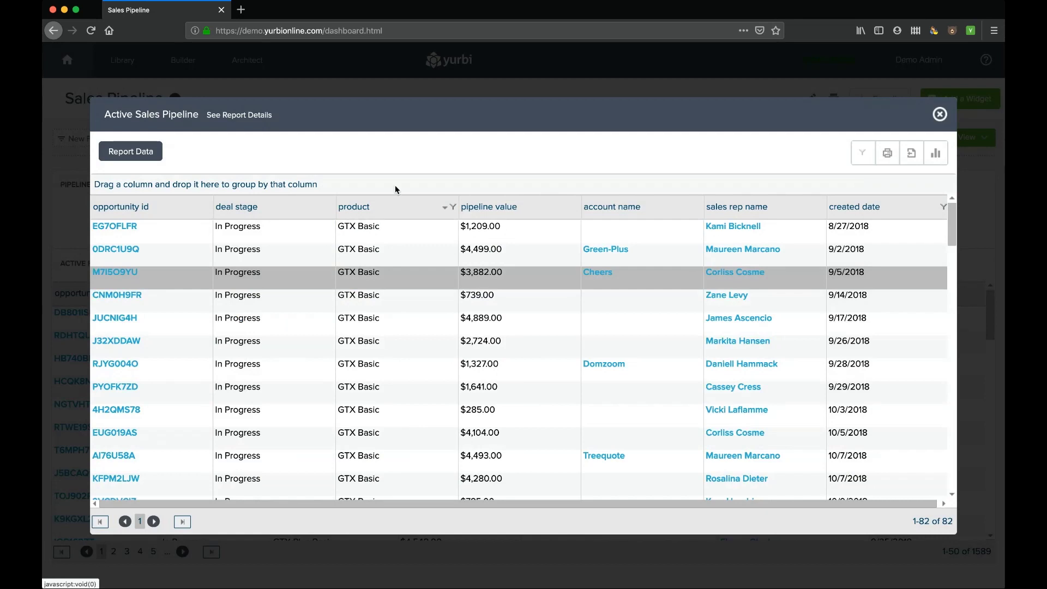
{"action": "left_click", "coordinate": [940, 114]}
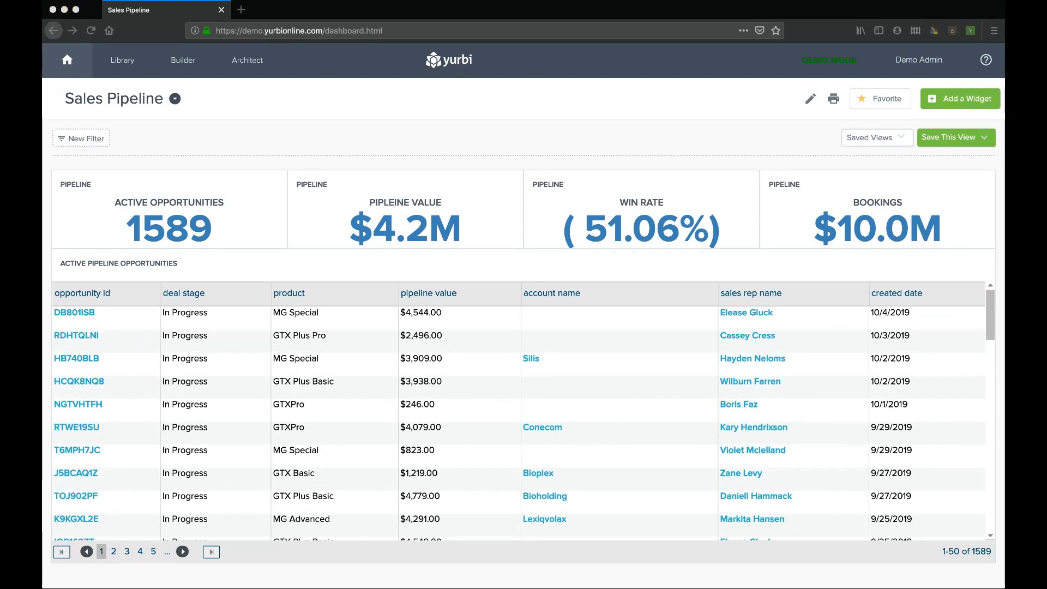
{"action": "left_click", "coordinate": [225, 214]}
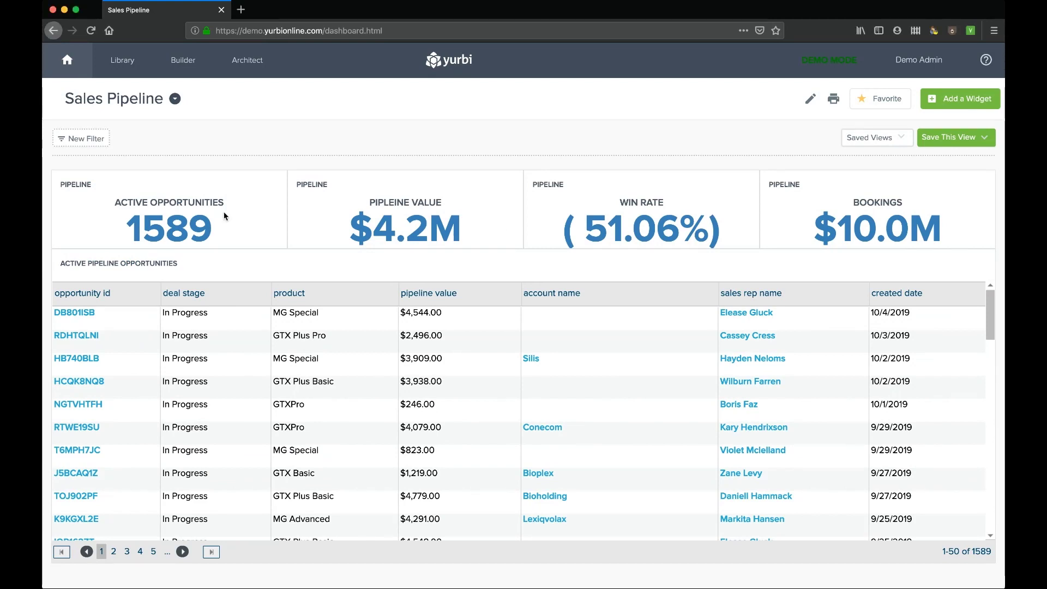
{"action": "left_click", "coordinate": [646, 233]}
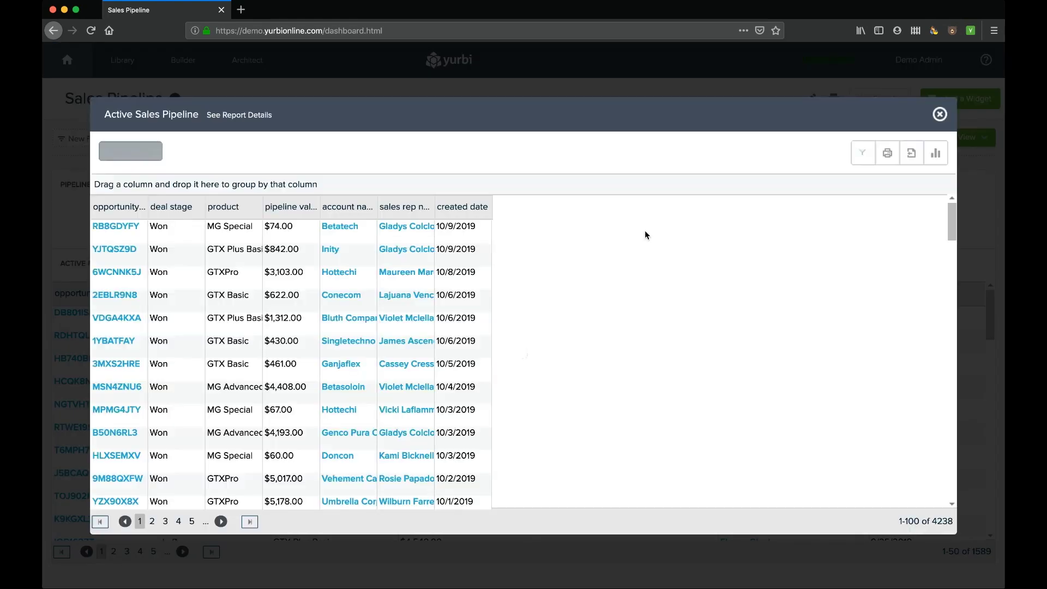
{"action": "left_click", "coordinate": [941, 115]}
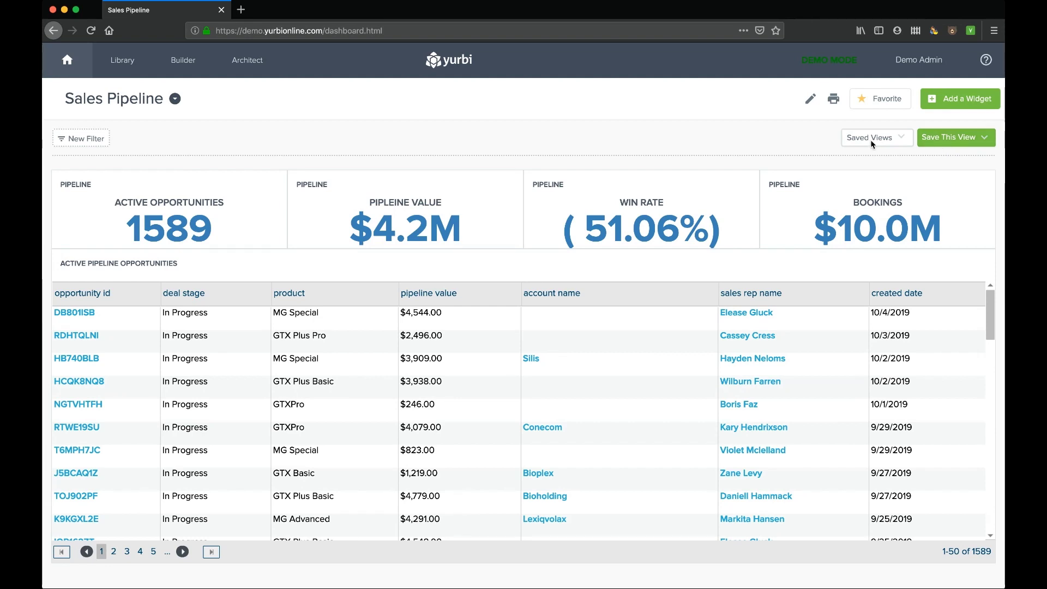
- Choose Sales Pipeline Filters from Saved Views, adding Create Date This Month and Product GTX Basic filters
{"action": "left_click", "coordinate": [899, 143]}
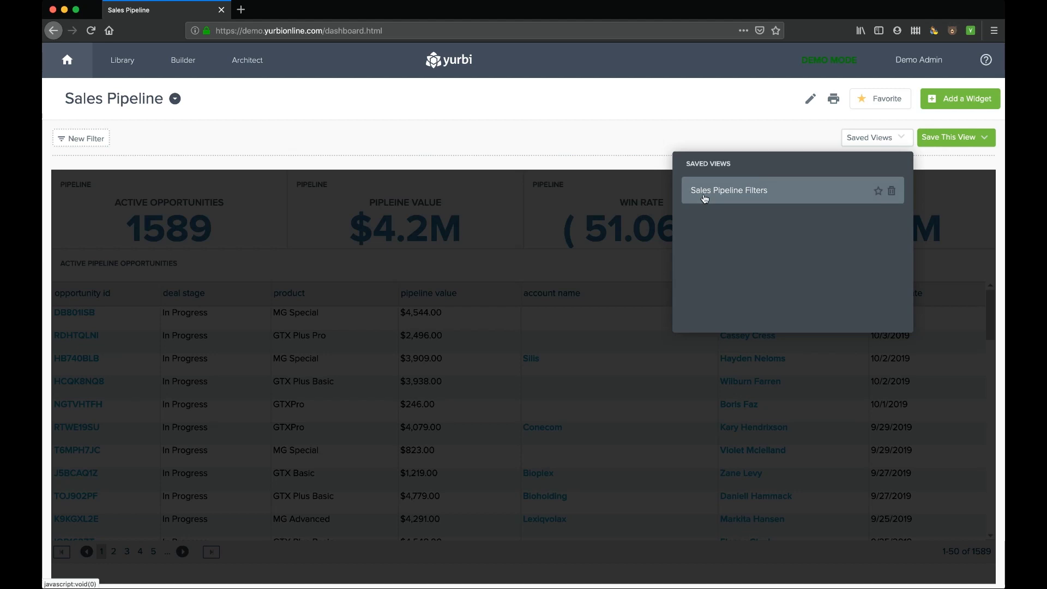
{"action": "left_click", "coordinate": [907, 141]}
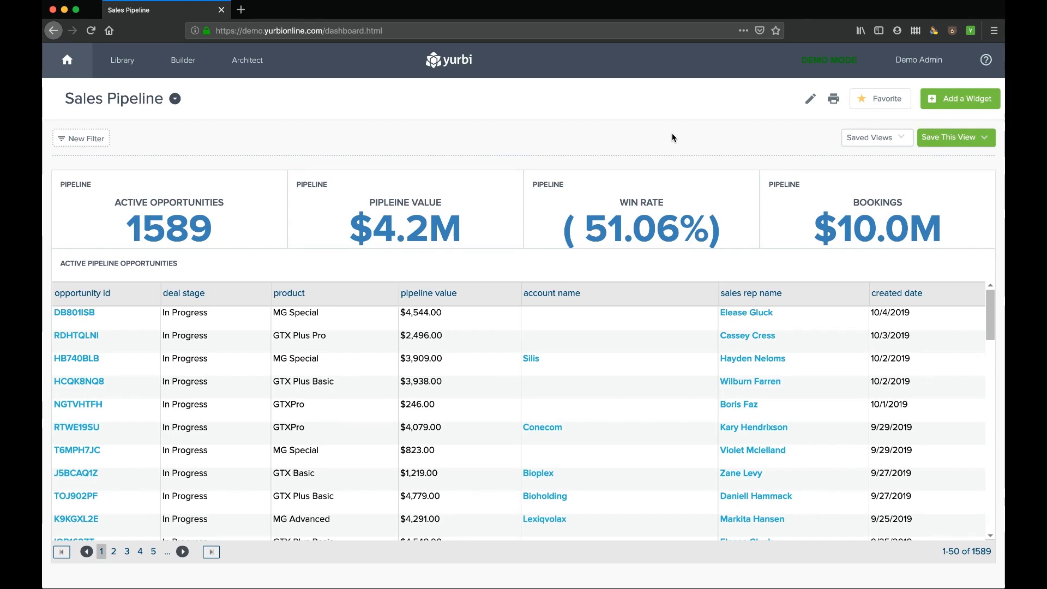
{"action": "left_click", "coordinate": [904, 141]}
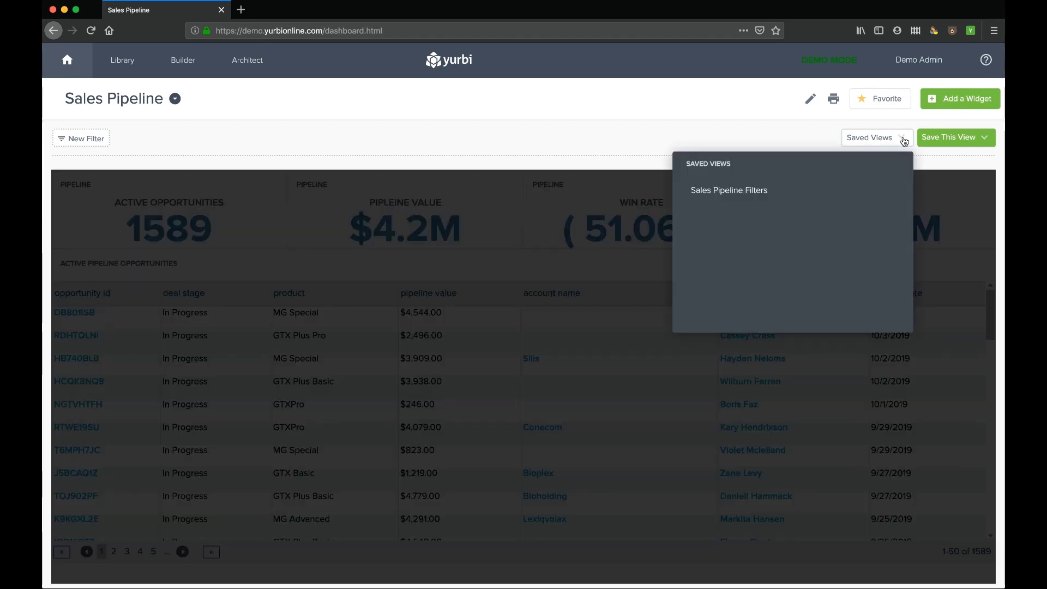
{"action": "left_click", "coordinate": [719, 191]}
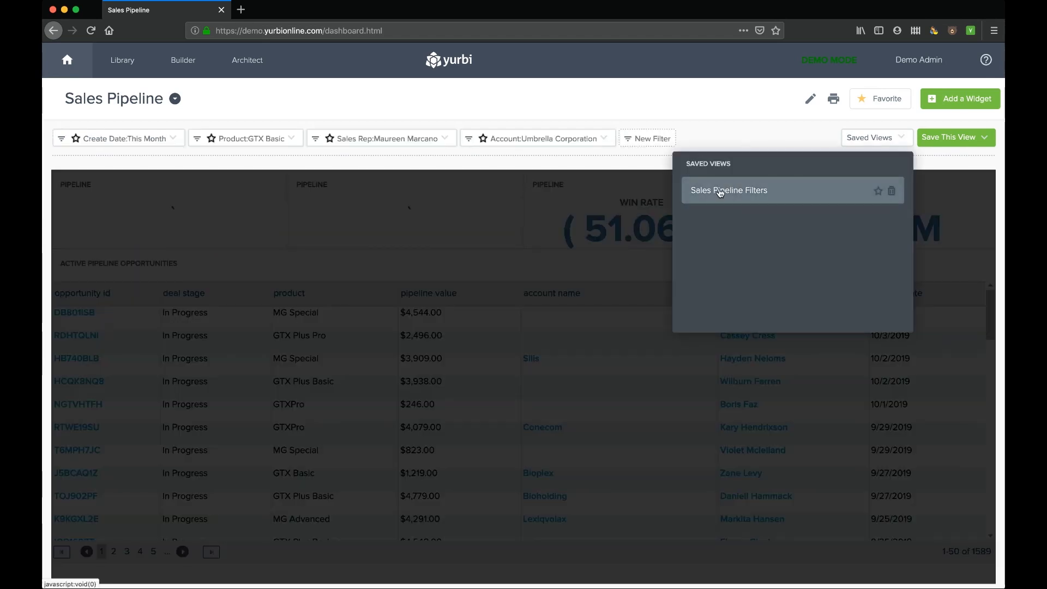
{"action": "left_click", "coordinate": [879, 139]}
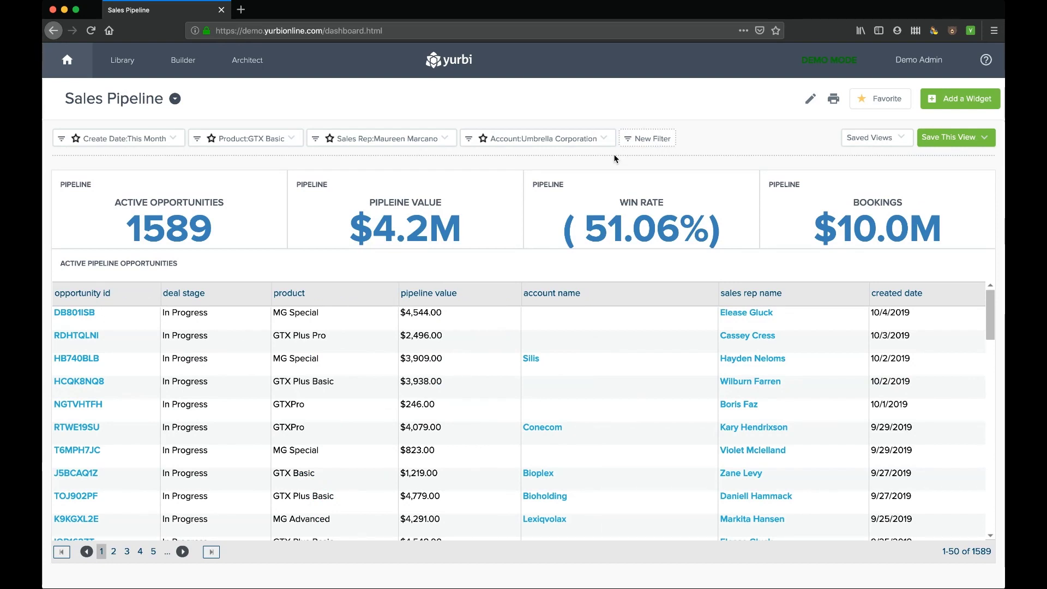
- Activate the Account filter set to Y-corporation plus the GTX Basic filter, leaving one opportunity
{"action": "left_click", "coordinate": [483, 140]}
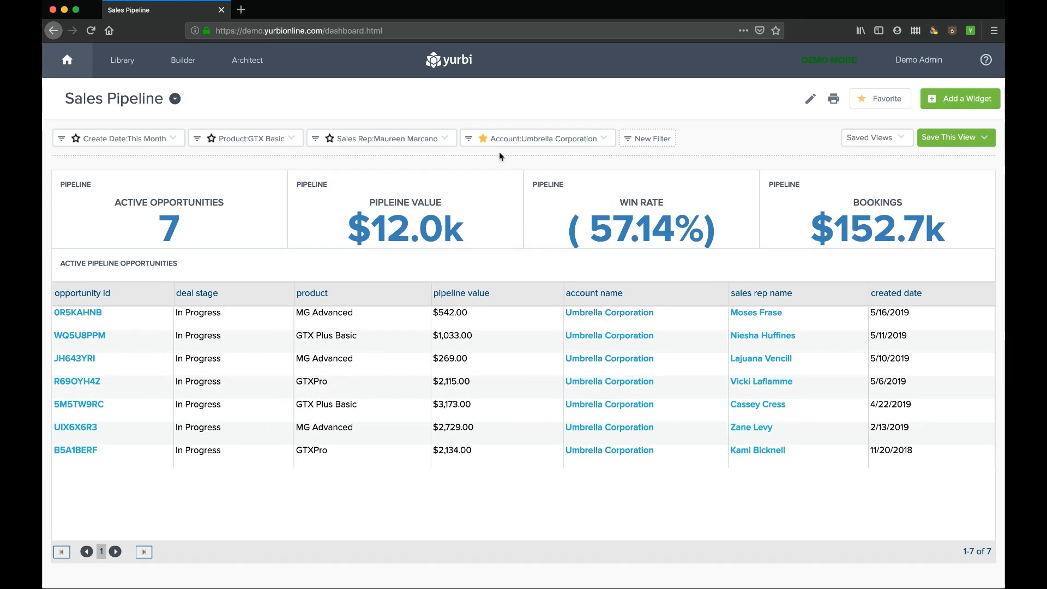
{"action": "left_click", "coordinate": [605, 142]}
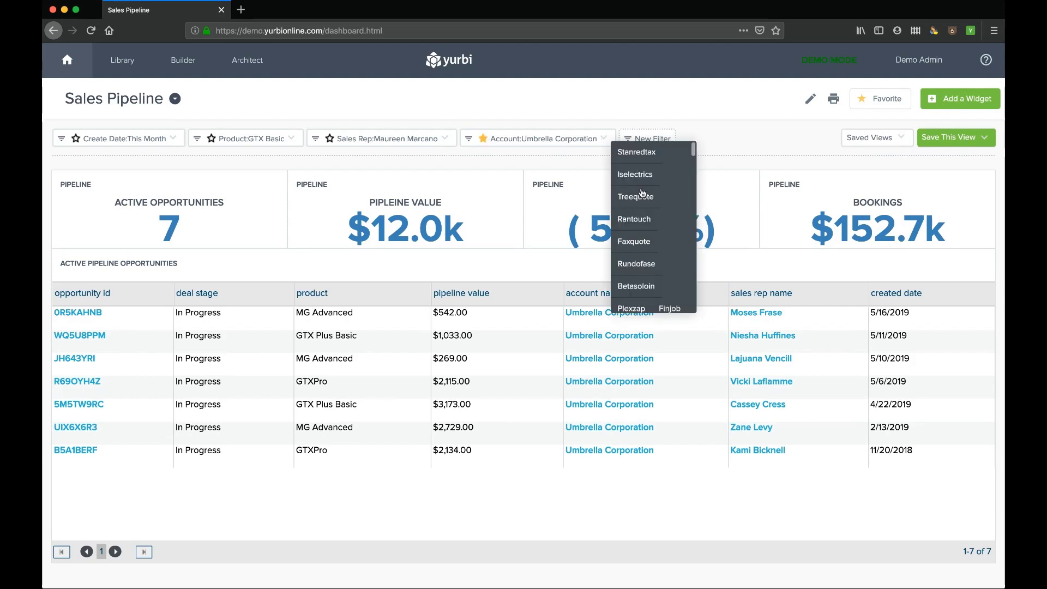
{"action": "scroll", "coordinate": [644, 212], "scroll_direction": "down", "scroll_amount": 3}
{"action": "scroll", "coordinate": [646, 217], "scroll_direction": "down", "scroll_amount": 5}
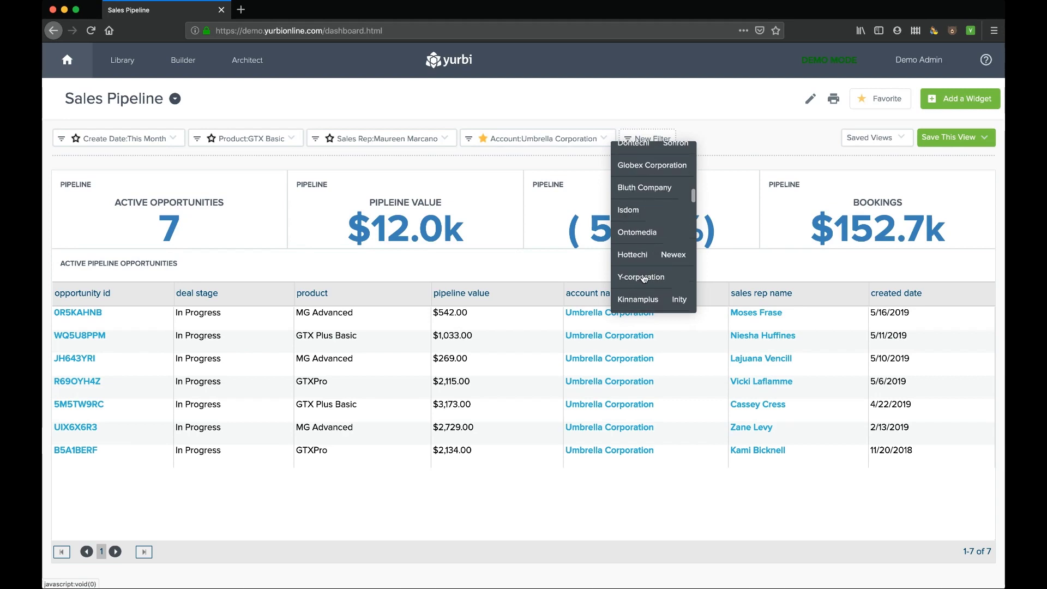
{"action": "left_click", "coordinate": [644, 275]}
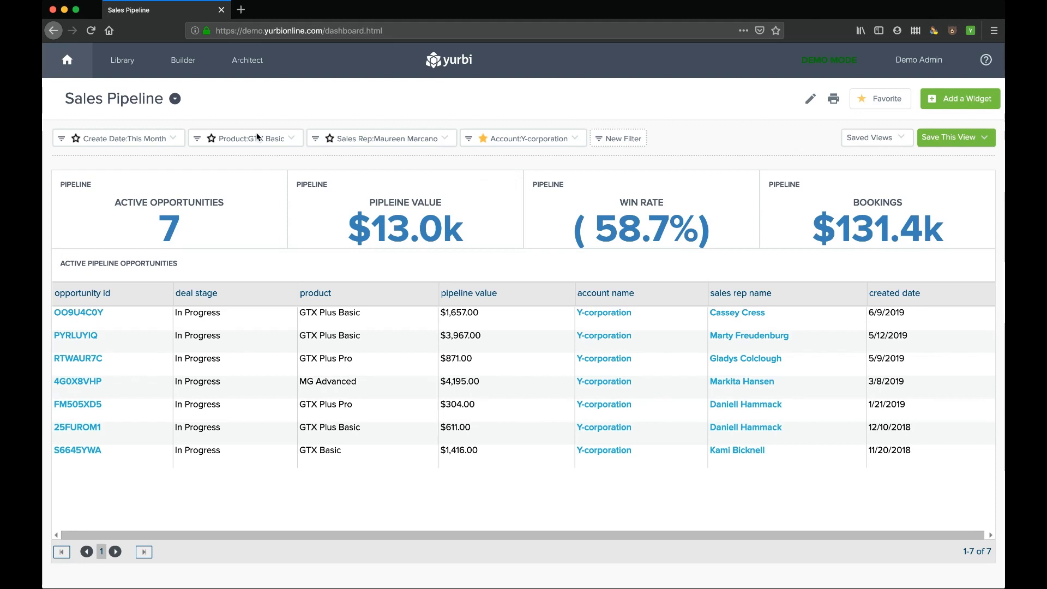
{"action": "left_click", "coordinate": [211, 139]}
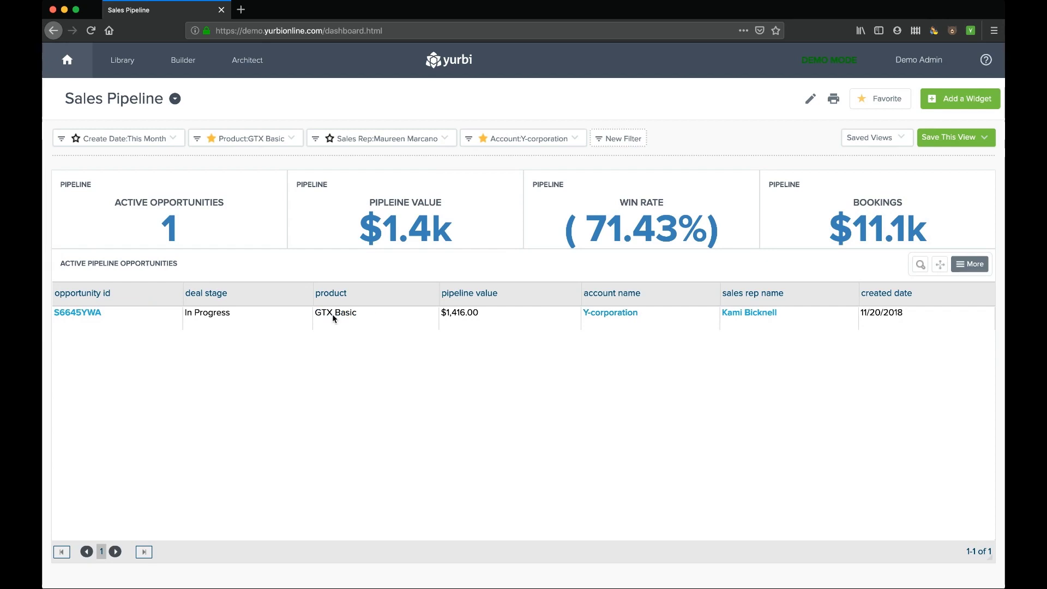
{"action": "left_click", "coordinate": [175, 99]}
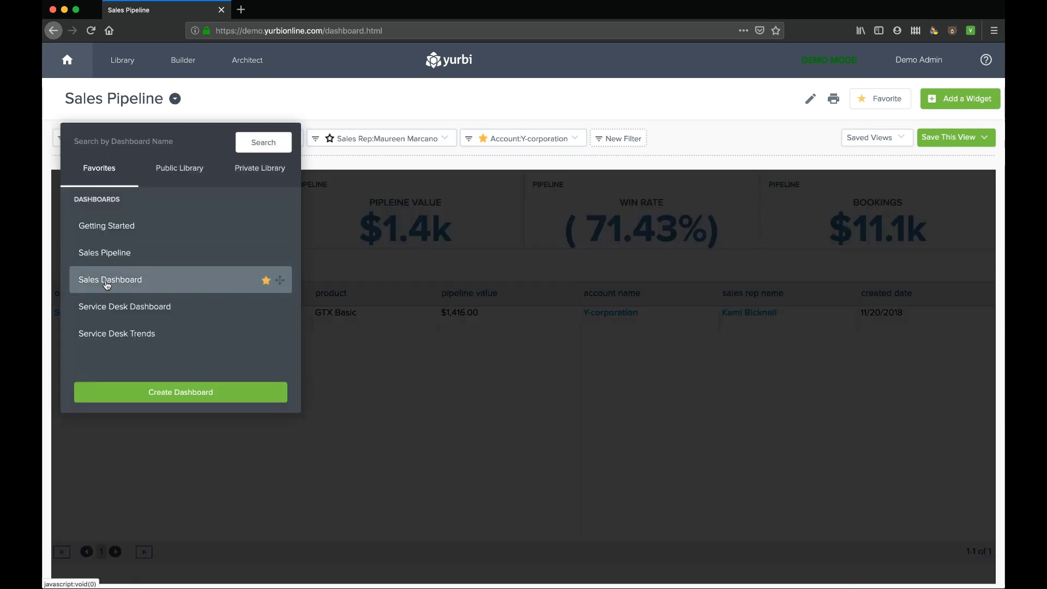
- Open the Sales Dashboard from Favorites showing $5085536 total sales and territory charts
{"action": "left_click", "coordinate": [107, 279]}
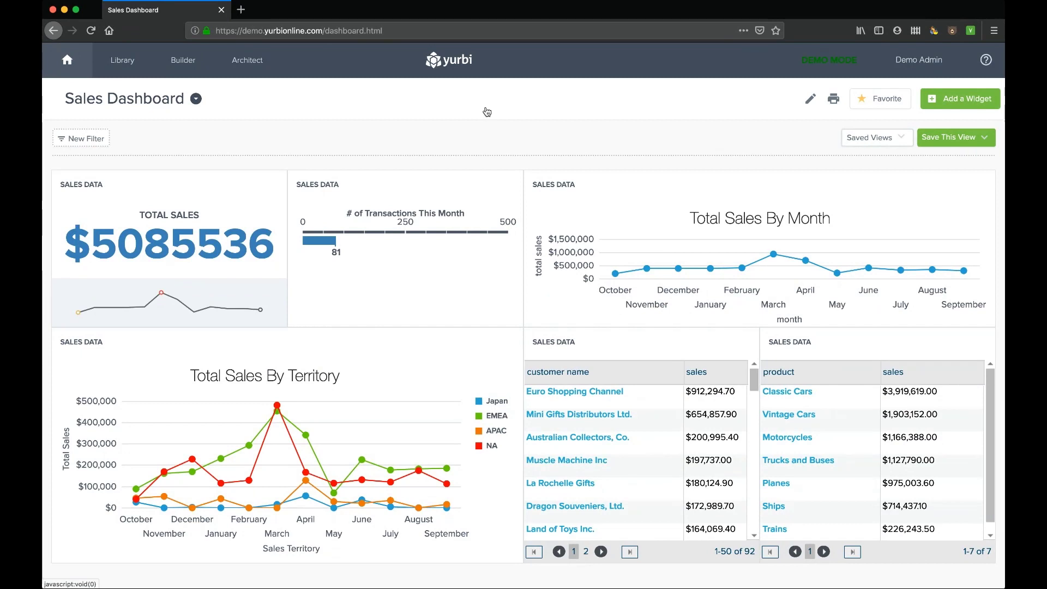
{"action": "mouse_move", "coordinate": [726, 280]}
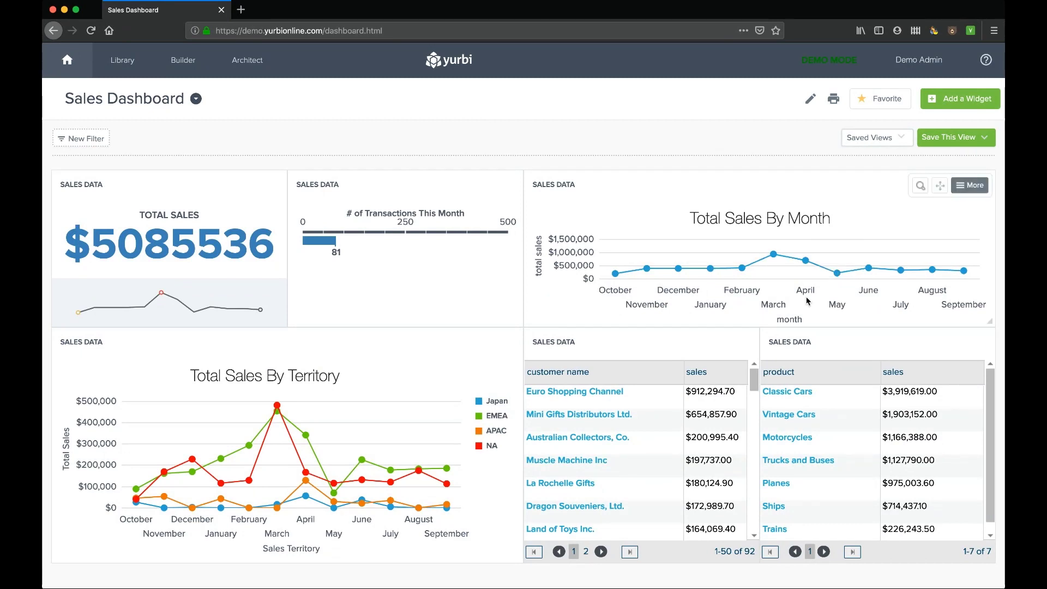
{"action": "mouse_move", "coordinate": [306, 467]}
{"action": "mouse_move", "coordinate": [275, 430]}
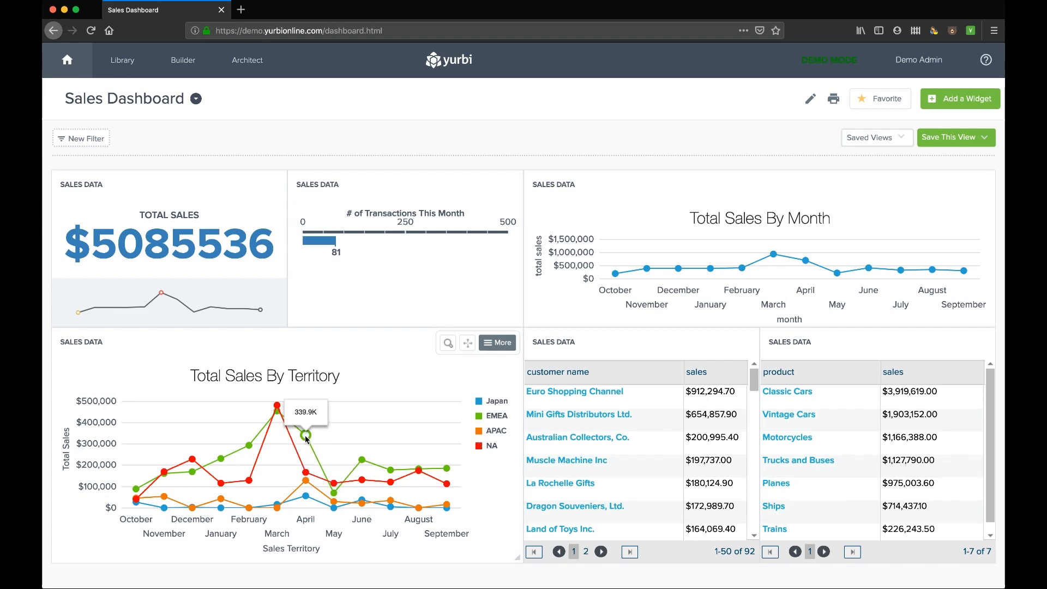
{"action": "left_click", "coordinate": [306, 436]}
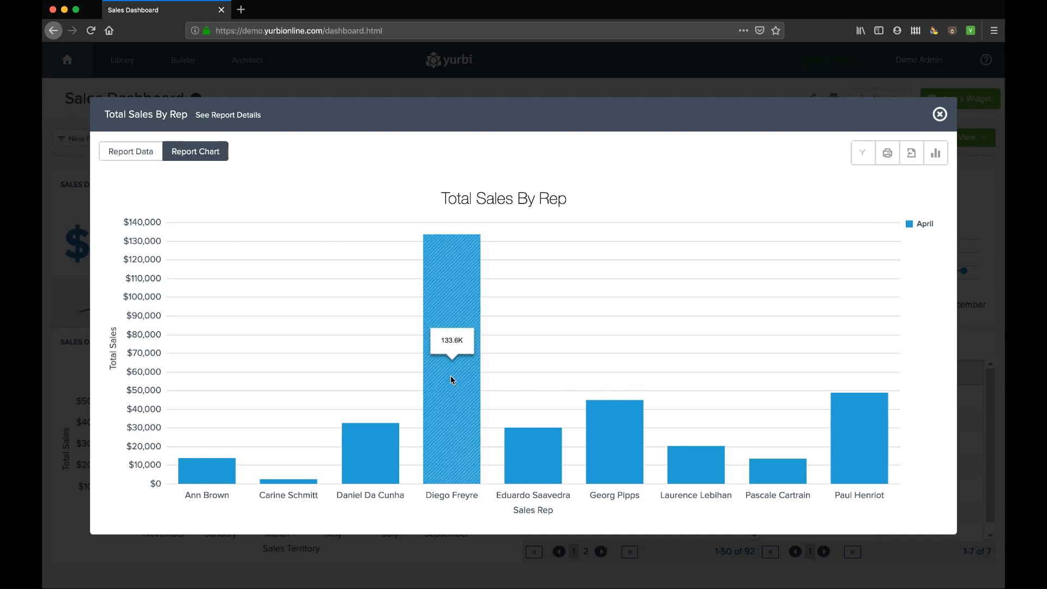
{"action": "mouse_move", "coordinate": [466, 398]}
{"action": "left_click", "coordinate": [448, 306]}
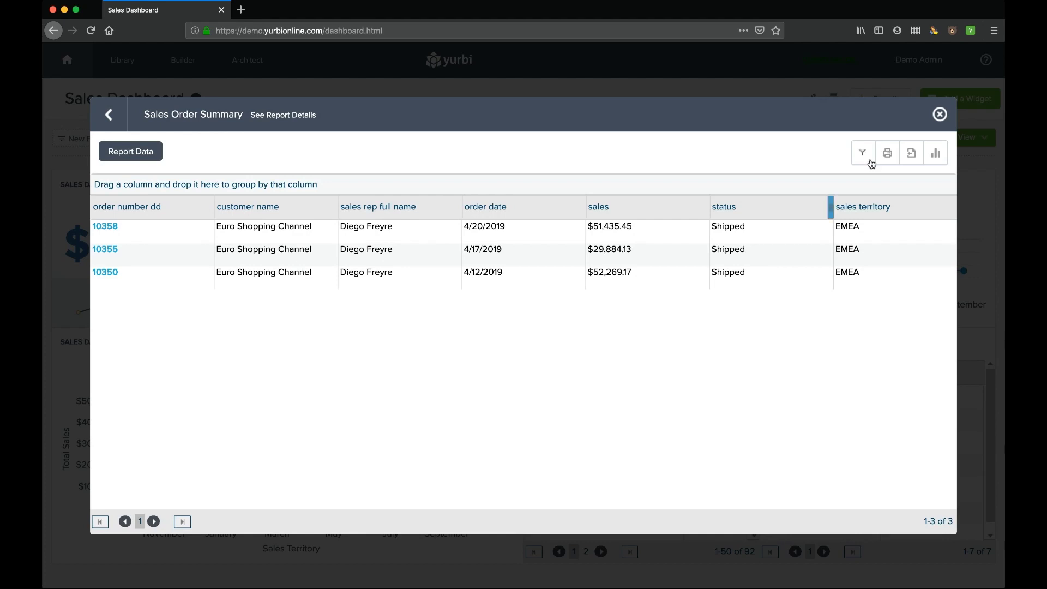
{"action": "left_click", "coordinate": [940, 114]}
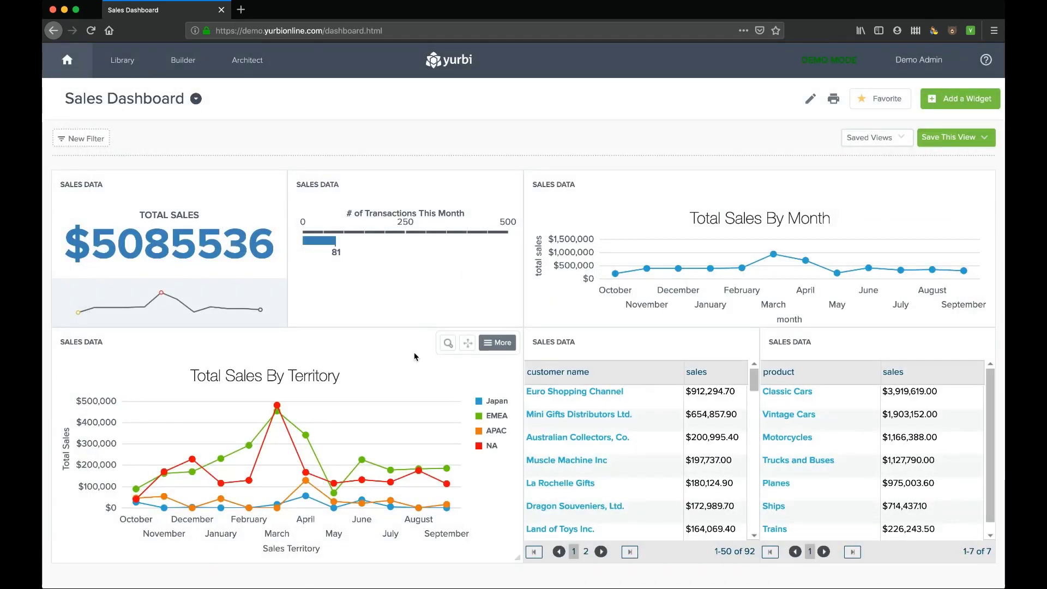
- Expand the Total Sales By Territory widget and open the Output Type Wizard for it
{"action": "left_click", "coordinate": [449, 345]}
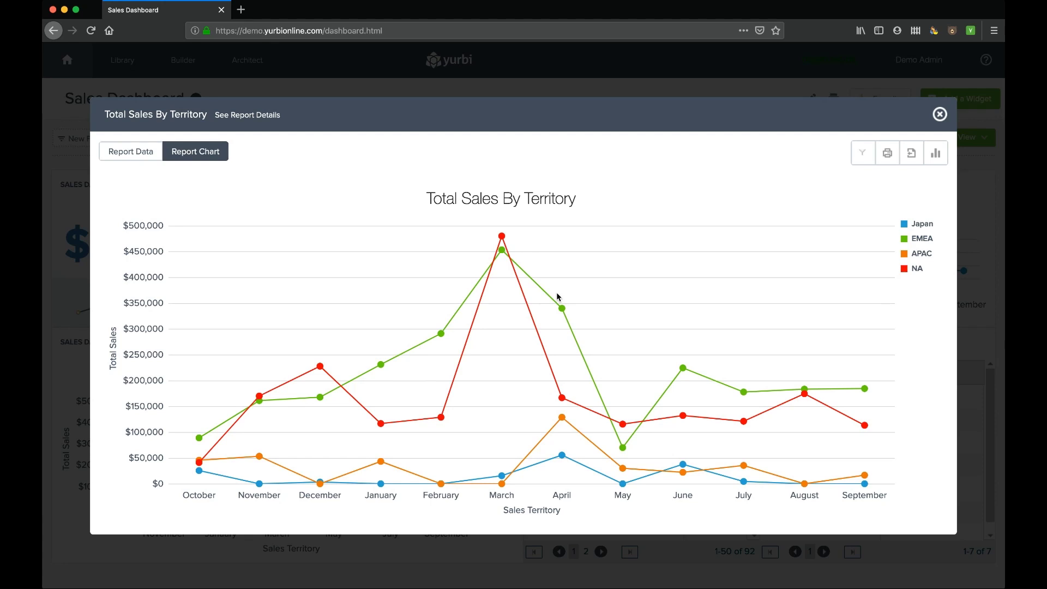
{"action": "mouse_move", "coordinate": [468, 376]}
{"action": "mouse_move", "coordinate": [548, 402]}
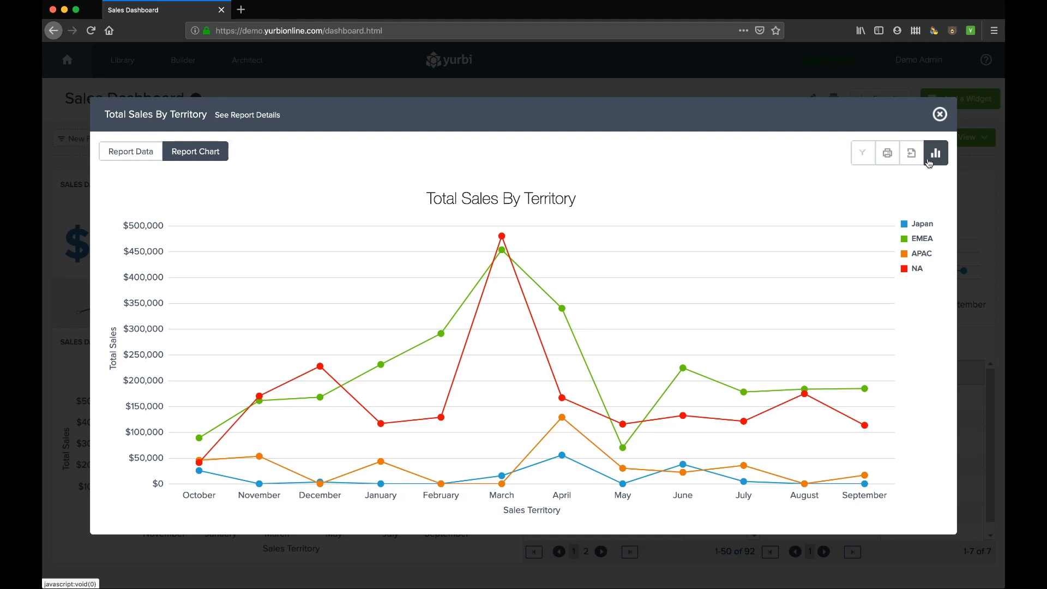
{"action": "left_click", "coordinate": [936, 154]}
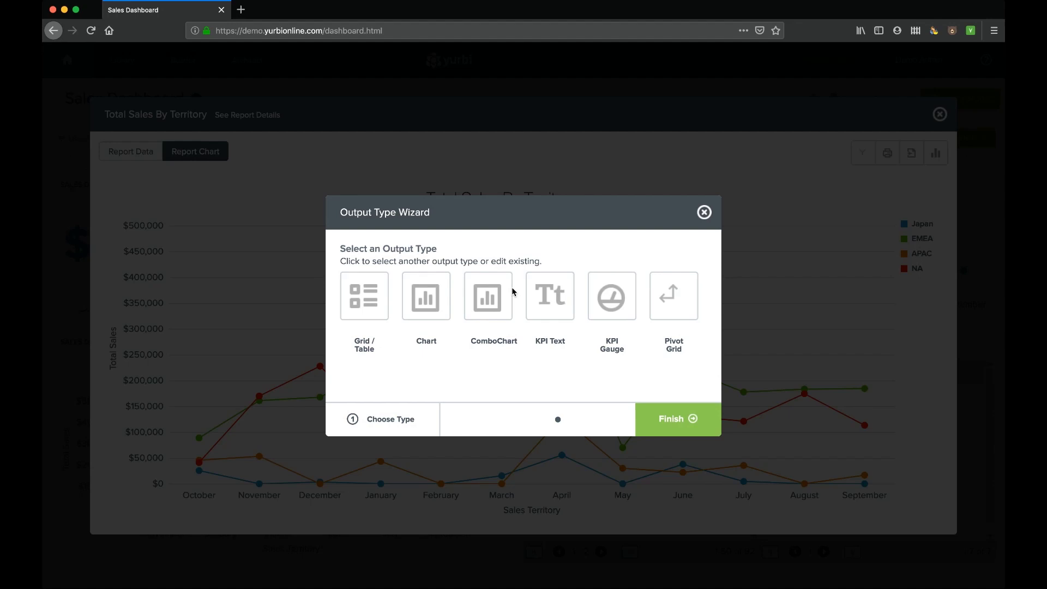
- Switch Total Sales By Territory from lines to a Column chart, with the legend at the Bottom
{"action": "left_click", "coordinate": [424, 301]}
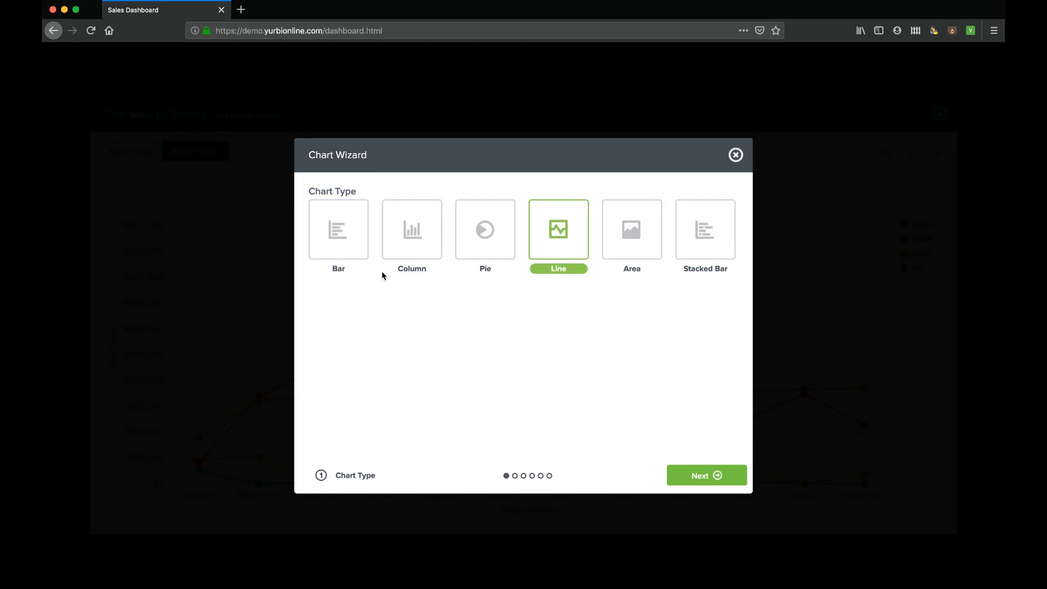
{"action": "left_click", "coordinate": [411, 243]}
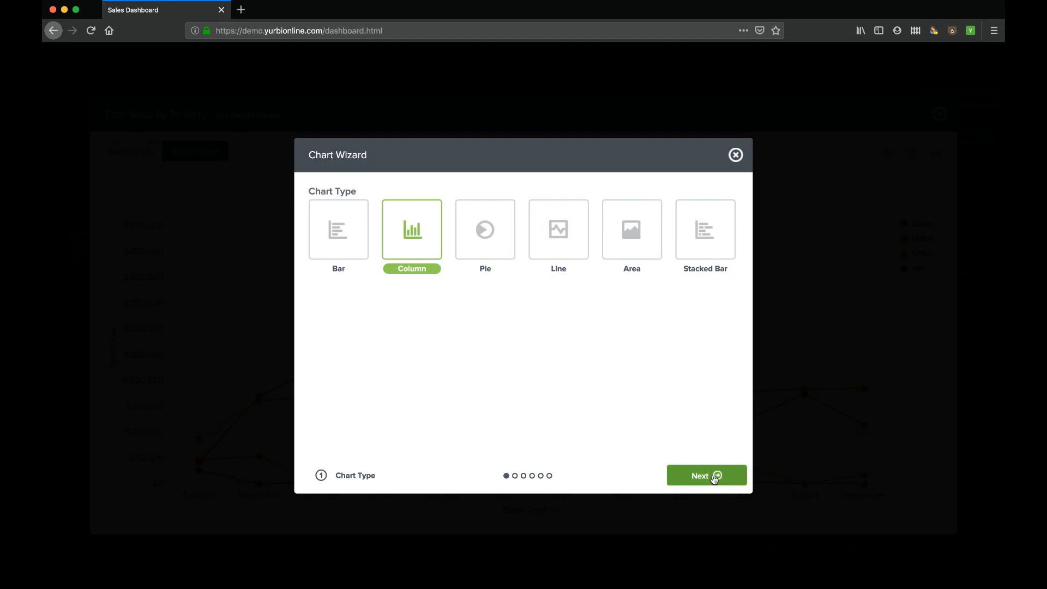
{"action": "left_click", "coordinate": [714, 474]}
{"action": "left_click", "coordinate": [725, 478]}
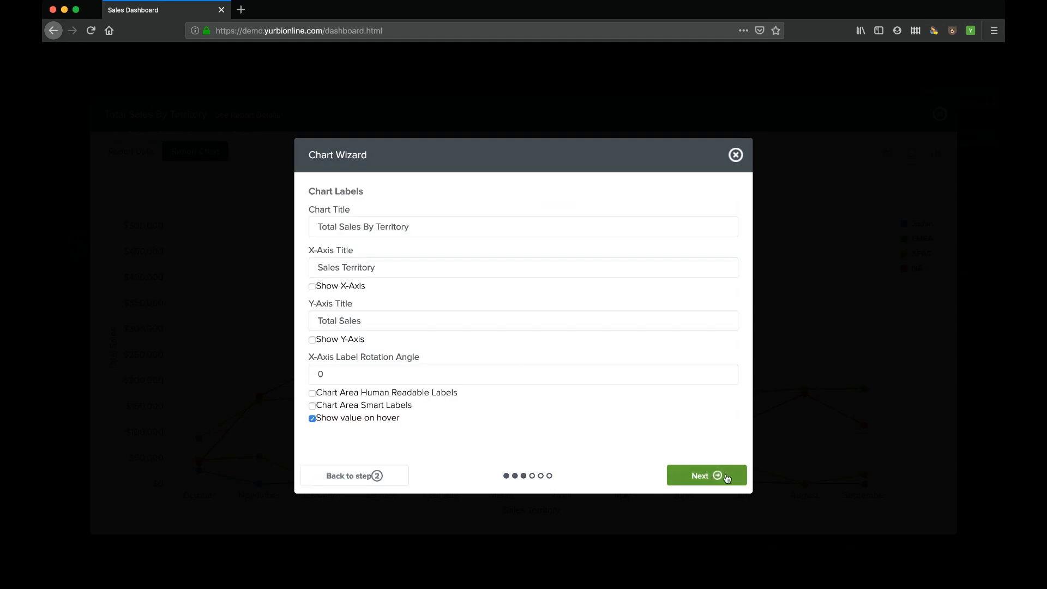
{"action": "left_click", "coordinate": [359, 228]}
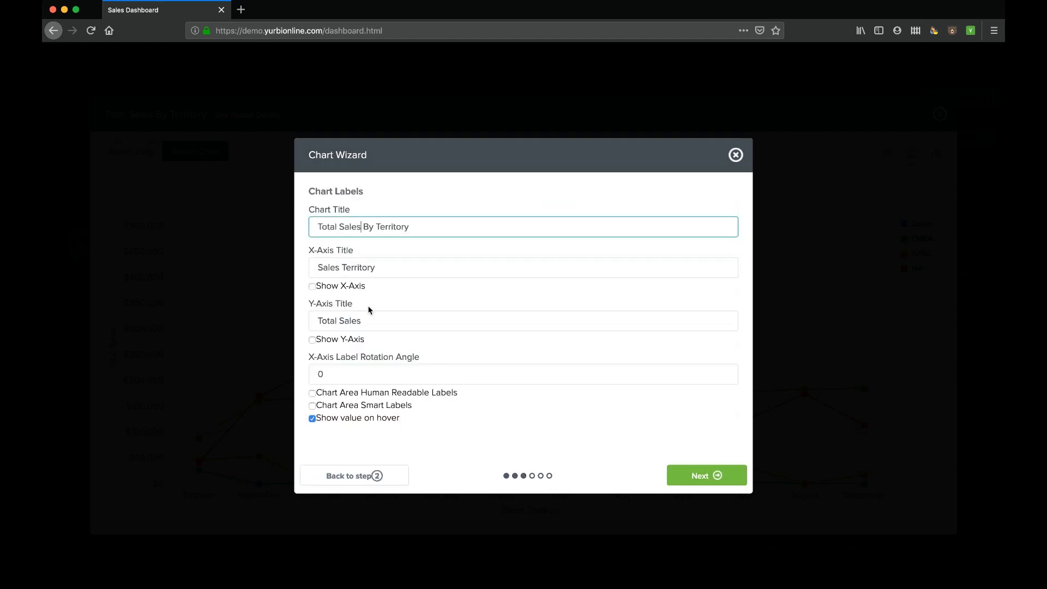
{"action": "left_click", "coordinate": [697, 482]}
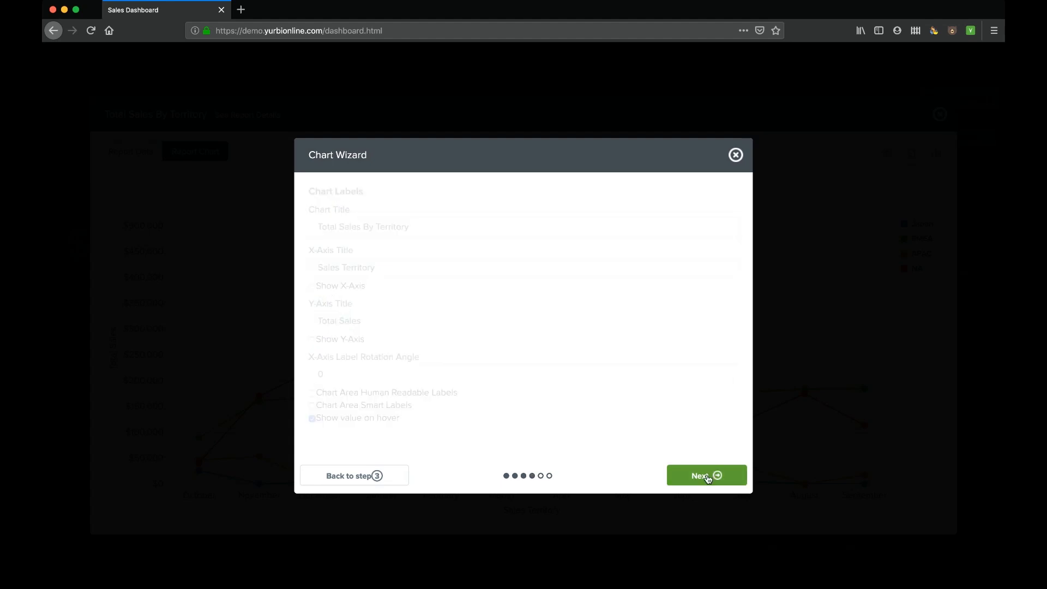
{"action": "left_click", "coordinate": [454, 247]}
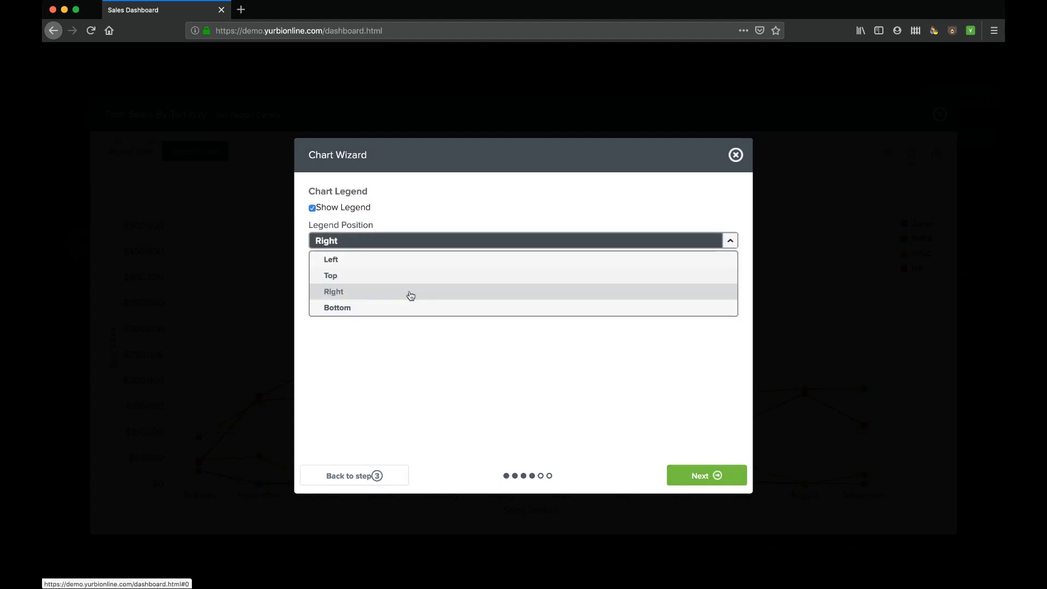
{"action": "left_click", "coordinate": [402, 307]}
{"action": "left_click", "coordinate": [693, 479]}
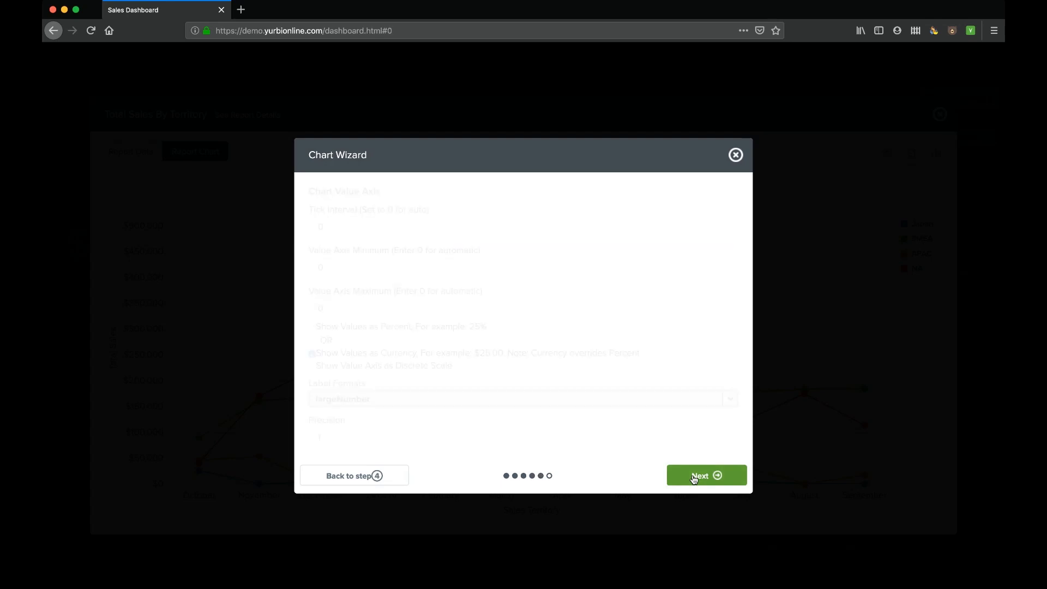
{"action": "left_click", "coordinate": [706, 478]}
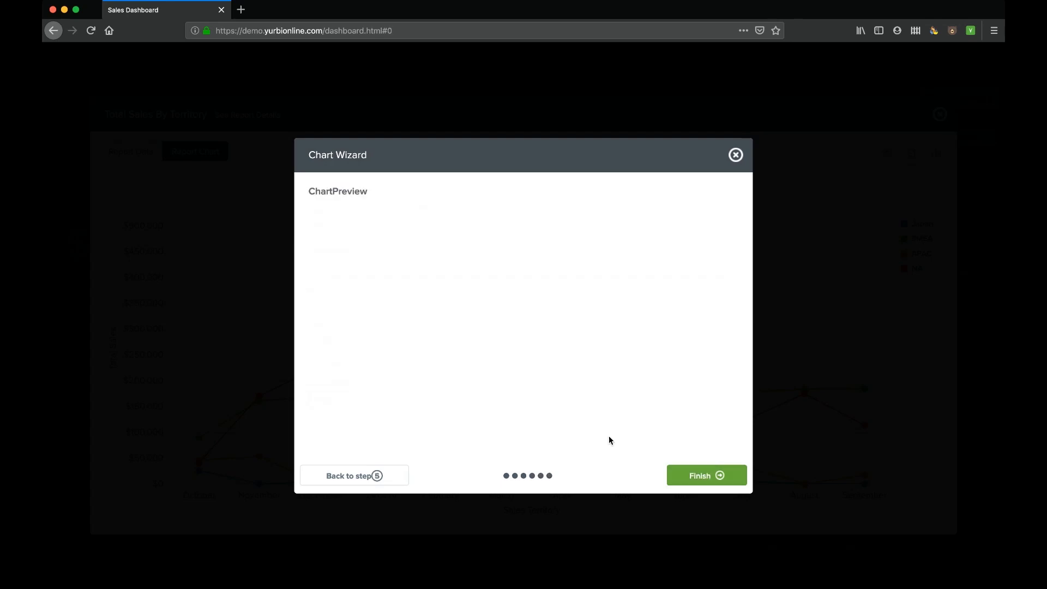
{"action": "left_click", "coordinate": [715, 477]}
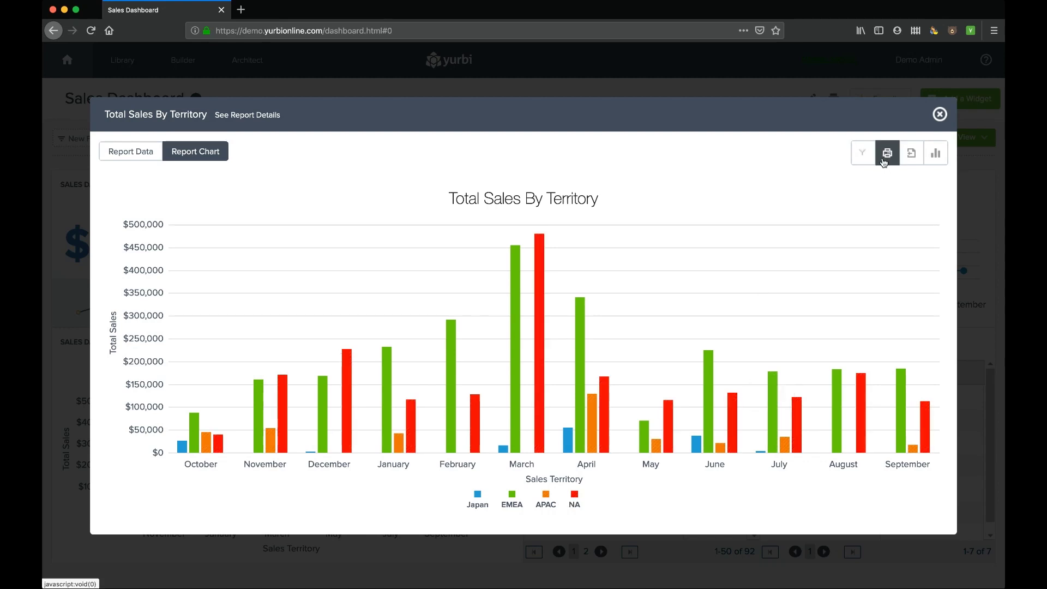
- Look at the chart's export options without exporting, then show the report's data table
{"action": "left_click", "coordinate": [909, 161]}
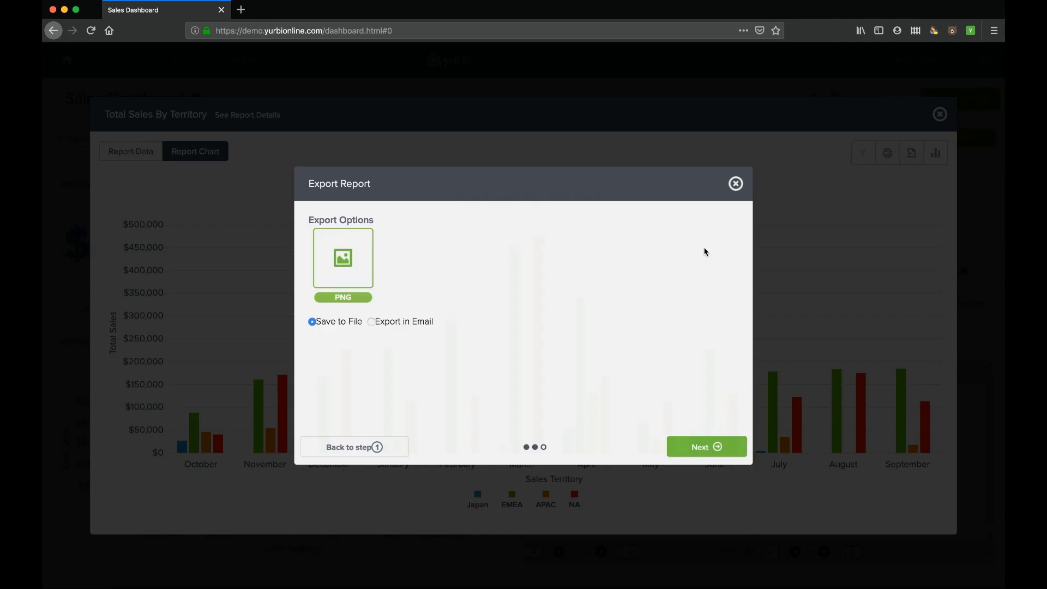
{"action": "left_click", "coordinate": [736, 184]}
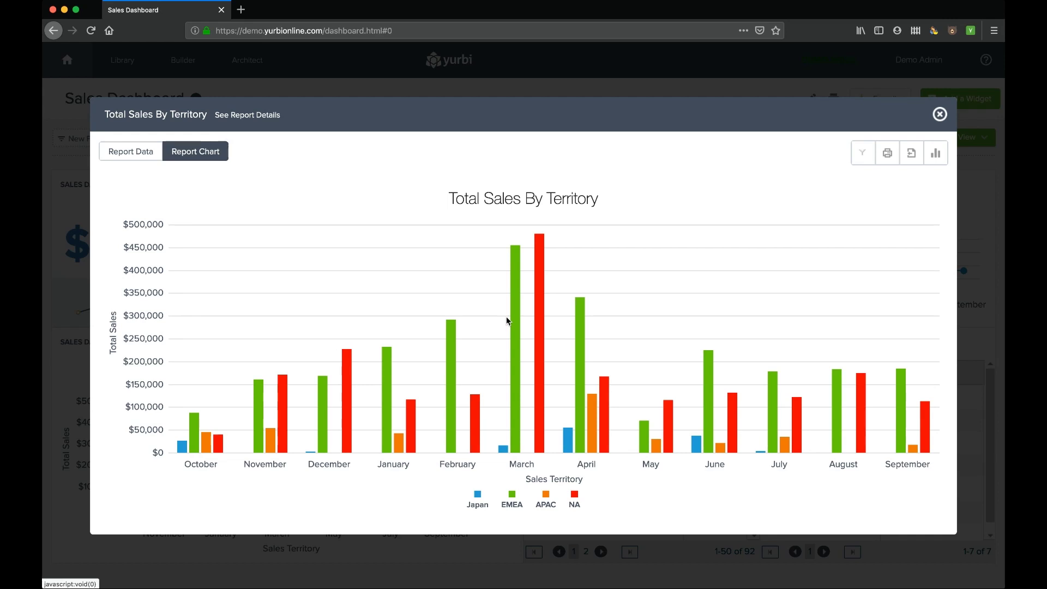
{"action": "left_click", "coordinate": [140, 155]}
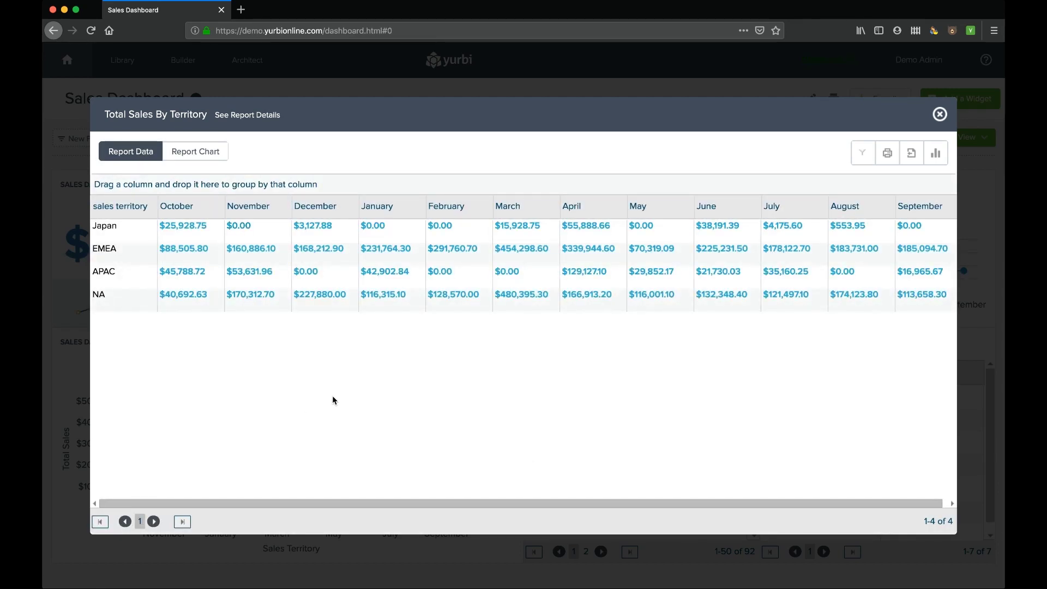
- Pick Excel in the data export options, cancel without exporting, and close the report
{"action": "left_click", "coordinate": [911, 157]}
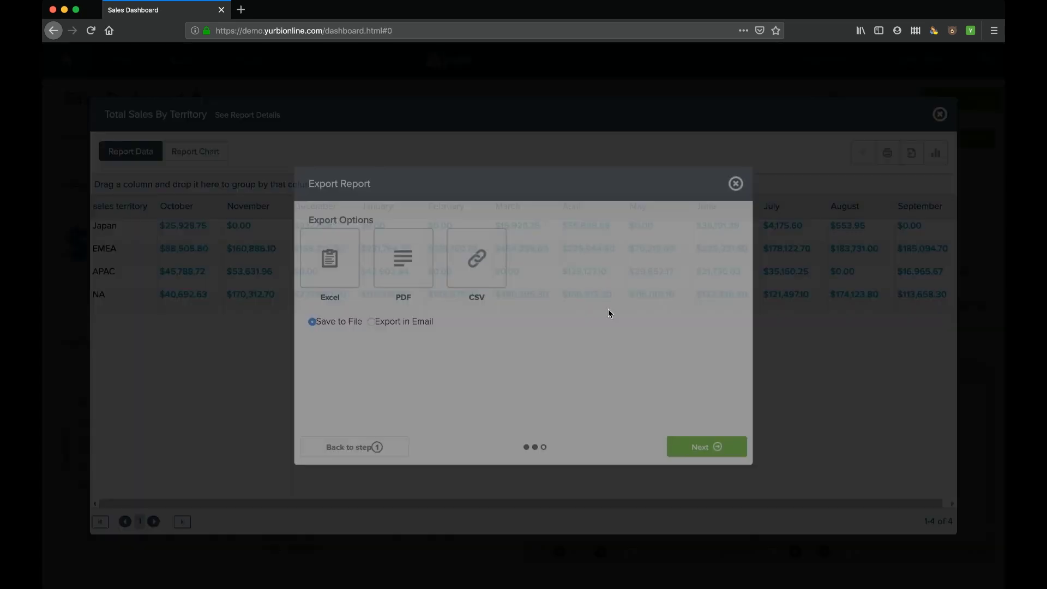
{"action": "left_click", "coordinate": [331, 279]}
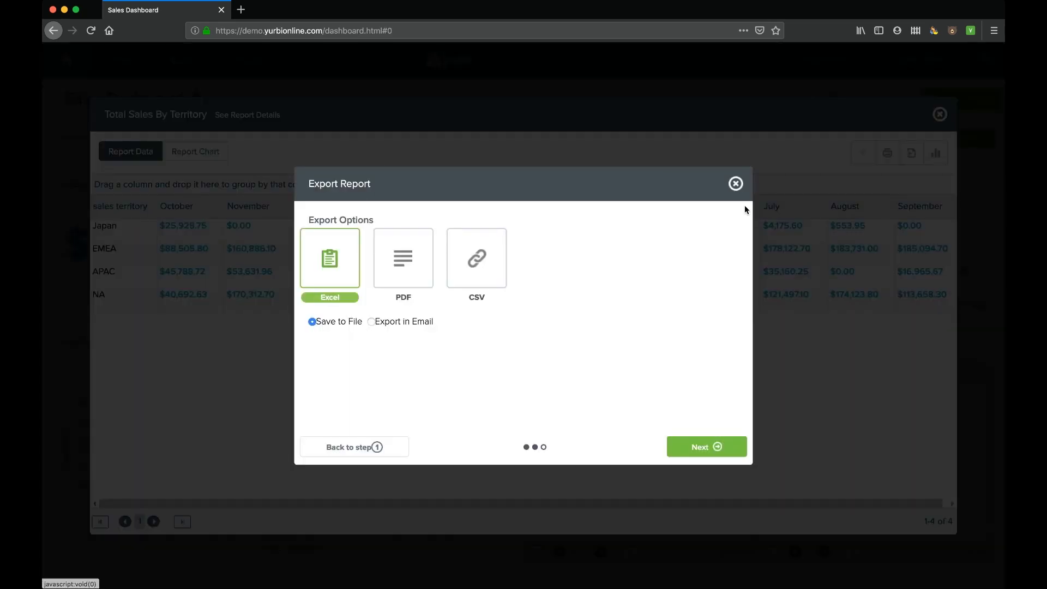
{"action": "left_click", "coordinate": [736, 183]}
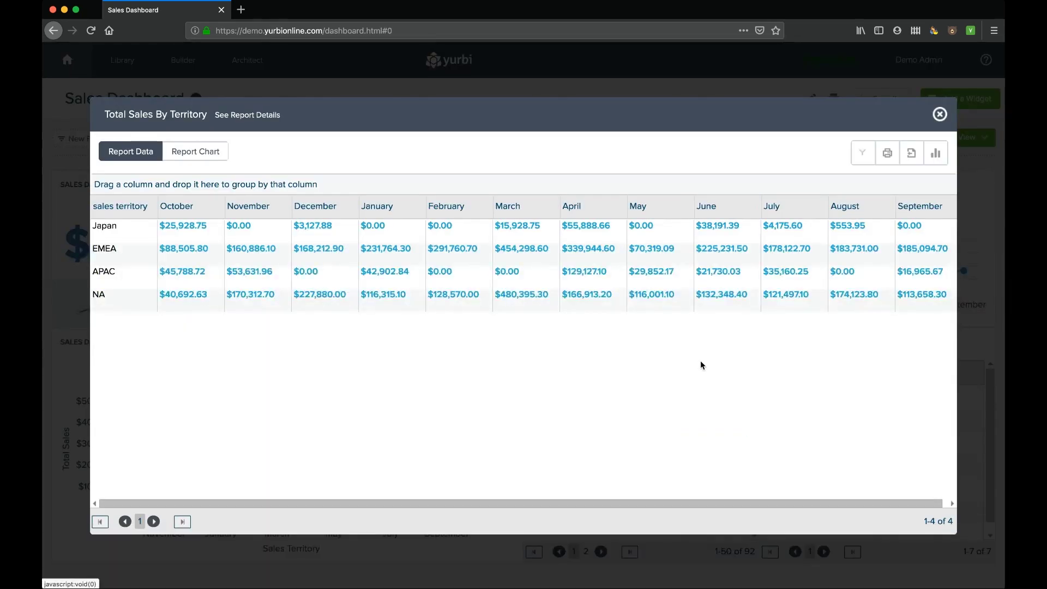
{"action": "left_click", "coordinate": [940, 114]}
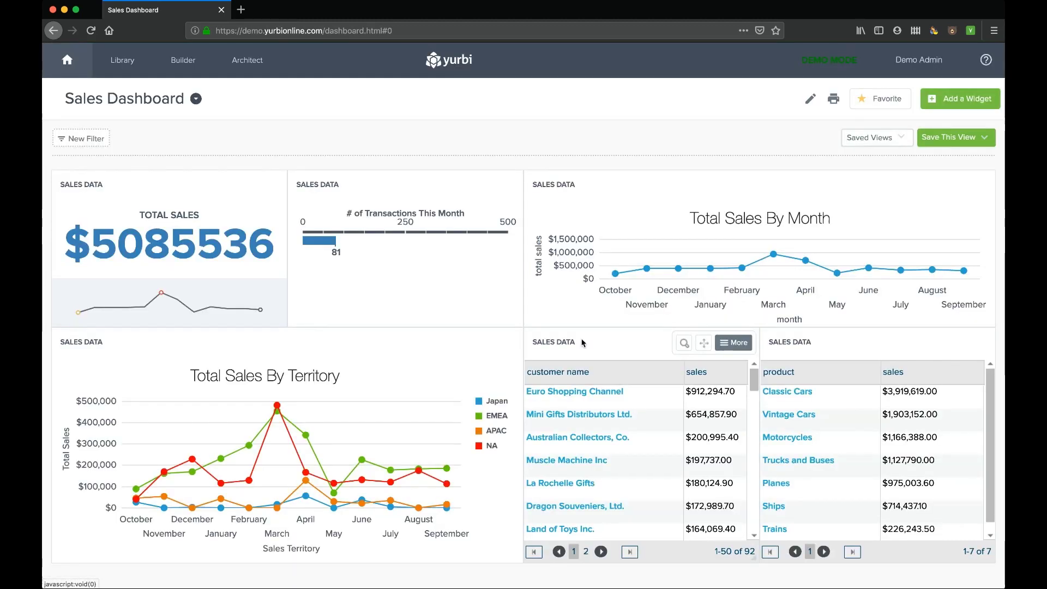
- Glance at the Saved Views list, then log out of Yurbi from the user menu
{"action": "left_click", "coordinate": [901, 139]}
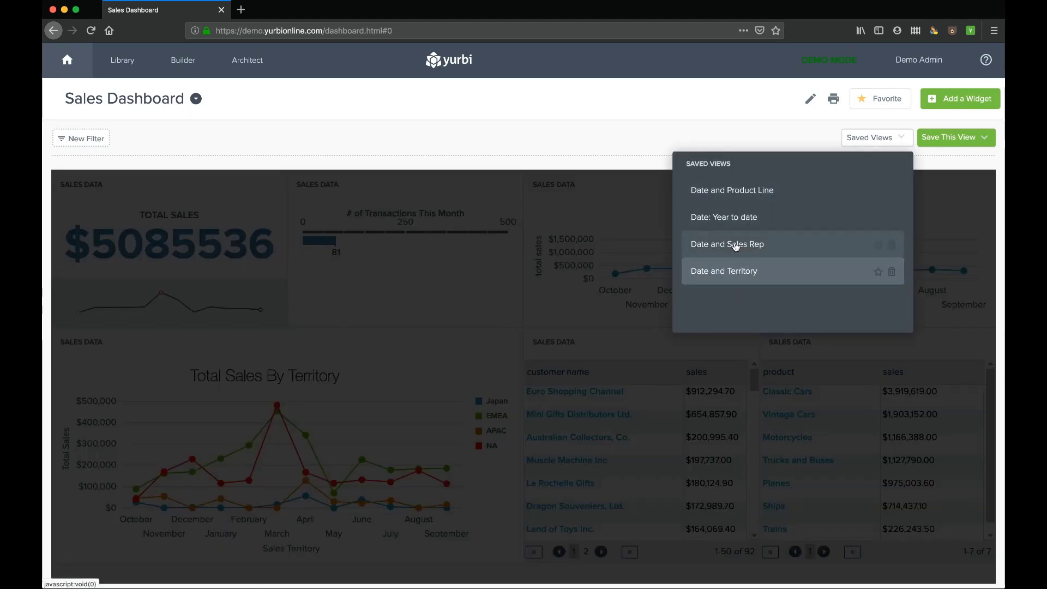
{"action": "left_click", "coordinate": [898, 137]}
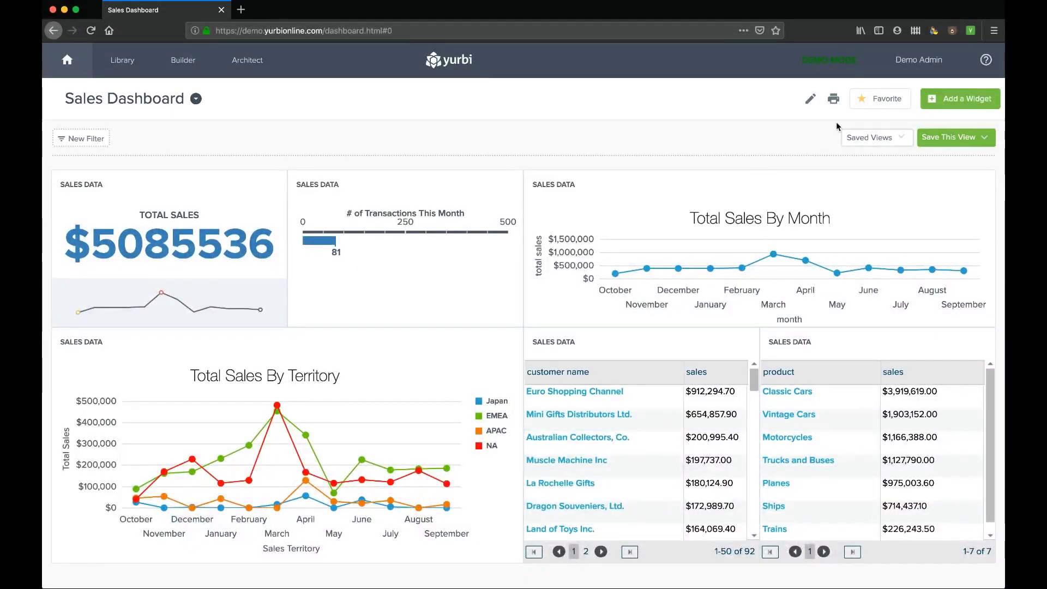
{"action": "left_click", "coordinate": [919, 60]}
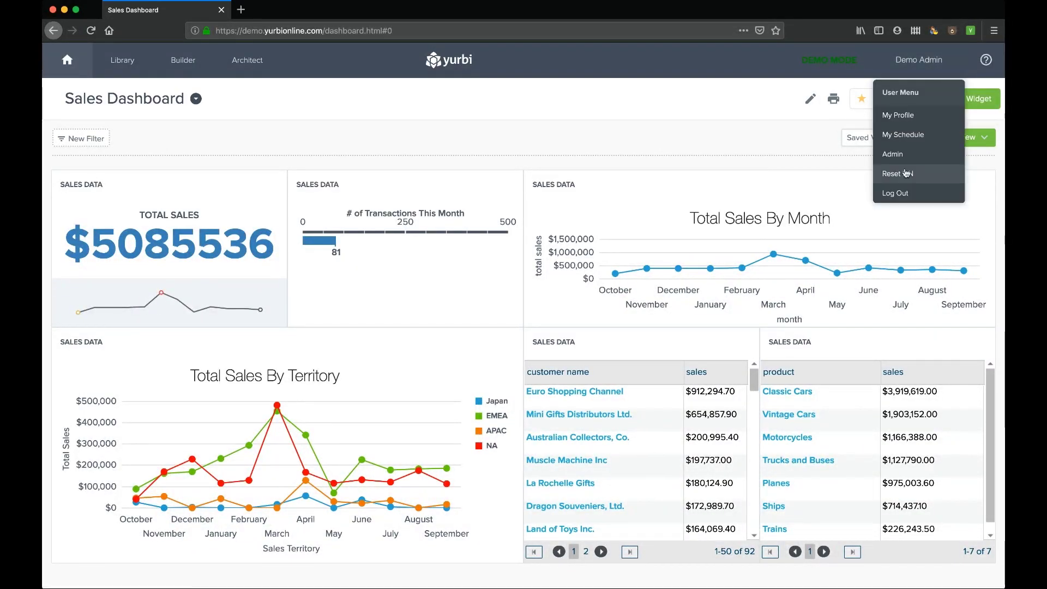
{"action": "left_click", "coordinate": [896, 194]}
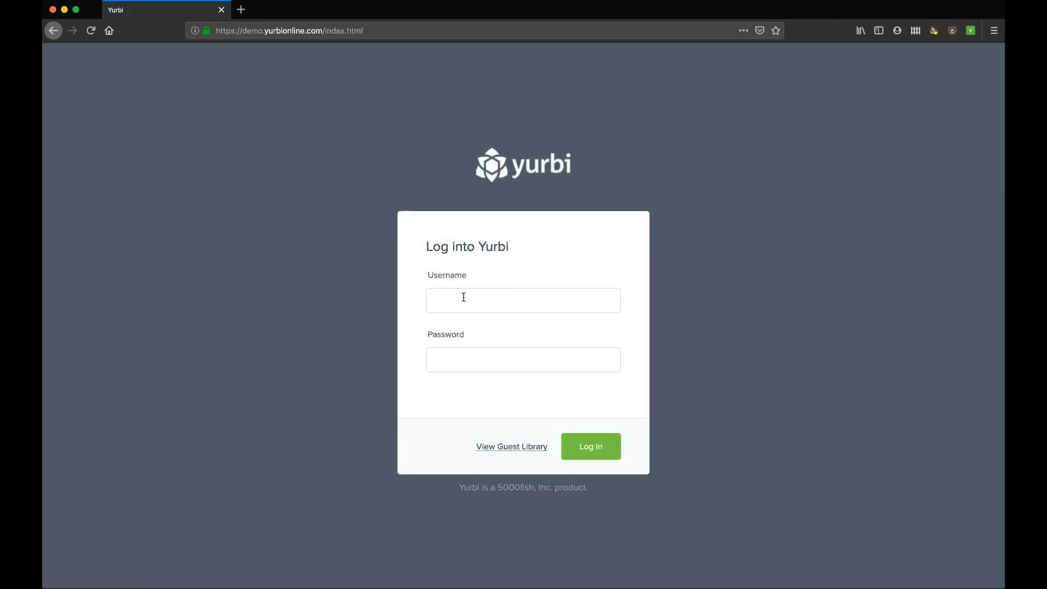
- Sign in with the sales rep username and password
{"action": "left_click", "coordinate": [463, 297]}
{"action": "type", "text": "sales"}
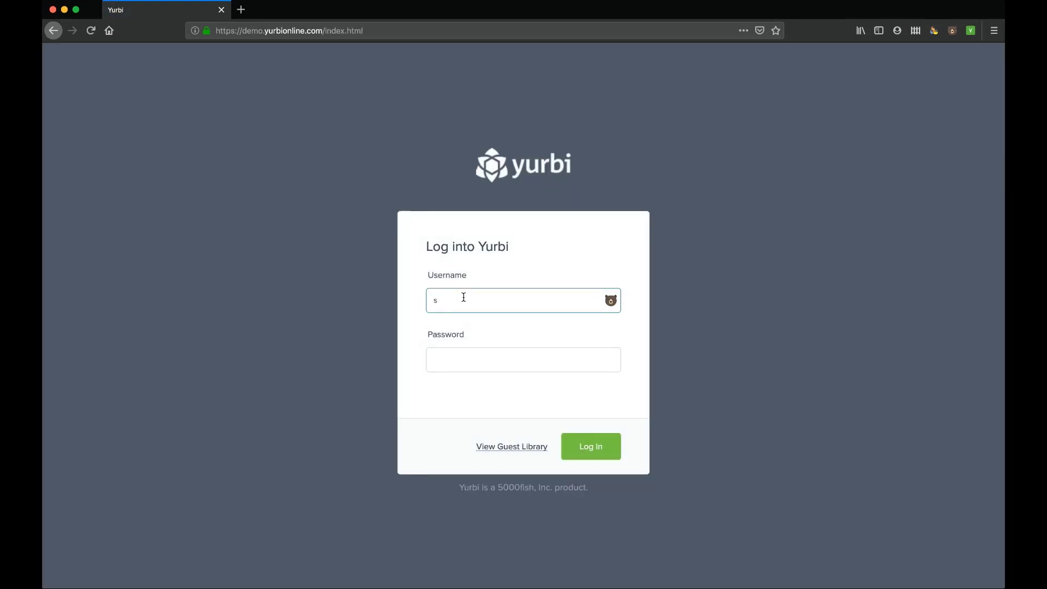
{"action": "left_click", "coordinate": [461, 356]}
{"action": "type", "text": "sales"}
{"action": "left_click", "coordinate": [591, 446]}
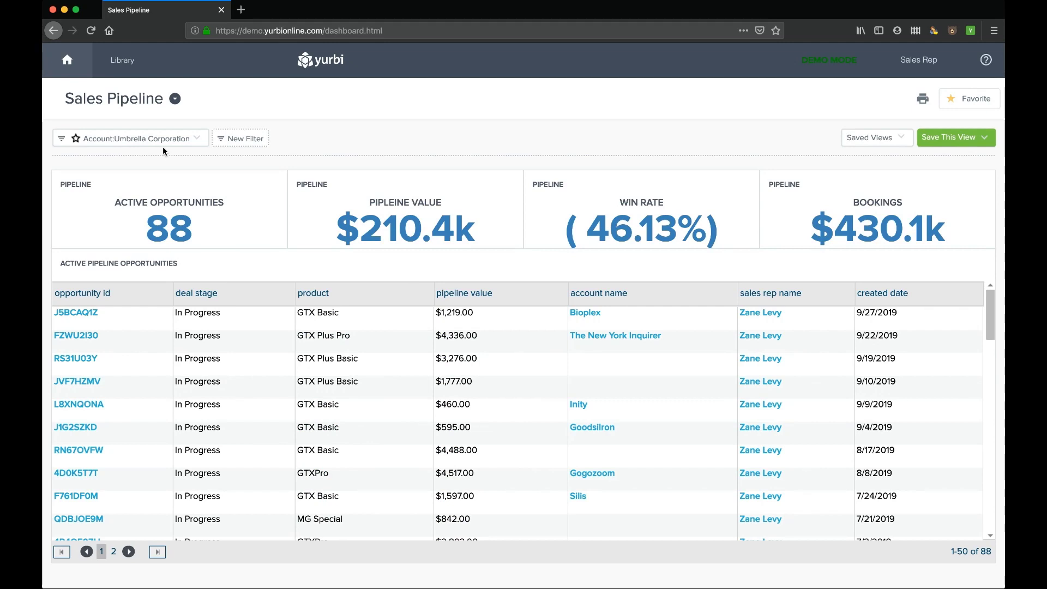
- Check the Saved Views list, then start a New Filter on the Sales Pipeline dashboard
{"action": "left_click", "coordinate": [896, 140]}
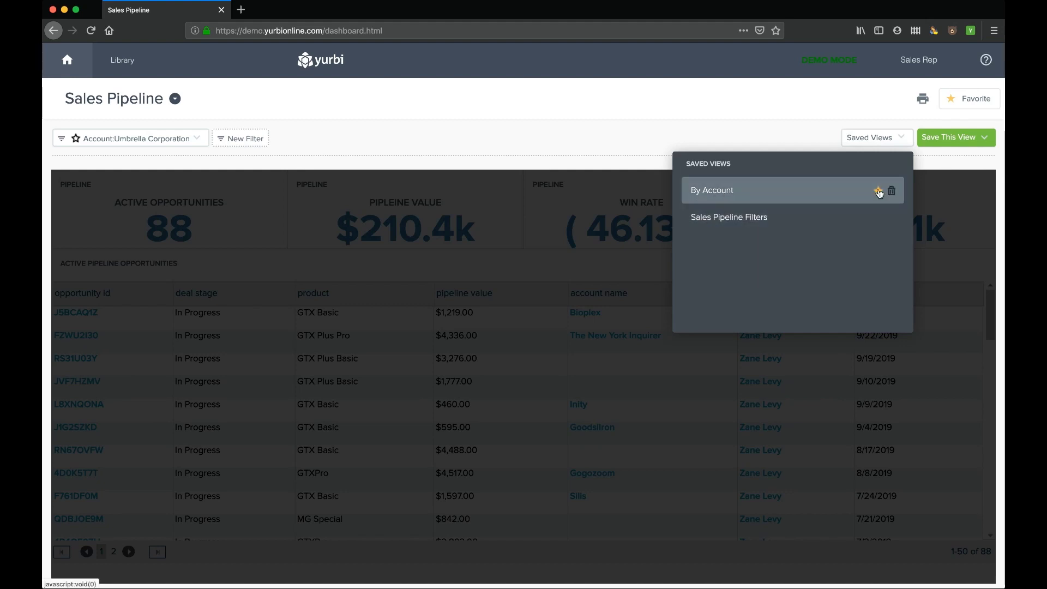
{"action": "left_click", "coordinate": [901, 137]}
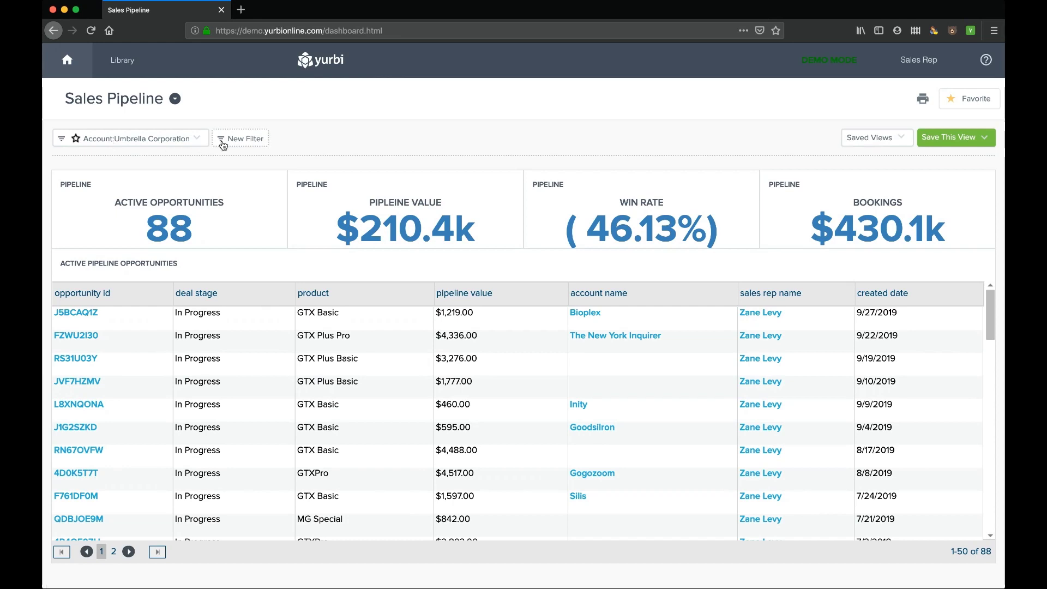
{"action": "left_click", "coordinate": [222, 142]}
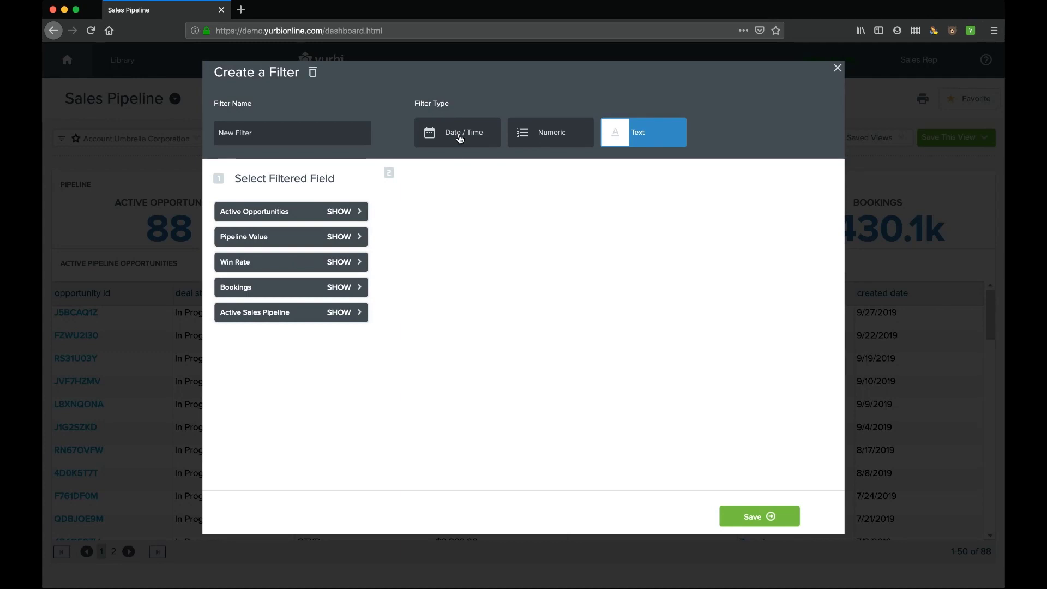
- Make it a date/time filter on created date for all five widgets, Active Opportunities through Active Sales Pipeline
{"action": "left_click", "coordinate": [460, 138]}
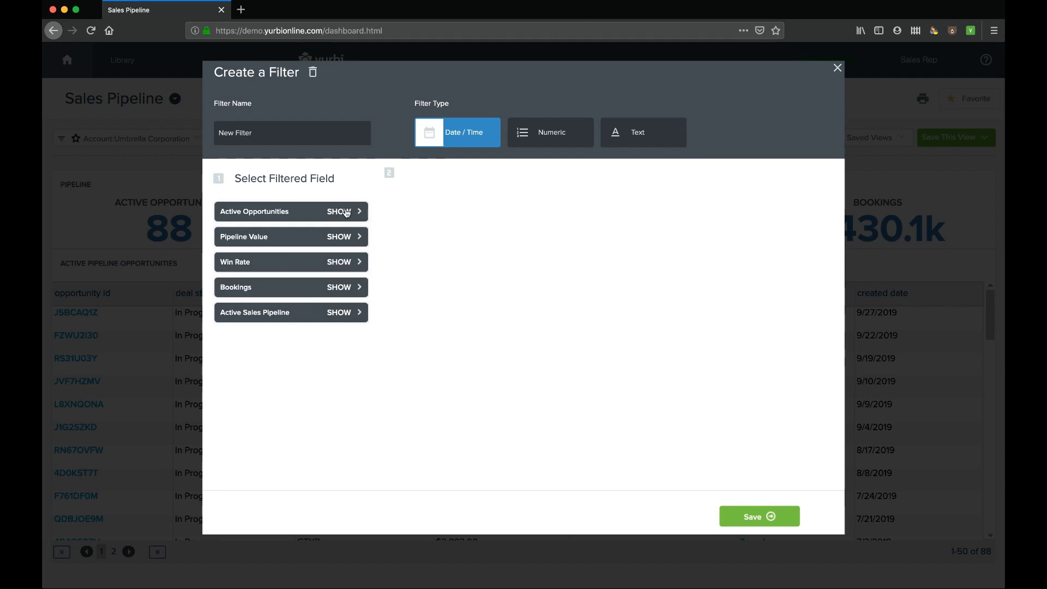
{"action": "left_click", "coordinate": [343, 212]}
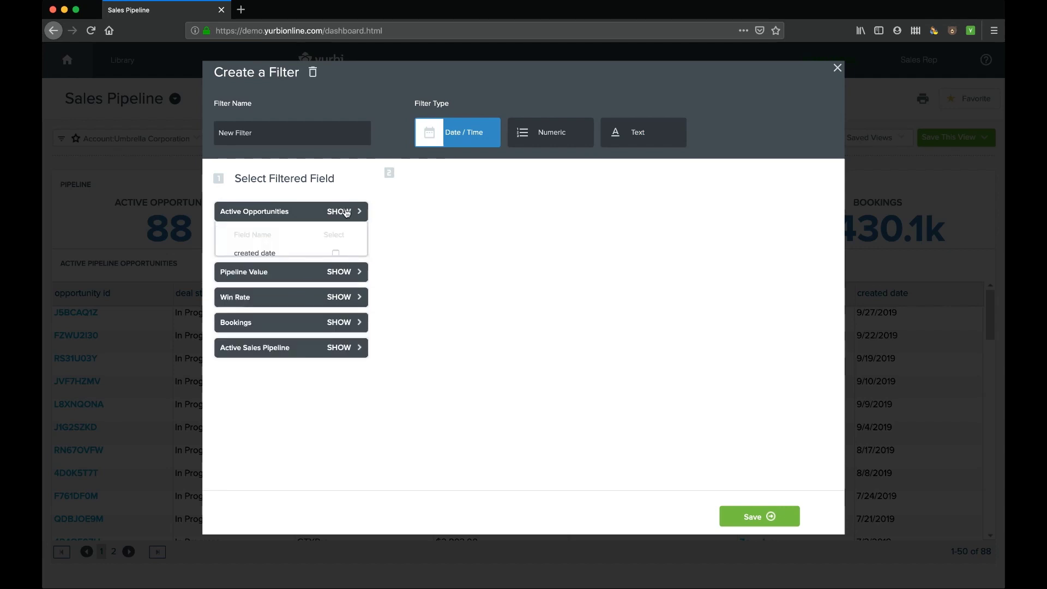
{"action": "left_click", "coordinate": [336, 253]}
{"action": "left_click", "coordinate": [341, 279]}
{"action": "left_click", "coordinate": [336, 322]}
{"action": "left_click", "coordinate": [339, 348]}
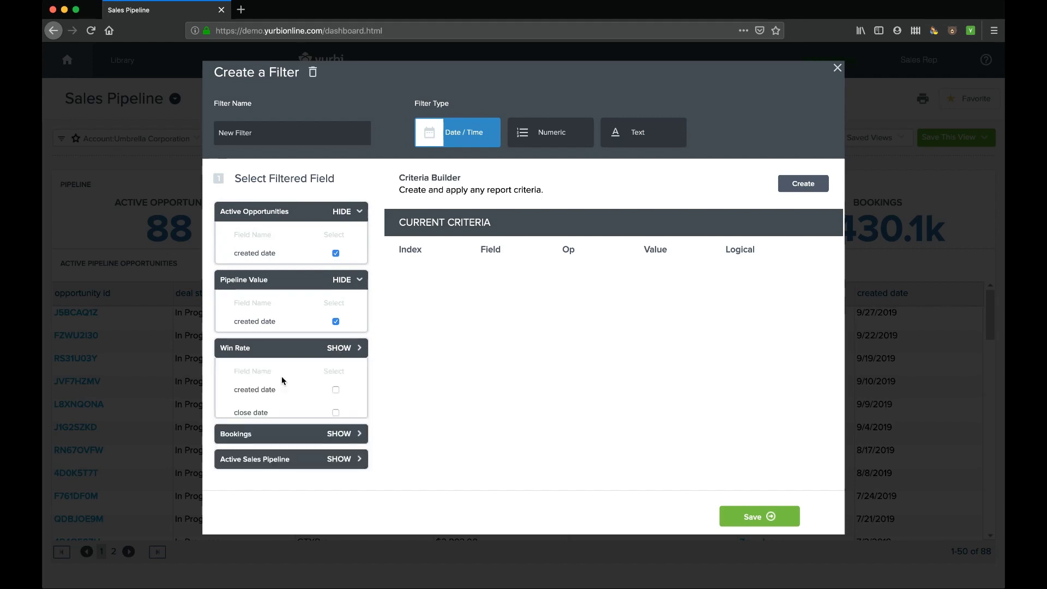
{"action": "left_click", "coordinate": [336, 390]}
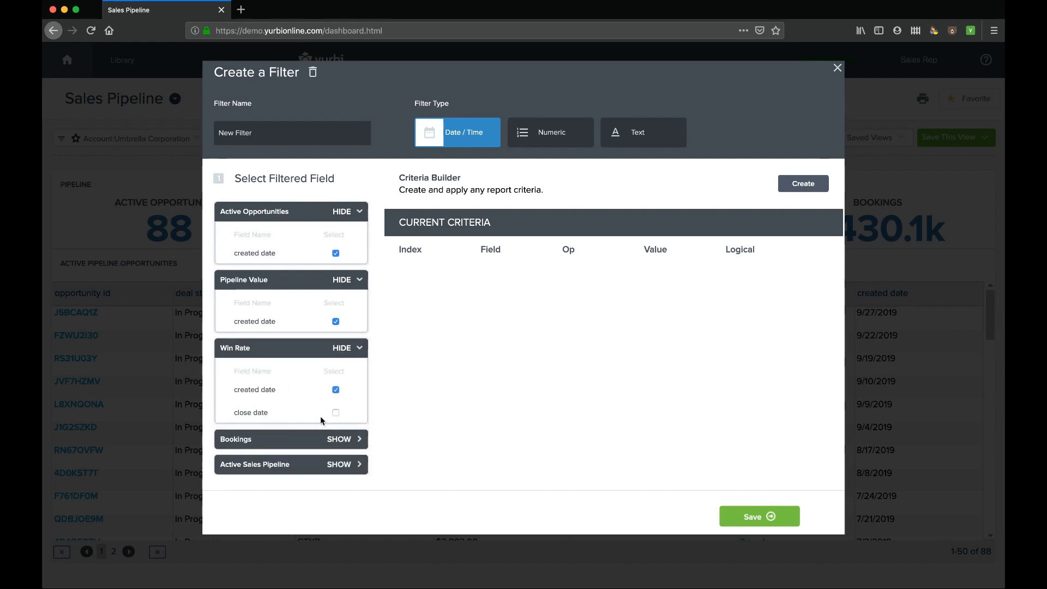
{"action": "left_click", "coordinate": [340, 439]}
{"action": "left_click", "coordinate": [336, 426]}
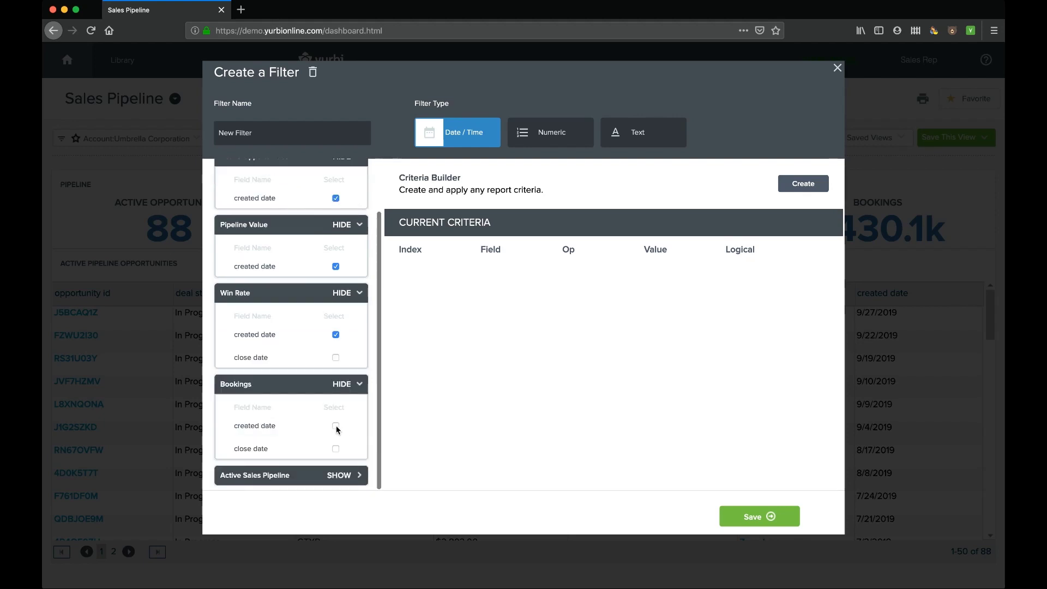
{"action": "left_click", "coordinate": [337, 480]}
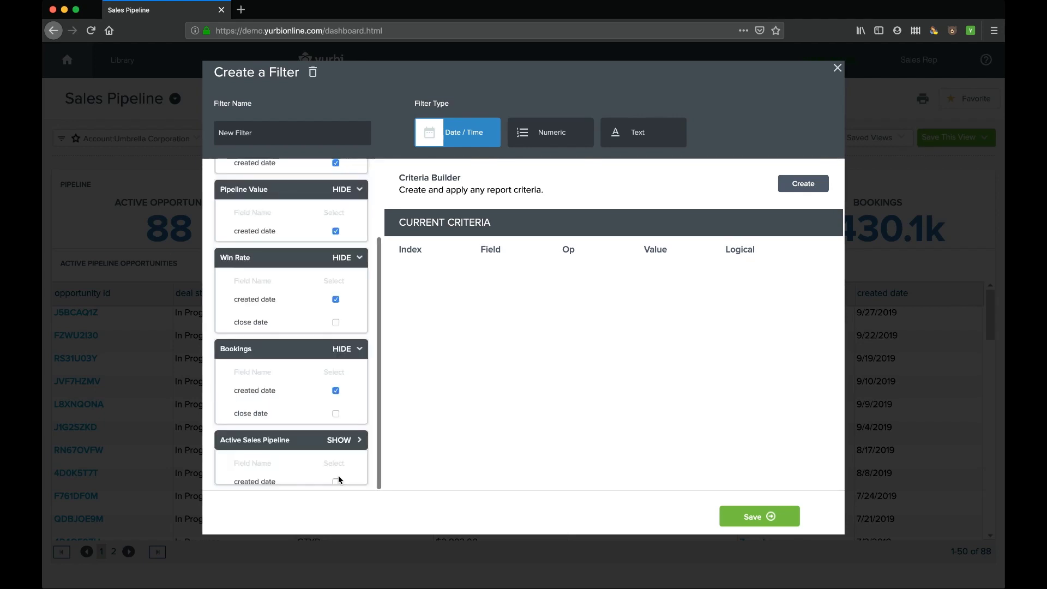
{"action": "left_click", "coordinate": [336, 474]}
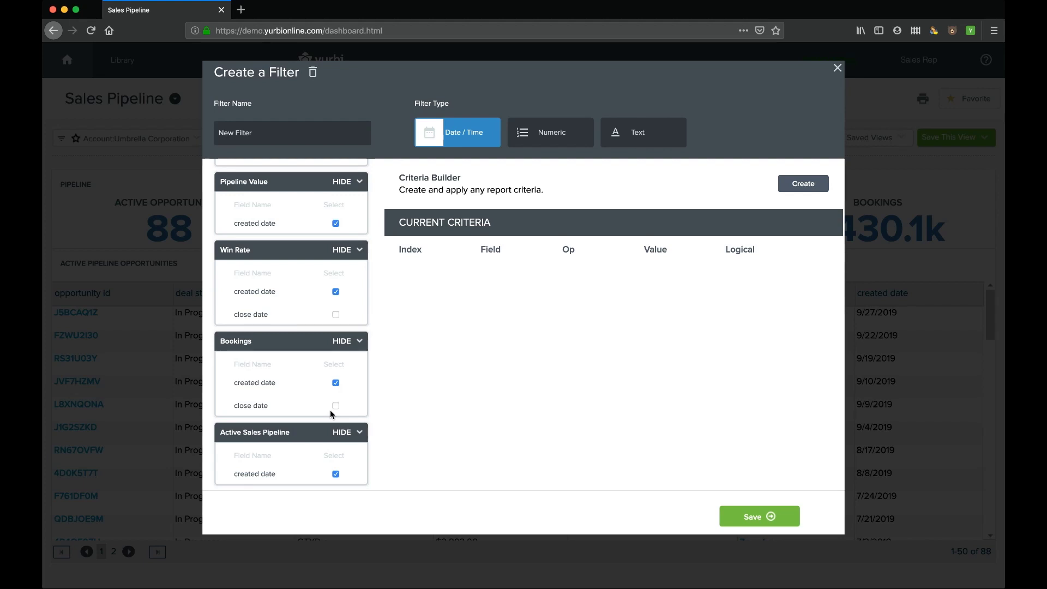
- Name the filter 'Date' and add the criterion created date Equal to Today
{"action": "triple_click", "coordinate": [235, 132]}
{"action": "type", "text": "Date"}
{"action": "left_click", "coordinate": [803, 183]}
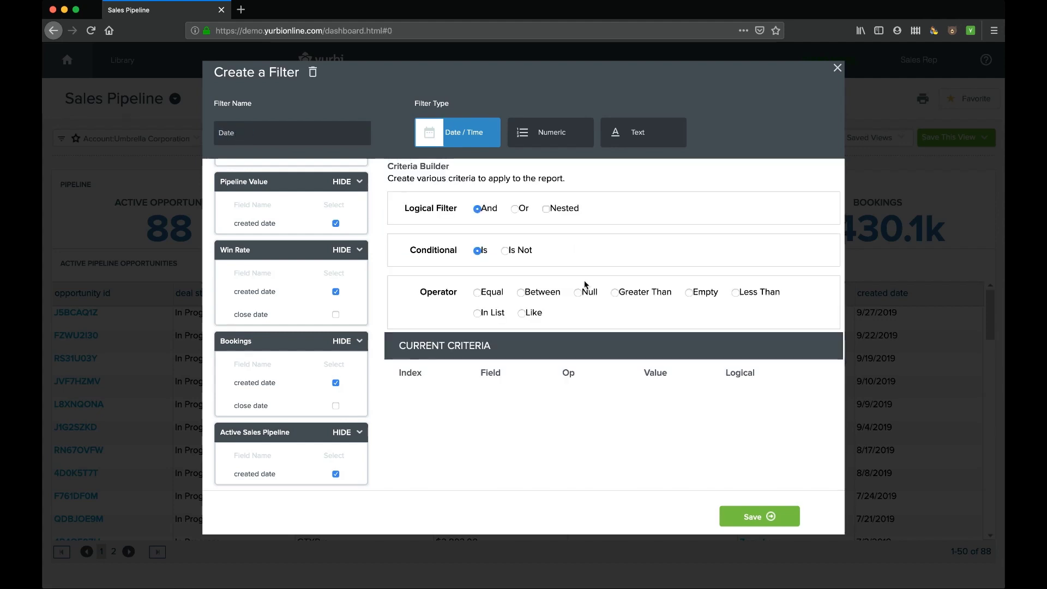
{"action": "left_click", "coordinate": [478, 293]}
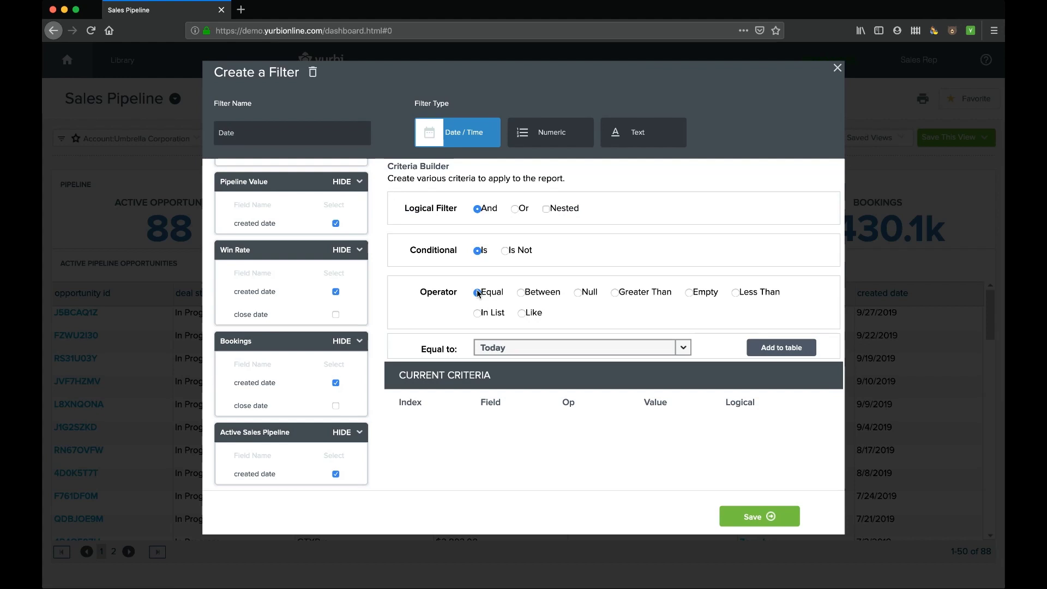
{"action": "left_click", "coordinate": [790, 350]}
{"action": "scroll", "coordinate": [735, 452], "scroll_direction": "down", "scroll_amount": 4}
{"action": "scroll", "coordinate": [737, 458], "scroll_direction": "up", "scroll_amount": 1}
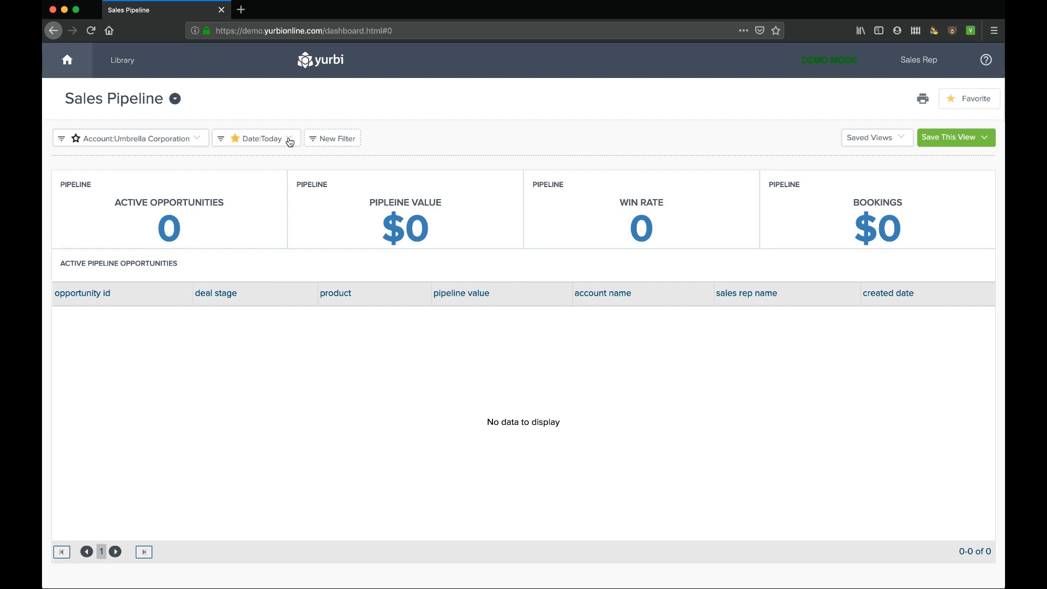
- Change the Date filter to Last Quarter, and open and dismiss the Save This View options
{"action": "left_click", "coordinate": [288, 139]}
{"action": "scroll", "coordinate": [313, 235], "scroll_direction": "down", "scroll_amount": 5}
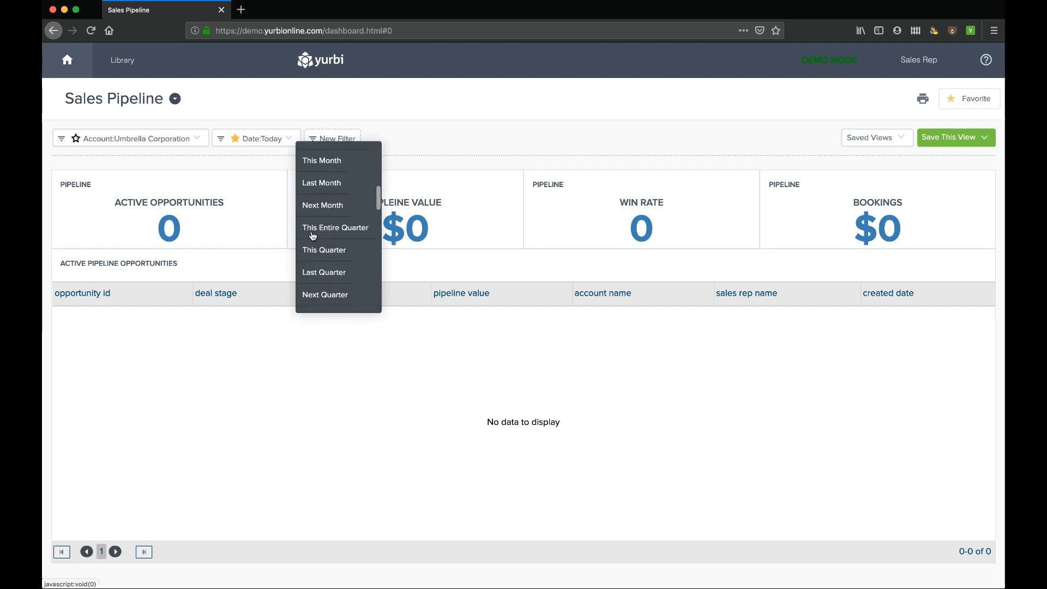
{"action": "left_click", "coordinate": [324, 273]}
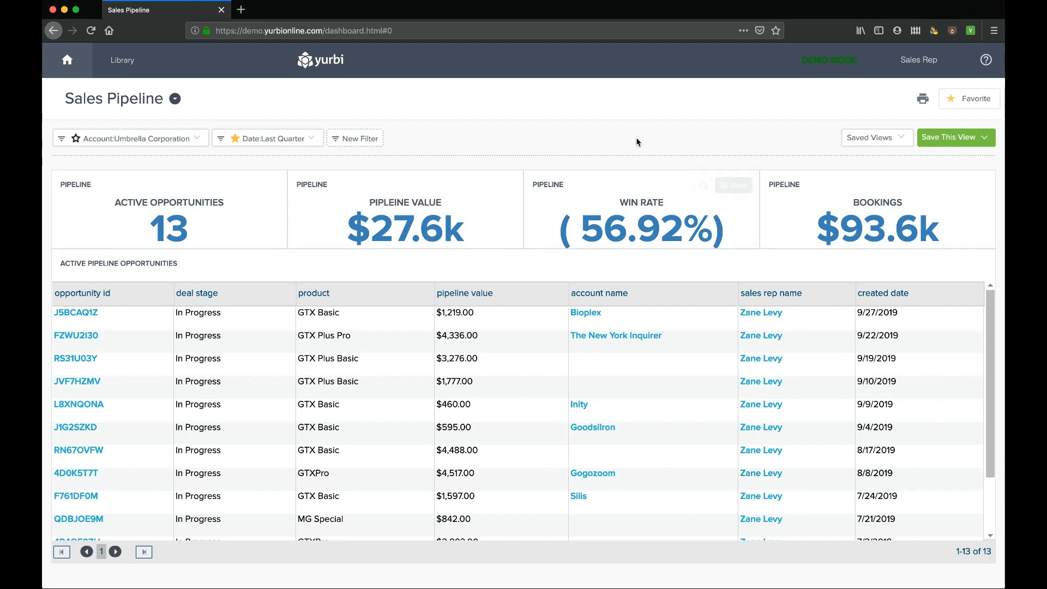
{"action": "left_click", "coordinate": [985, 140]}
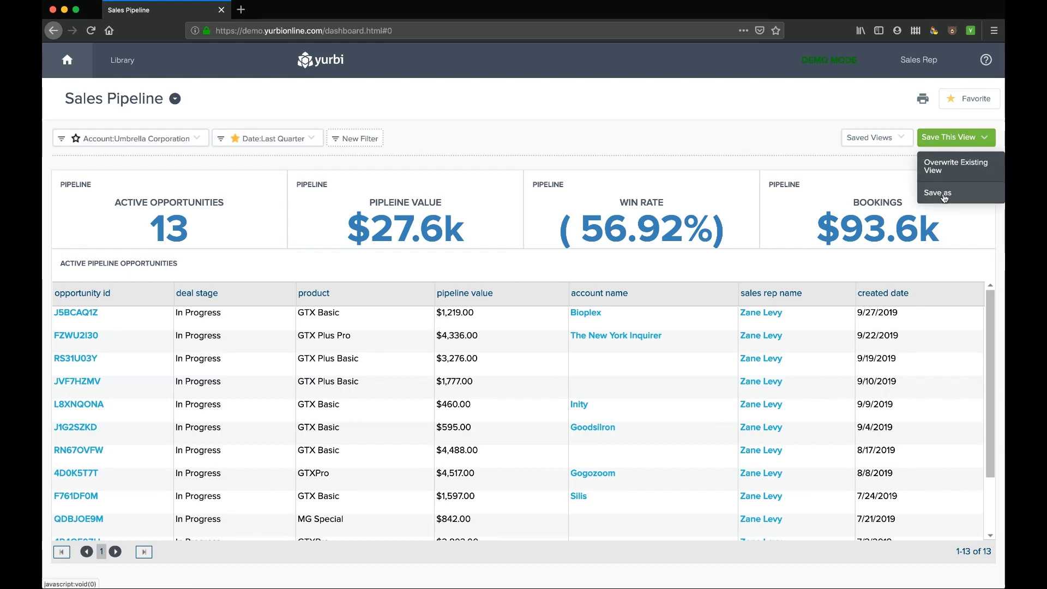
{"action": "left_click", "coordinate": [961, 174]}
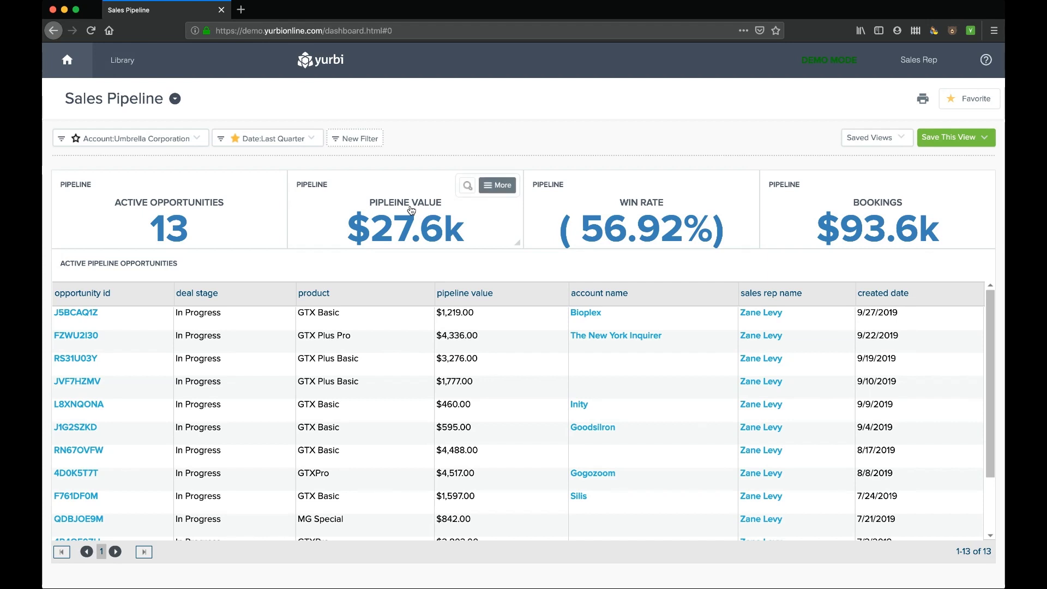
- Open the Library, browse My Favorites' Reports and Dashboards, then switch to the Public library
{"action": "left_click", "coordinate": [130, 66]}
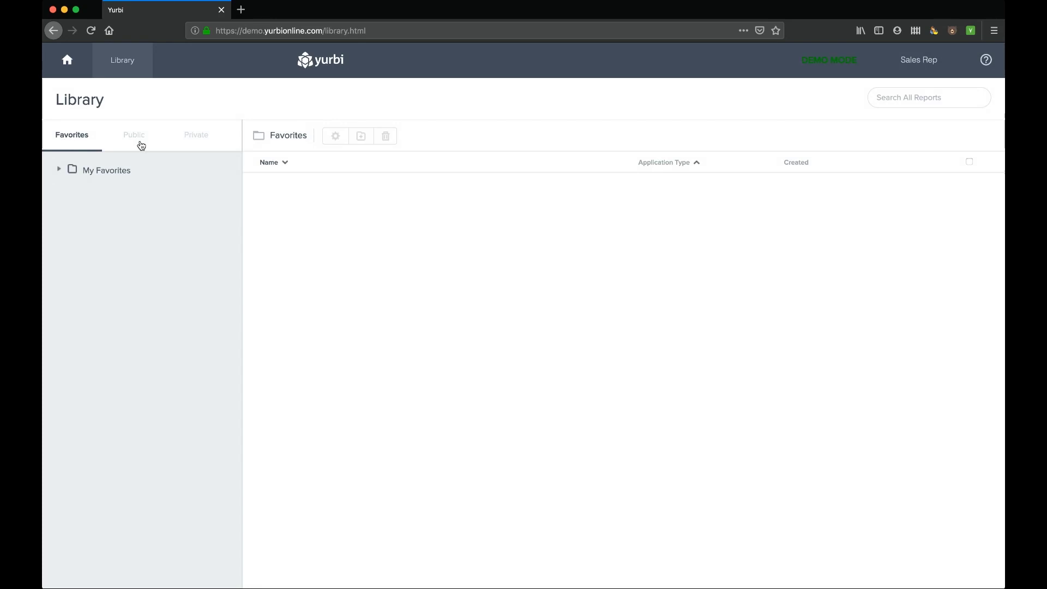
{"action": "left_click", "coordinate": [58, 169]}
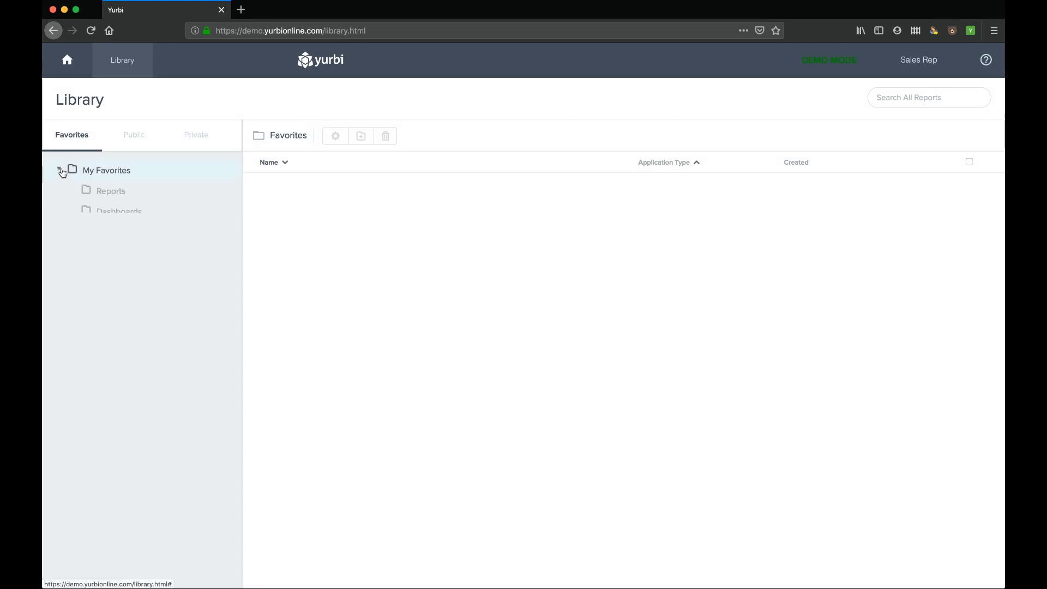
{"action": "left_click", "coordinate": [111, 195]}
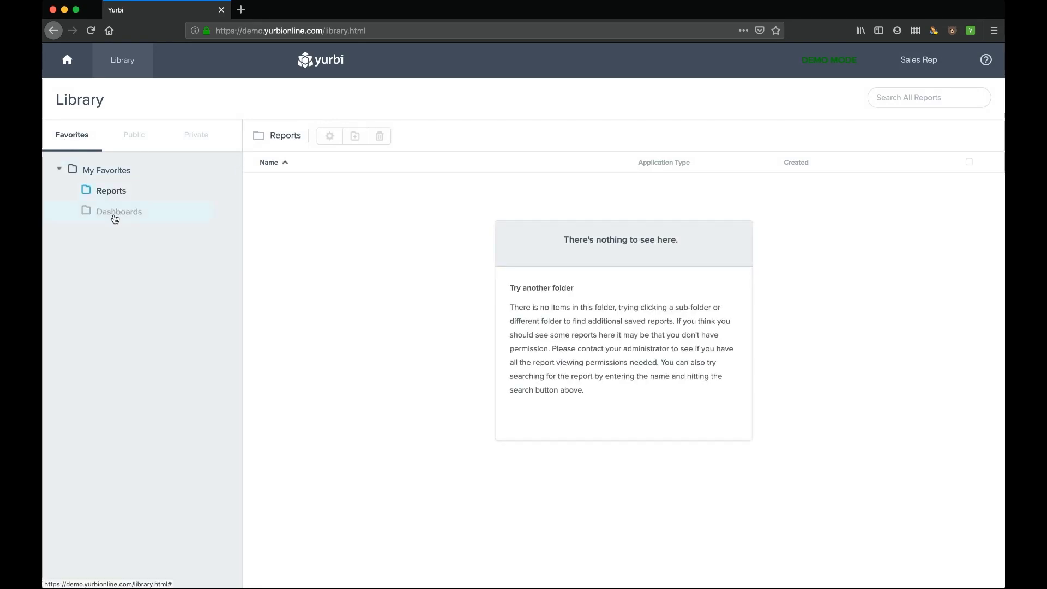
{"action": "left_click", "coordinate": [114, 217]}
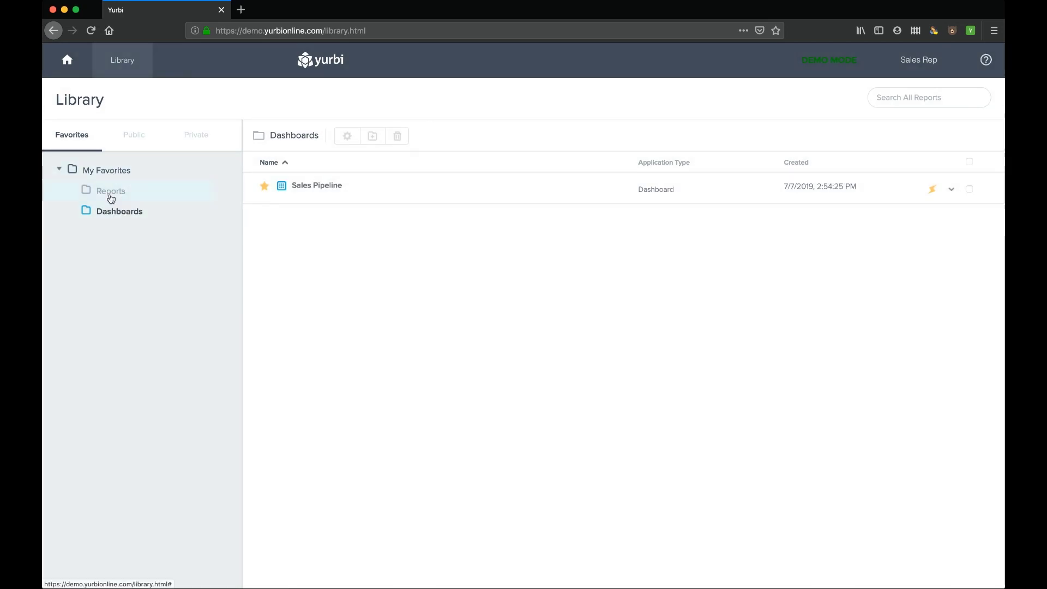
{"action": "left_click", "coordinate": [136, 140]}
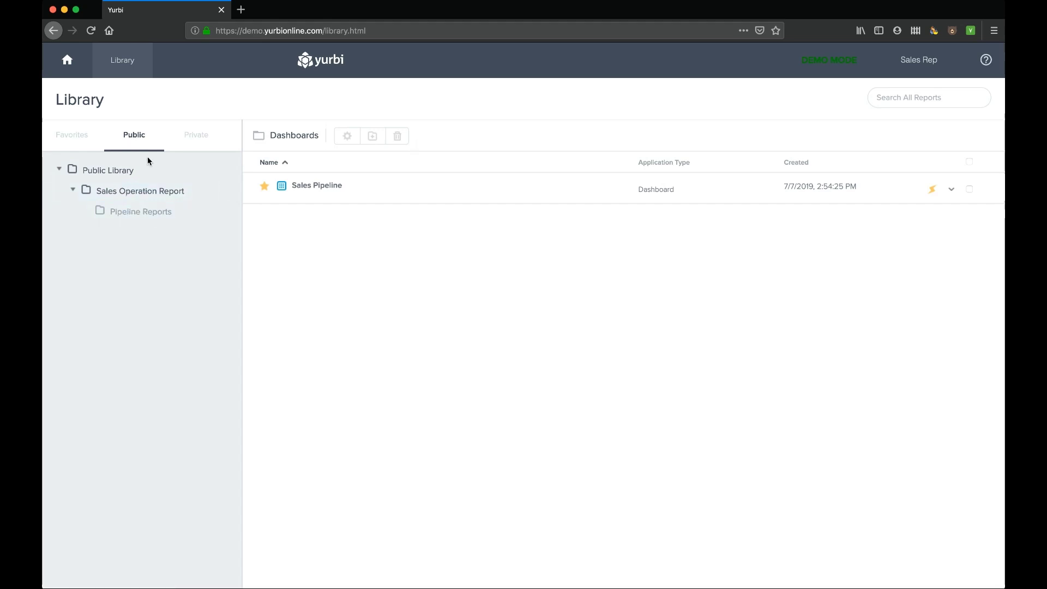
- Open Pipeline Reports, peek at Sales Pipeline Detail's details, and flip between Private and Public tabs
{"action": "left_click", "coordinate": [134, 211]}
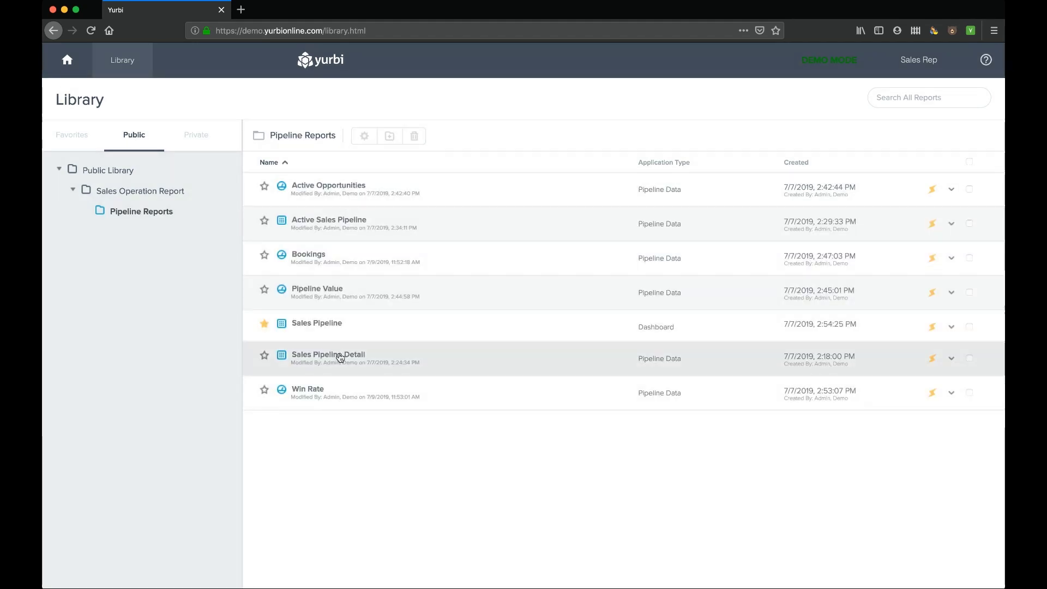
{"action": "left_click", "coordinate": [340, 357]}
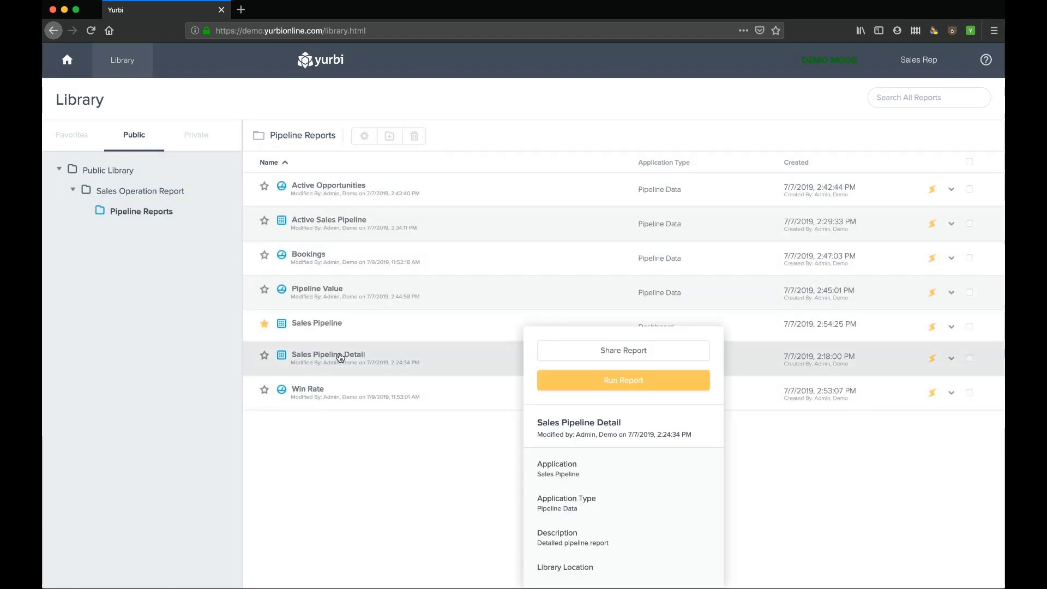
{"action": "left_click", "coordinate": [168, 215]}
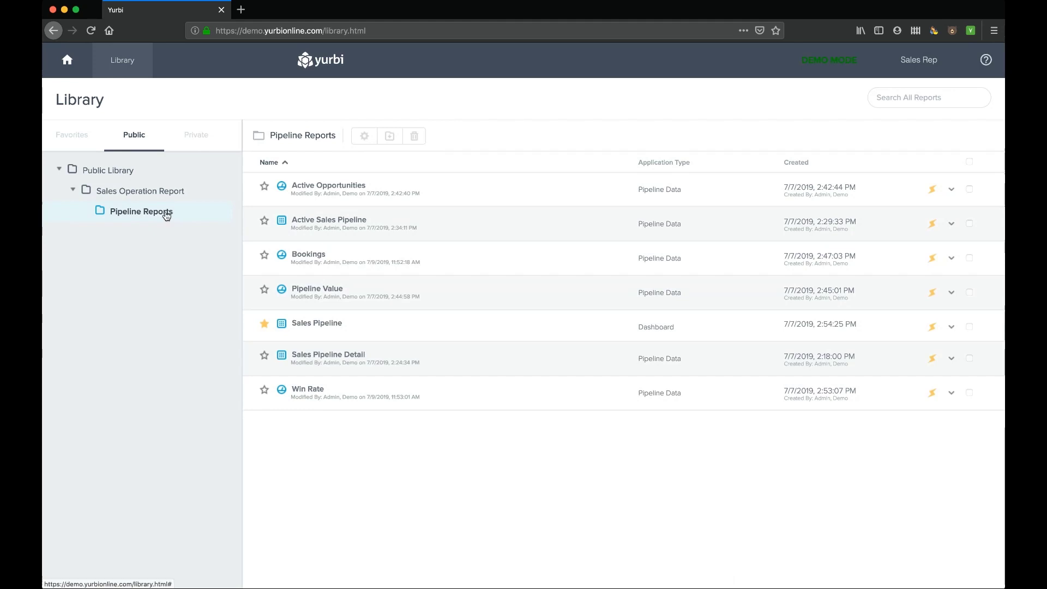
{"action": "left_click", "coordinate": [199, 140]}
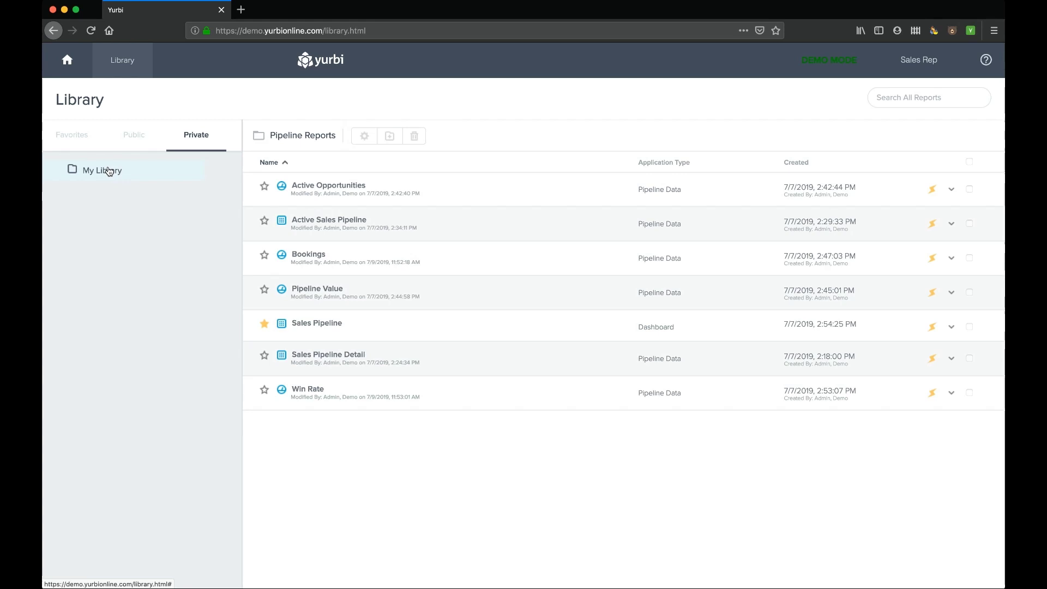
{"action": "left_click", "coordinate": [135, 139]}
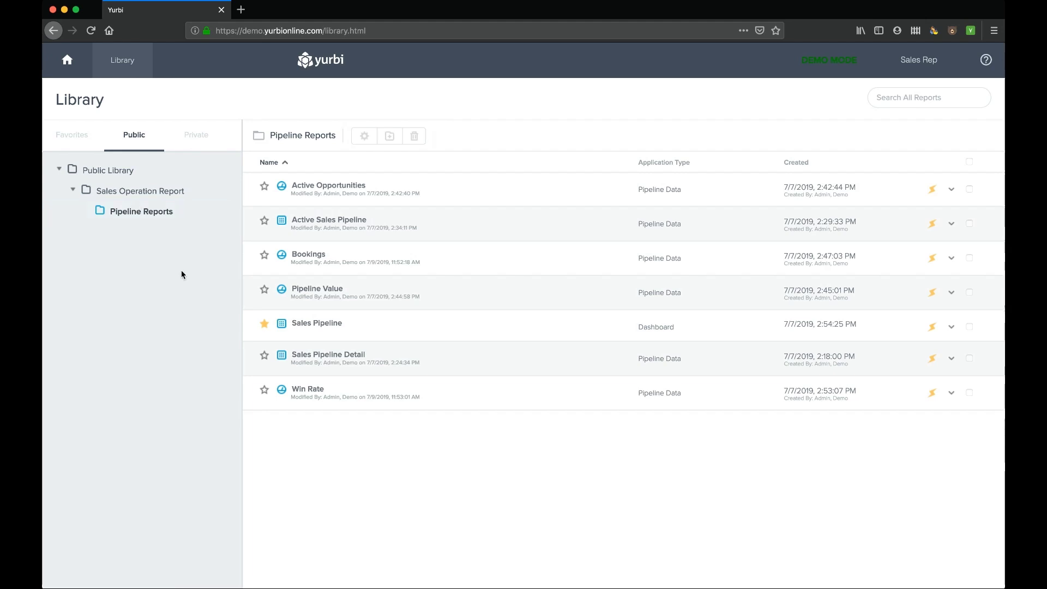
- Run and close Active Sales Pipeline, star it, and confirm it appears under Favorites > Reports
{"action": "left_click", "coordinate": [322, 222]}
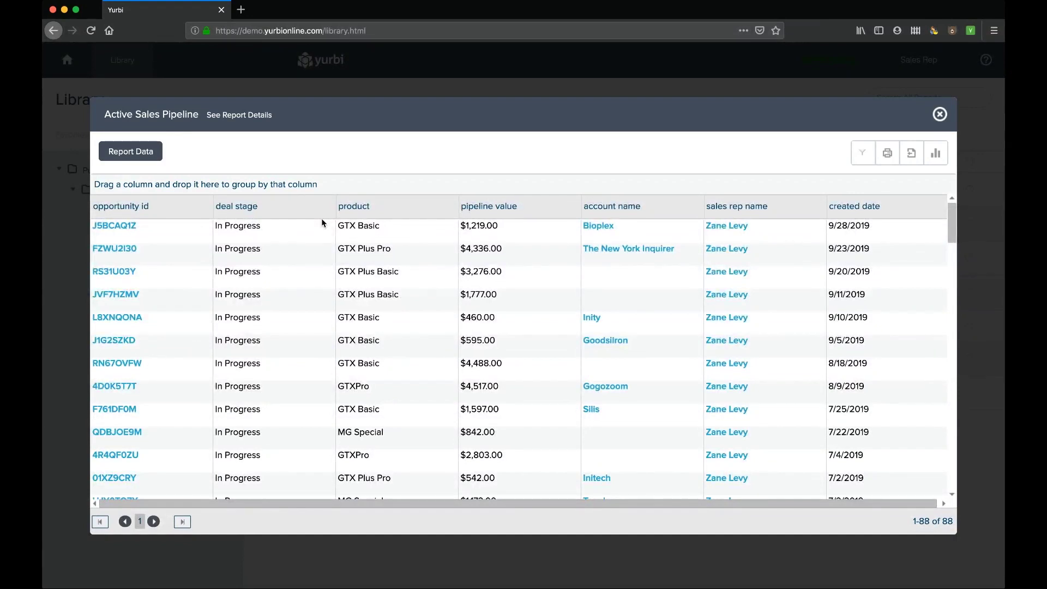
{"action": "left_click", "coordinate": [940, 114]}
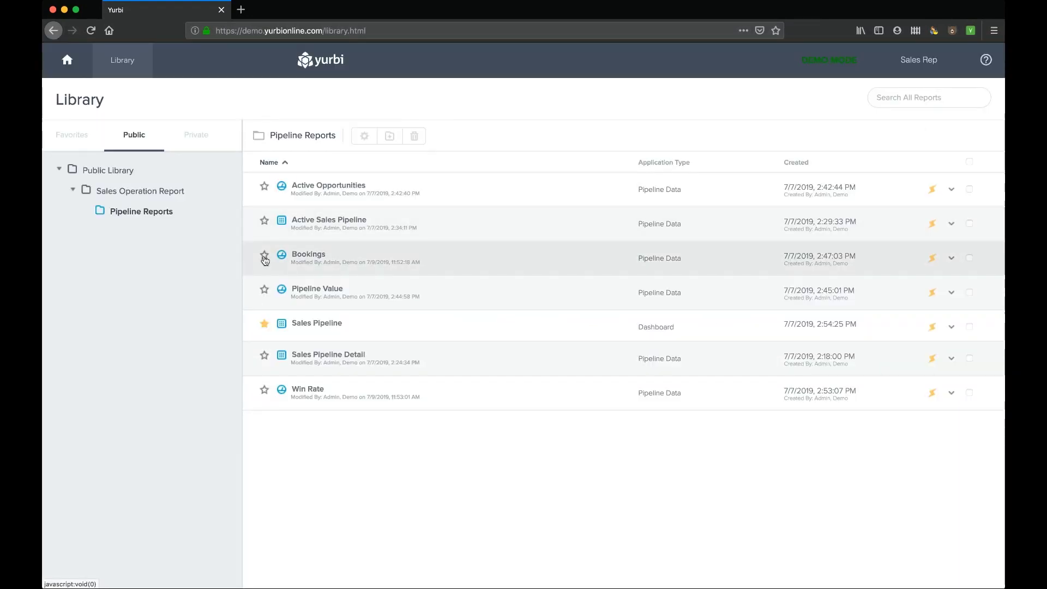
{"action": "left_click", "coordinate": [264, 221]}
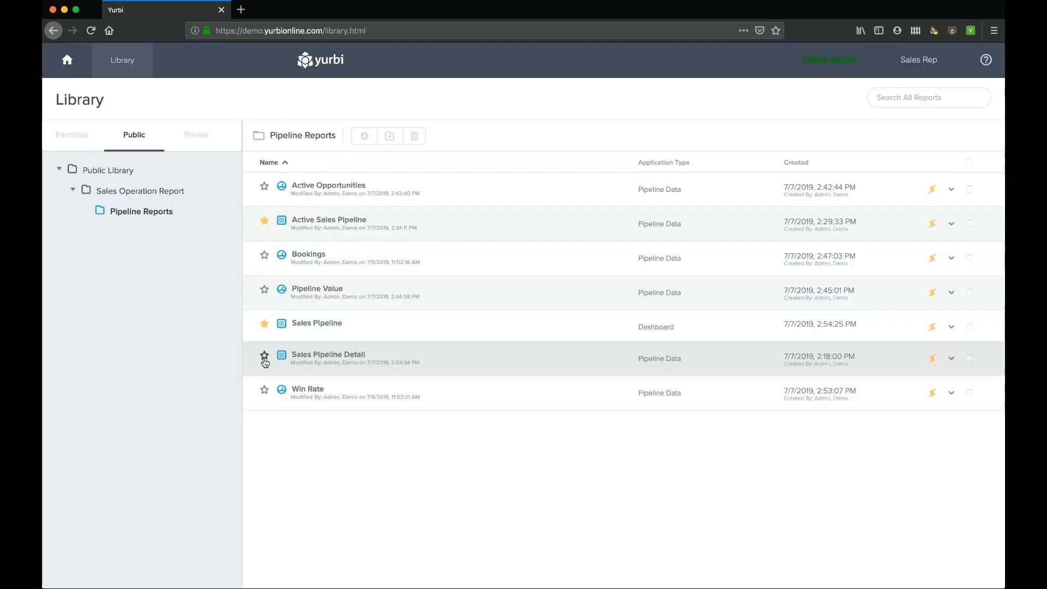
{"action": "left_click", "coordinate": [81, 146]}
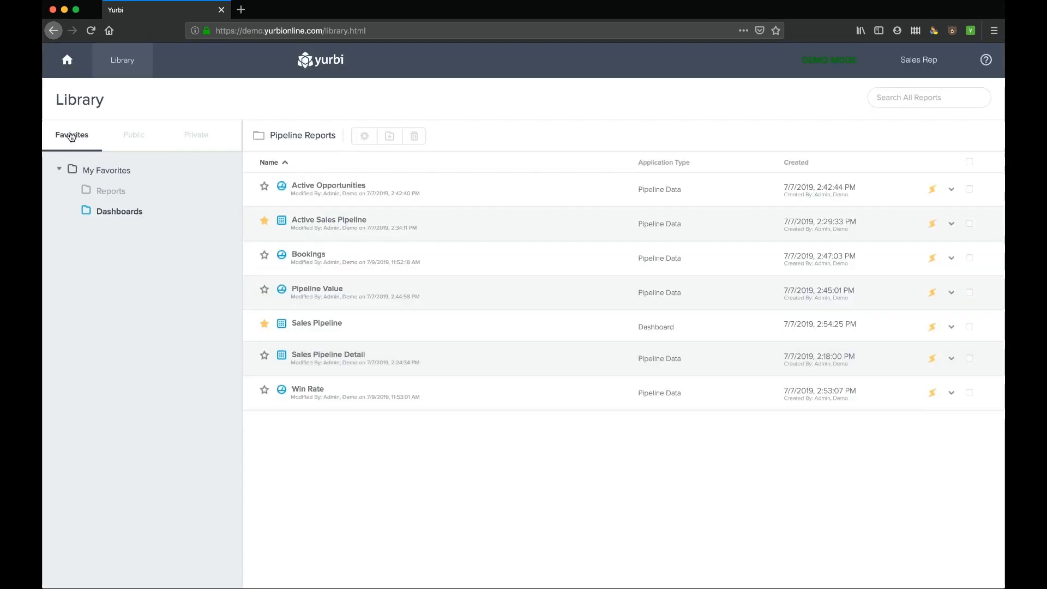
{"action": "left_click", "coordinate": [107, 190]}
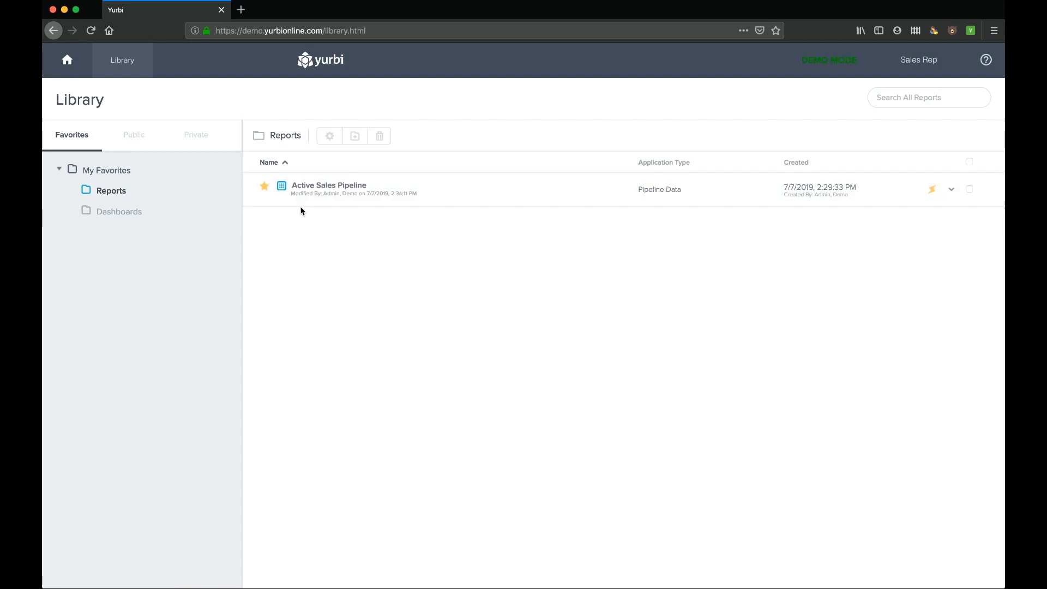
- Return to Public > Pipeline Reports and show the Active Sales Pipeline actions menu
{"action": "left_click", "coordinate": [138, 141]}
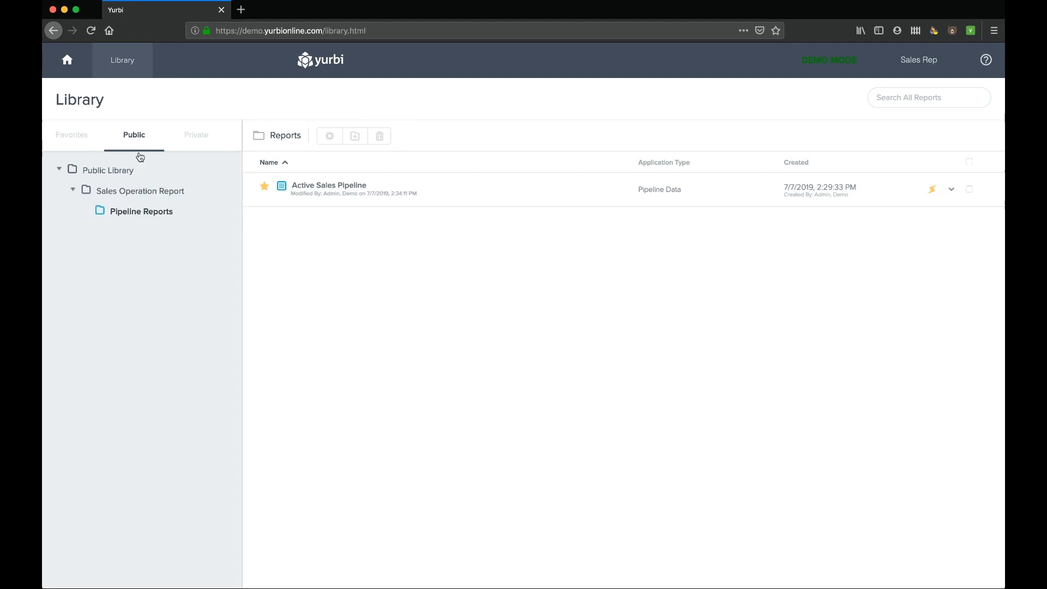
{"action": "left_click", "coordinate": [140, 212]}
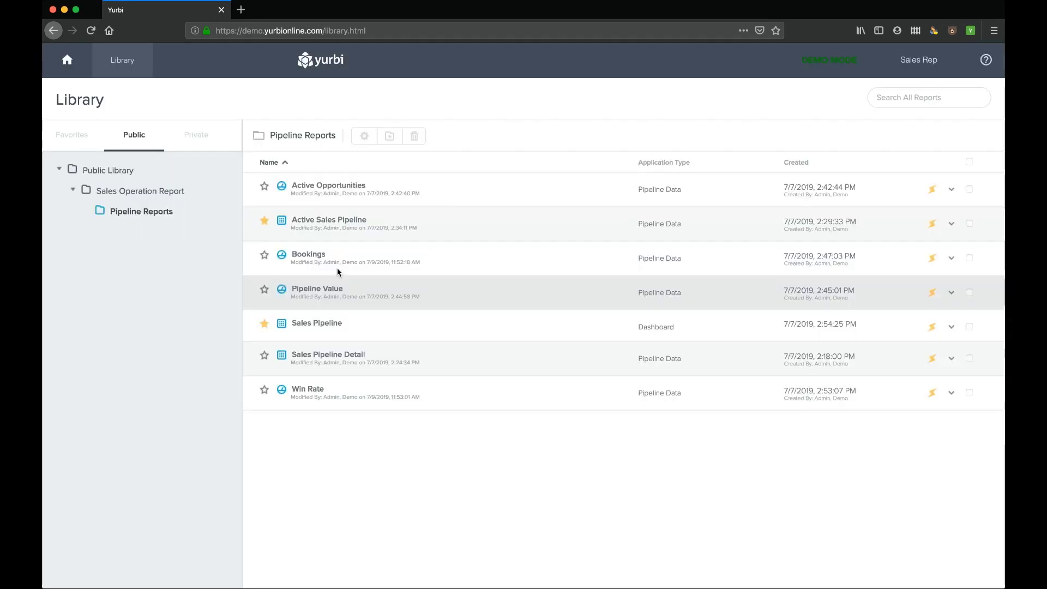
{"action": "left_click", "coordinate": [951, 224]}
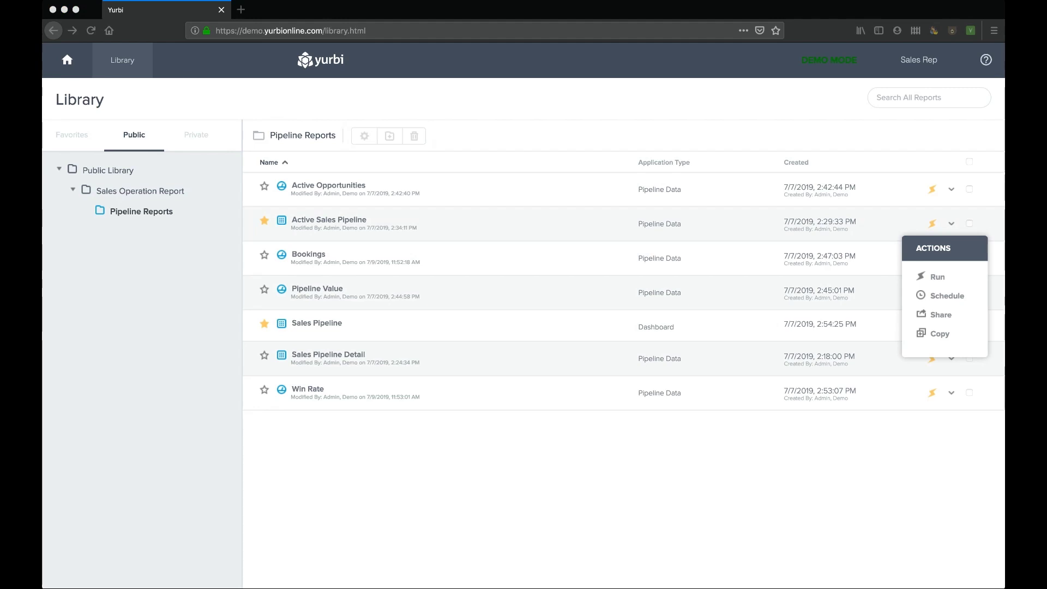
- Start a report schedule that runs at 08:00, beginning on 10/11/2019
{"action": "left_click", "coordinate": [57, 144]}
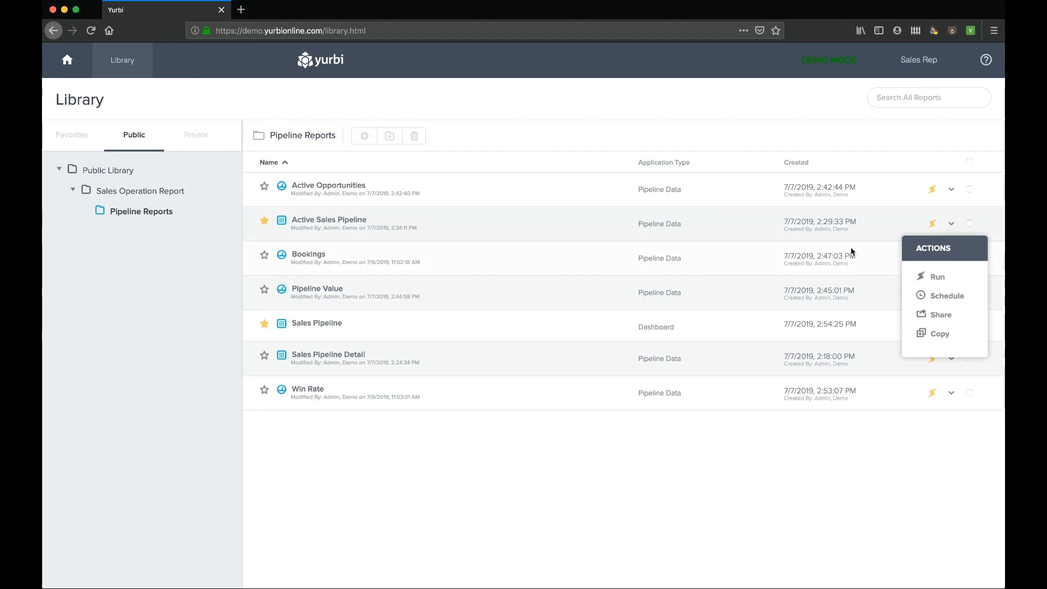
{"action": "left_click", "coordinate": [944, 301]}
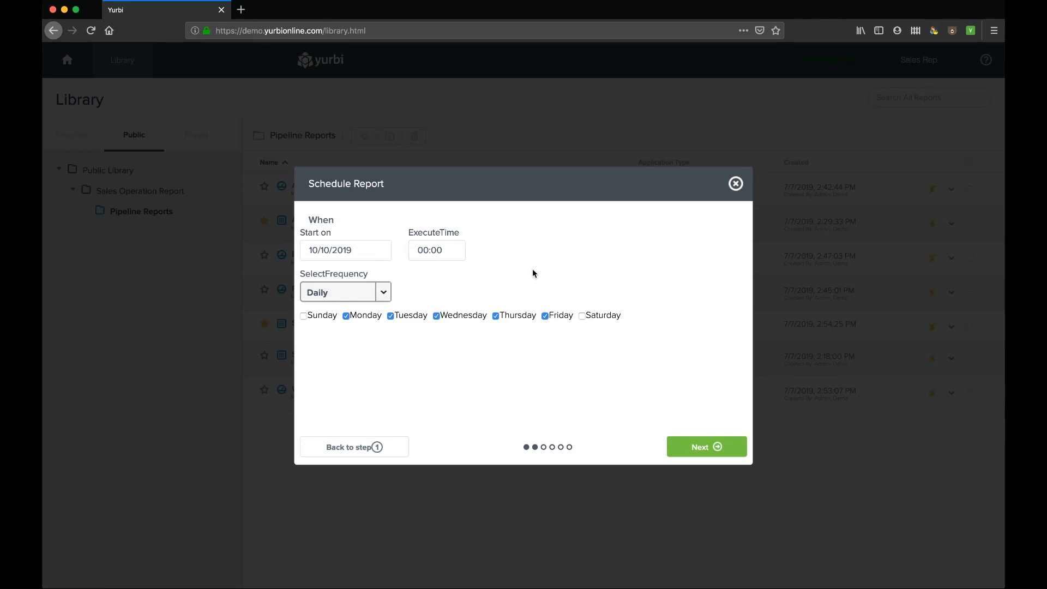
{"action": "left_click", "coordinate": [363, 250]}
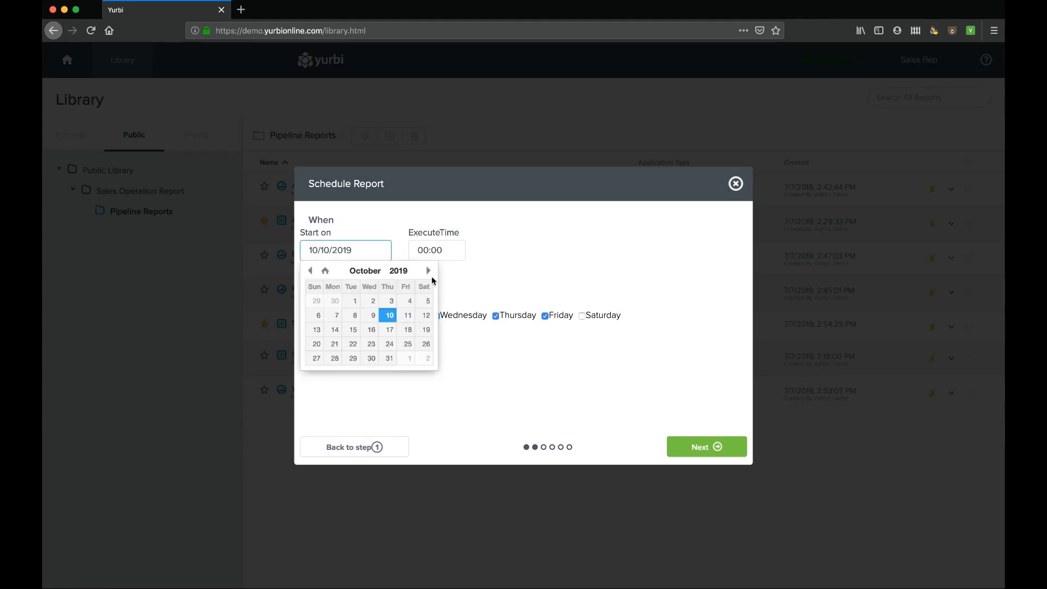
{"action": "left_click", "coordinate": [431, 251]}
{"action": "scroll", "coordinate": [445, 295], "scroll_direction": "down", "scroll_amount": 2}
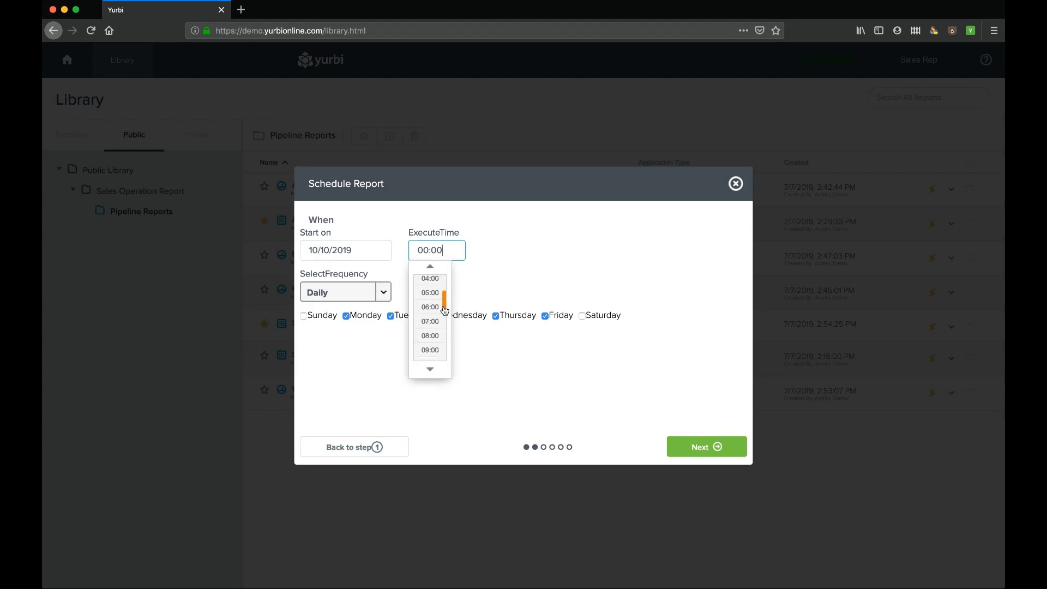
{"action": "scroll", "coordinate": [448, 301], "scroll_direction": "up", "scroll_amount": 1}
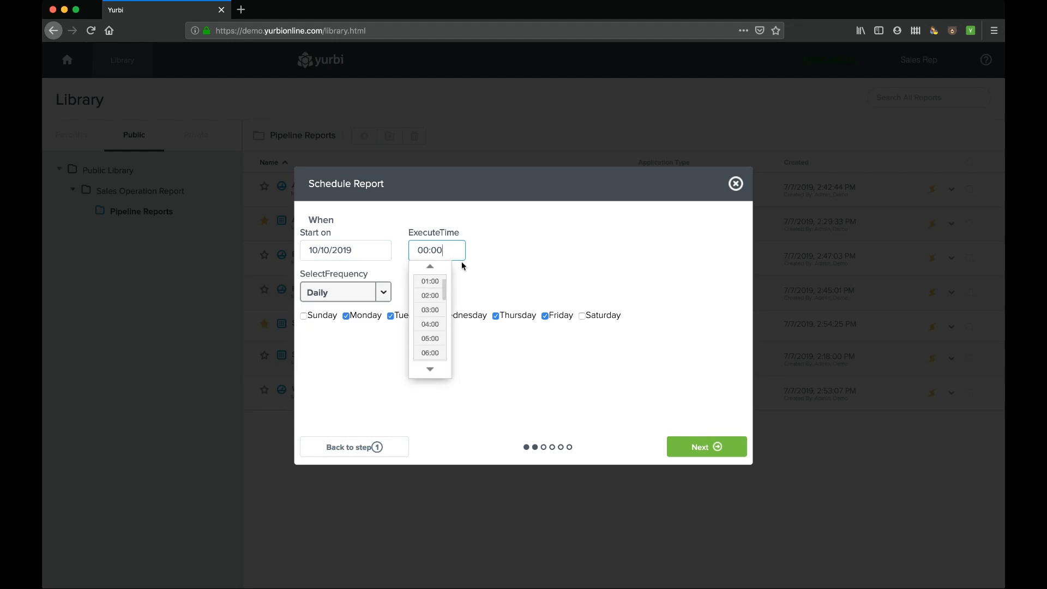
{"action": "scroll", "coordinate": [447, 297], "scroll_direction": "down", "scroll_amount": 5}
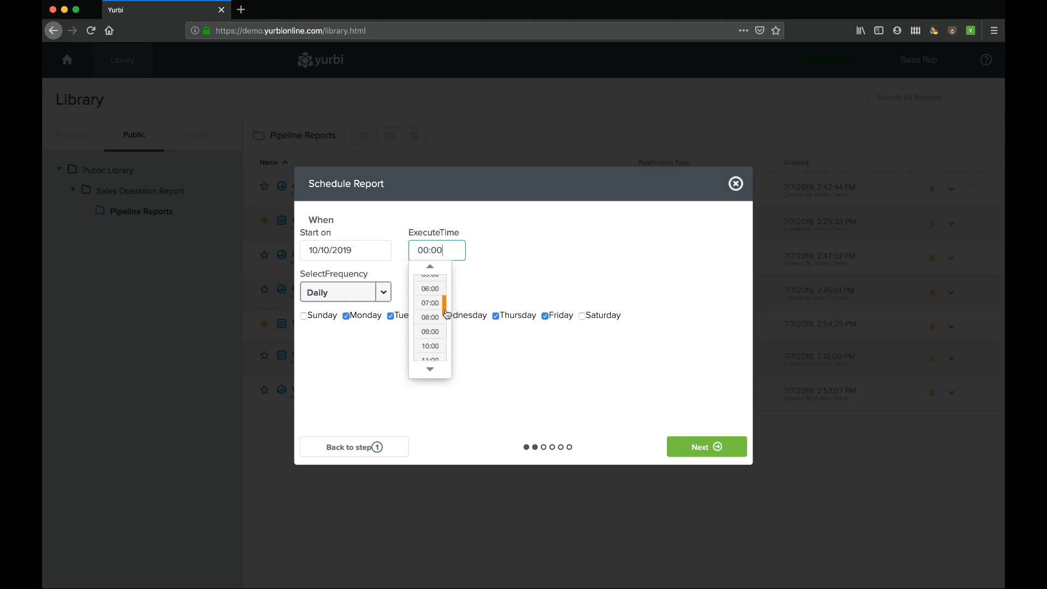
{"action": "left_click", "coordinate": [429, 310]}
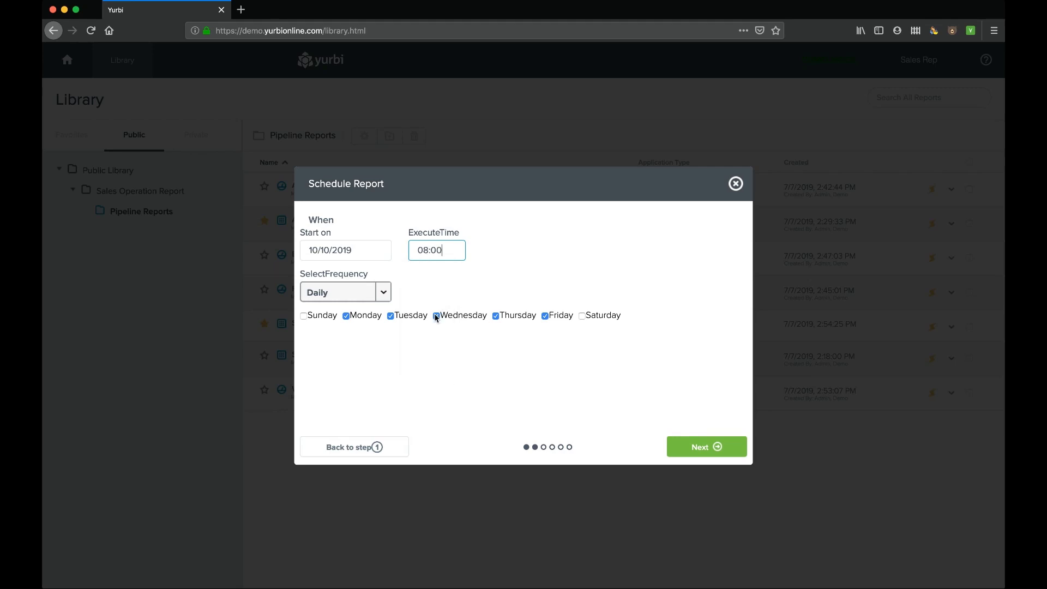
{"action": "left_click", "coordinate": [367, 249]}
{"action": "left_click", "coordinate": [404, 315]}
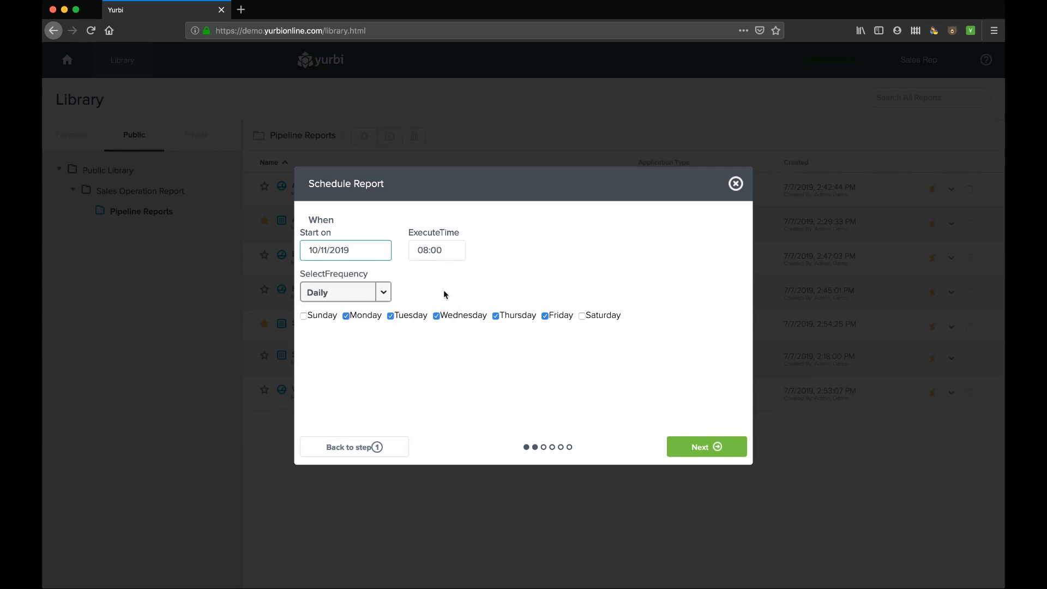
- Keep the frequency Daily with Monday through Friday as run days
{"action": "left_click", "coordinate": [381, 297]}
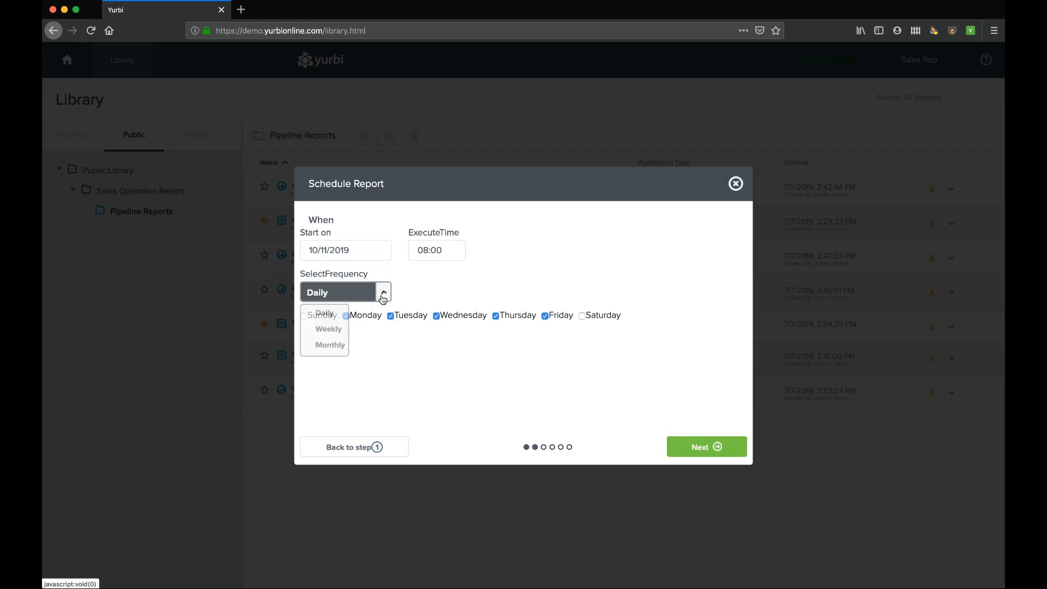
{"action": "left_click", "coordinate": [338, 328]}
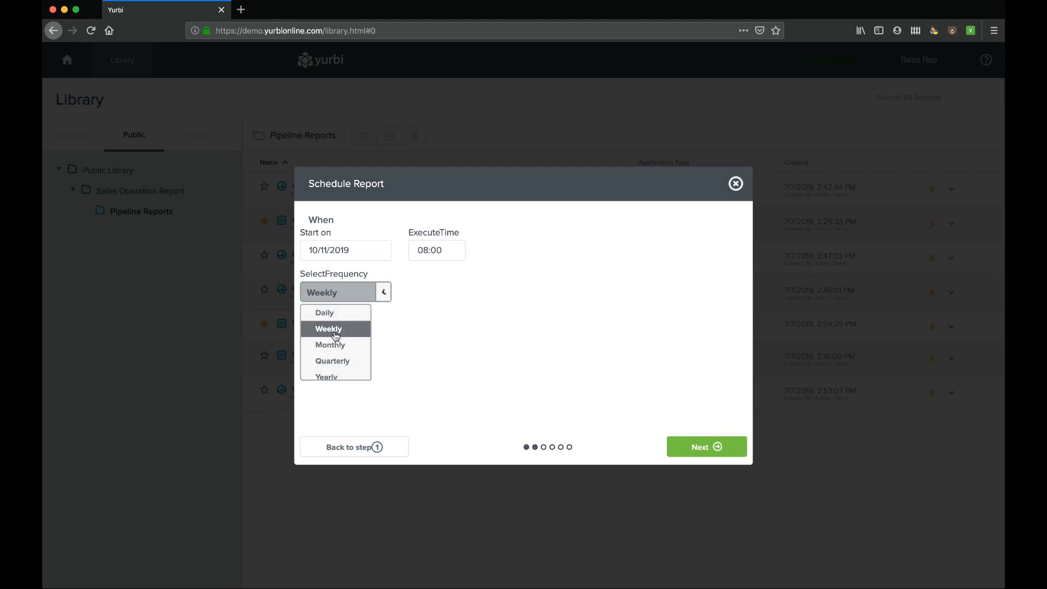
{"action": "left_click", "coordinate": [383, 293]}
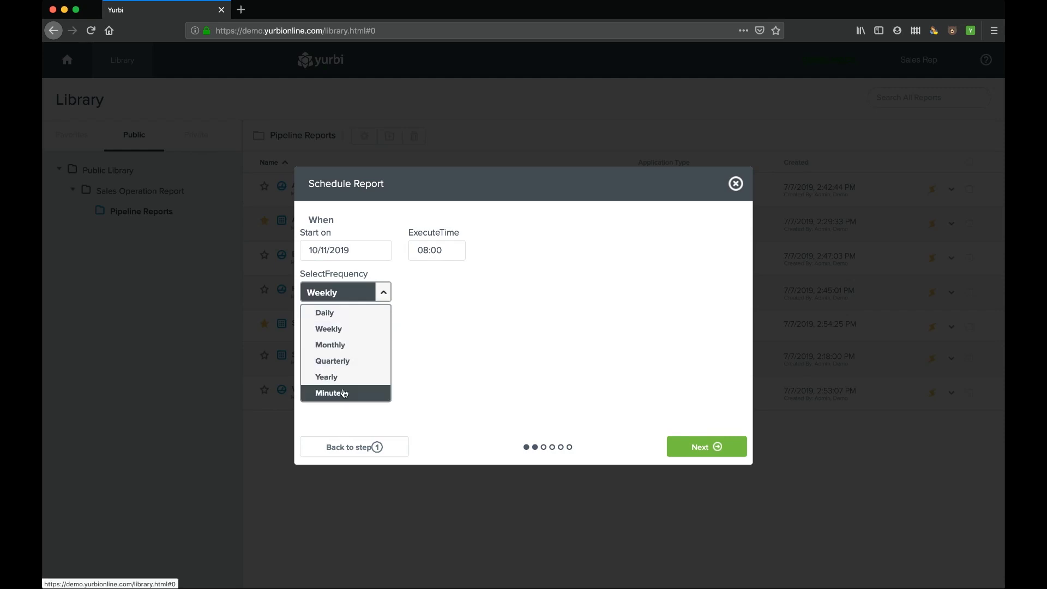
{"action": "left_click", "coordinate": [339, 313]}
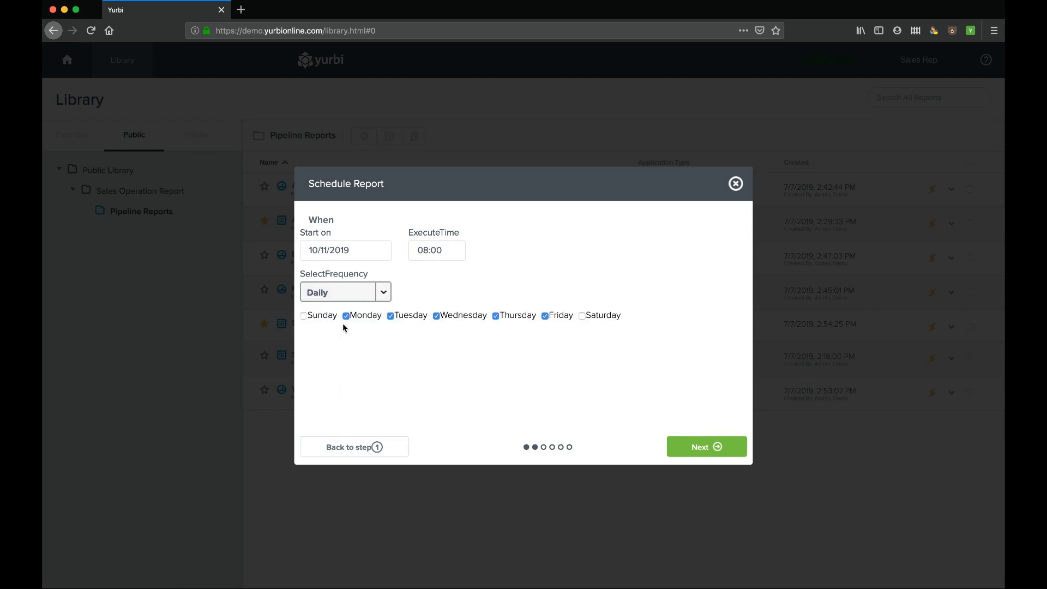
{"action": "left_click", "coordinate": [437, 317]}
{"action": "left_click", "coordinate": [436, 316]}
- On Recipients, add and then remove Demo, Manager, leaving only Rep, Sales
{"action": "left_click", "coordinate": [704, 446]}
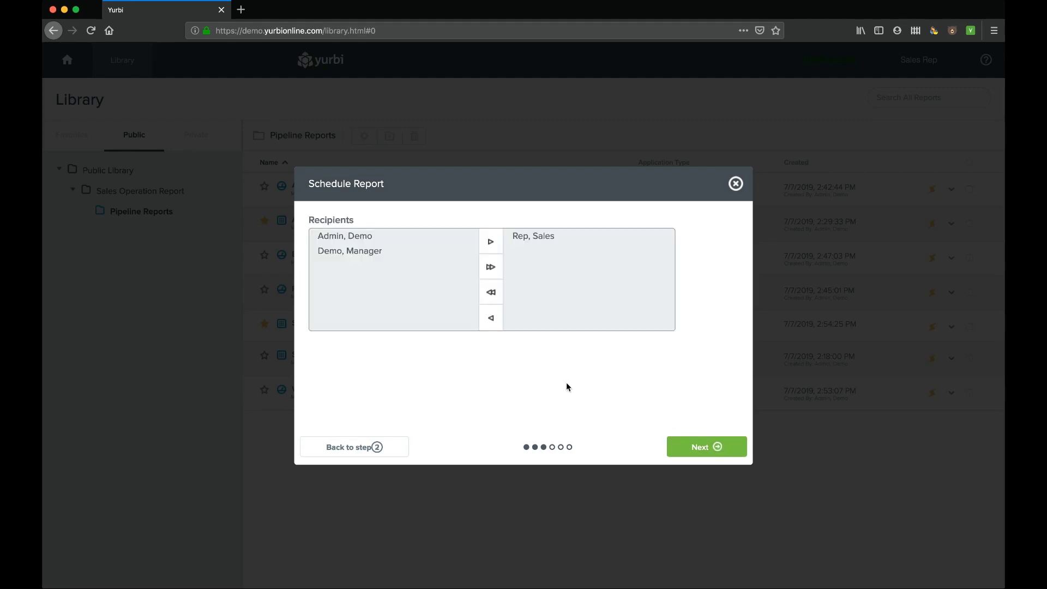
{"action": "left_click", "coordinate": [538, 236]}
{"action": "left_click", "coordinate": [557, 236]}
{"action": "left_click", "coordinate": [532, 240]}
{"action": "left_click", "coordinate": [537, 241]}
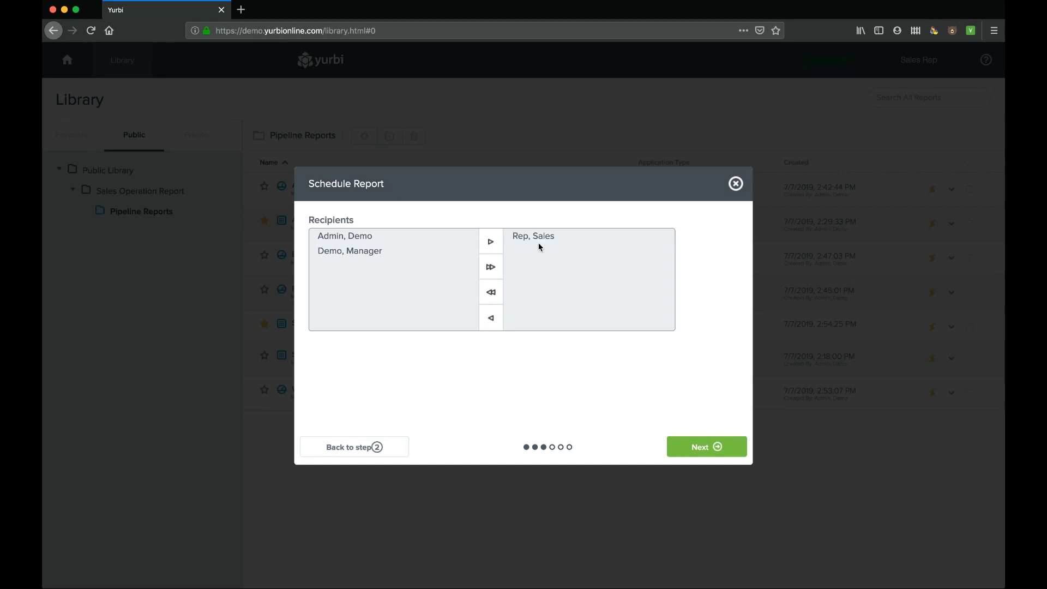
{"action": "left_click", "coordinate": [355, 253]}
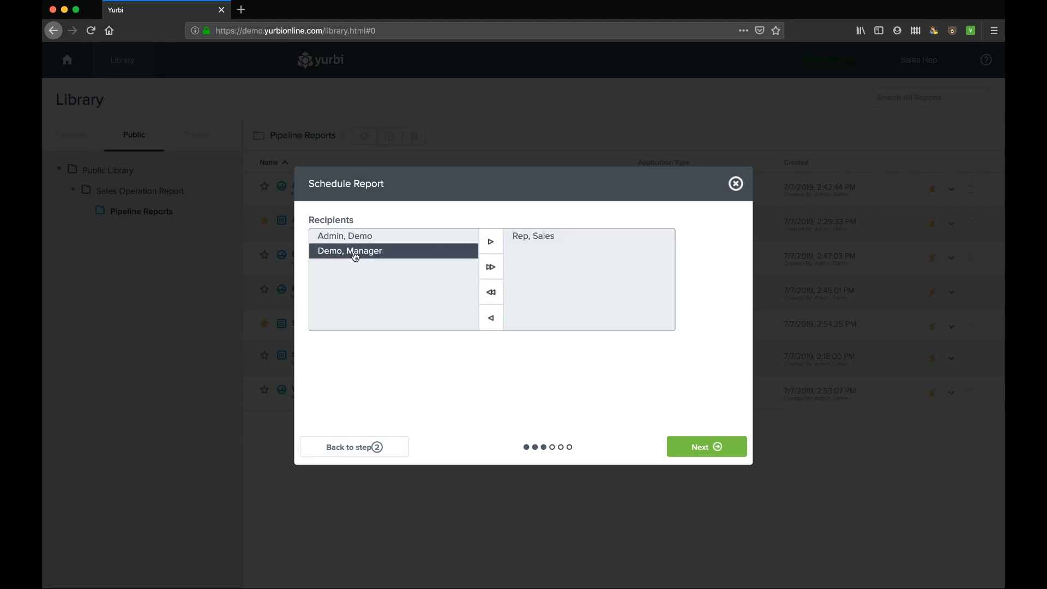
{"action": "left_click", "coordinate": [488, 248]}
{"action": "left_click", "coordinate": [546, 253]}
{"action": "left_click", "coordinate": [500, 315]}
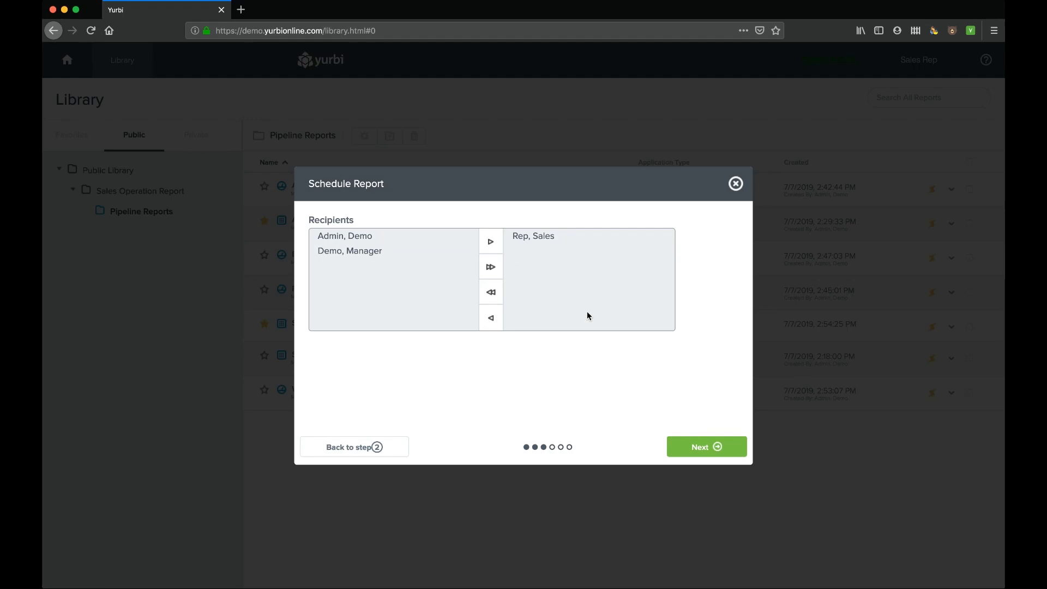
- Leave the Active Sales Pipeline email subject and body unchanged
{"action": "left_click", "coordinate": [715, 453]}
{"action": "left_click", "coordinate": [355, 262]}
{"action": "left_click", "coordinate": [502, 351]}
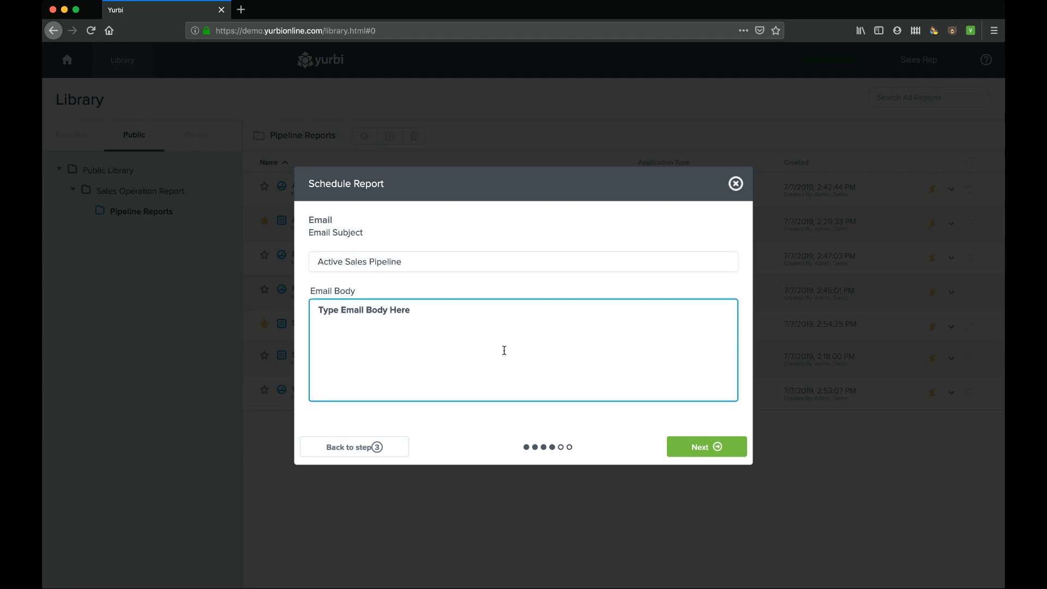
- Keep HTML output, view the scheduled report preview, and close the wizard without saving
{"action": "left_click", "coordinate": [701, 446]}
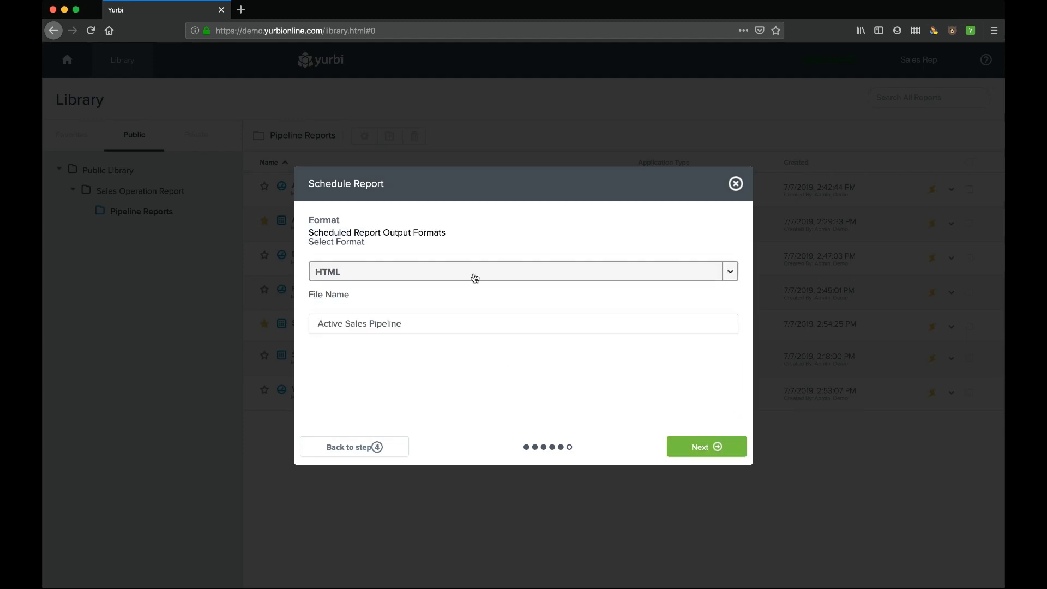
{"action": "left_click", "coordinate": [731, 275]}
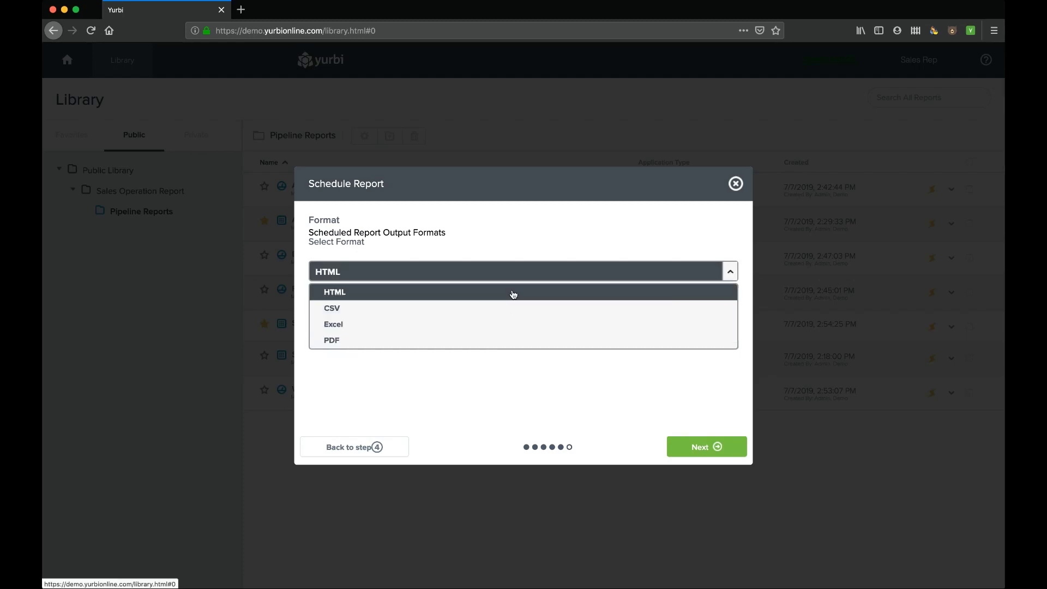
{"action": "left_click", "coordinate": [729, 274]}
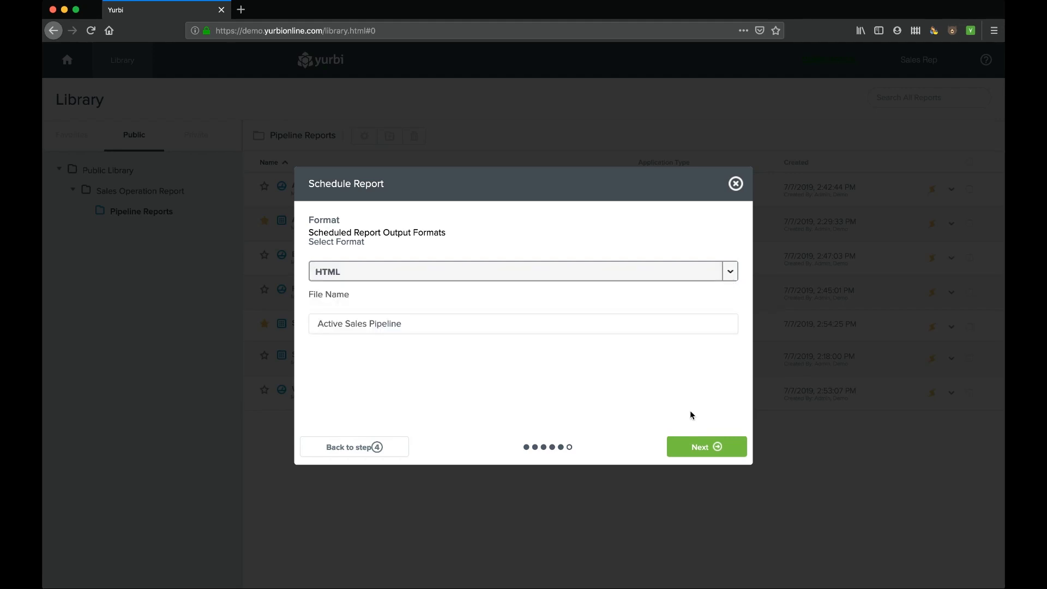
{"action": "left_click", "coordinate": [719, 451]}
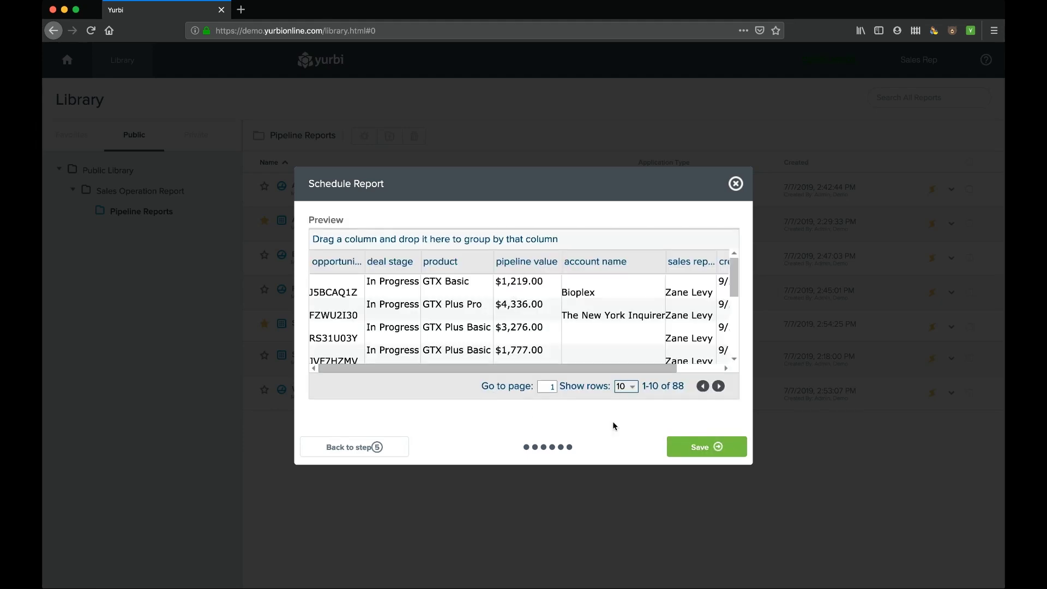
{"action": "left_click", "coordinate": [736, 183]}
{"action": "left_click", "coordinate": [927, 60]}
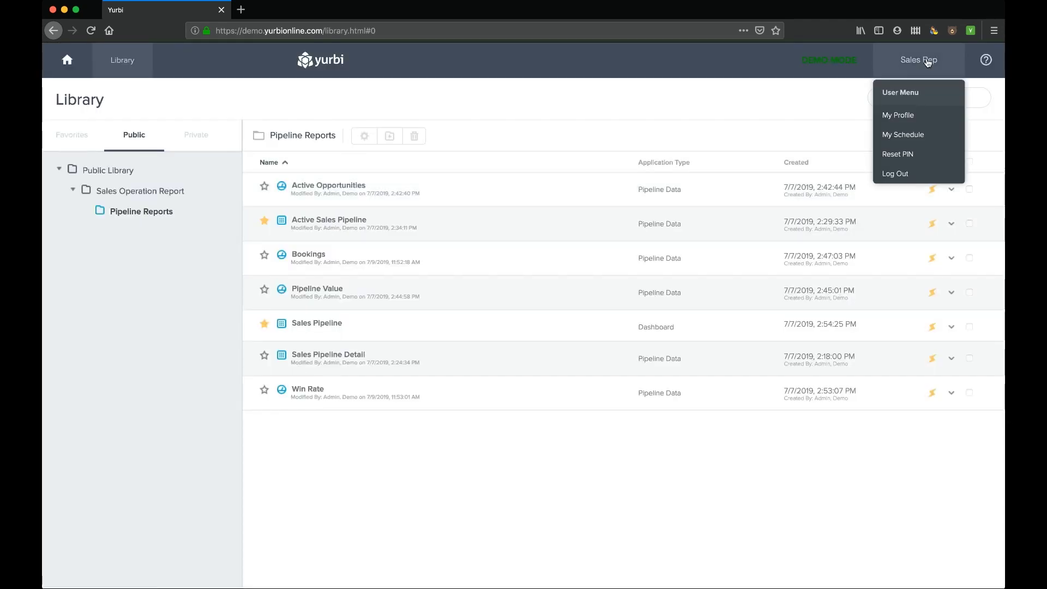
{"action": "left_click", "coordinate": [917, 138]}
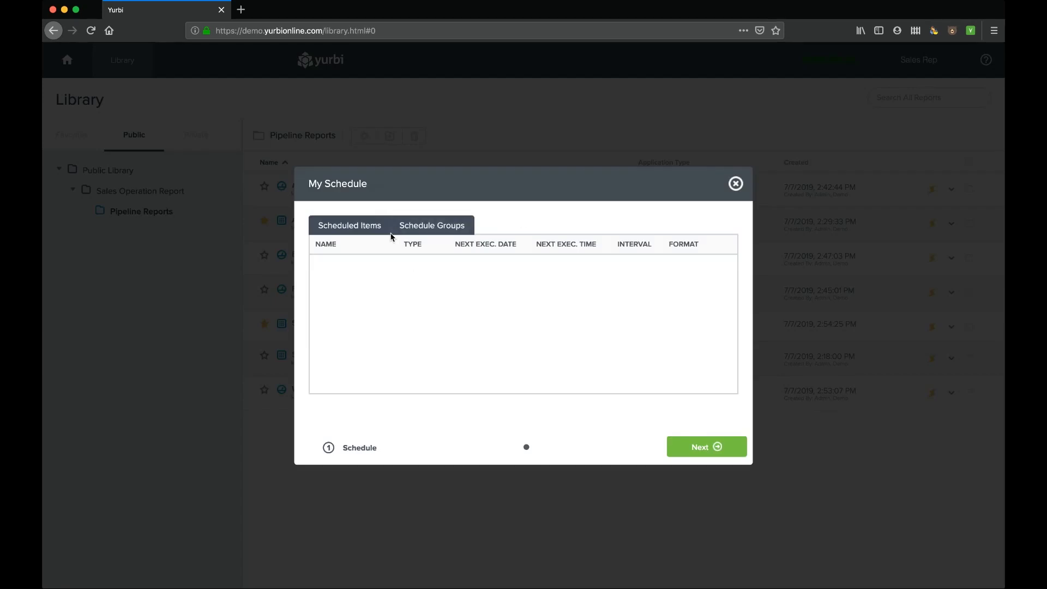
{"action": "left_click", "coordinate": [444, 232]}
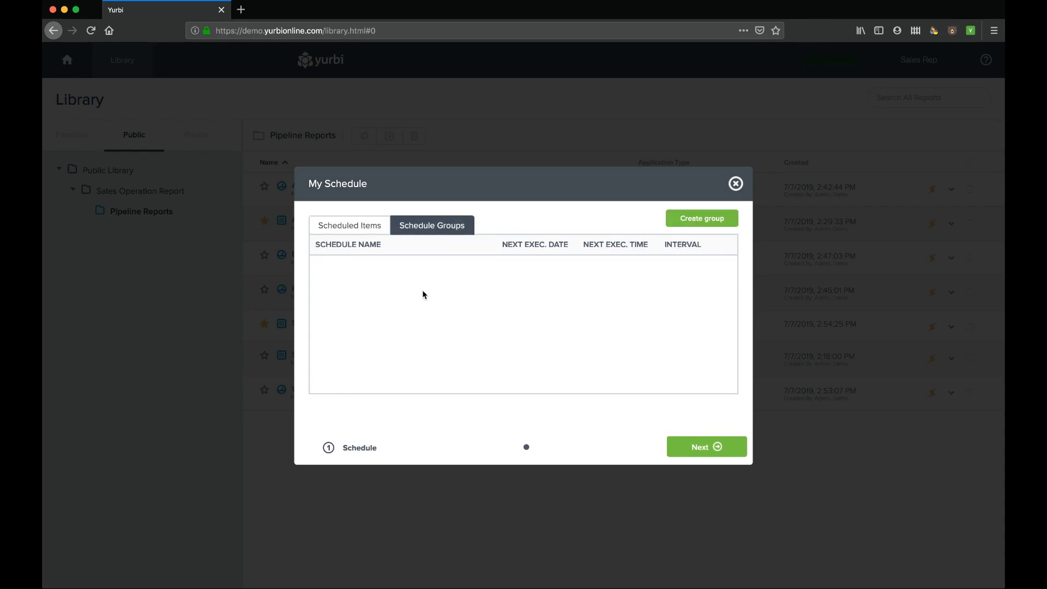
{"action": "left_click", "coordinate": [736, 183]}
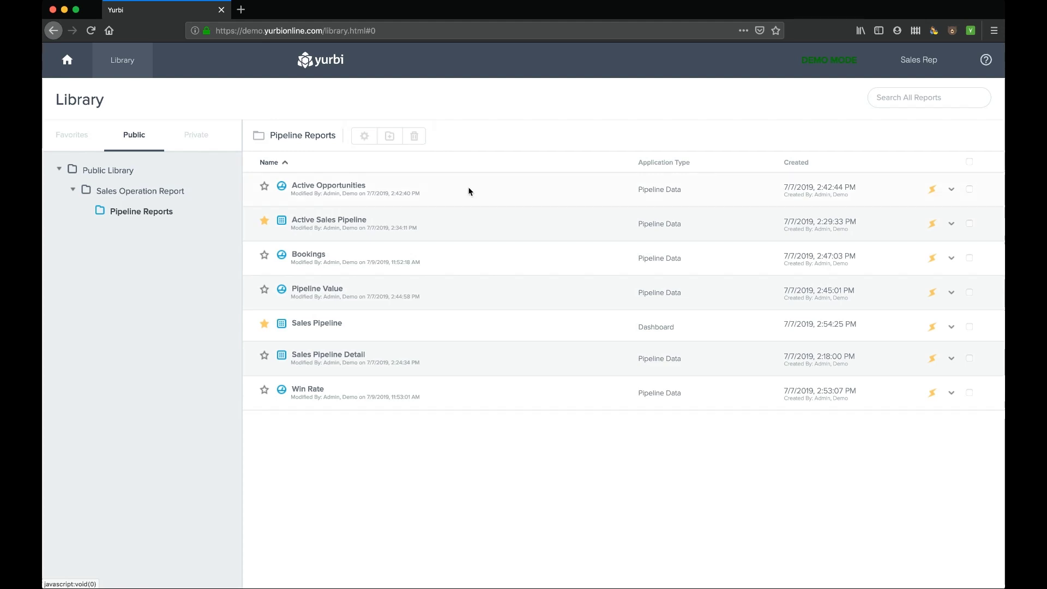
- Start a new dashboard named 'Example' with description 'example'
{"action": "left_click", "coordinate": [67, 60]}
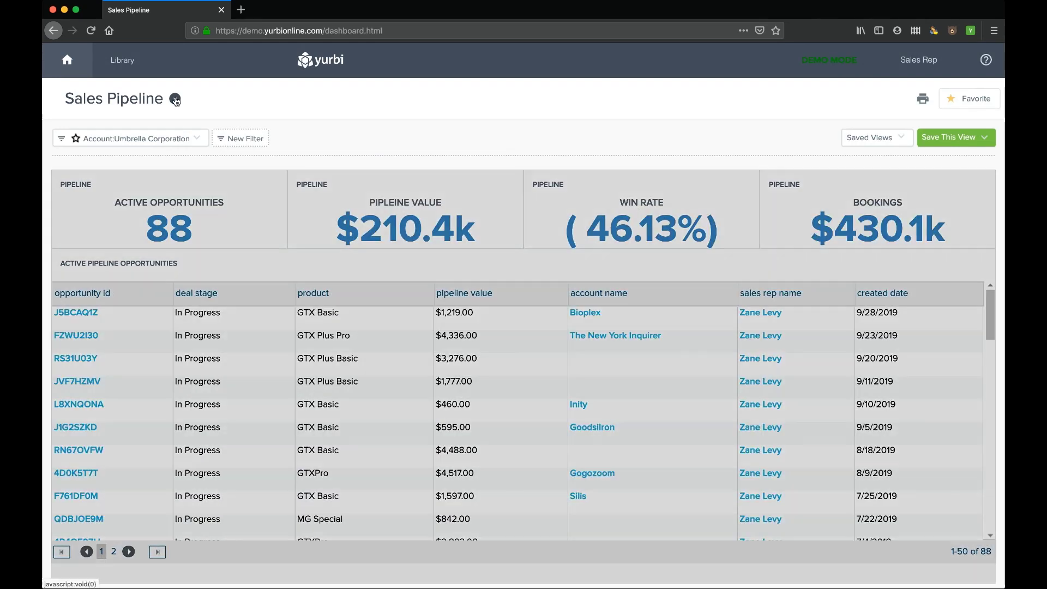
{"action": "left_click", "coordinate": [175, 100]}
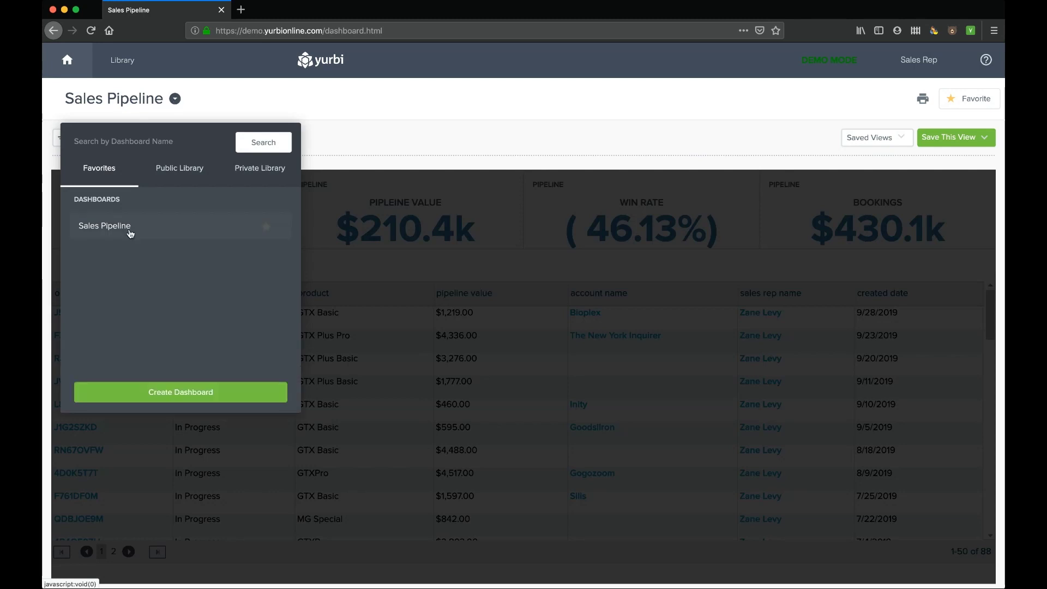
{"action": "left_click", "coordinate": [179, 392]}
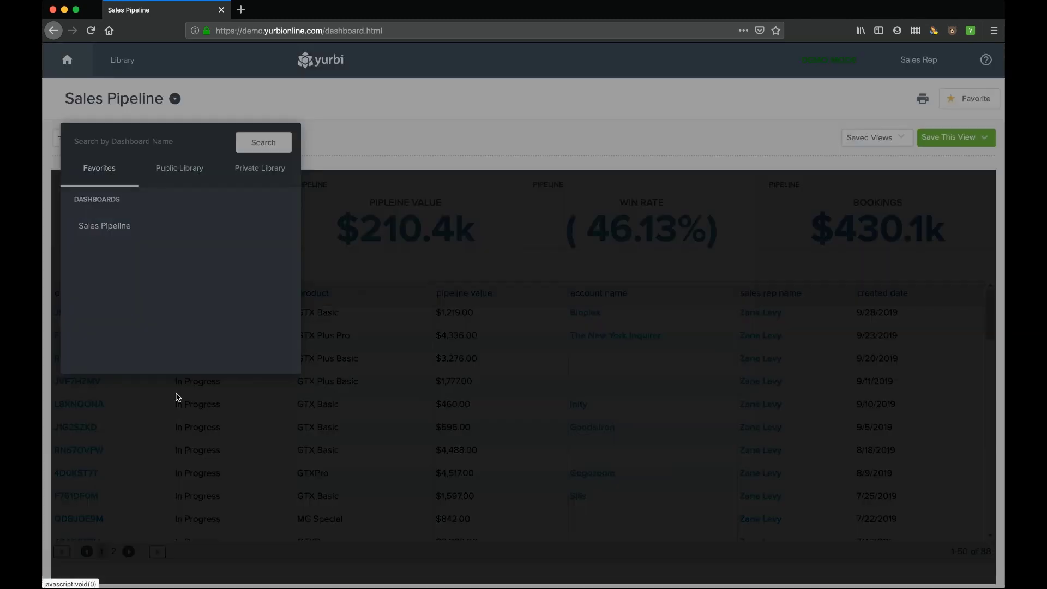
{"action": "left_click", "coordinate": [400, 210]}
{"action": "type", "text": "Example"}
{"action": "left_click", "coordinate": [389, 262]}
{"action": "type", "text": "example"}
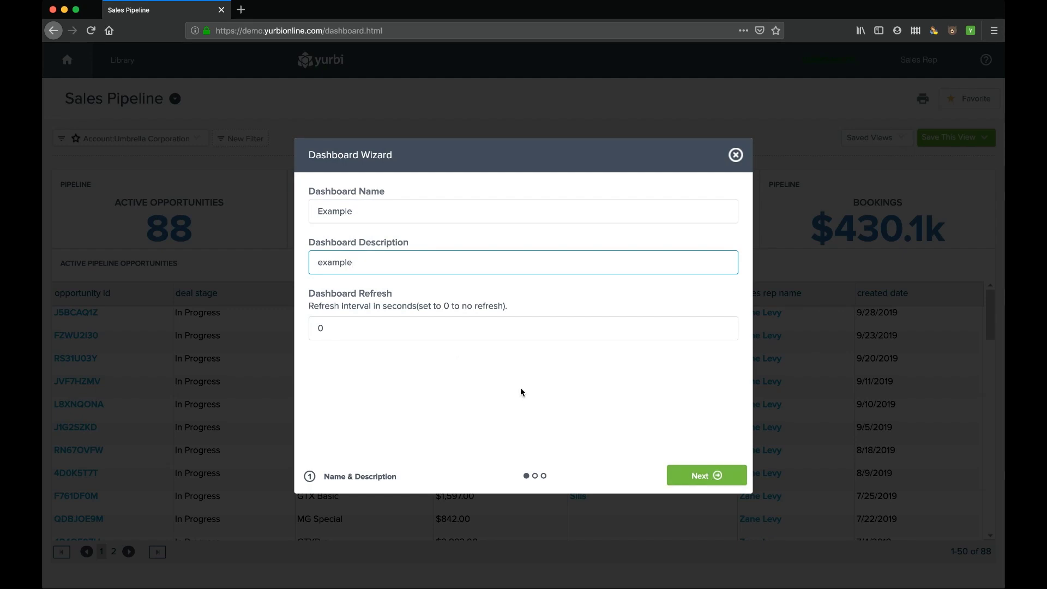
- Create a private 'Example' folder under My Library, choose it, and save the dashboard
{"action": "left_click", "coordinate": [707, 476]}
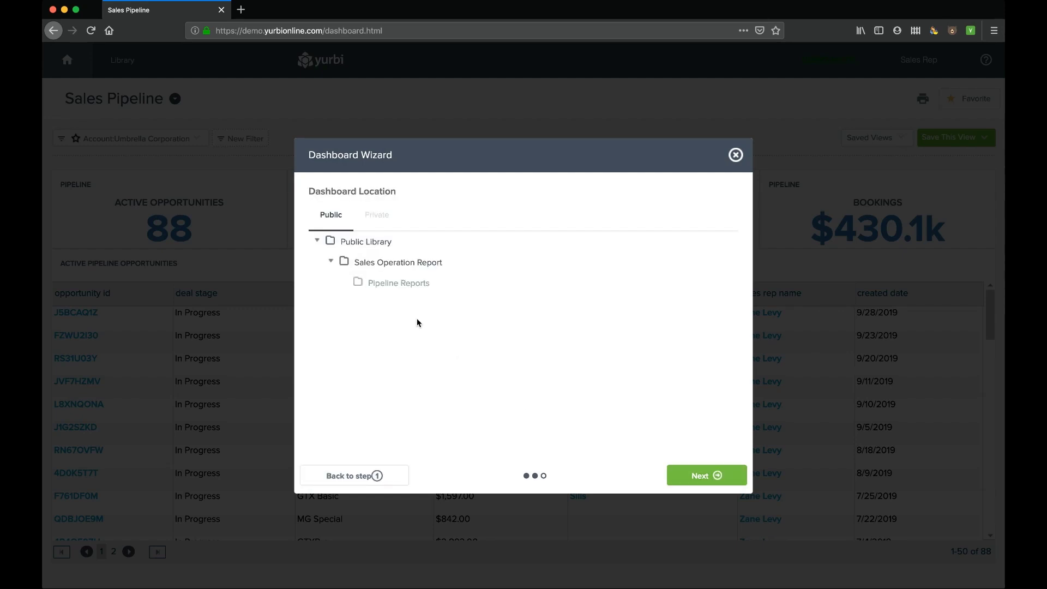
{"action": "left_click", "coordinate": [388, 288]}
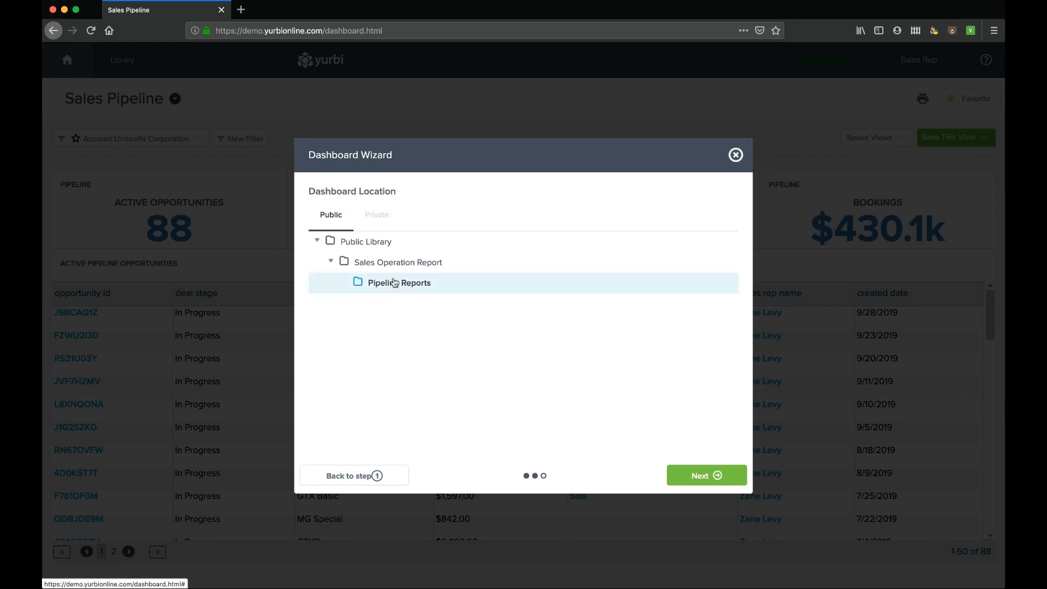
{"action": "left_click", "coordinate": [378, 218]}
{"action": "left_click", "coordinate": [352, 243]}
{"action": "left_click", "coordinate": [700, 209]}
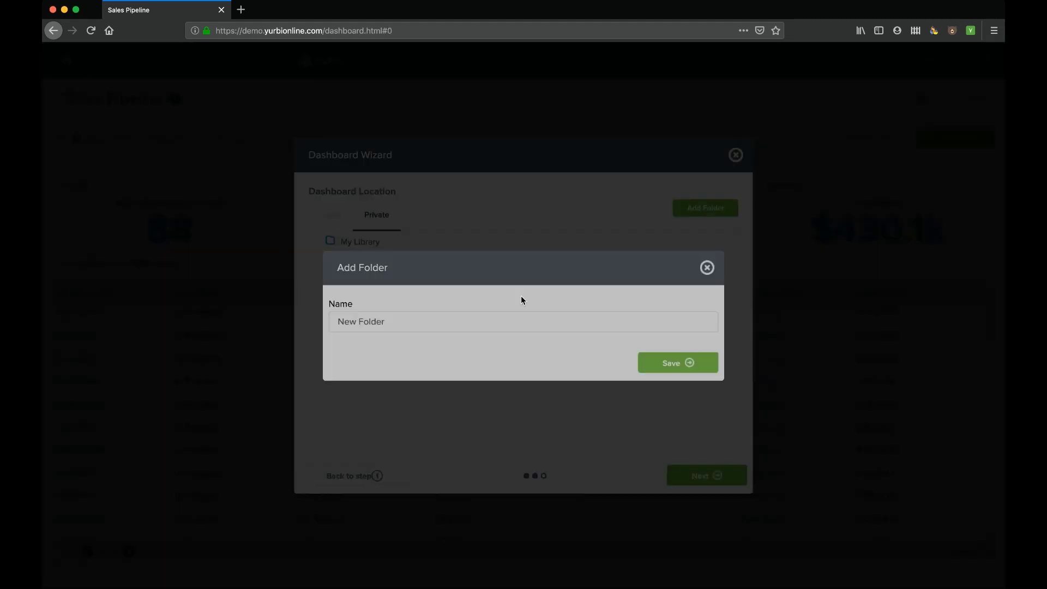
{"action": "left_click", "coordinate": [461, 322]}
{"action": "type", "text": "Example"}
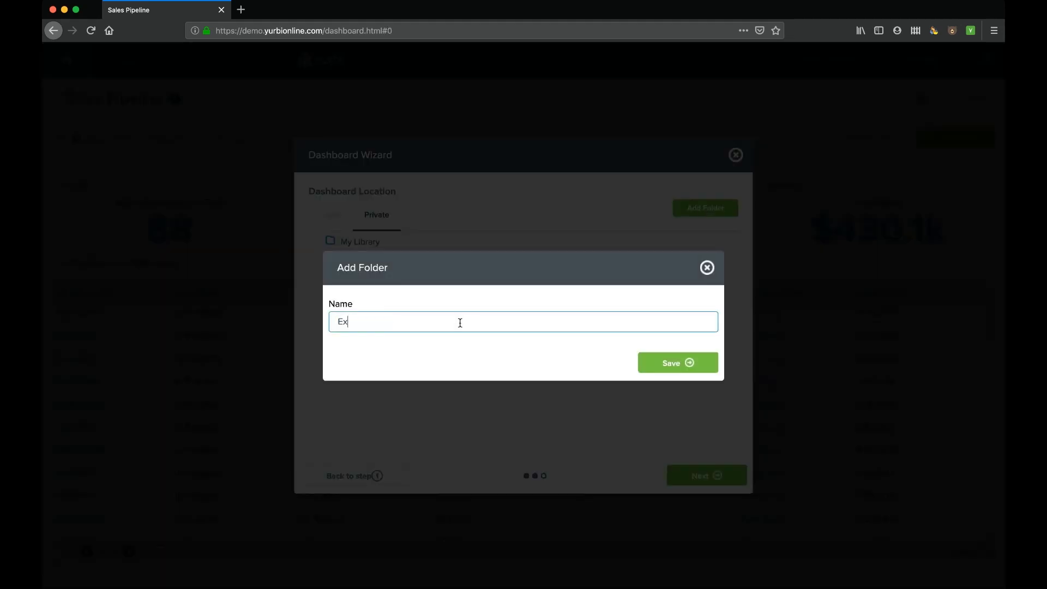
{"action": "left_click", "coordinate": [697, 363]}
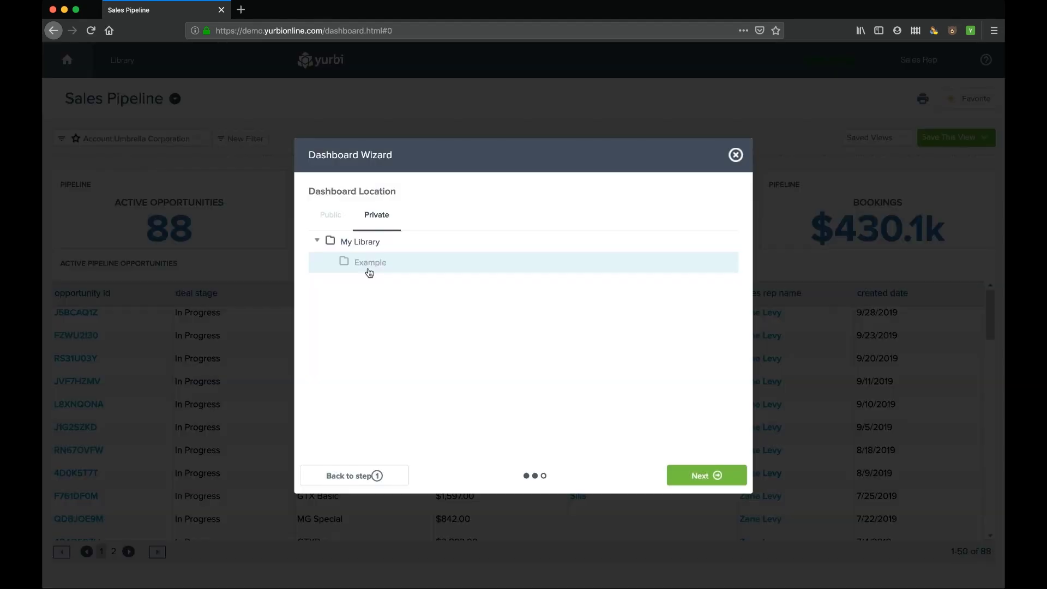
{"action": "left_click", "coordinate": [370, 272]}
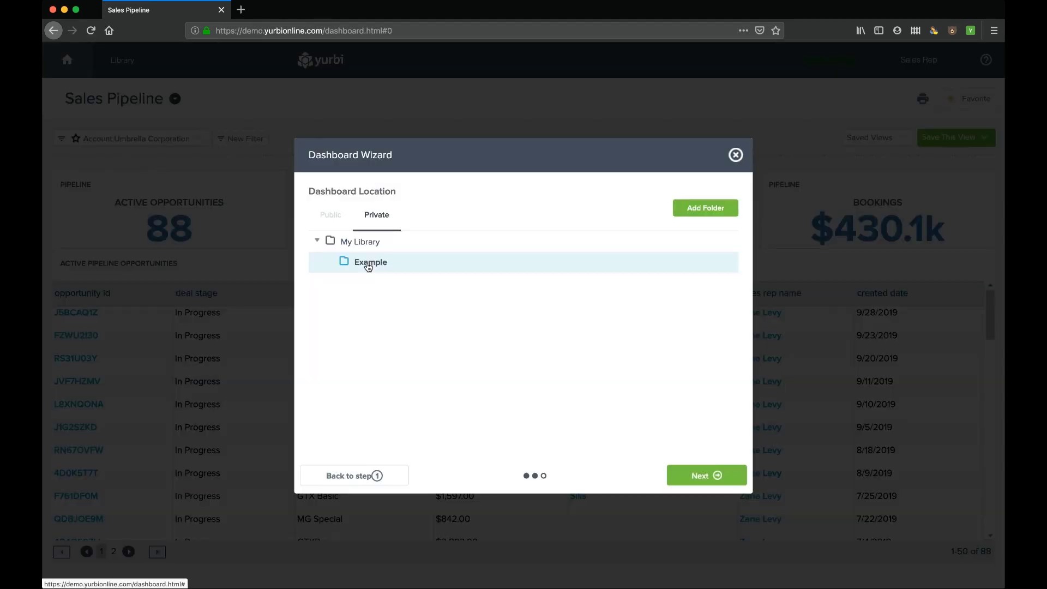
{"action": "left_click", "coordinate": [709, 475]}
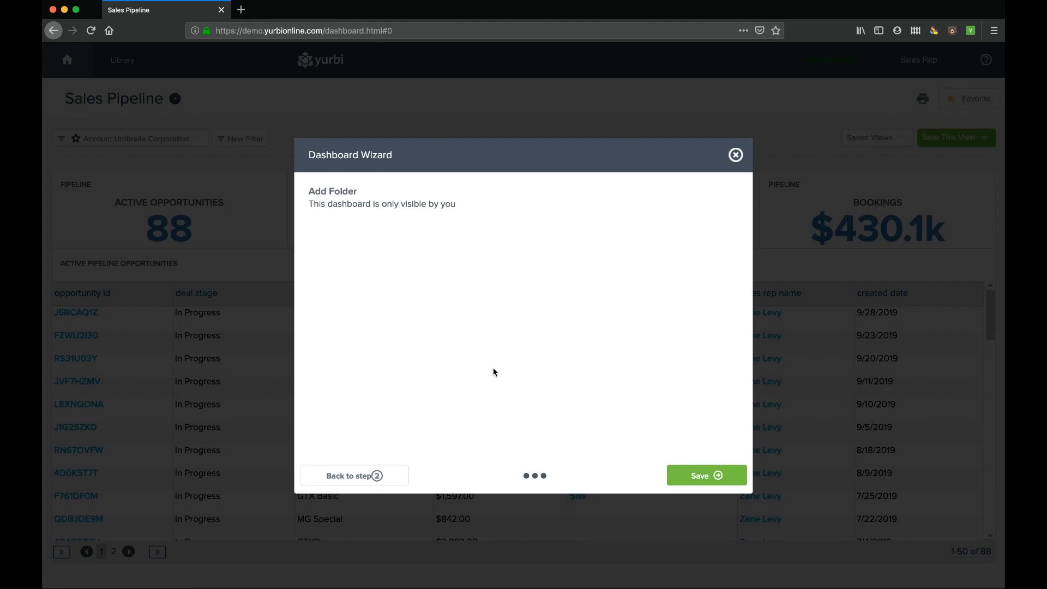
{"action": "left_click", "coordinate": [706, 476]}
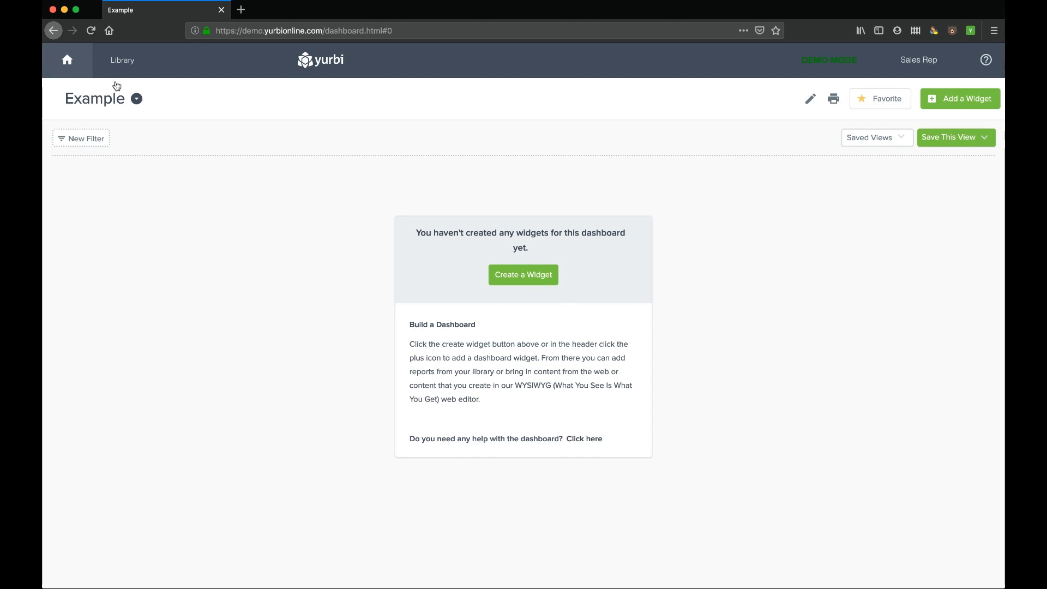
- Add a widget named 'Report' showing the favourite Active Sales Pipeline report and save it
{"action": "left_click", "coordinate": [521, 280]}
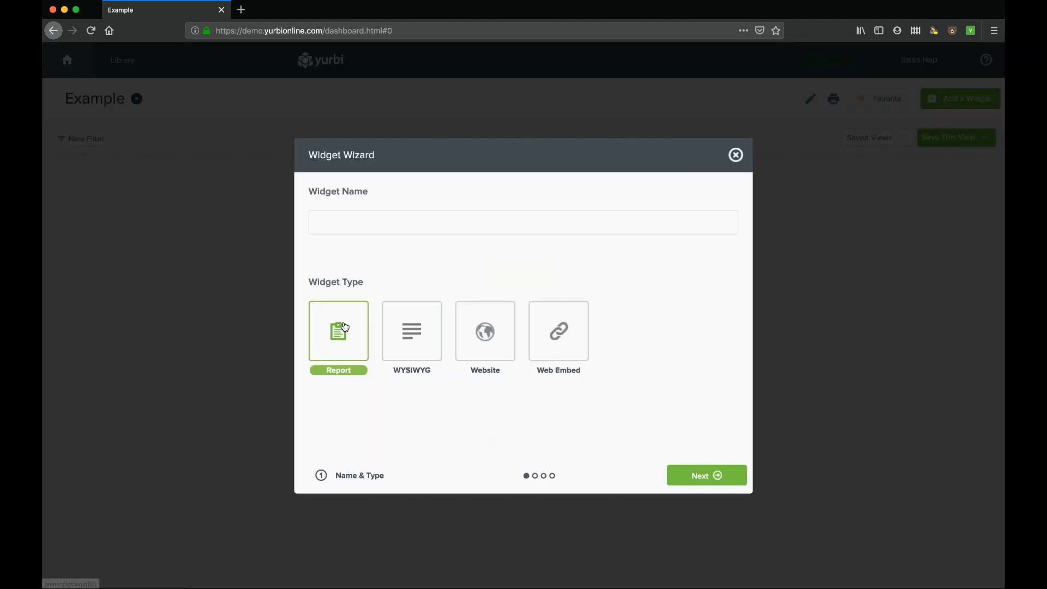
{"action": "left_click", "coordinate": [358, 226]}
{"action": "type", "text": "Report"}
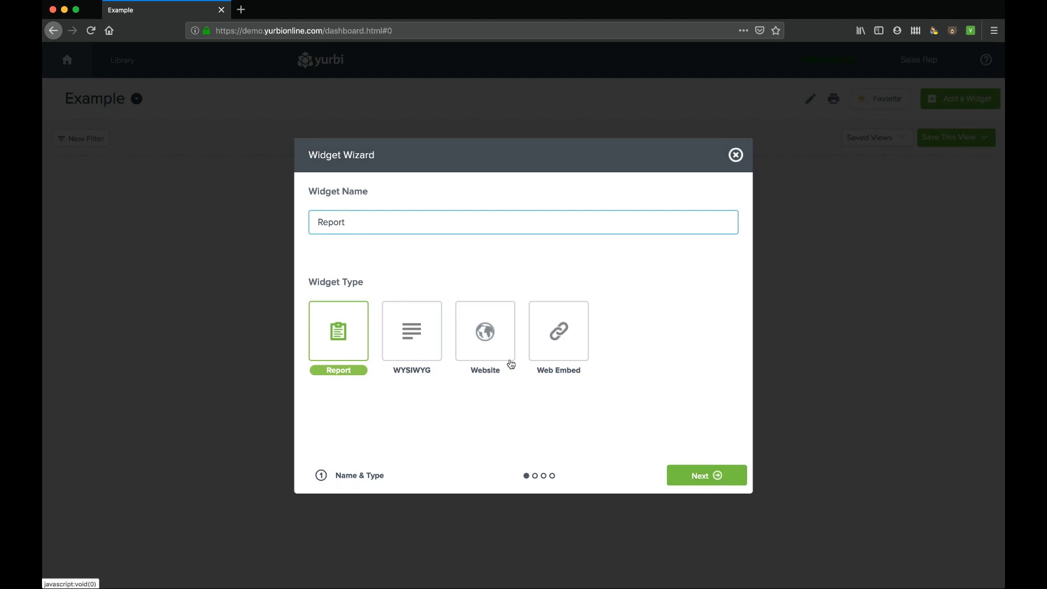
{"action": "left_click", "coordinate": [714, 474]}
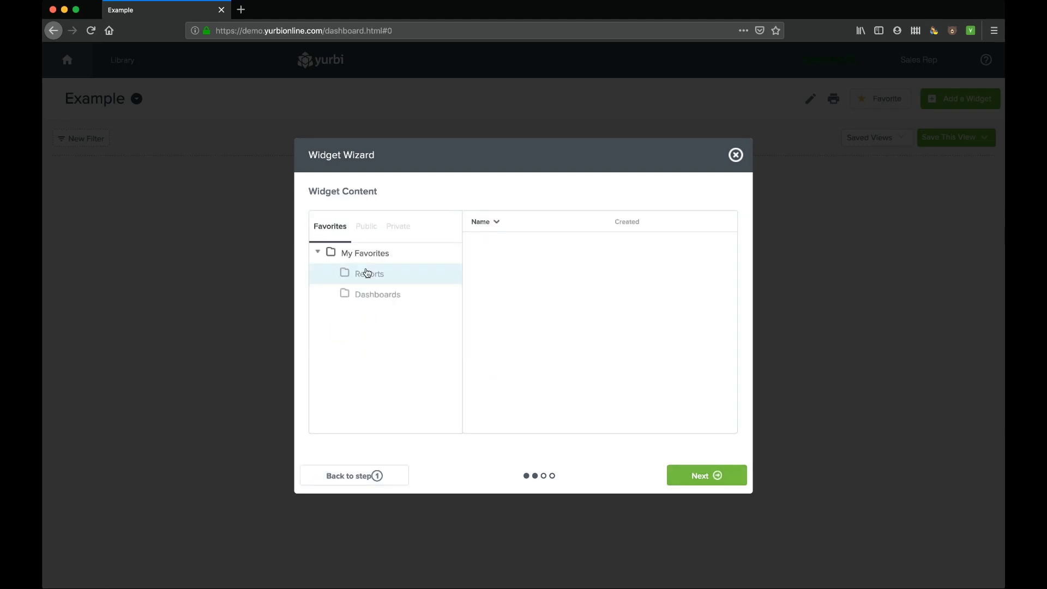
{"action": "left_click", "coordinate": [384, 278]}
{"action": "left_click", "coordinate": [545, 257]}
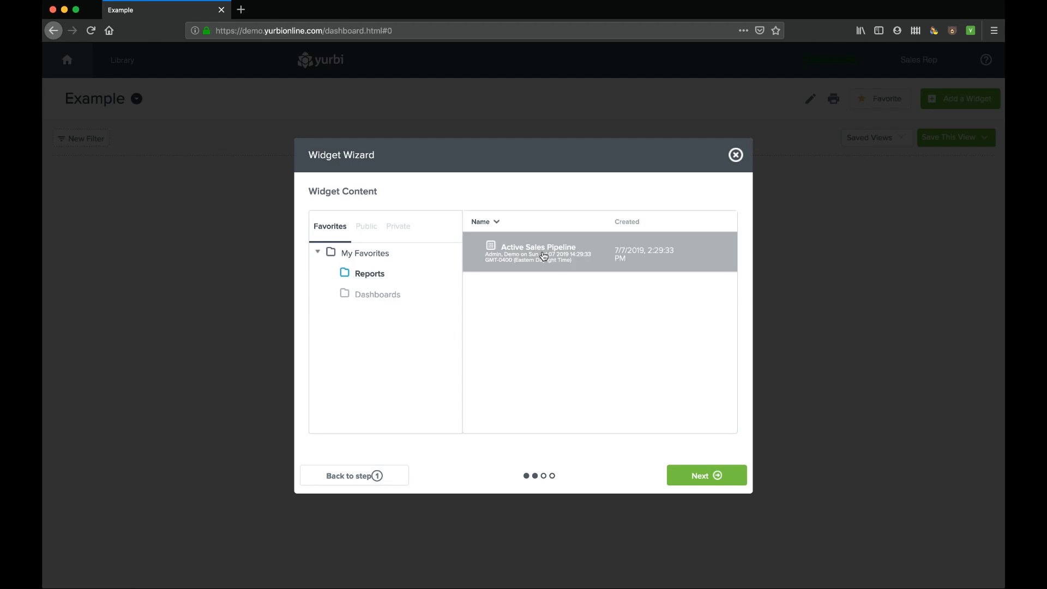
{"action": "left_click", "coordinate": [712, 476]}
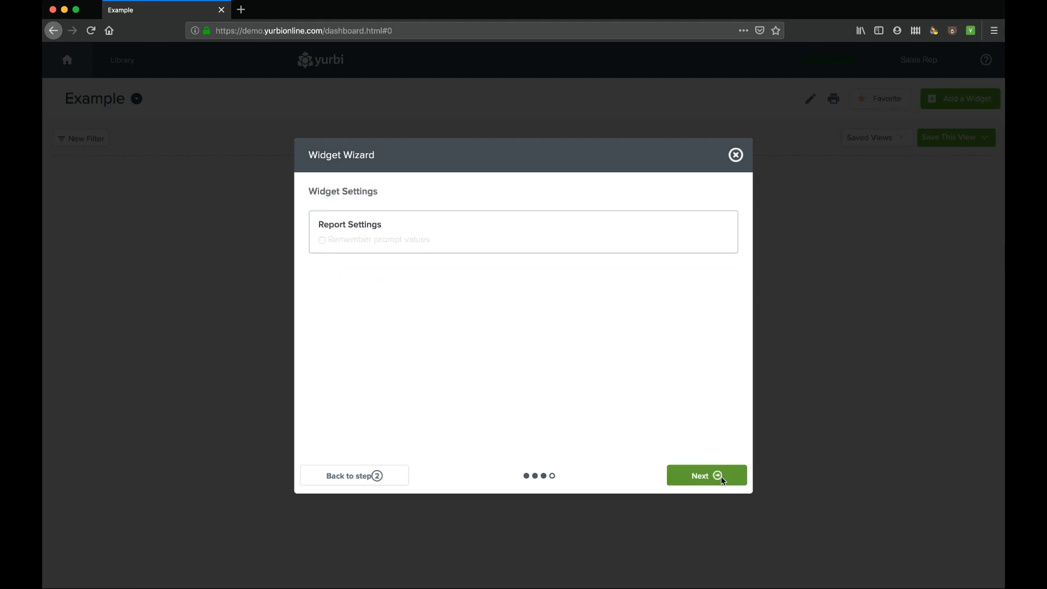
{"action": "left_click", "coordinate": [721, 480]}
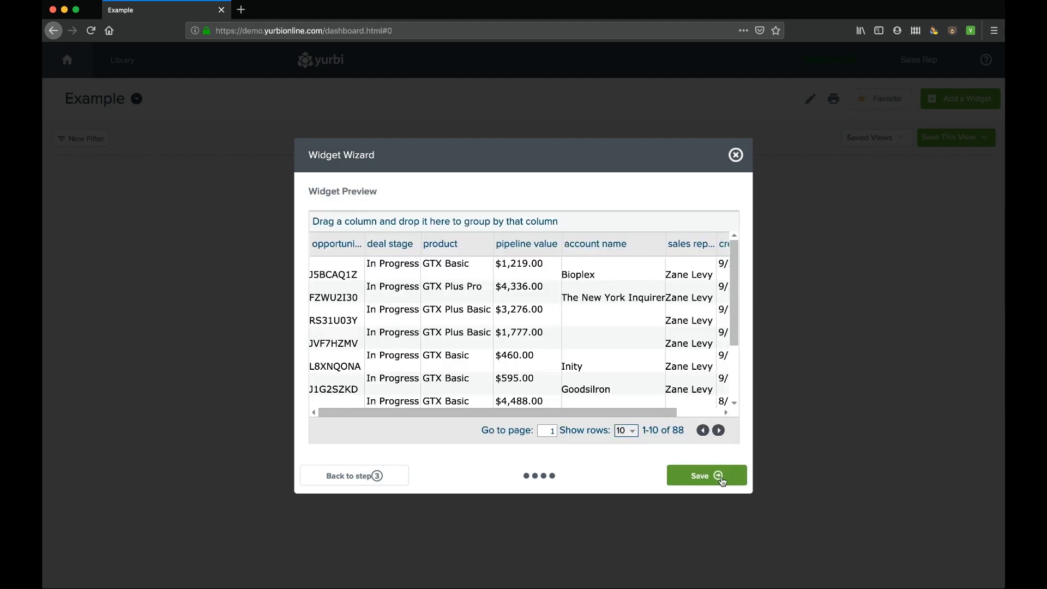
{"action": "left_click", "coordinate": [713, 478]}
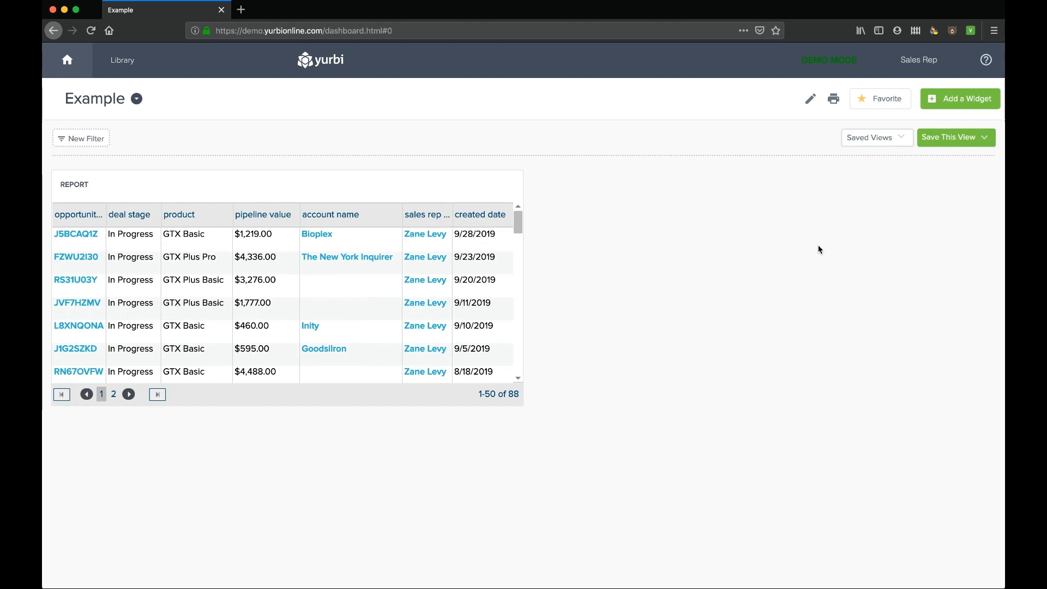
- Enlarge the report widget so it shows more rows
{"action": "mouse_move", "coordinate": [519, 401]}
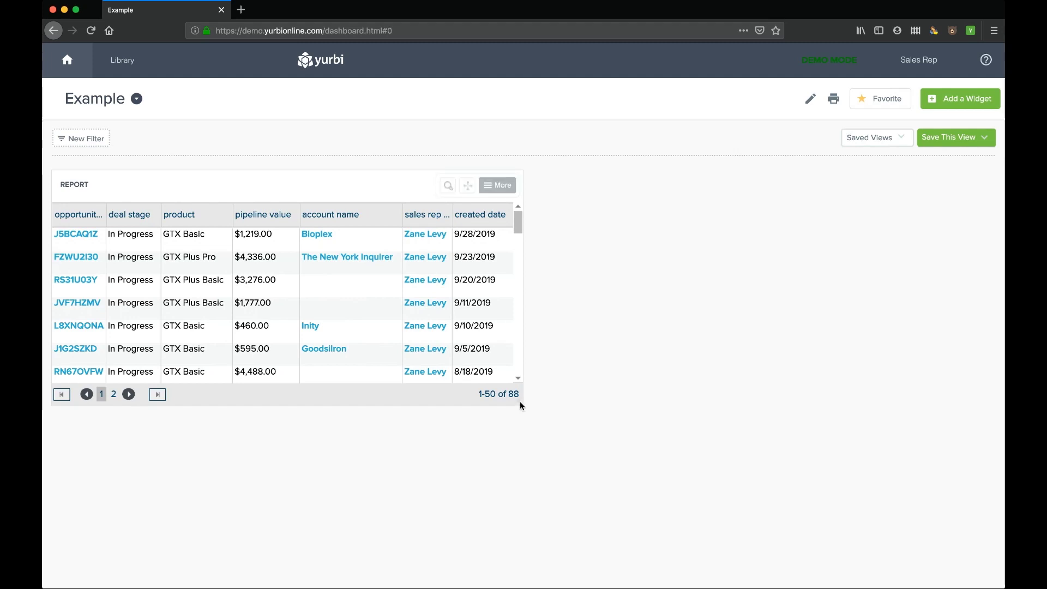
{"action": "left_click", "coordinate": [495, 187]}
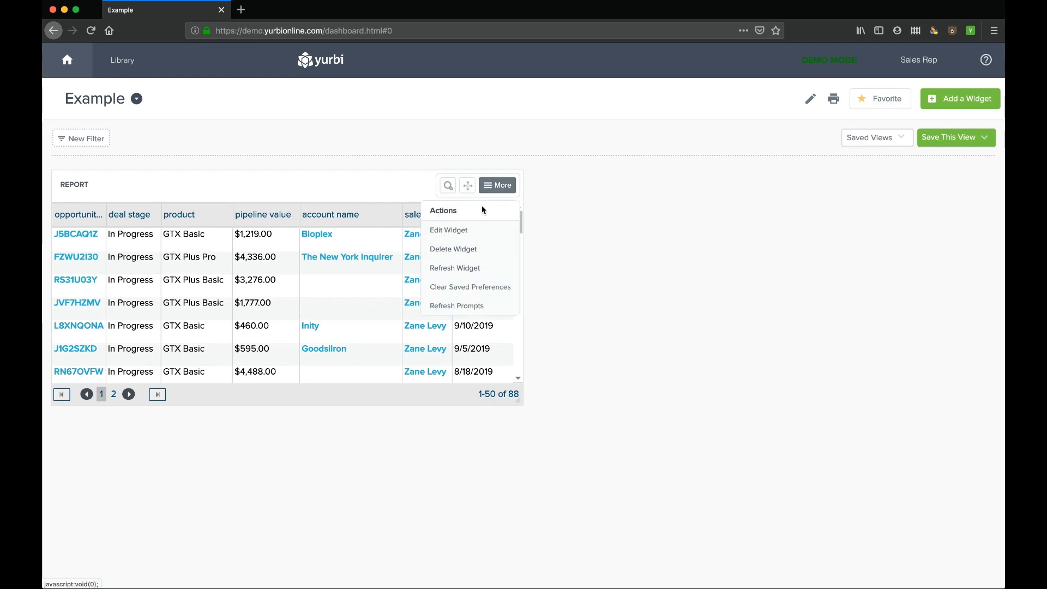
{"action": "left_click", "coordinate": [494, 191]}
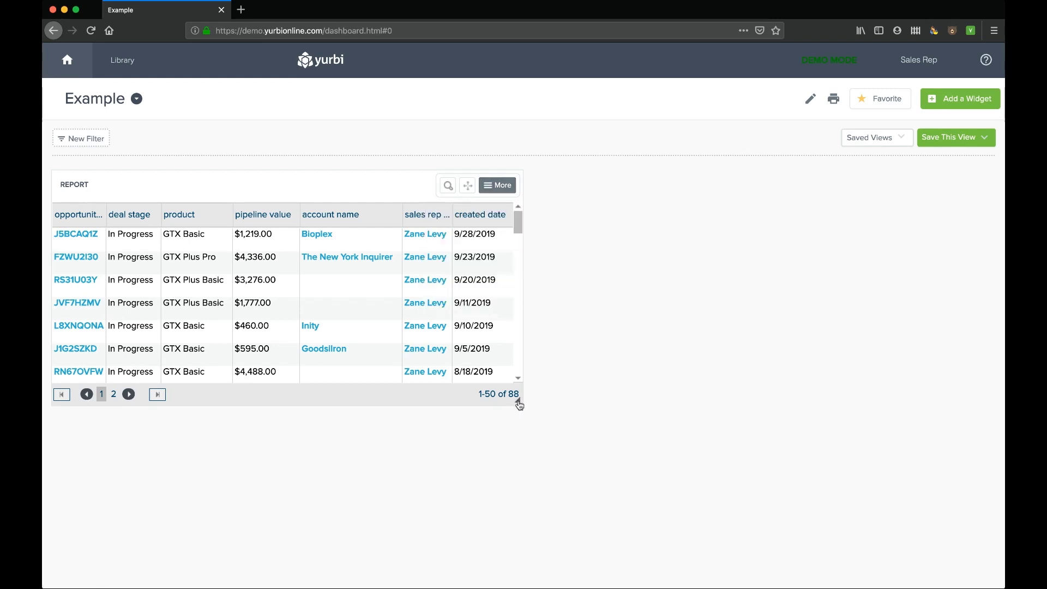
{"action": "left_click_drag", "start_coordinate": [519, 405], "coordinate": [675, 515]}
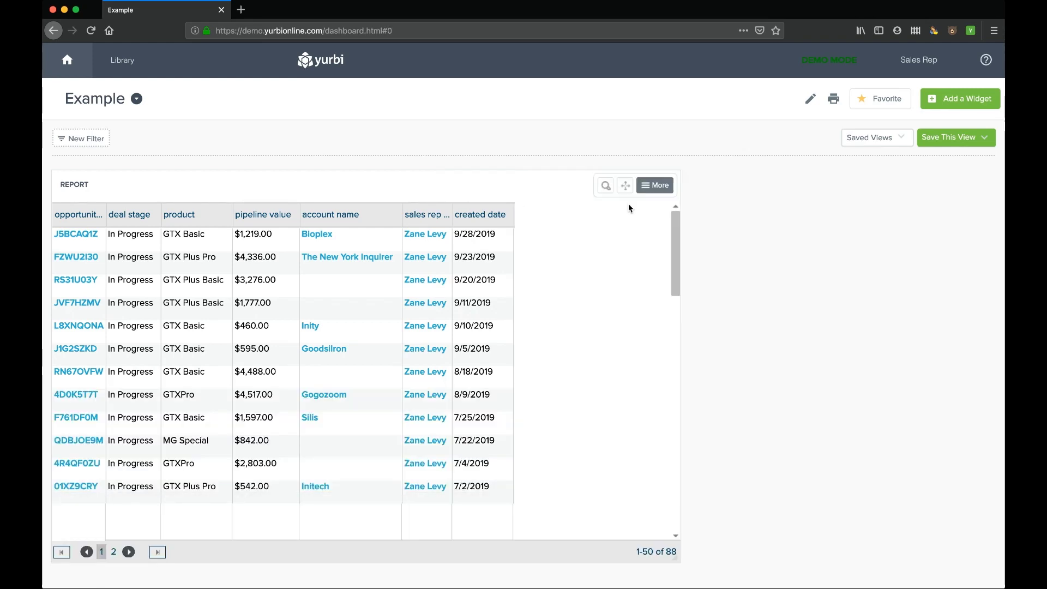
- Move the widget toward the page centre, refresh it, and show the dashboards list
{"action": "left_click_drag", "start_coordinate": [626, 188], "coordinate": [877, 190]}
{"action": "left_click", "coordinate": [877, 190]}
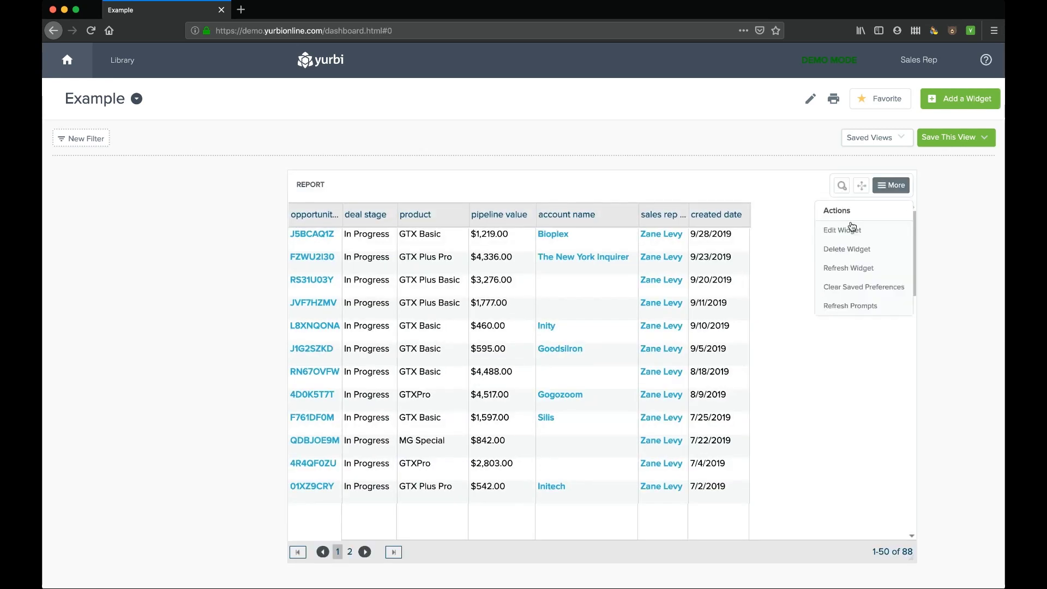
{"action": "left_click", "coordinate": [845, 268]}
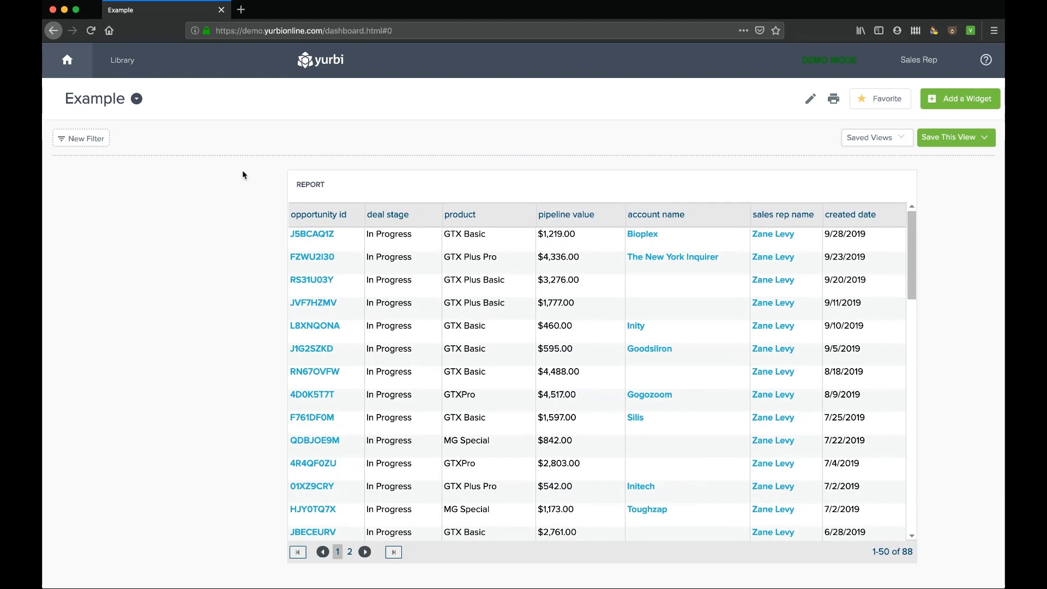
{"action": "left_click", "coordinate": [137, 99]}
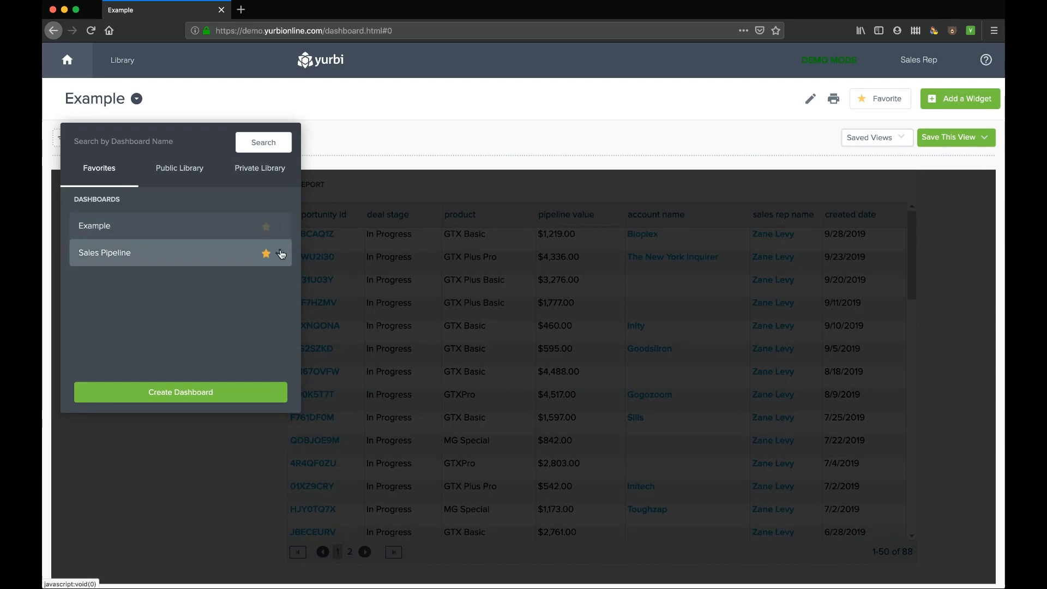
- Close the dashboards list and log out of the Sales Rep account
{"action": "left_click", "coordinate": [139, 100]}
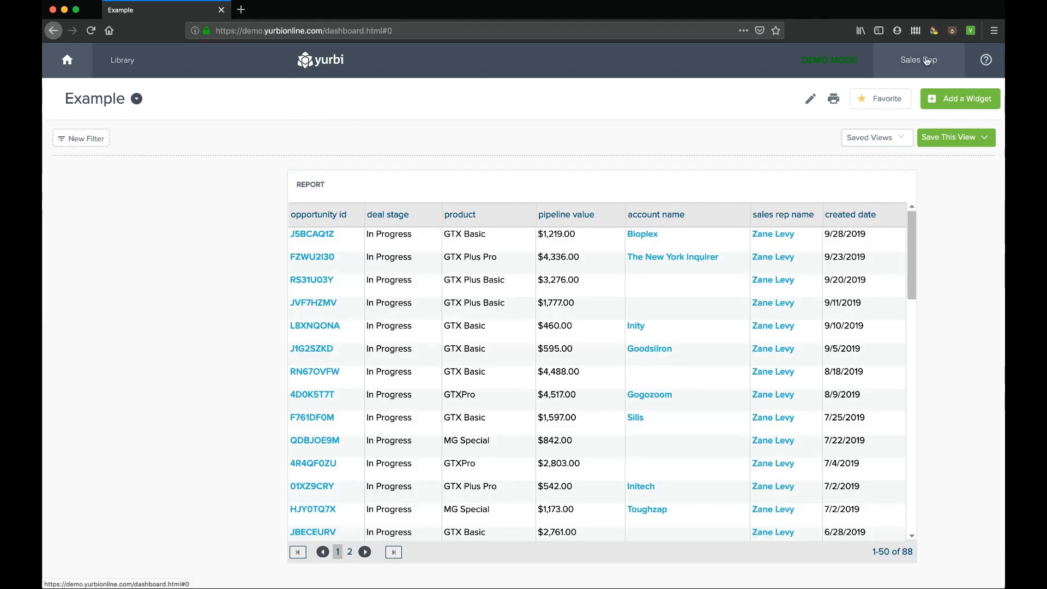
{"action": "left_click", "coordinate": [919, 60]}
{"action": "left_click", "coordinate": [897, 174]}
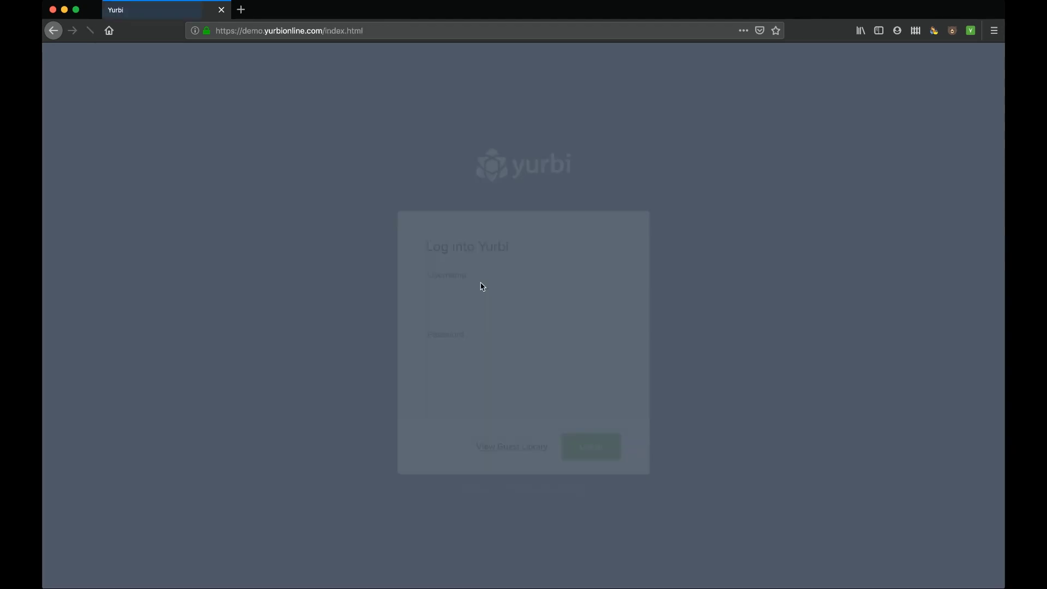
- Sign back in with the administrator username and password
{"action": "left_click", "coordinate": [467, 303]}
{"action": "type", "text": "admin"}
{"action": "key", "text": "Tab"}
{"action": "type", "text": "admin"}
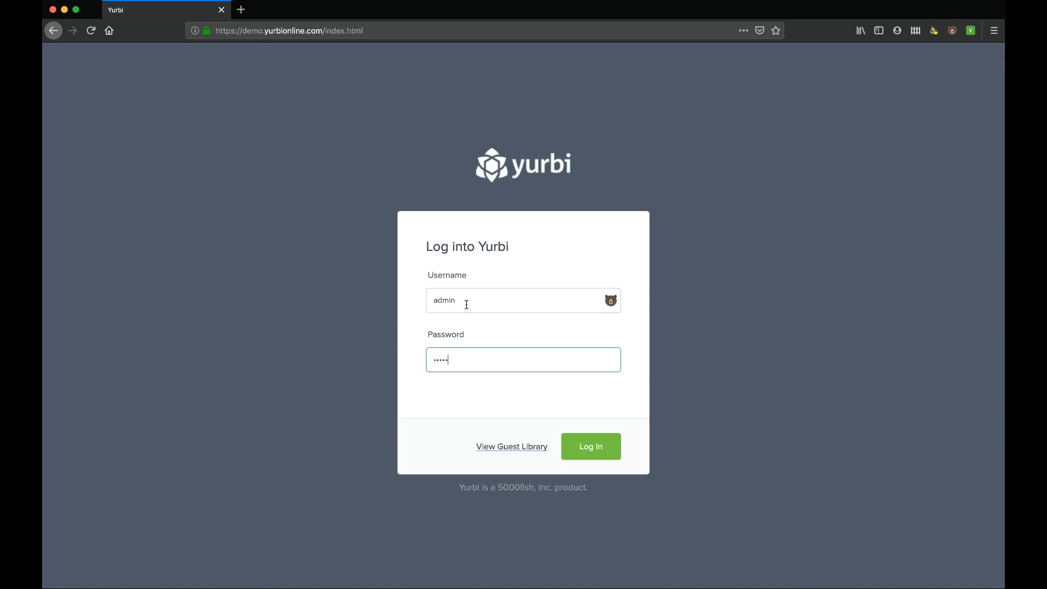
{"action": "left_click", "coordinate": [598, 450]}
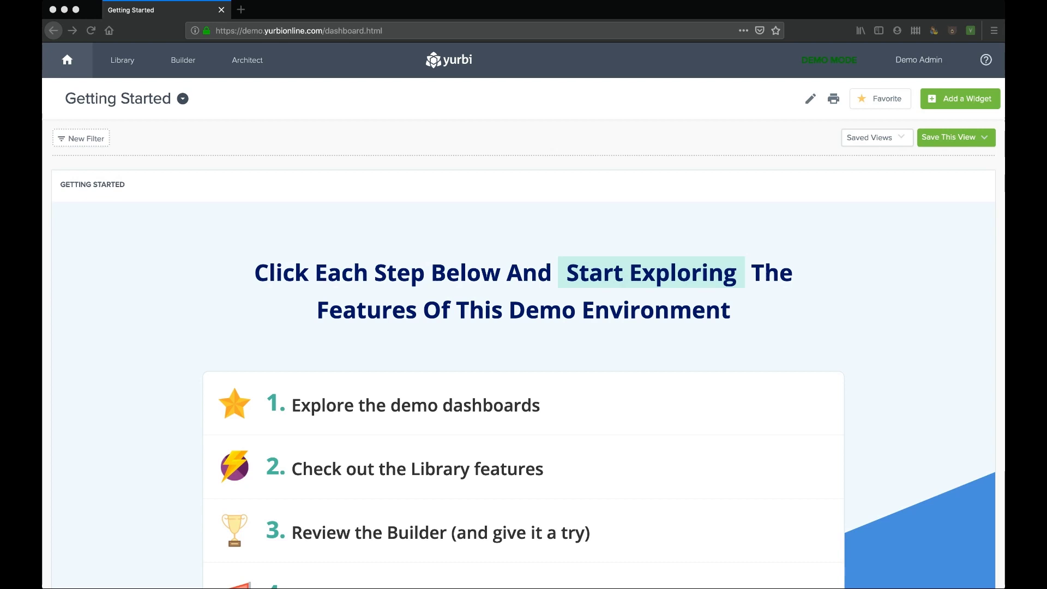
{"action": "mouse_move", "coordinate": [250, 225]}
{"action": "left_click", "coordinate": [49, 136]}
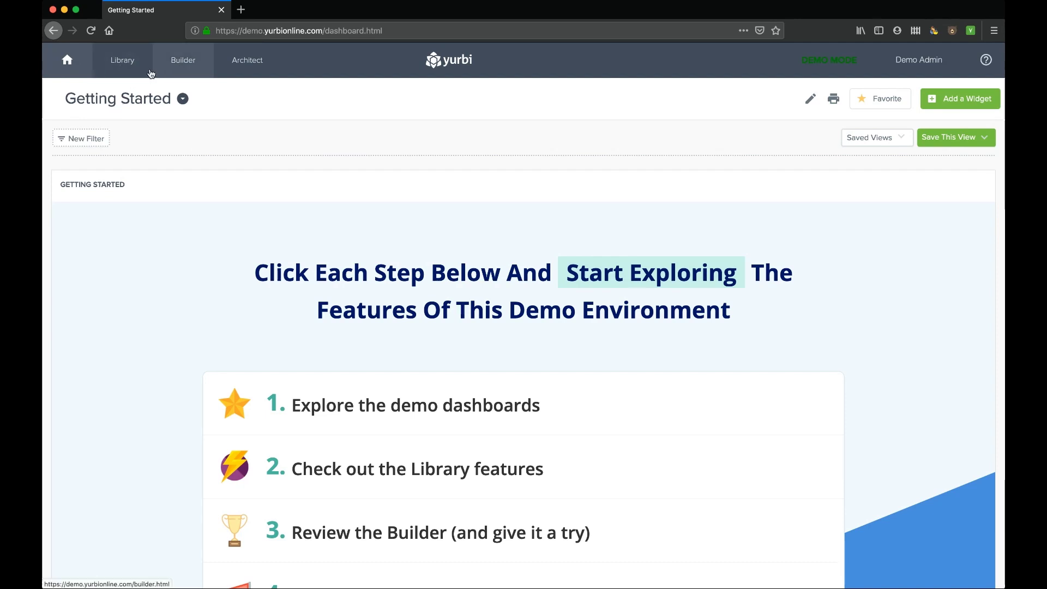
- In the public Library, open Target Reports > Service Desk Reports and its folder settings
{"action": "left_click", "coordinate": [129, 64]}
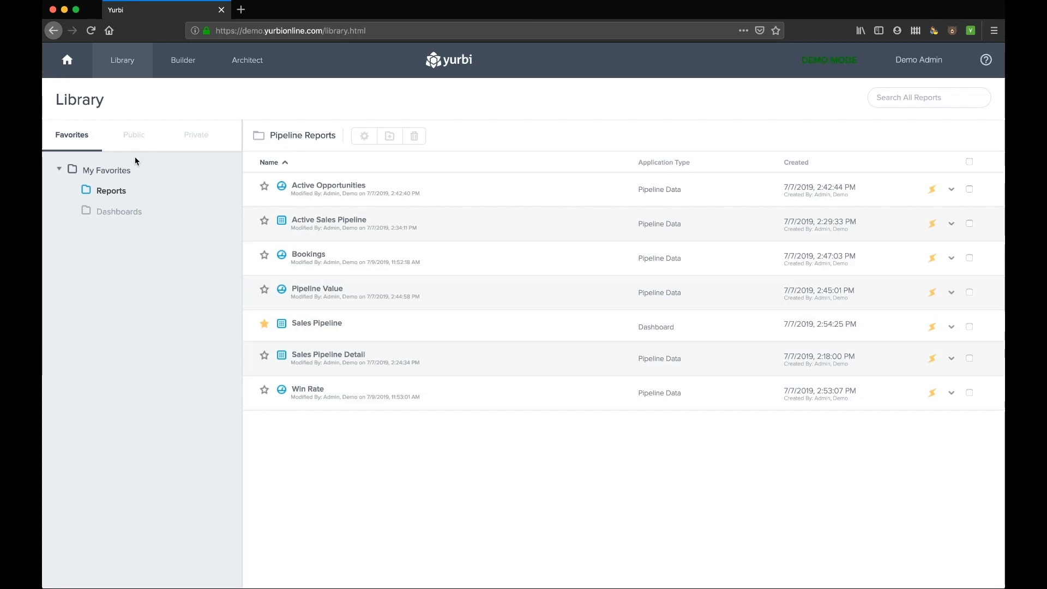
{"action": "left_click", "coordinate": [133, 138]}
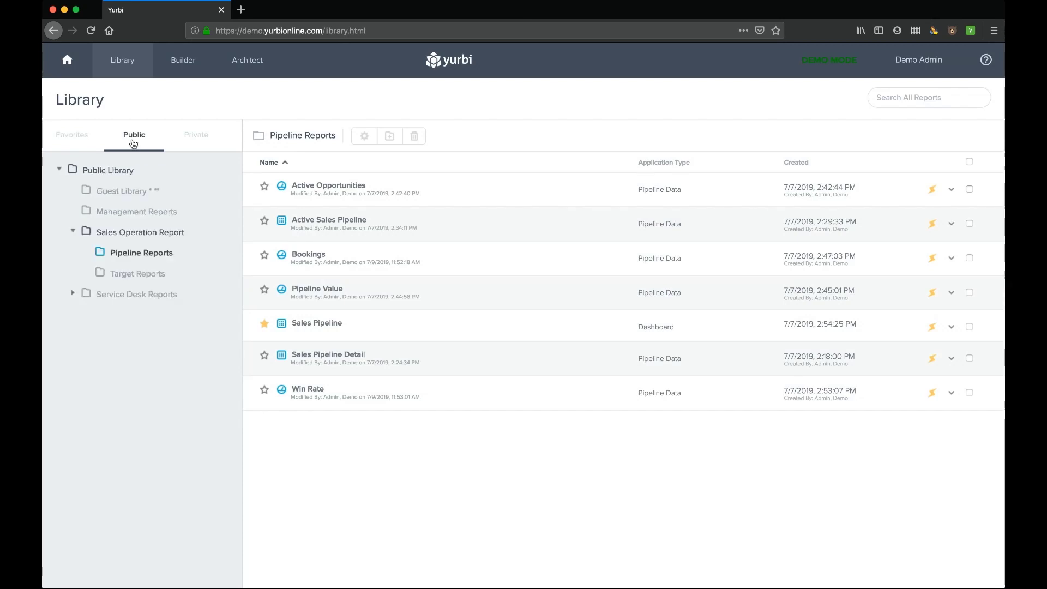
{"action": "left_click", "coordinate": [126, 273]}
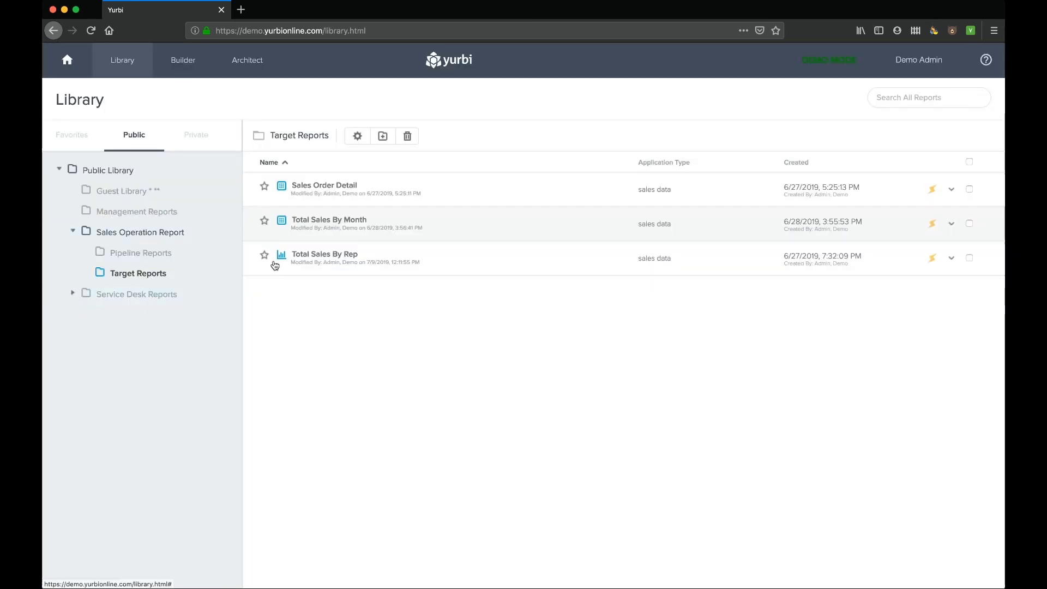
{"action": "left_click", "coordinate": [137, 296]}
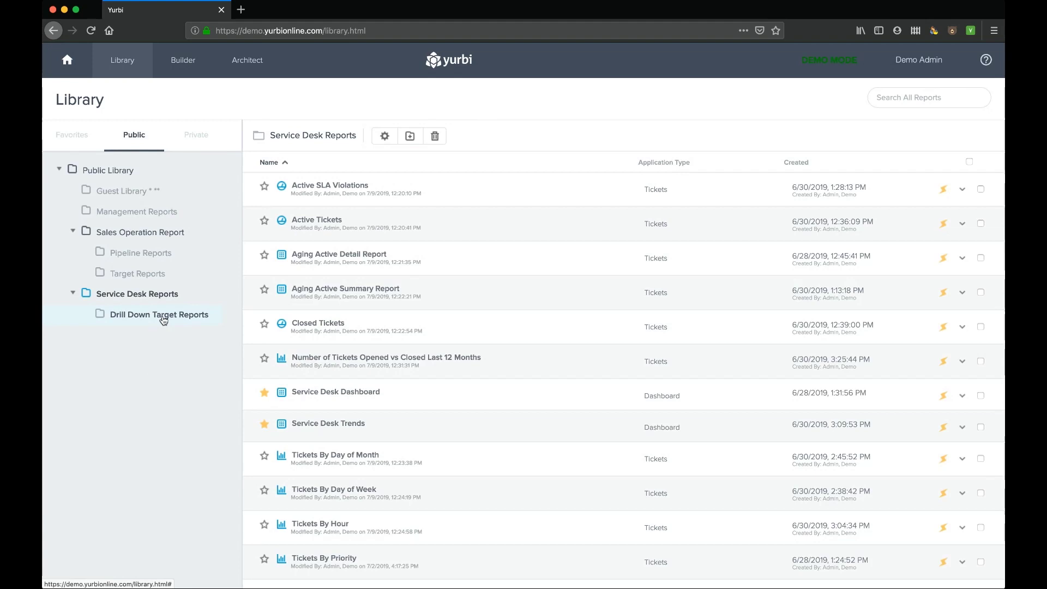
{"action": "left_click", "coordinate": [385, 137]}
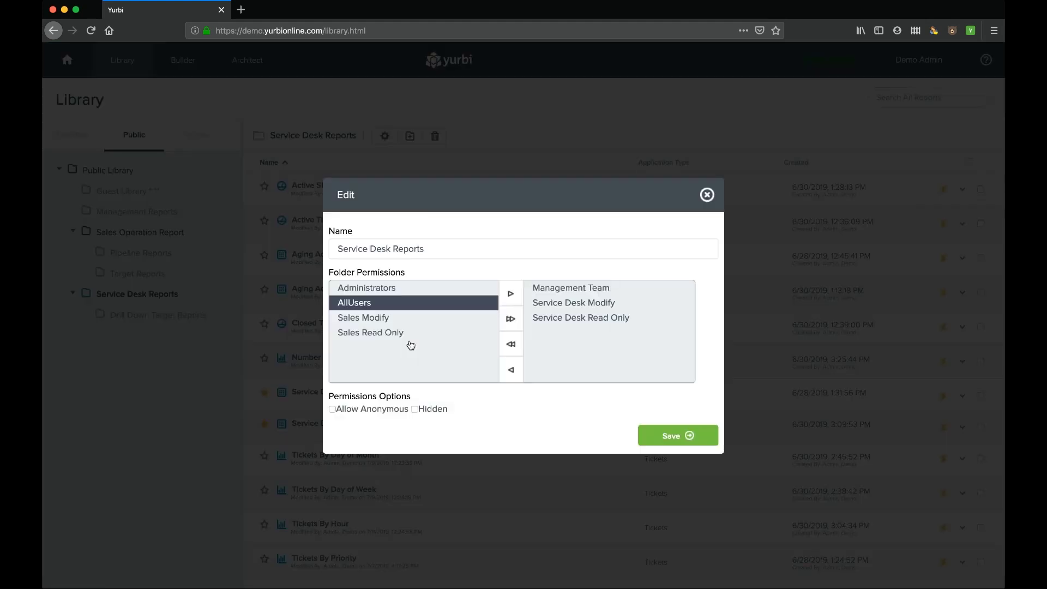
- Close the Service Desk Reports settings and show actions for Aging Active Summary Report
{"action": "left_click", "coordinate": [708, 195]}
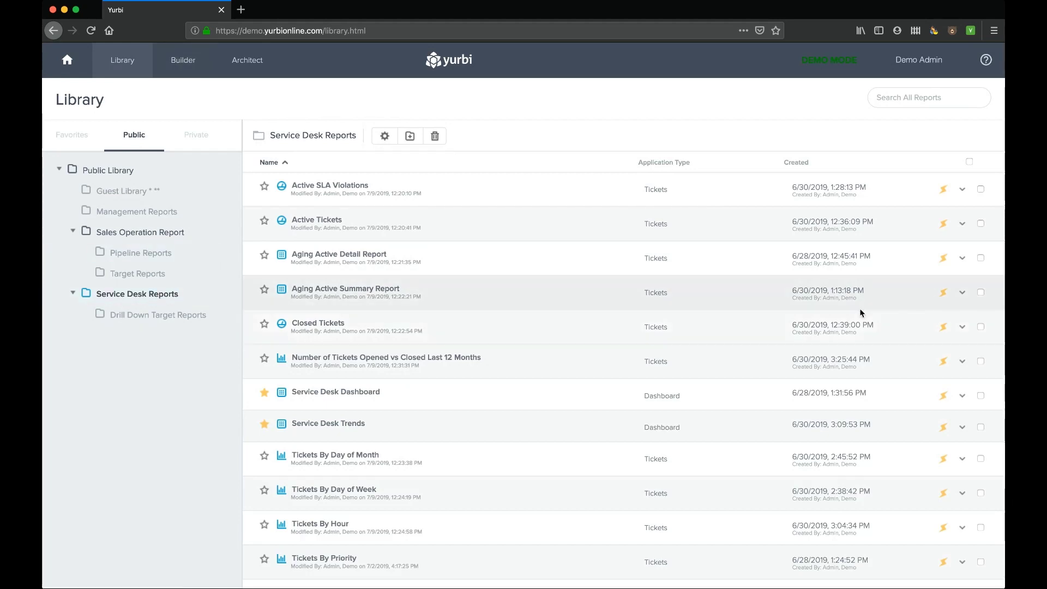
{"action": "left_click", "coordinate": [963, 294]}
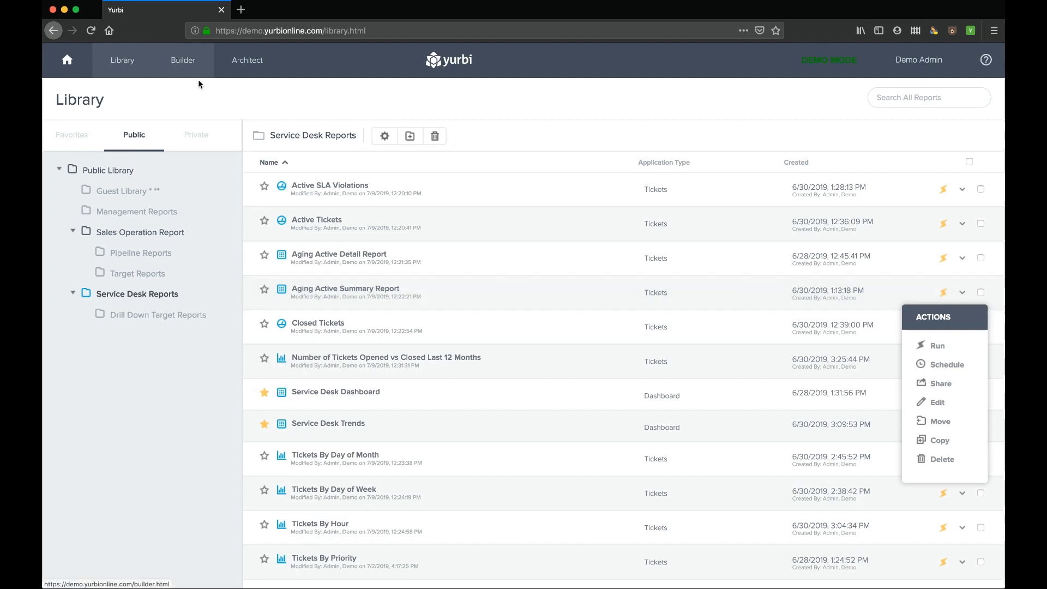
- Edit Aging Active Summary Report, inspecting Status field options and save choices, then start a blank Builder
{"action": "left_click", "coordinate": [934, 403]}
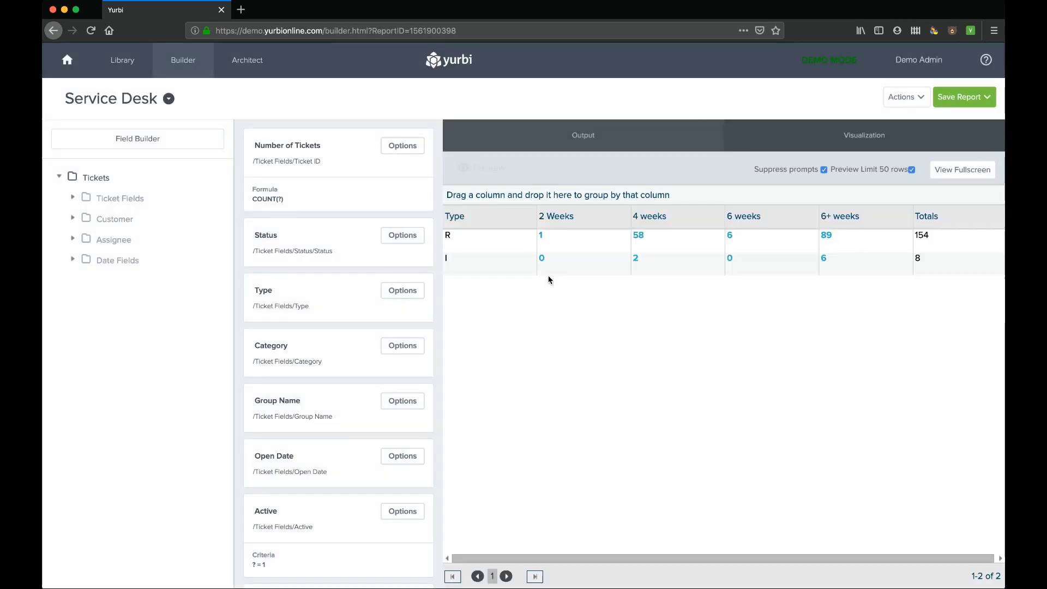
{"action": "mouse_move", "coordinate": [363, 252]}
{"action": "left_click", "coordinate": [403, 234]}
{"action": "left_click", "coordinate": [987, 101]}
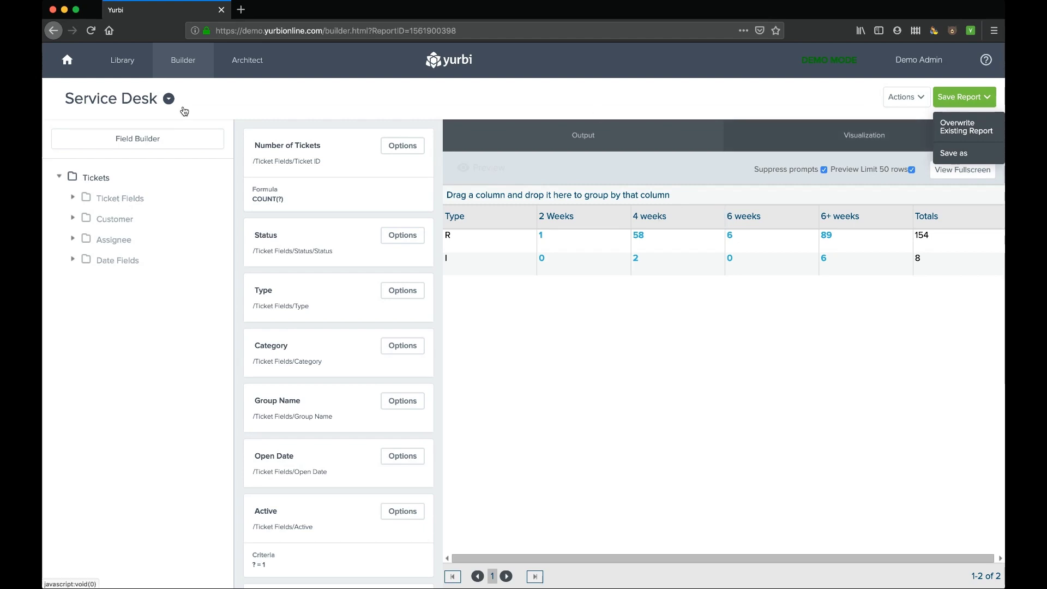
{"action": "left_click", "coordinate": [182, 66]}
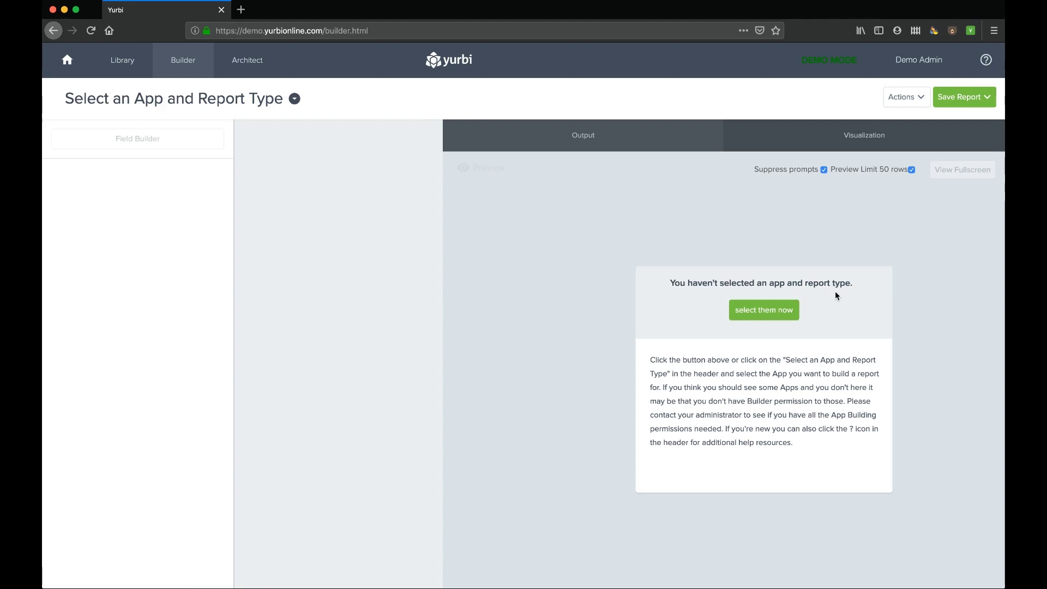
- Browse the Applications list for a new report, then open the Demo Admin account menu
{"action": "left_click", "coordinate": [762, 310]}
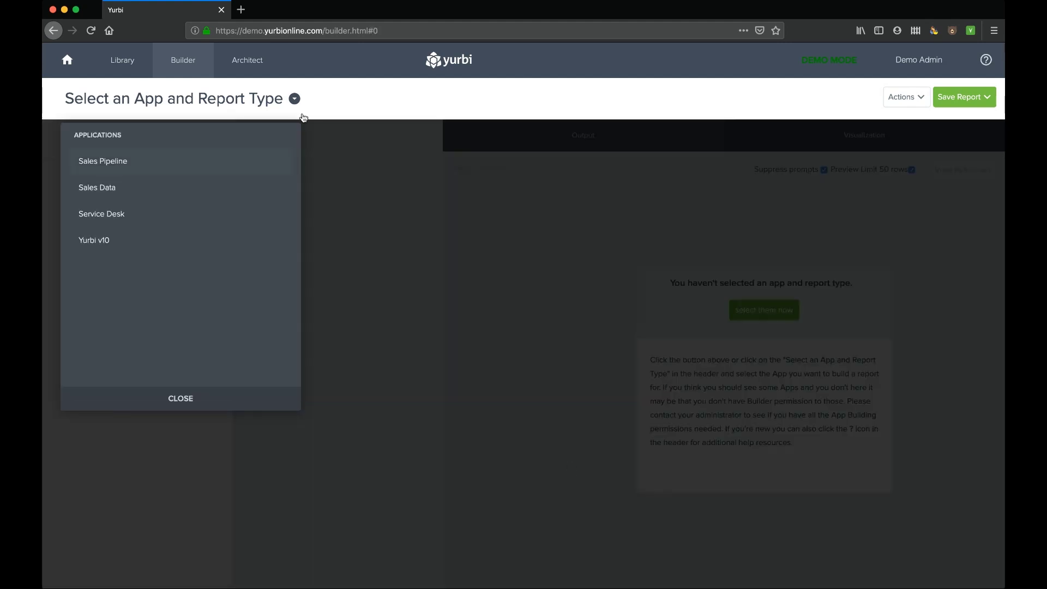
{"action": "left_click", "coordinate": [295, 99]}
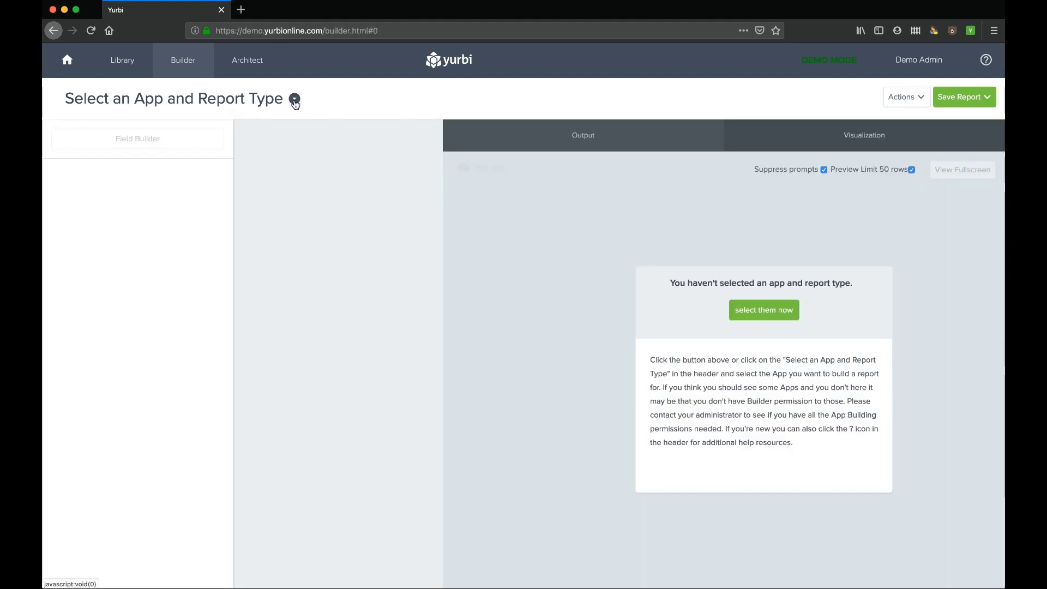
{"action": "left_click", "coordinate": [295, 100]}
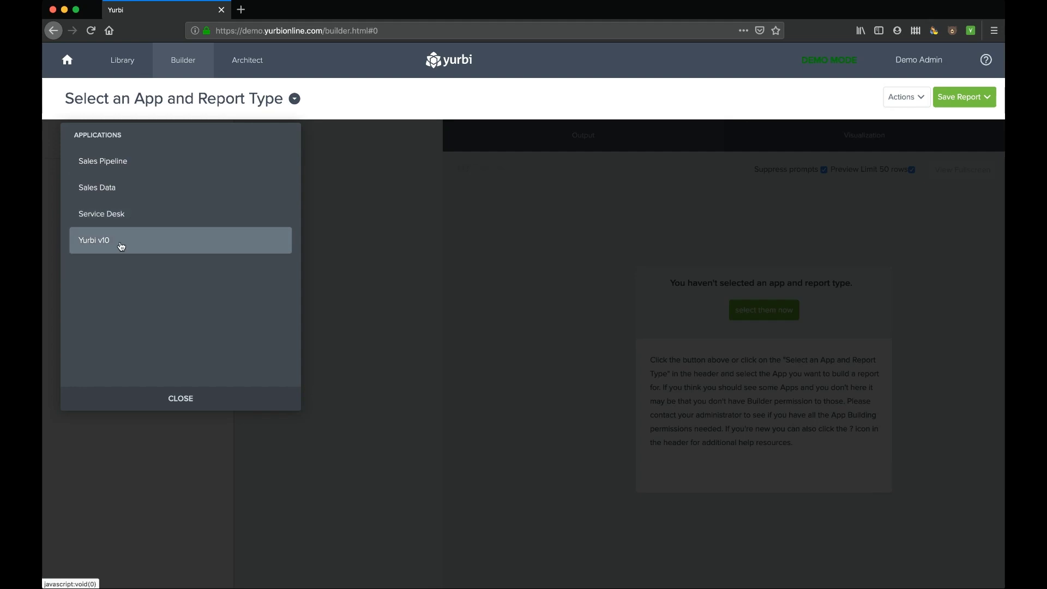
{"action": "left_click", "coordinate": [922, 62]}
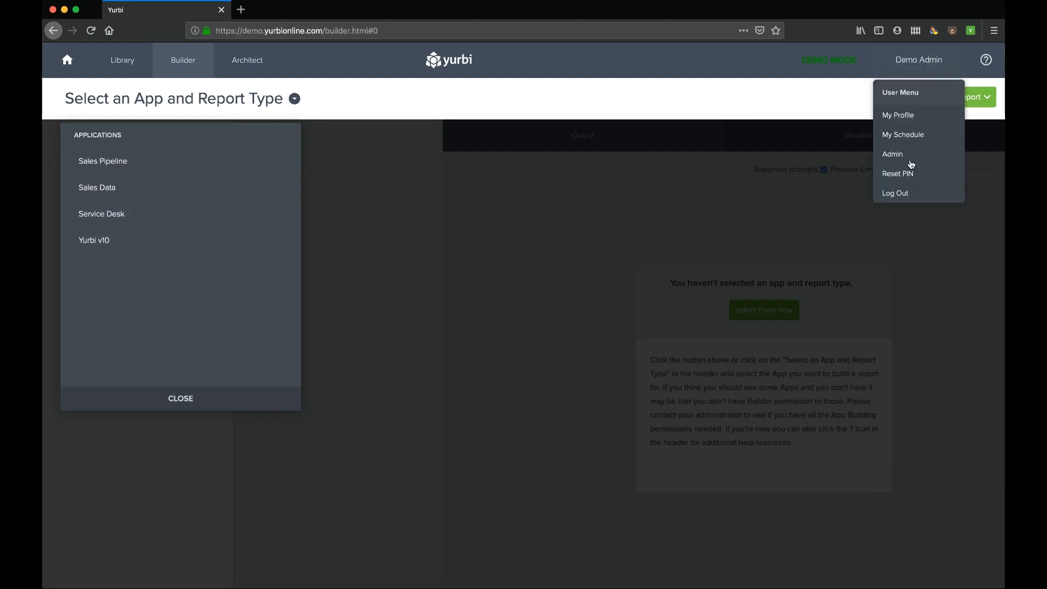
- Log out of the admin account and log in with the builder account's username and password
{"action": "left_click", "coordinate": [901, 197]}
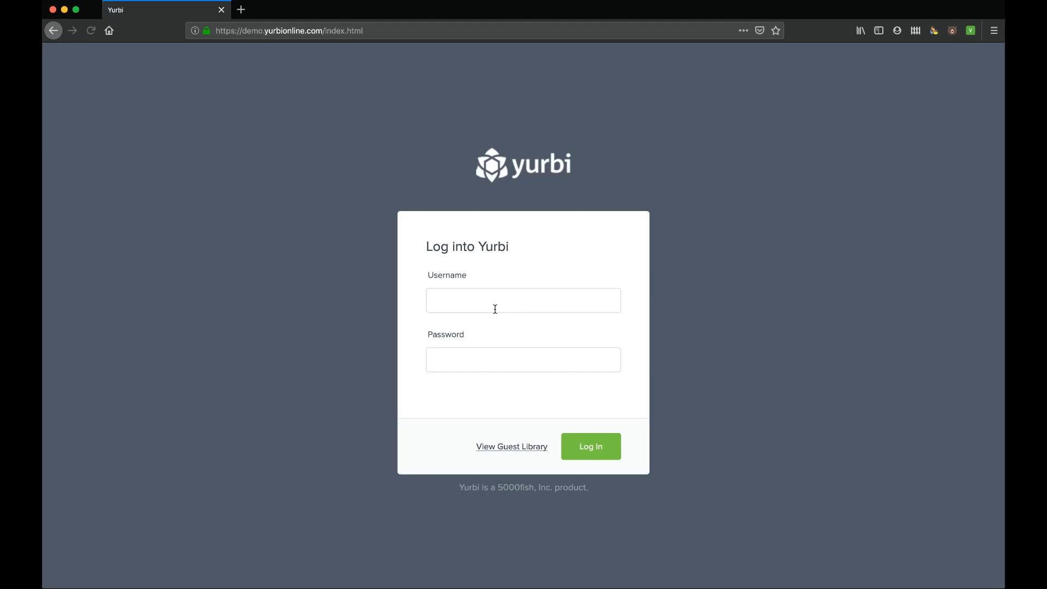
{"action": "left_click", "coordinate": [487, 302]}
{"action": "type", "text": "bu"}
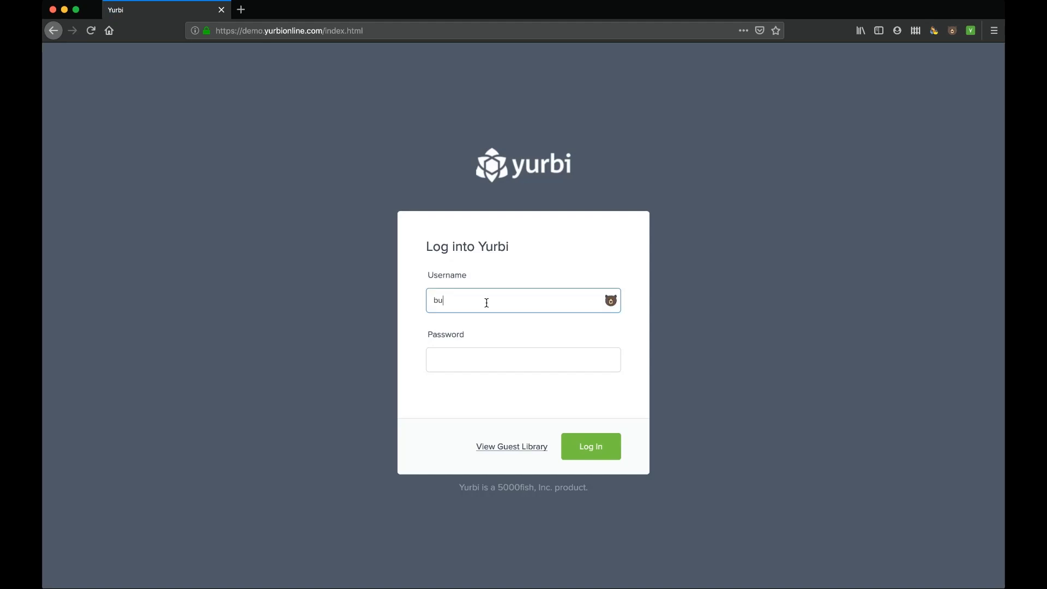
{"action": "type", "text": "ilder"}
{"action": "left_click", "coordinate": [465, 360]}
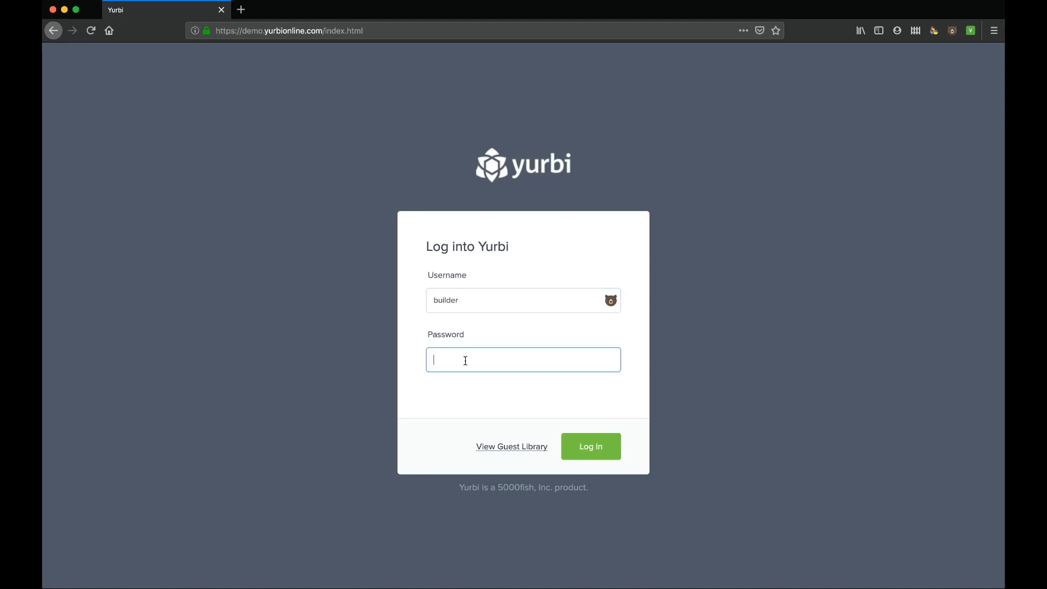
{"action": "type", "text": "demo"}
{"action": "left_click", "coordinate": [578, 446]}
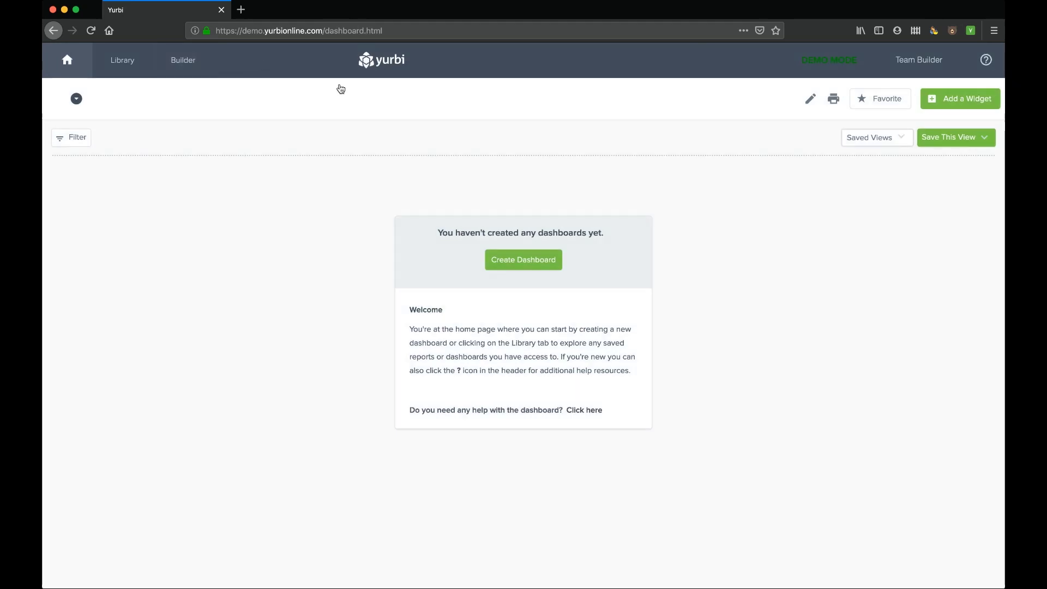
- In the Builder, pick the Service Desk application and the Tickets report type
{"action": "left_click", "coordinate": [188, 64]}
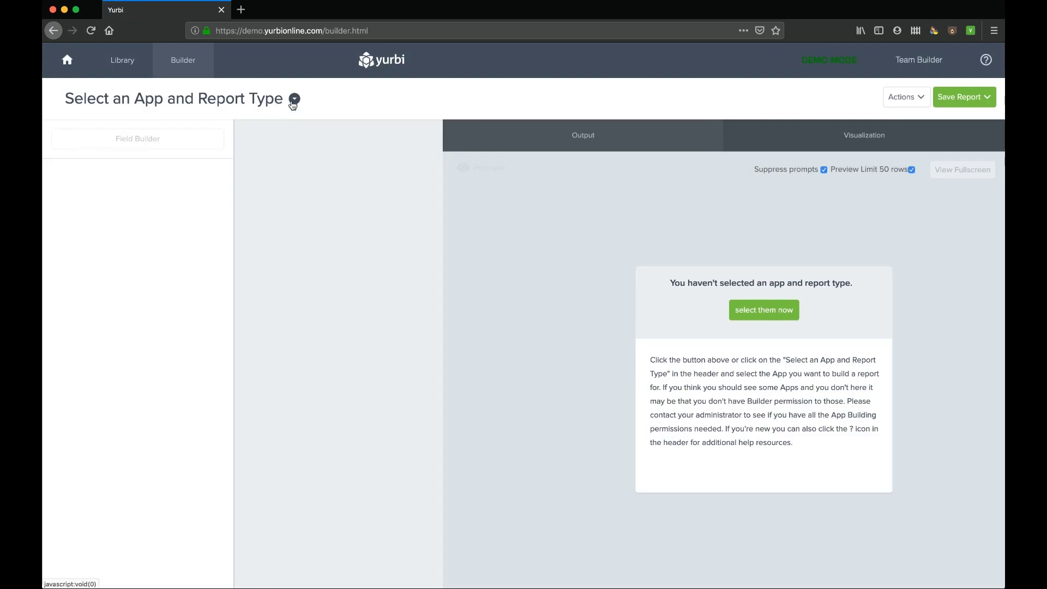
{"action": "left_click", "coordinate": [293, 102]}
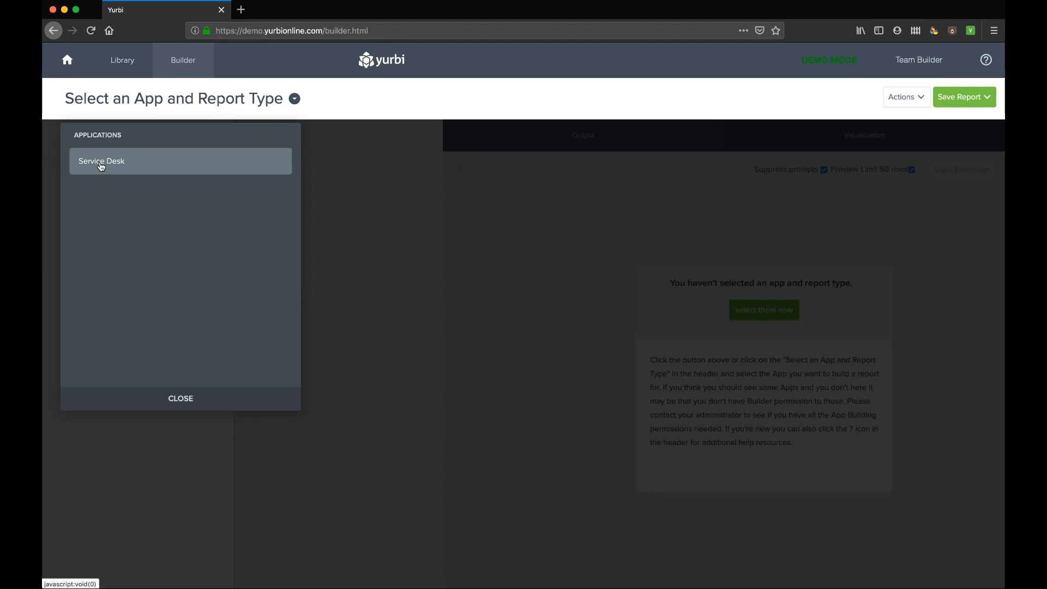
{"action": "left_click", "coordinate": [102, 166]}
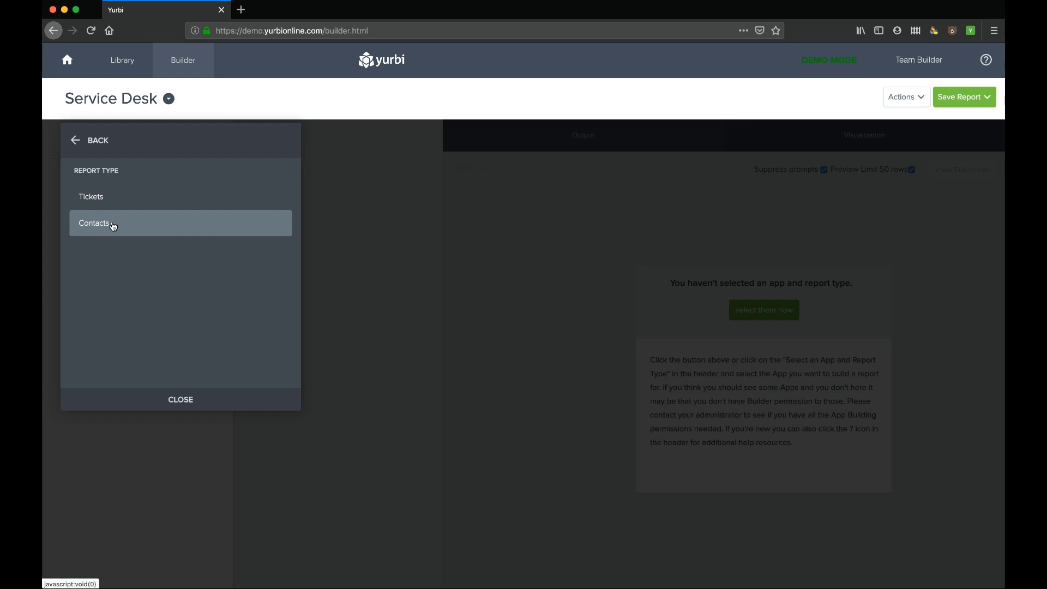
{"action": "left_click", "coordinate": [90, 197]}
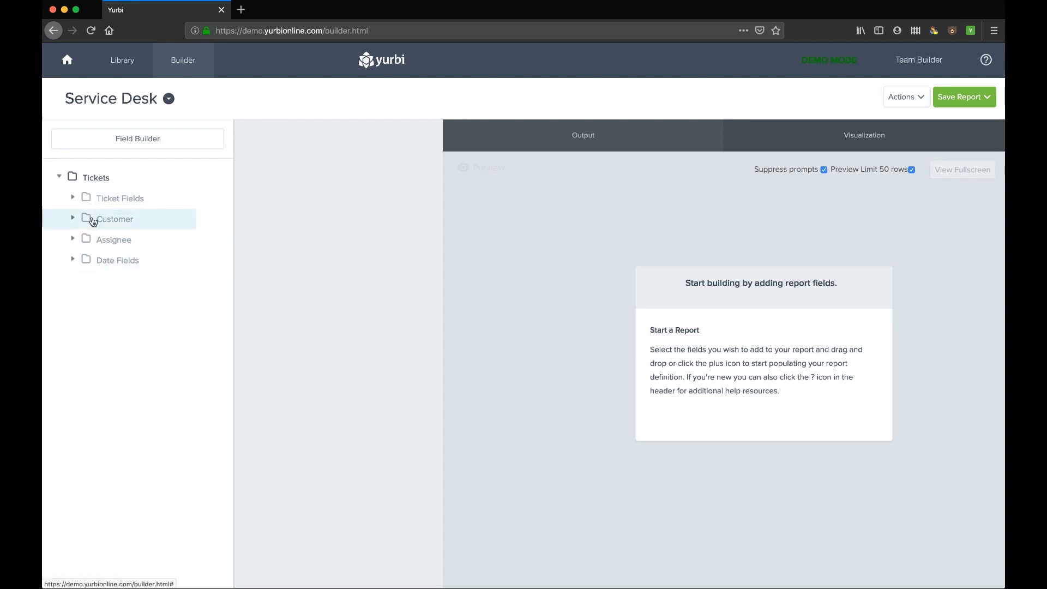
- Expand Ticket Fields and add the Ticket Number and Priority columns
{"action": "left_click", "coordinate": [73, 198]}
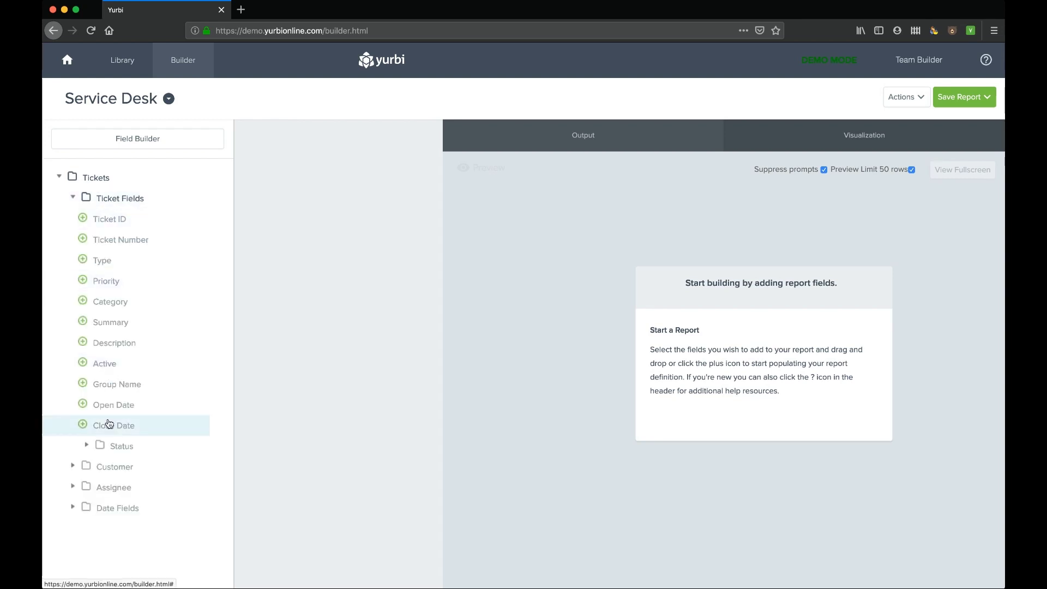
{"action": "left_click", "coordinate": [87, 446]}
{"action": "left_click", "coordinate": [87, 446]}
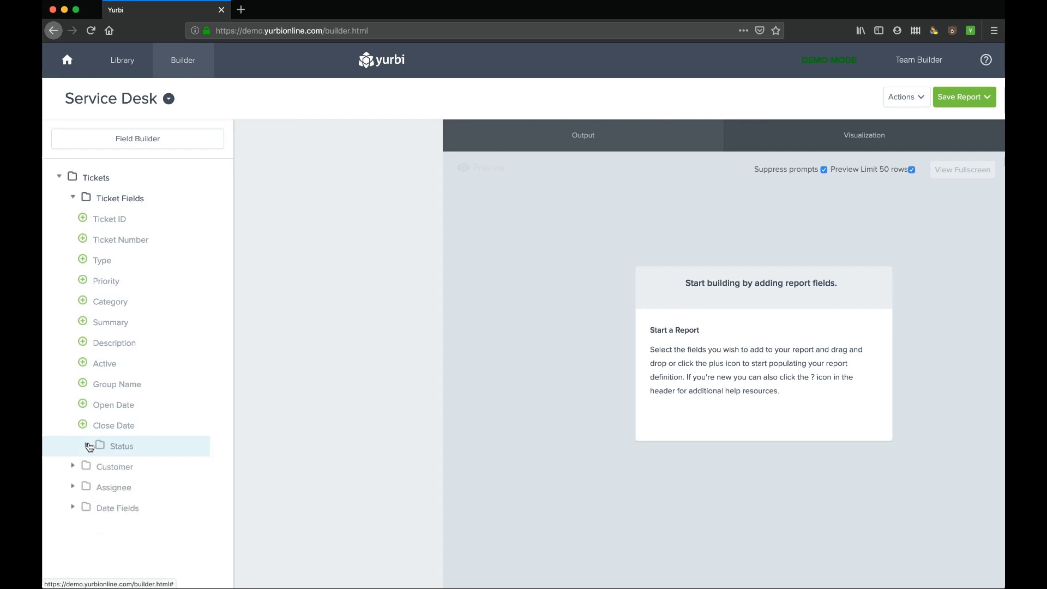
{"action": "left_click", "coordinate": [82, 239]}
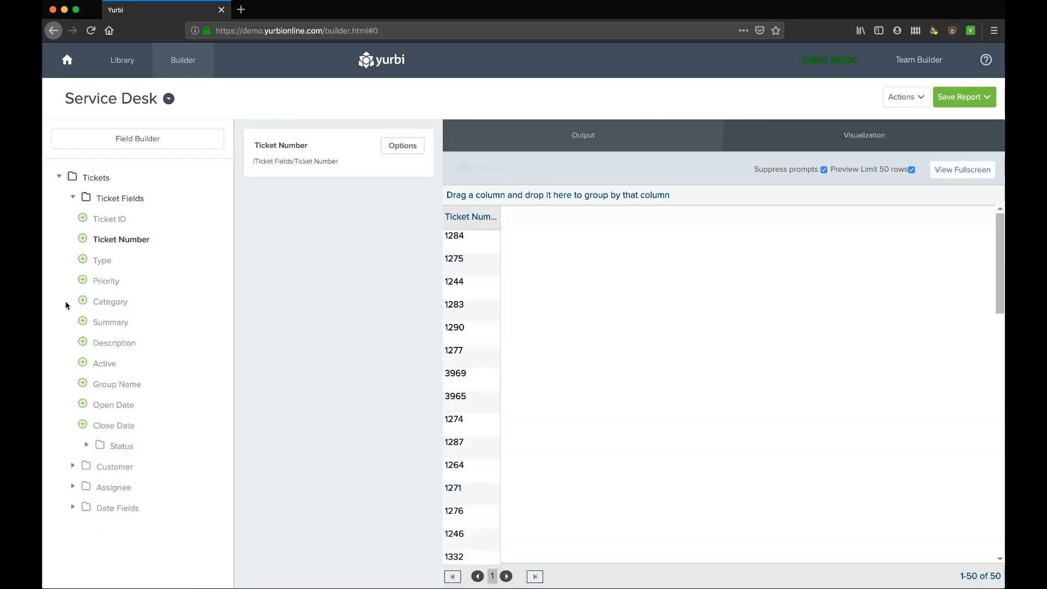
{"action": "left_click", "coordinate": [83, 281]}
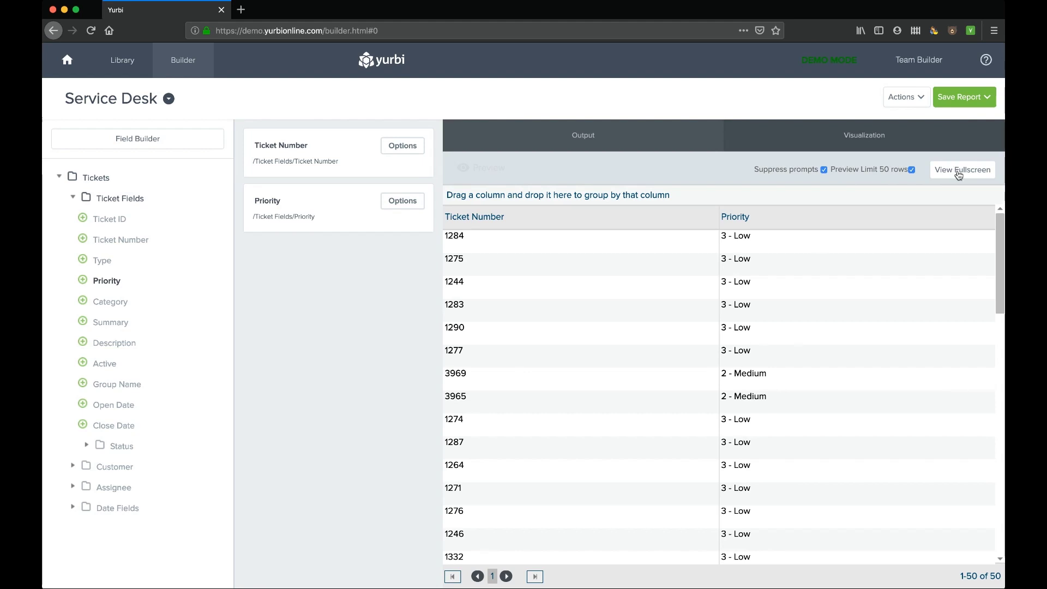
- Check the fullscreen preview, add Open Date and Customer Full Name, and start saving the report
{"action": "left_click", "coordinate": [956, 169]}
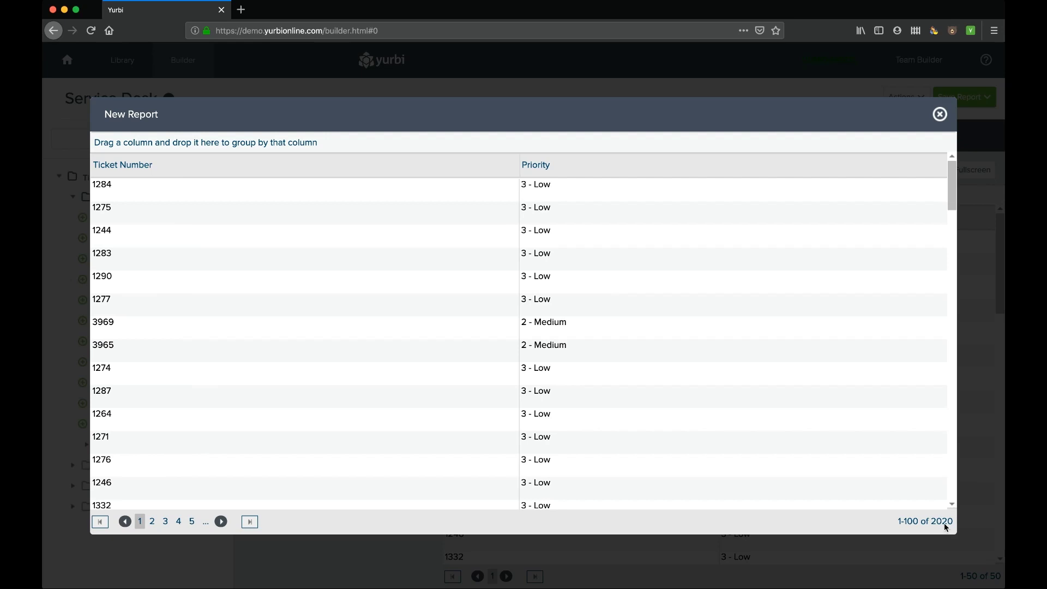
{"action": "key", "text": "Escape"}
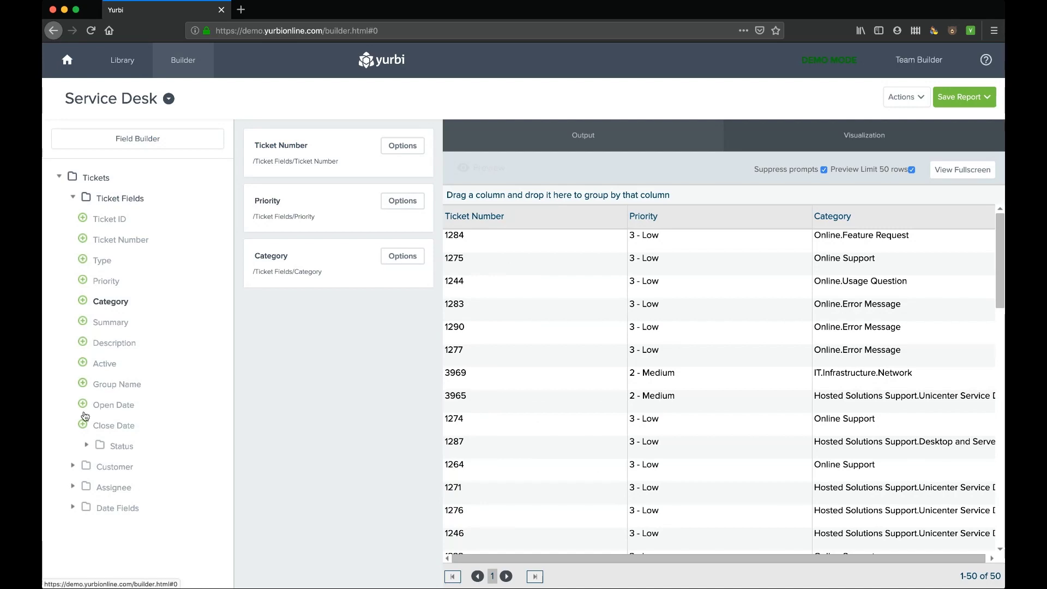
{"action": "left_click", "coordinate": [83, 404]}
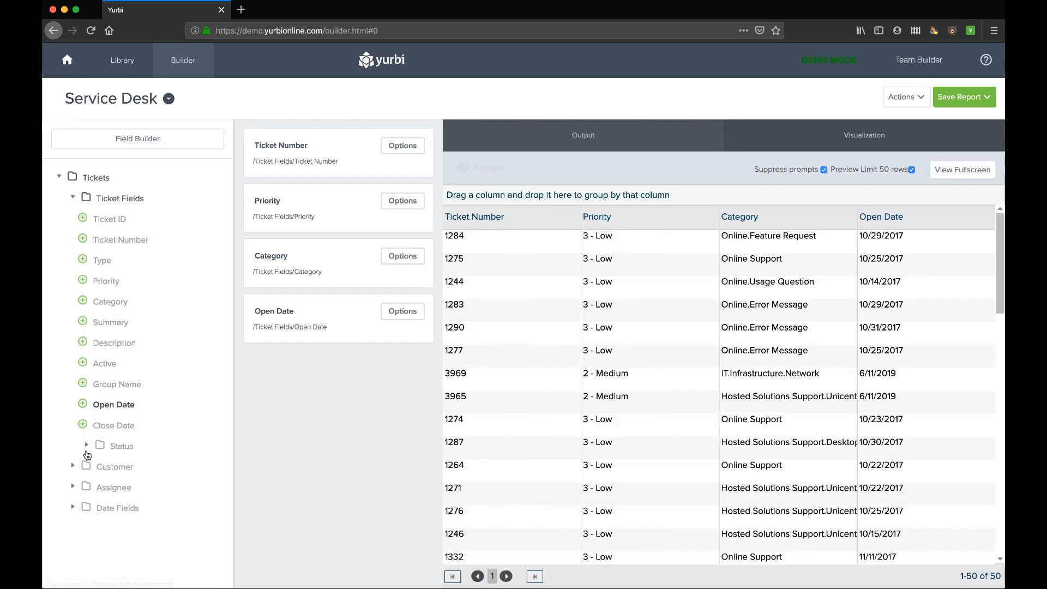
{"action": "left_click", "coordinate": [73, 467]}
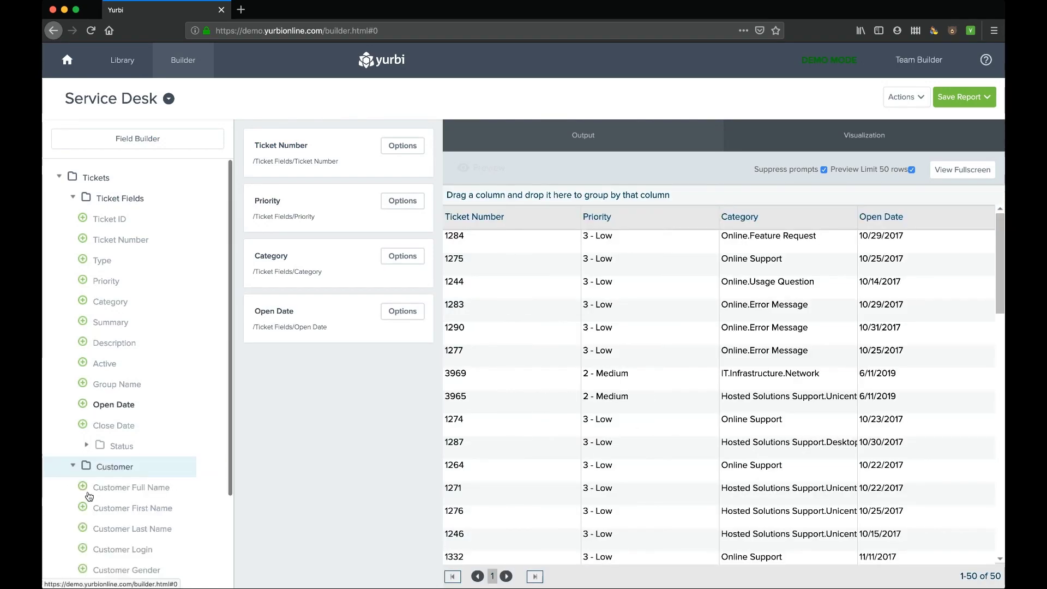
{"action": "left_click", "coordinate": [83, 488]}
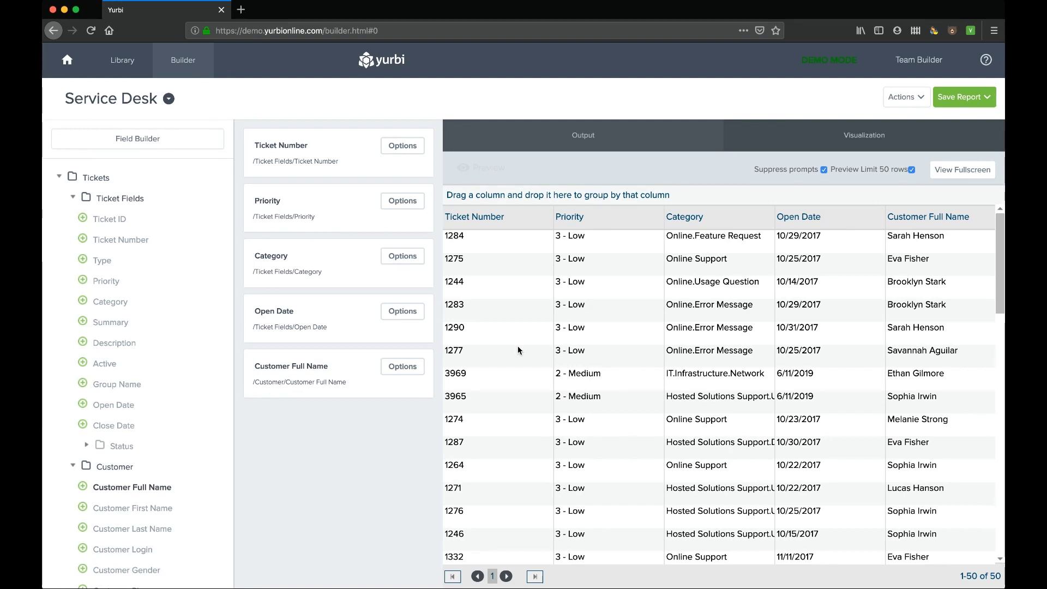
{"action": "left_click", "coordinate": [986, 99]}
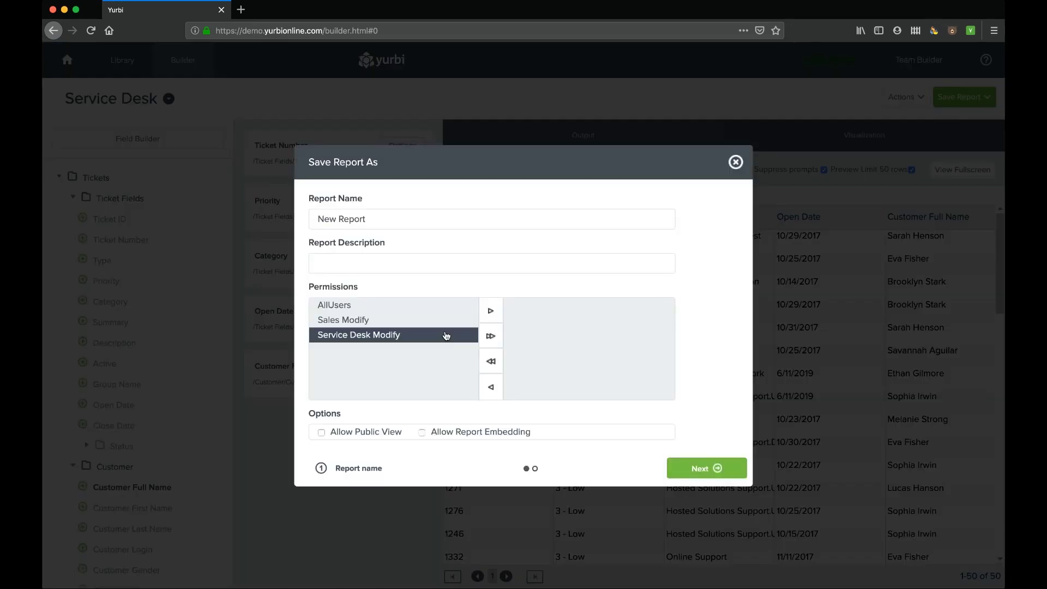
- Name the report 'Detailed Ticket Info', describe it as 'example', grant access to AllUsers, and continue
{"action": "double_click", "coordinate": [343, 218]}
{"action": "triple_click", "coordinate": [344, 218]}
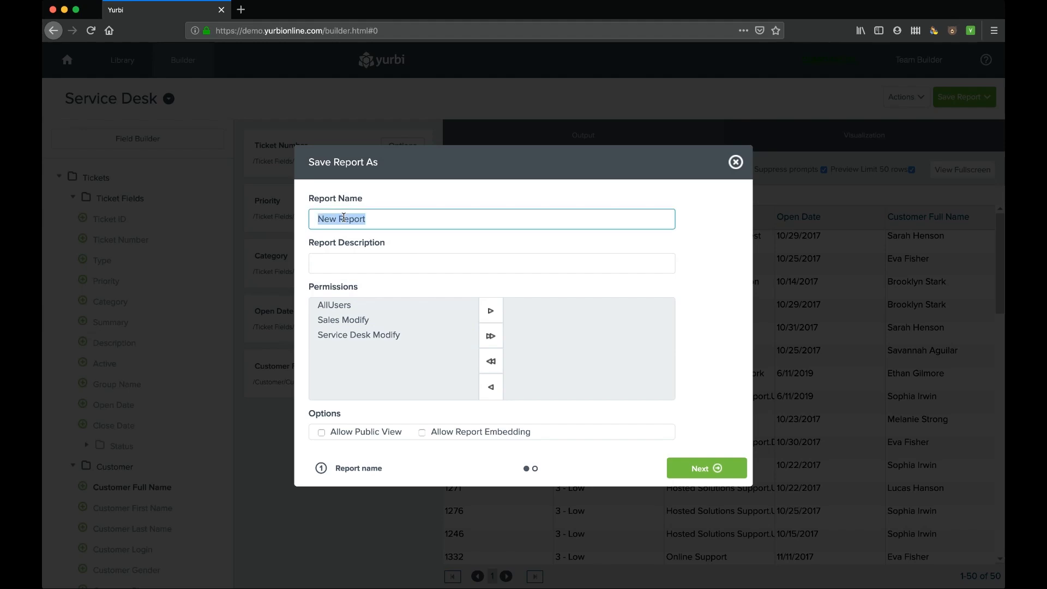
{"action": "type", "text": "Detailed Ticket Info"}
{"action": "left_click", "coordinate": [336, 263]}
{"action": "type", "text": "e"}
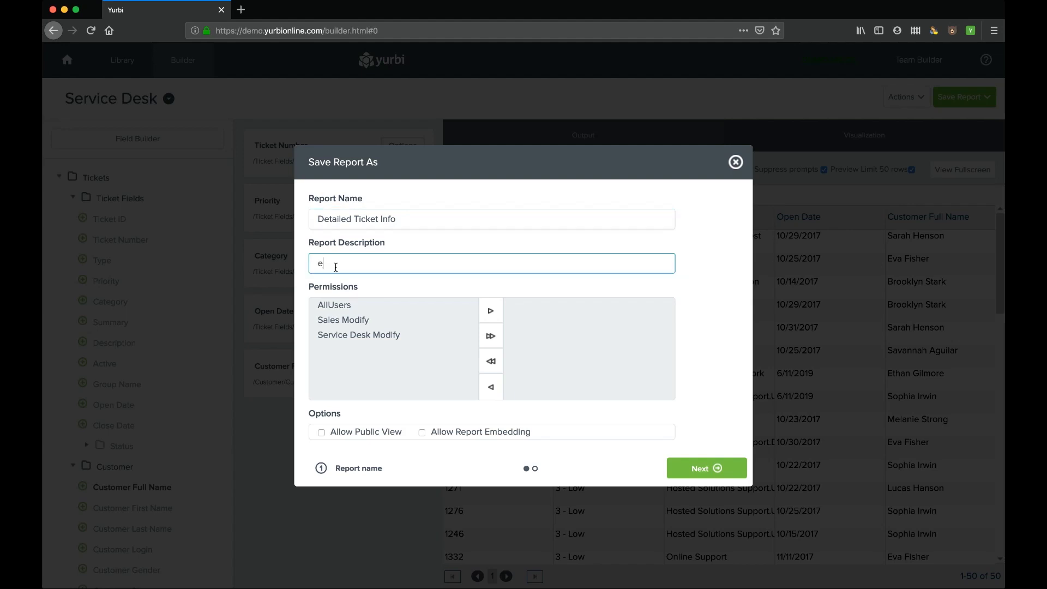
{"action": "type", "text": "xample"}
{"action": "left_click", "coordinate": [334, 305]}
{"action": "left_click", "coordinate": [490, 311]}
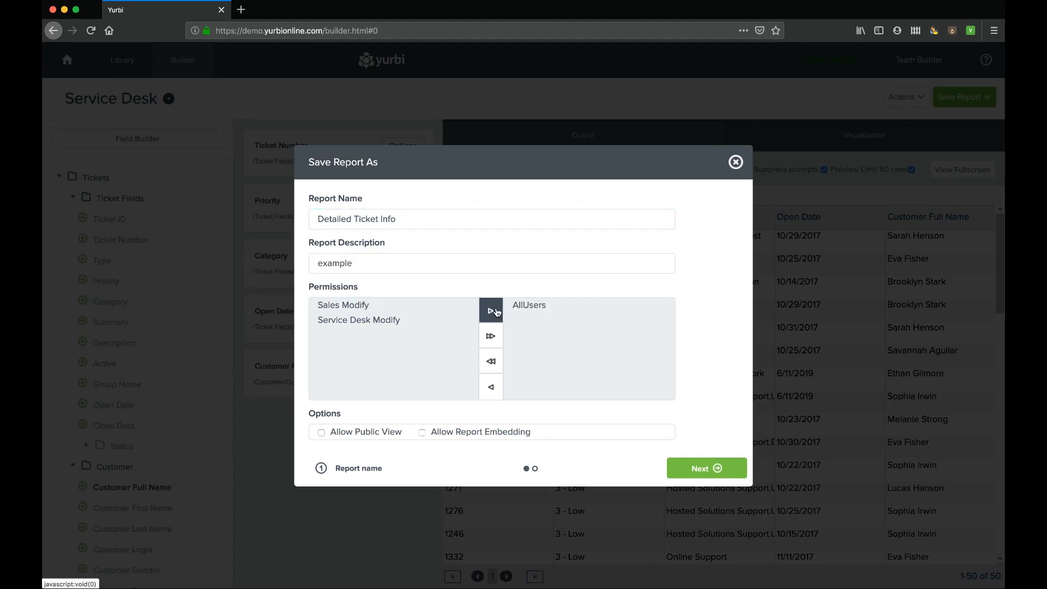
{"action": "left_click", "coordinate": [715, 467]}
- Create a private 'Example' folder under My Library and save the report into it
{"action": "left_click", "coordinate": [377, 250]}
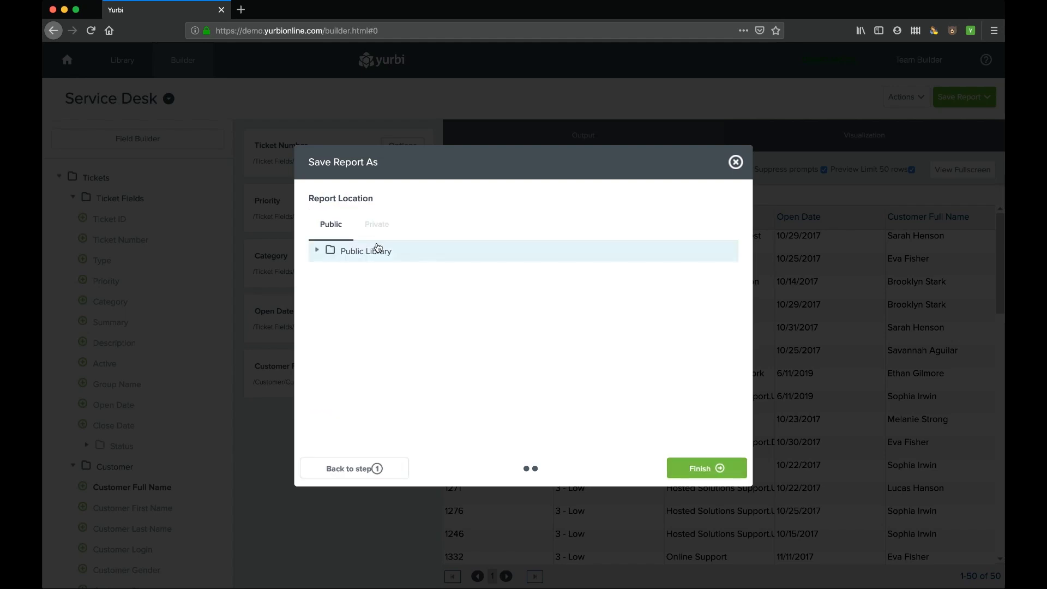
{"action": "left_click", "coordinate": [375, 224]}
{"action": "left_click", "coordinate": [330, 251]}
{"action": "left_click", "coordinate": [706, 203]}
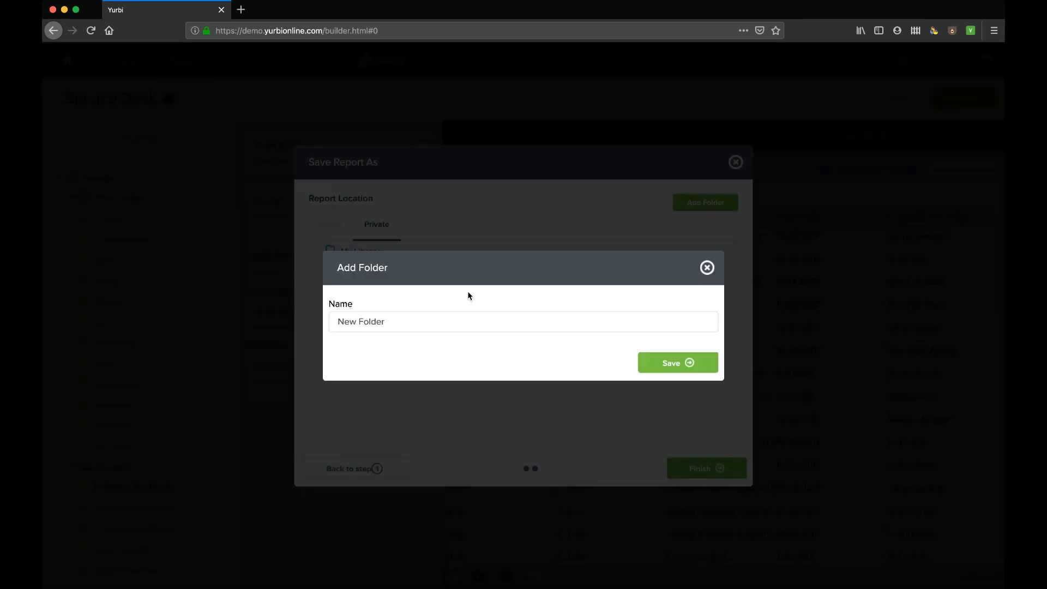
{"action": "triple_click", "coordinate": [437, 318]}
{"action": "type", "text": "Example"}
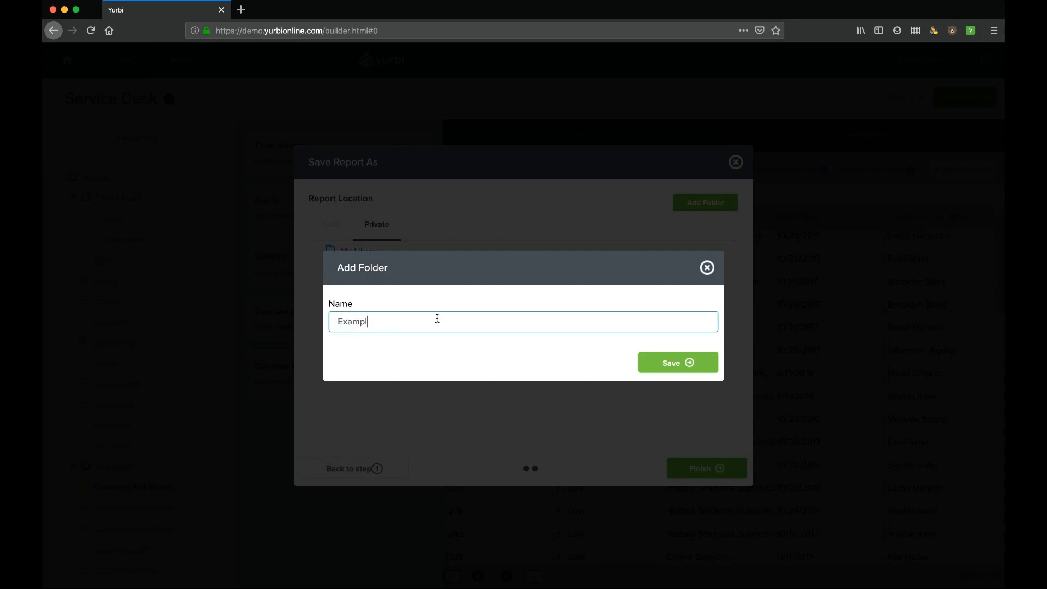
{"action": "left_click", "coordinate": [689, 362]}
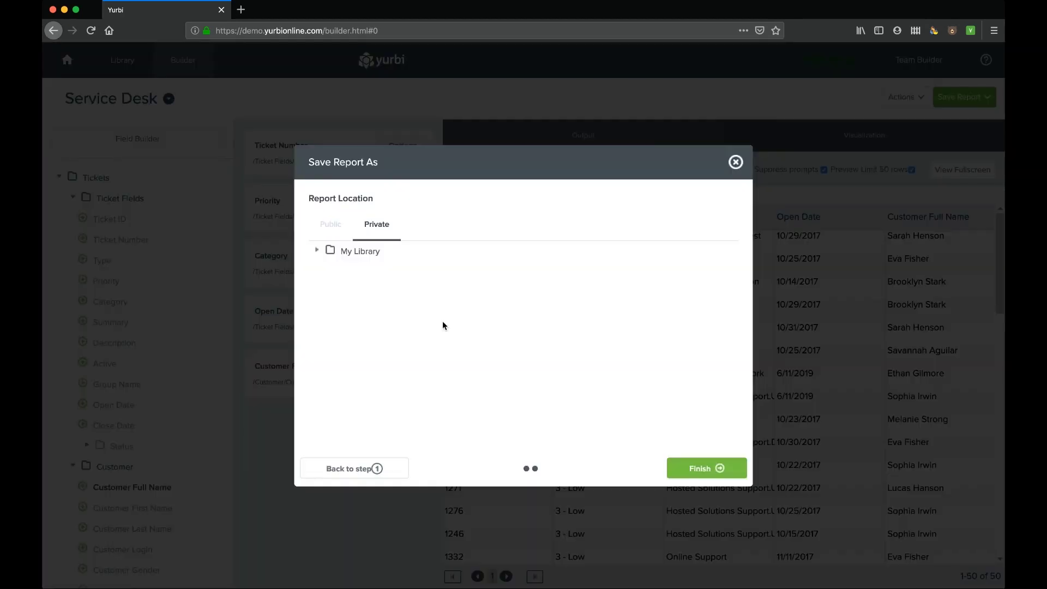
{"action": "left_click", "coordinate": [317, 250]}
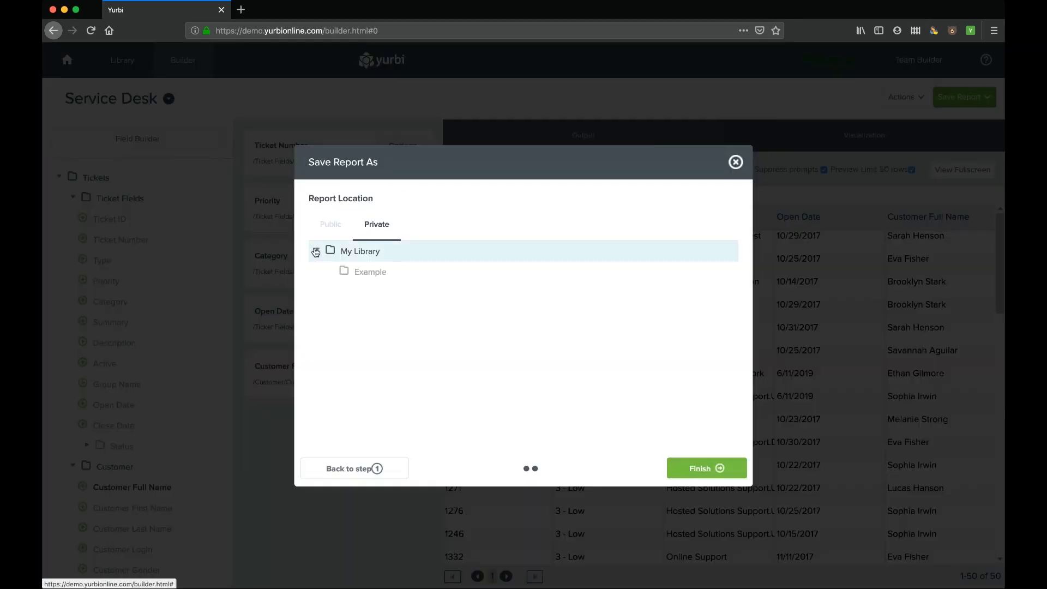
{"action": "left_click", "coordinate": [362, 273]}
{"action": "left_click", "coordinate": [712, 467]}
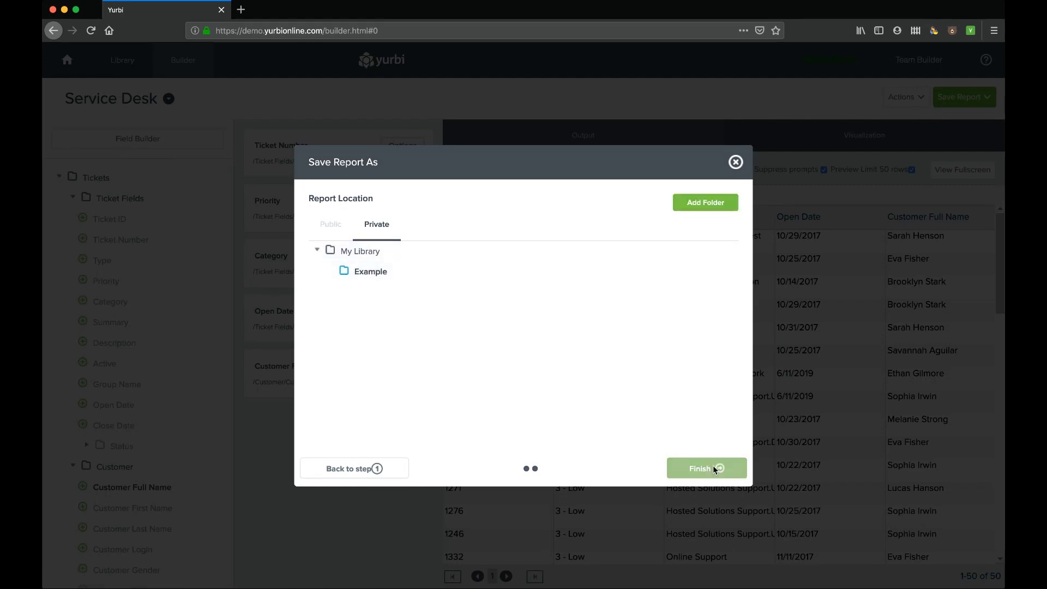
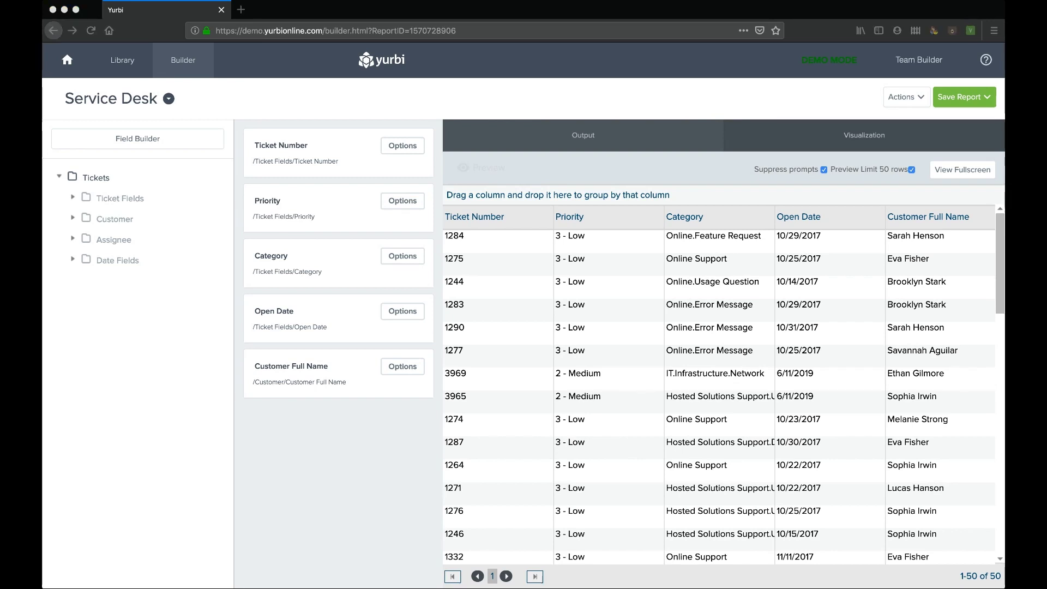
- Make the report a Pivot Grid with Priority columns, Category rows and Ticket Number counts
{"action": "left_click", "coordinate": [198, 160]}
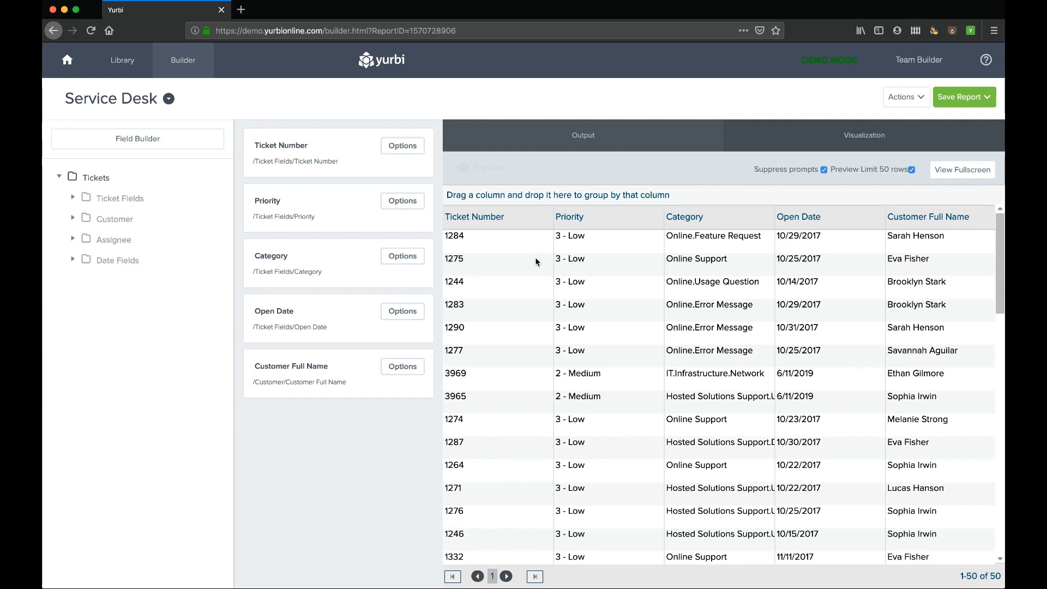
{"action": "mouse_move", "coordinate": [318, 210]}
{"action": "left_click", "coordinate": [862, 136]}
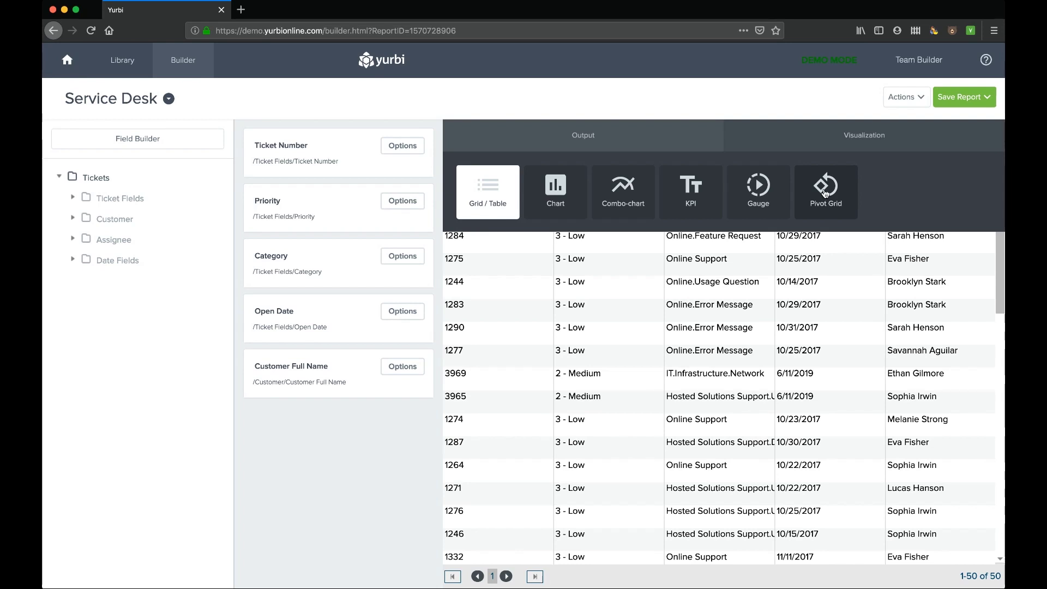
{"action": "left_click", "coordinate": [825, 193]}
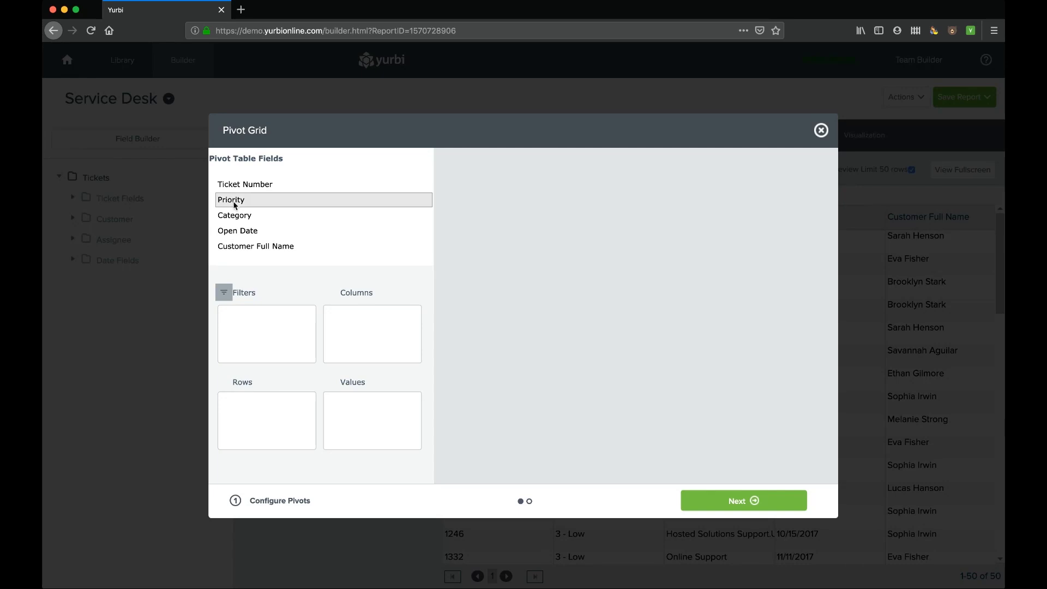
{"action": "left_click_drag", "start_coordinate": [233, 201], "coordinate": [372, 337]}
{"action": "left_click_drag", "start_coordinate": [224, 215], "coordinate": [250, 412]}
{"action": "left_click_drag", "start_coordinate": [237, 185], "coordinate": [346, 419]}
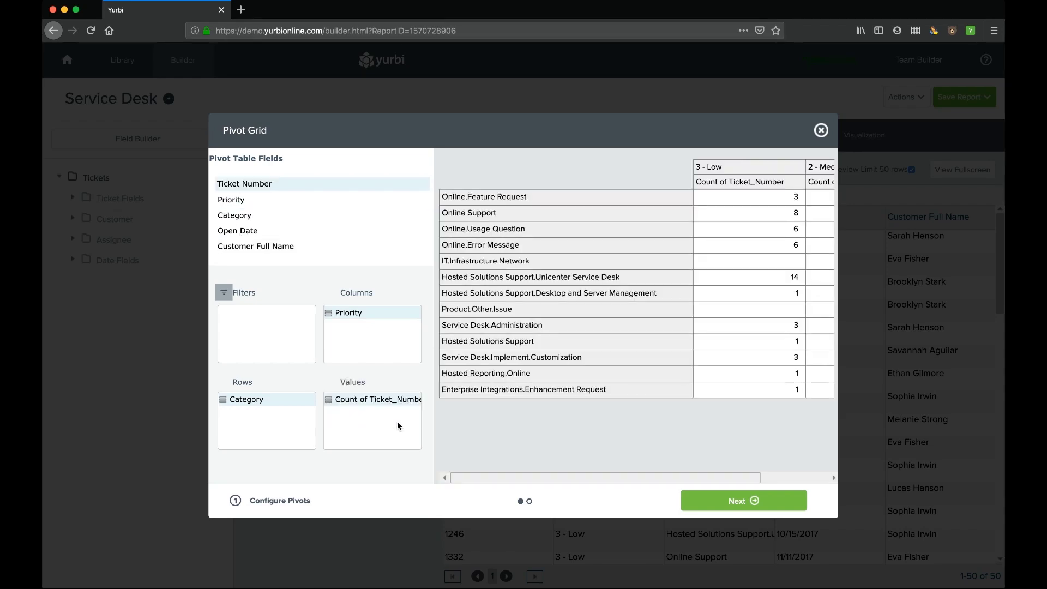
{"action": "mouse_move", "coordinate": [486, 474]}
{"action": "left_mouse_down"}
{"action": "mouse_move", "coordinate": [637, 473]}
{"action": "mouse_move", "coordinate": [476, 469]}
{"action": "left_mouse_up"}
{"action": "left_click", "coordinate": [332, 400]}
{"action": "left_click", "coordinate": [564, 270]}
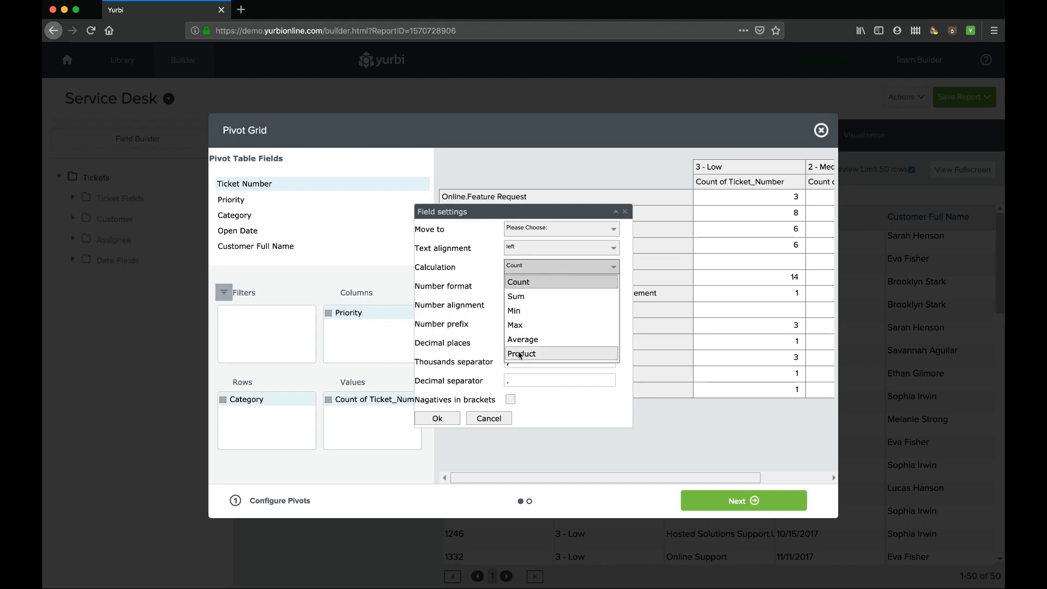
{"action": "left_click", "coordinate": [626, 212]}
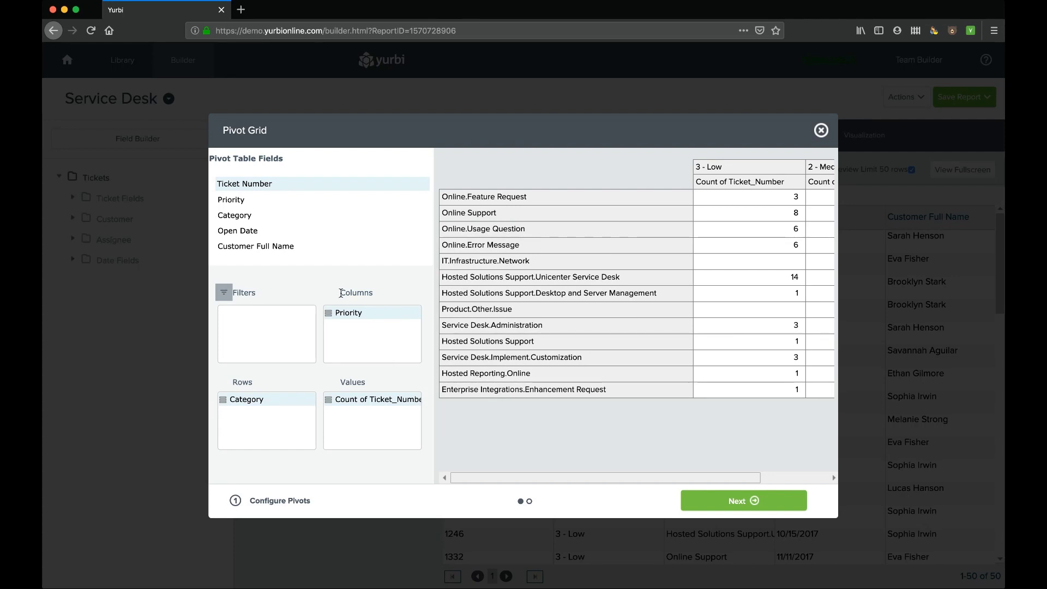
- Nest Customer Full Name under Category, expand two categories' customers, and finish the pivot grid
{"action": "left_click_drag", "start_coordinate": [241, 246], "coordinate": [247, 406]}
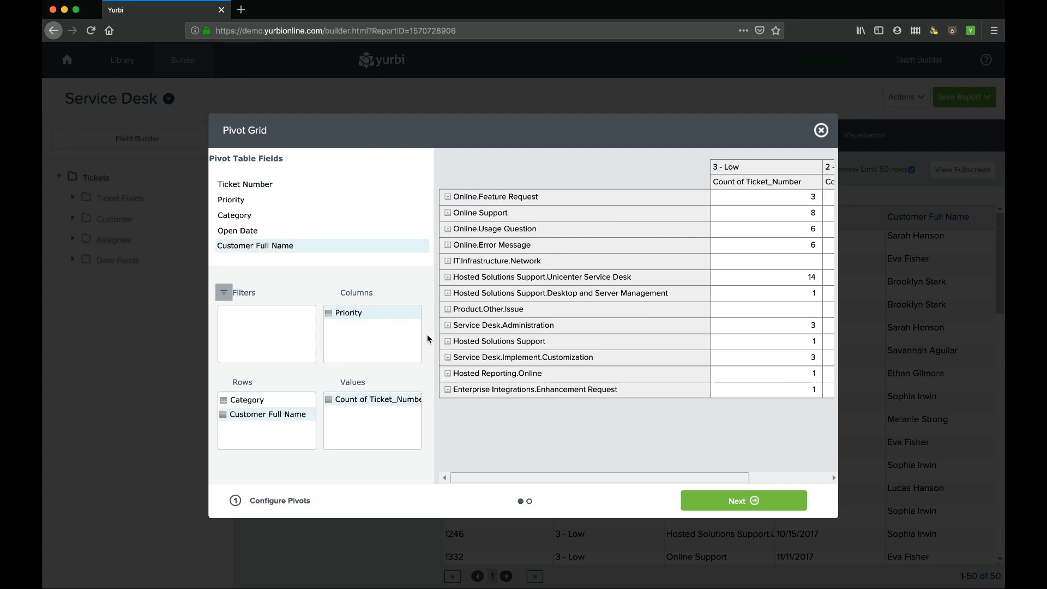
{"action": "left_click", "coordinate": [448, 260]}
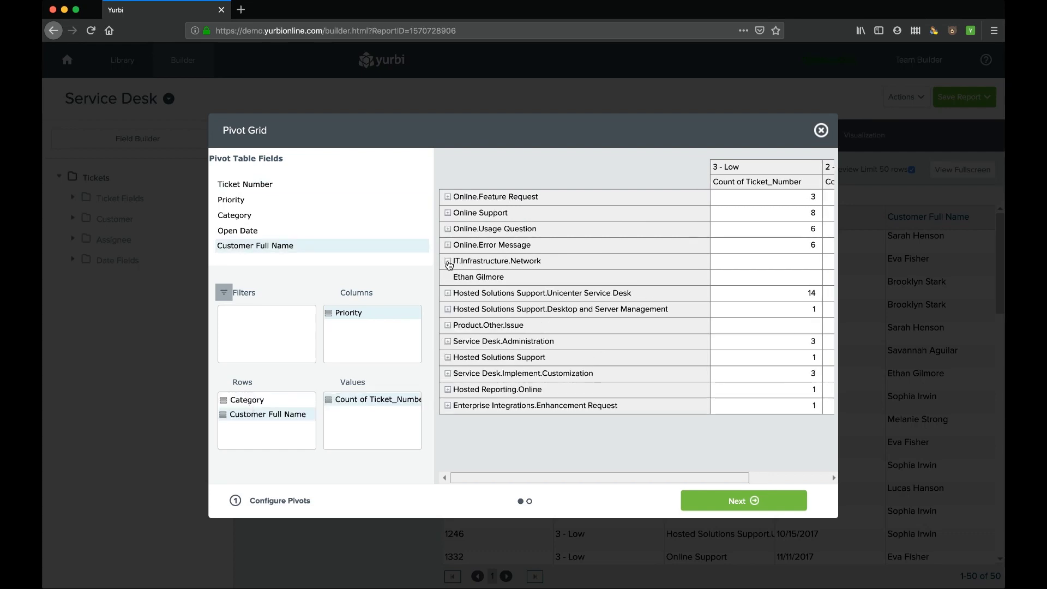
{"action": "left_click", "coordinate": [448, 293]}
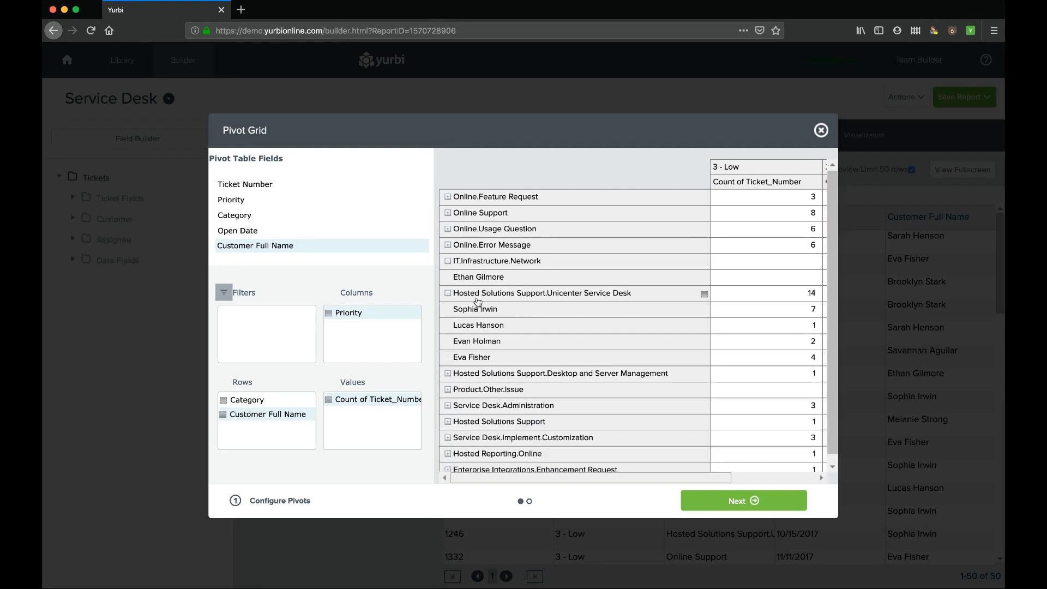
{"action": "left_click", "coordinate": [755, 501]}
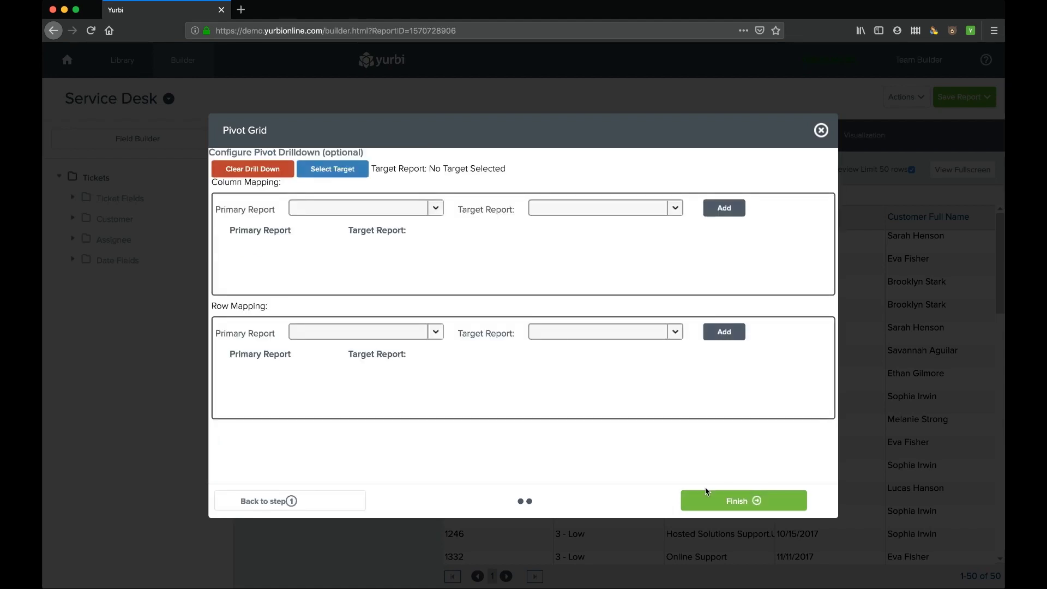
{"action": "left_click", "coordinate": [753, 502]}
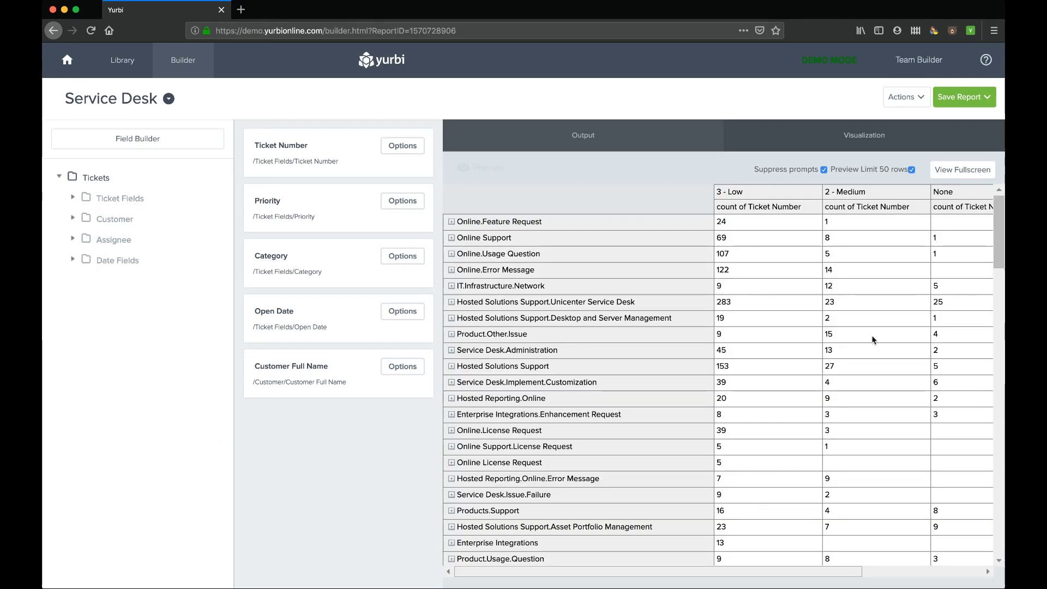
- Preview the pivot full-screen sorted by 3 - Low descending, then return to the visualization choices
{"action": "left_click", "coordinate": [962, 169]}
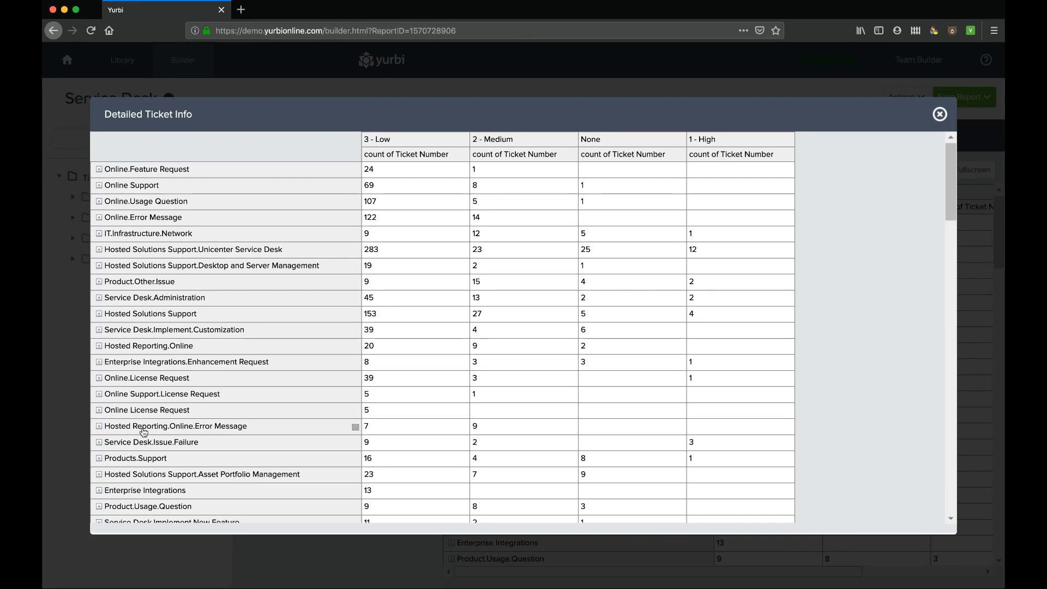
{"action": "scroll", "coordinate": [144, 432], "scroll_direction": "down", "scroll_amount": 3}
{"action": "scroll", "coordinate": [144, 432], "scroll_direction": "up", "scroll_amount": 3}
{"action": "left_click", "coordinate": [440, 159]}
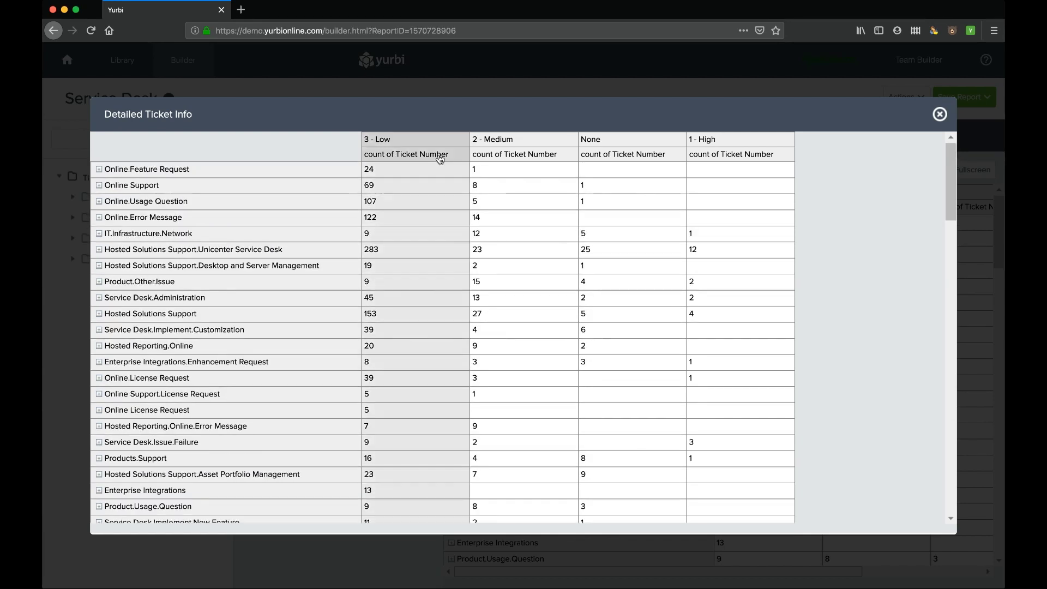
{"action": "left_click", "coordinate": [464, 155]}
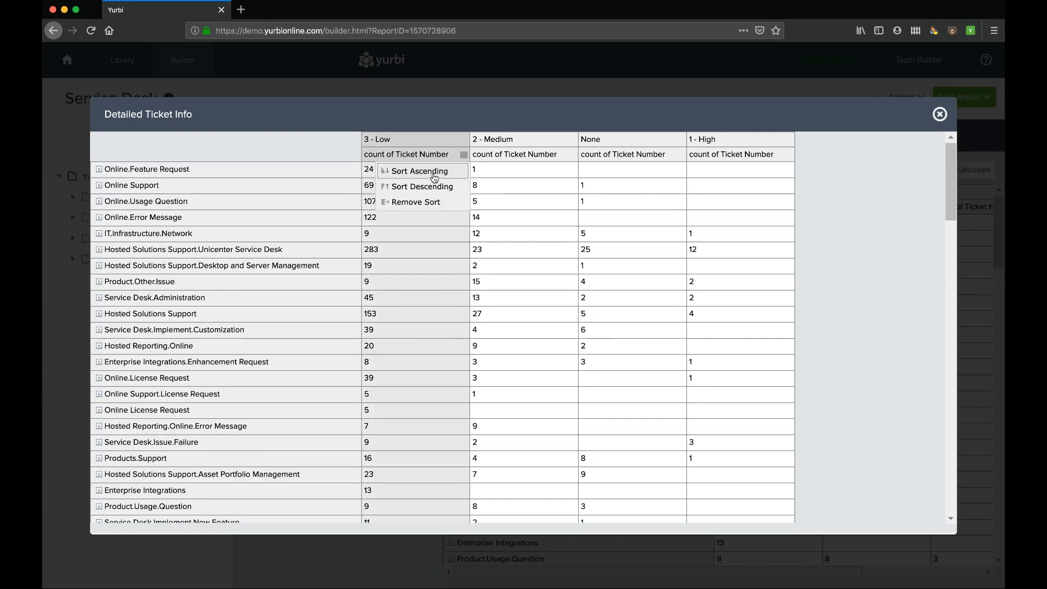
{"action": "left_click", "coordinate": [435, 171]}
{"action": "left_click", "coordinate": [464, 155]}
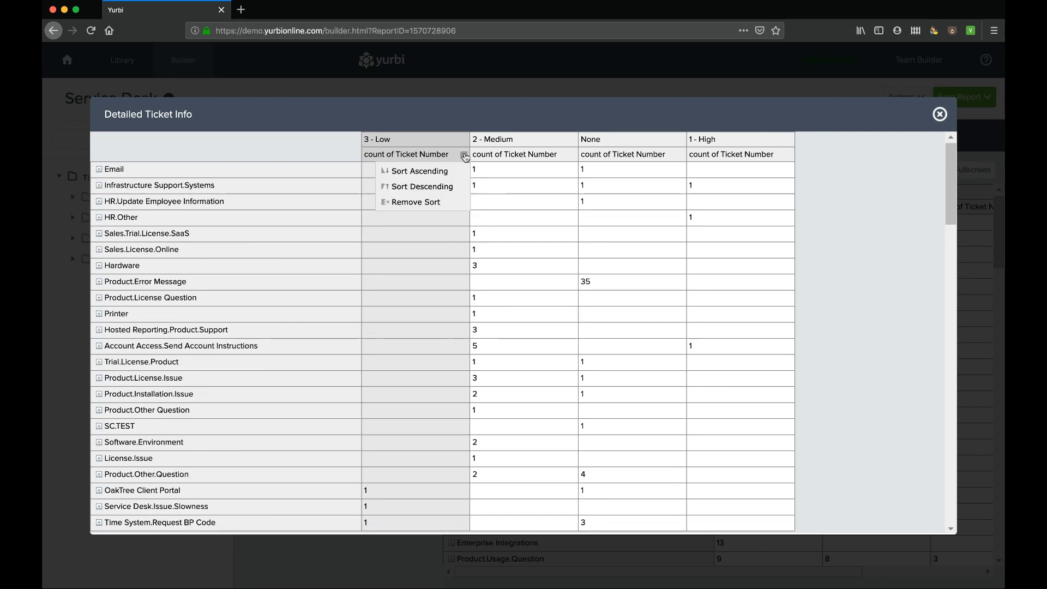
{"action": "left_click", "coordinate": [423, 187]}
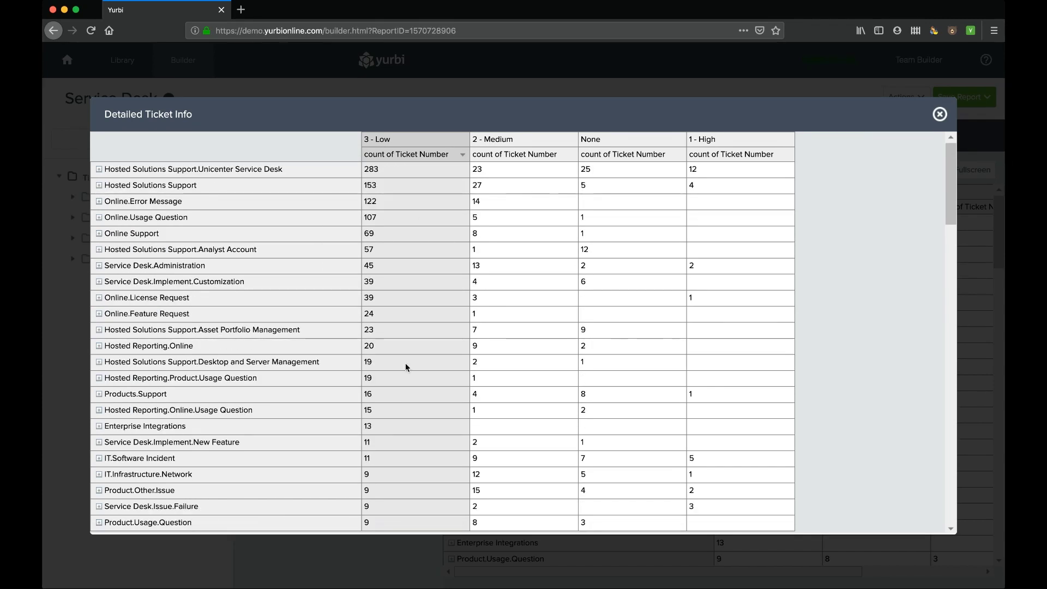
{"action": "left_click", "coordinate": [940, 114]}
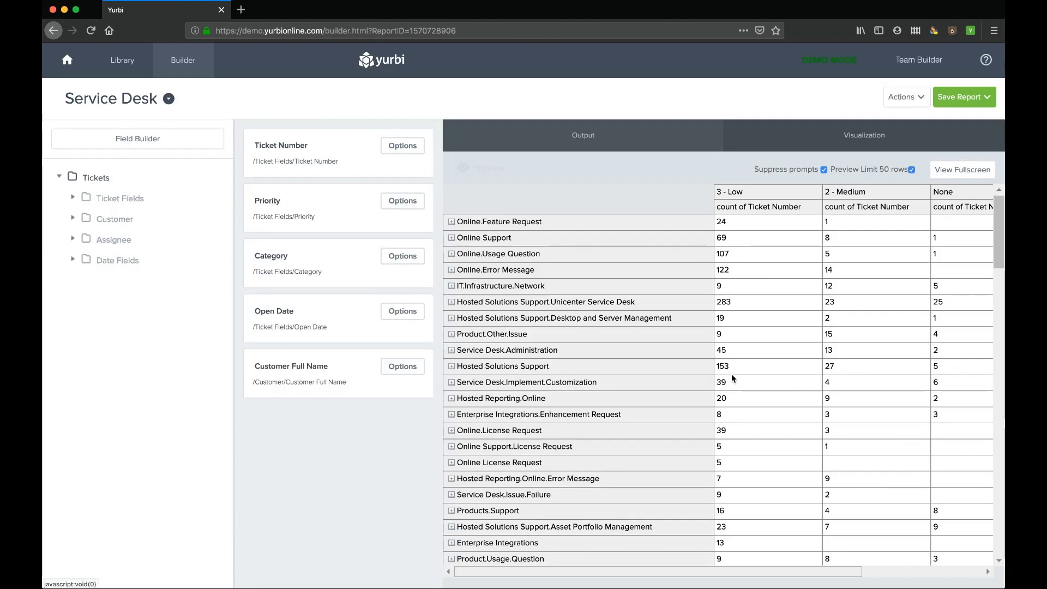
{"action": "left_click", "coordinate": [841, 135]}
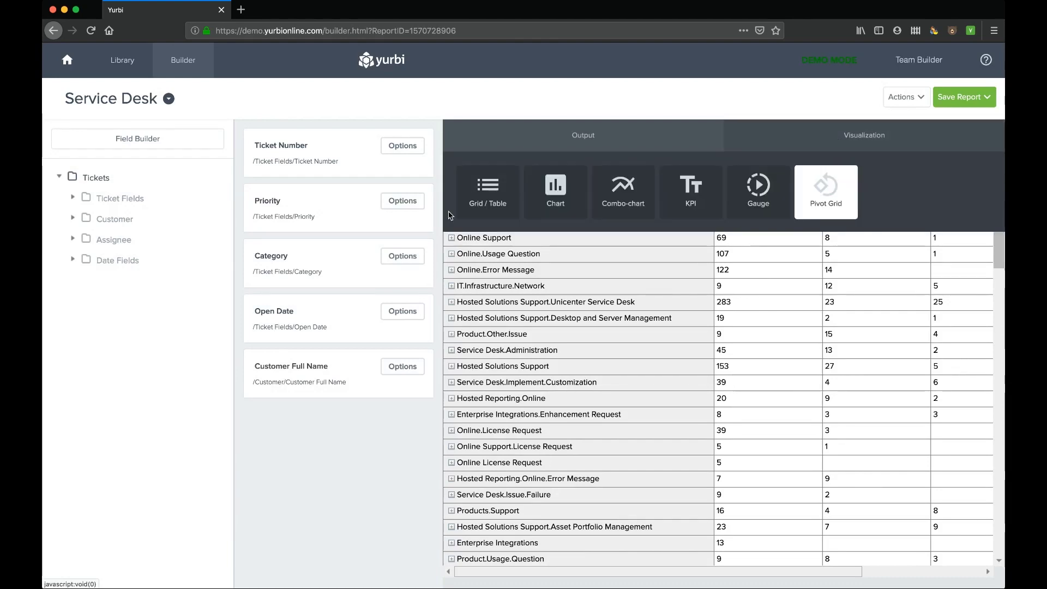
- Switch back to Grid / Table and add a Category equals Email criterion
{"action": "left_click", "coordinate": [495, 190]}
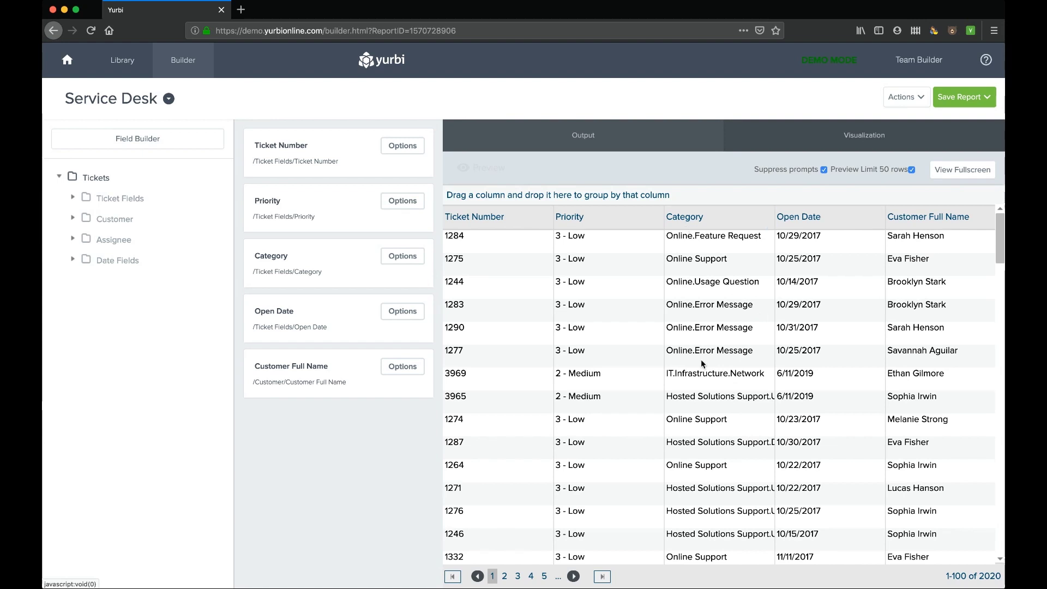
{"action": "mouse_move", "coordinate": [369, 267]}
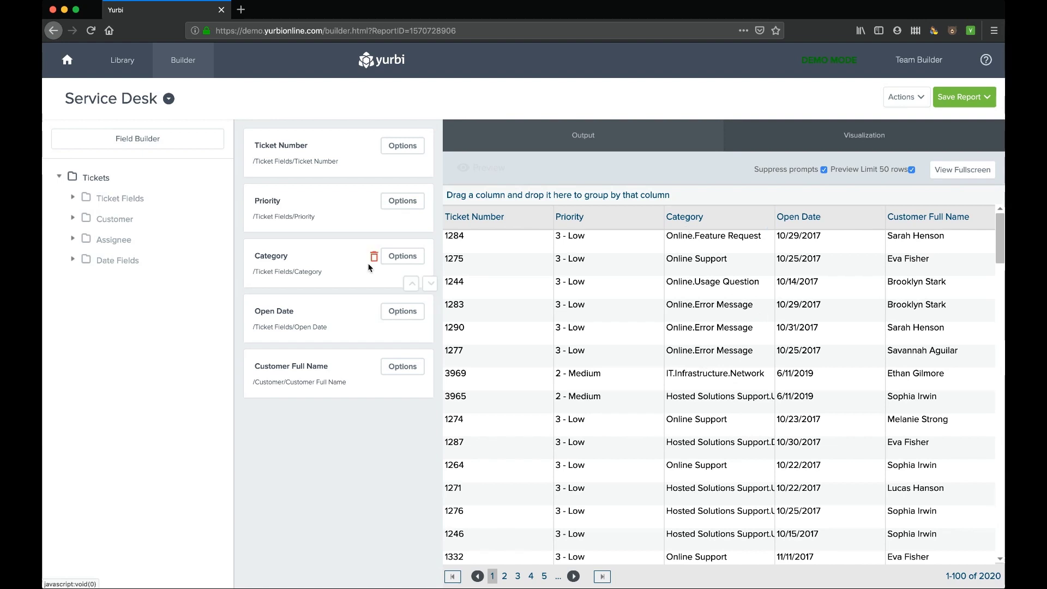
{"action": "left_click", "coordinate": [398, 262]}
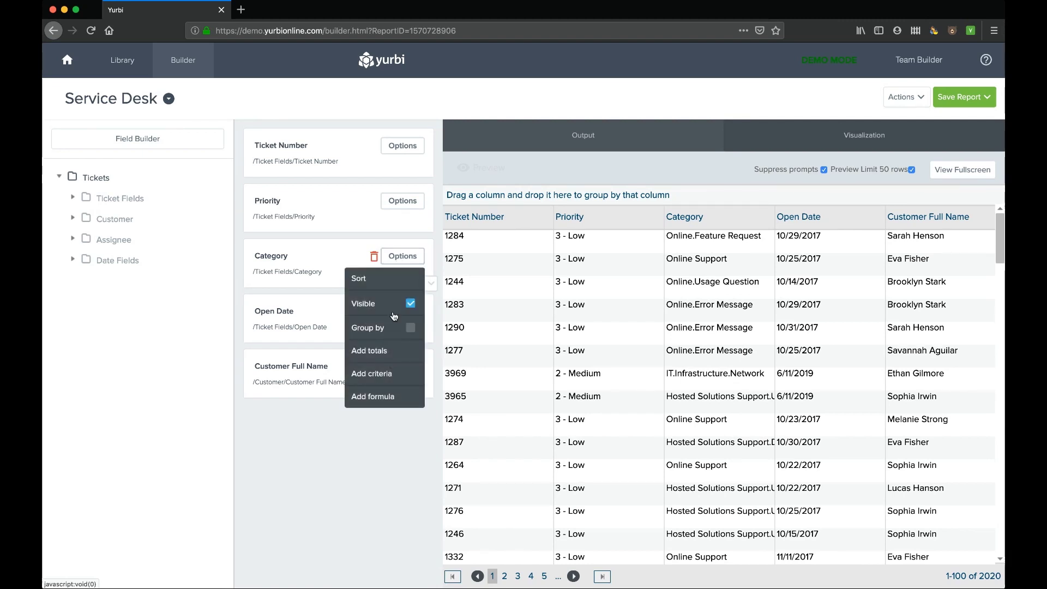
{"action": "left_click", "coordinate": [371, 375]}
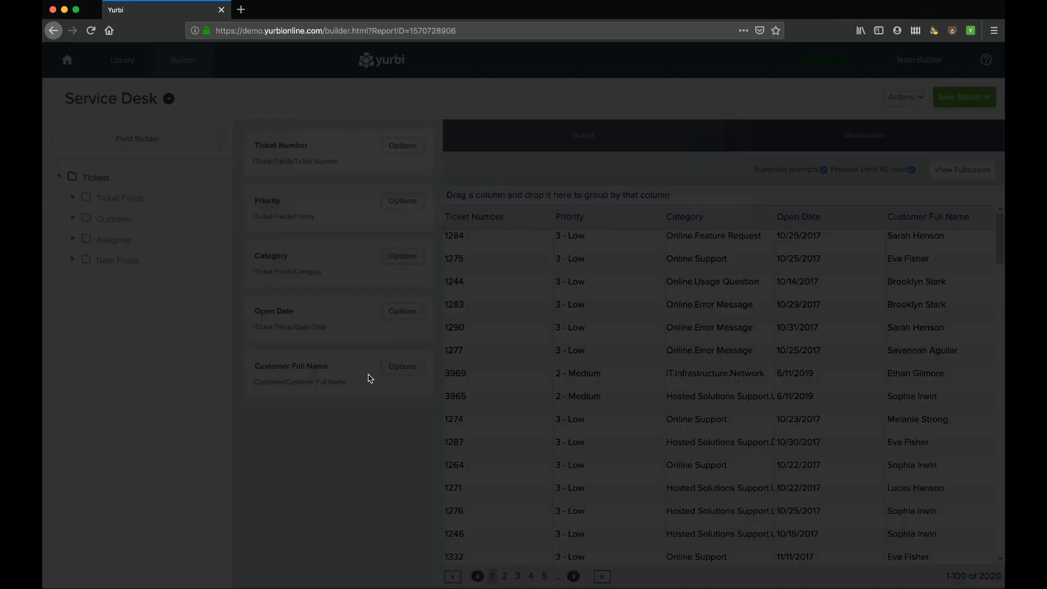
{"action": "left_click", "coordinate": [716, 149]}
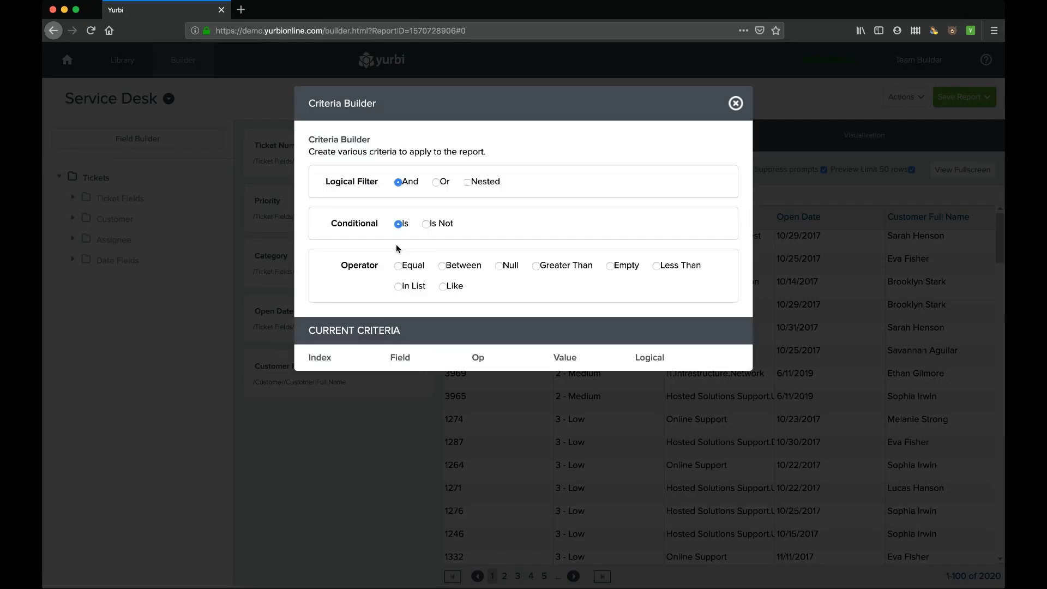
{"action": "left_click", "coordinate": [398, 266]}
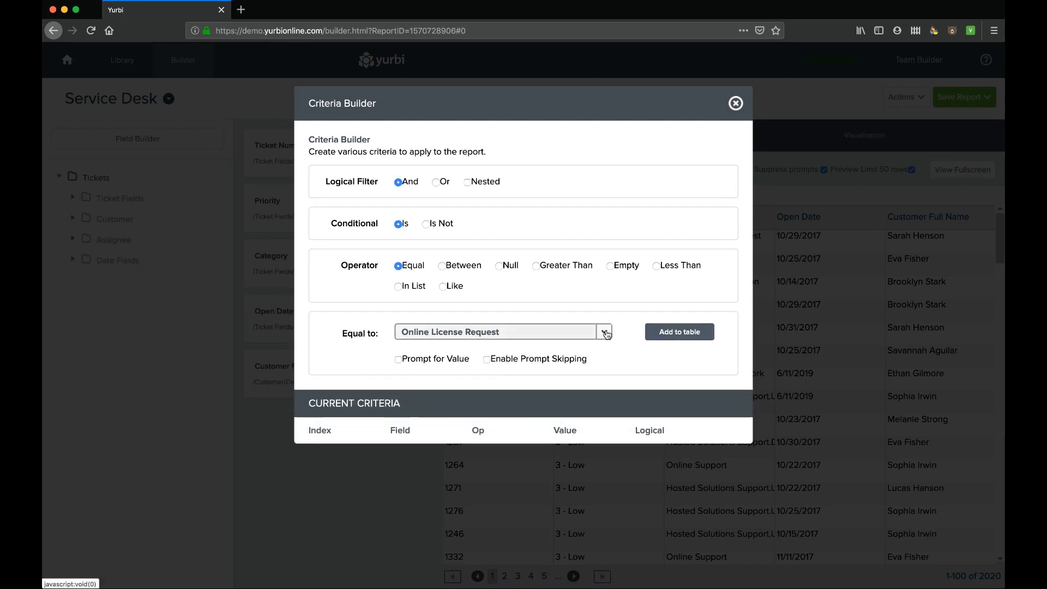
{"action": "left_click", "coordinate": [604, 332]}
{"action": "scroll", "coordinate": [479, 400], "scroll_direction": "down", "scroll_amount": 5}
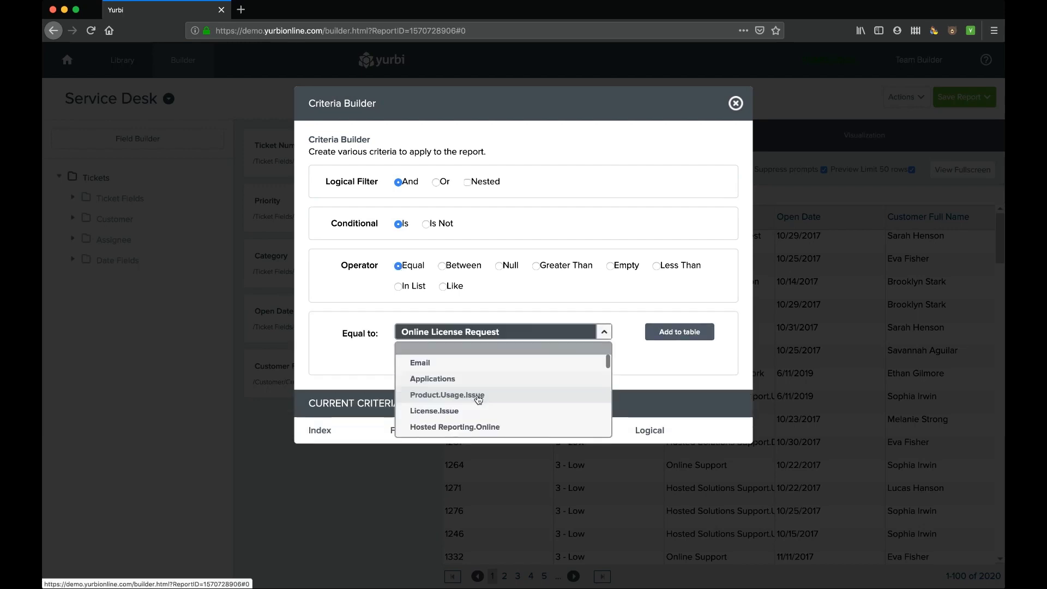
{"action": "left_click", "coordinate": [436, 371]}
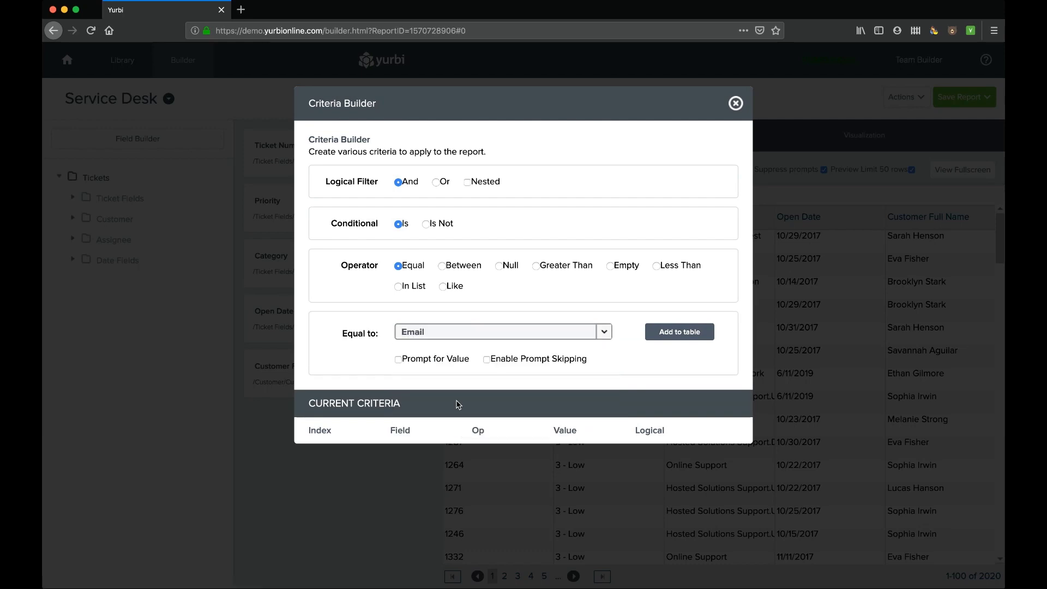
{"action": "left_click", "coordinate": [680, 332]}
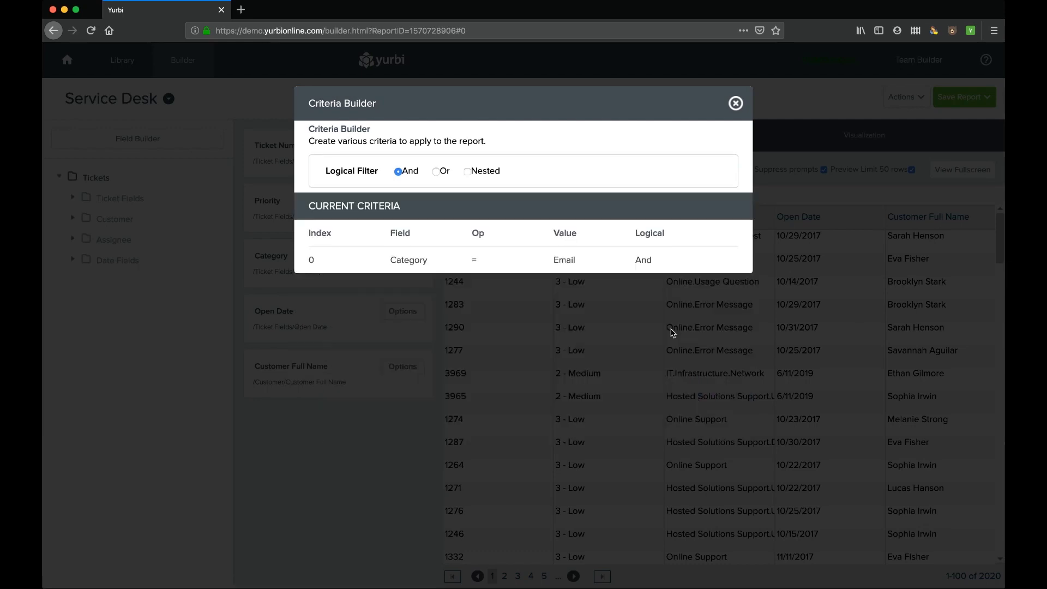
{"action": "left_click", "coordinate": [735, 104]}
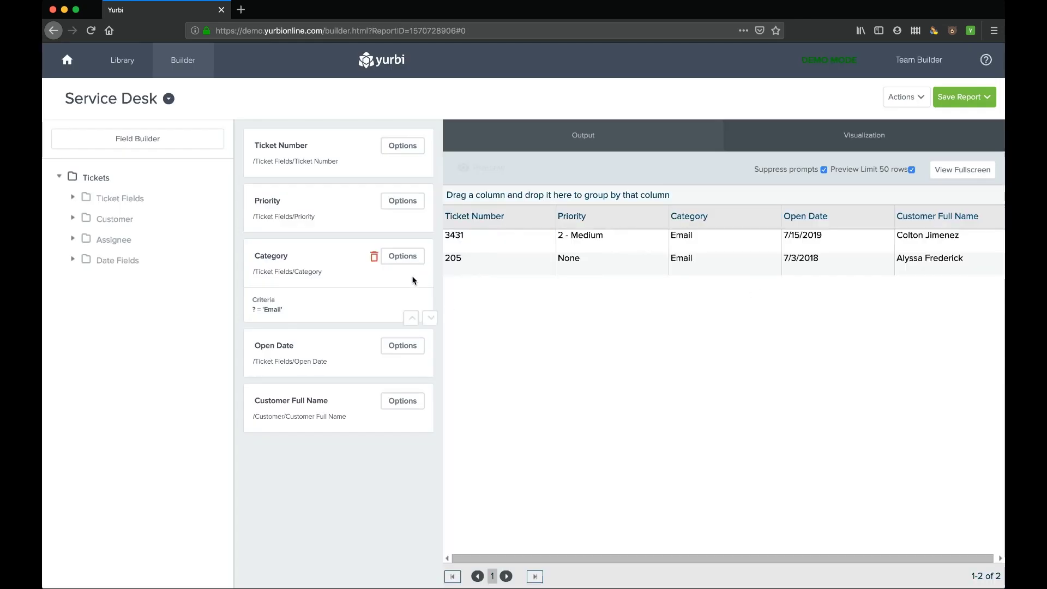
{"action": "left_click", "coordinate": [404, 256]}
- Change the Category criterion to prompt for its value when the report runs
{"action": "left_click", "coordinate": [382, 374]}
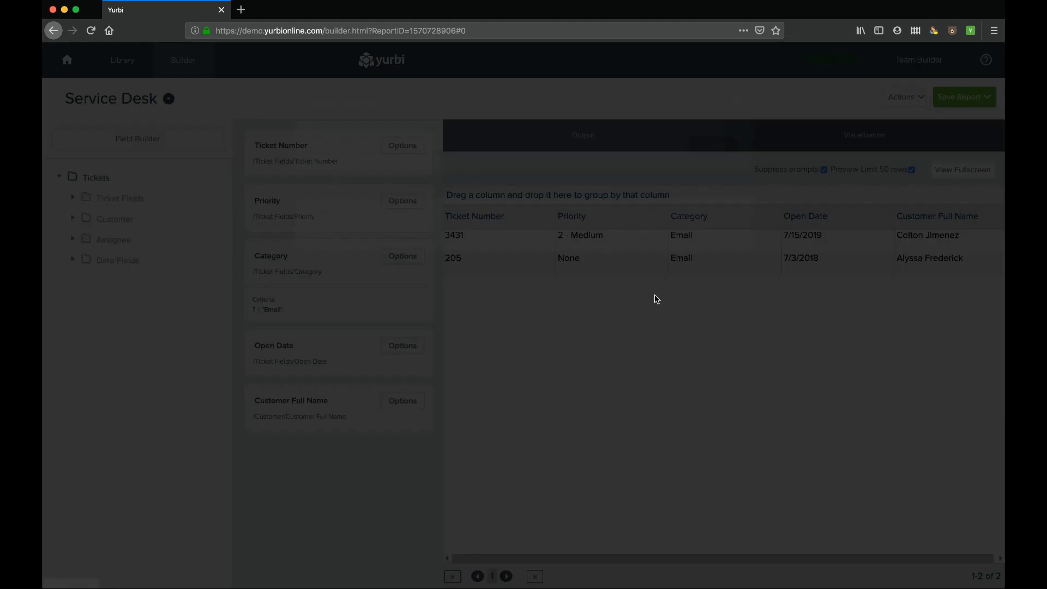
{"action": "left_click", "coordinate": [717, 239]}
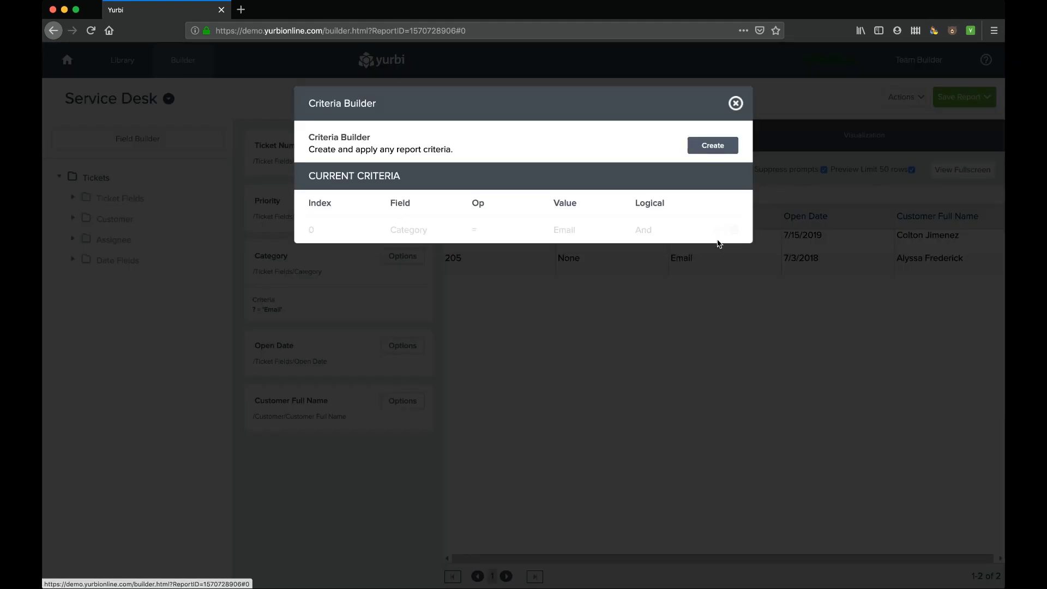
{"action": "left_click", "coordinate": [398, 360]}
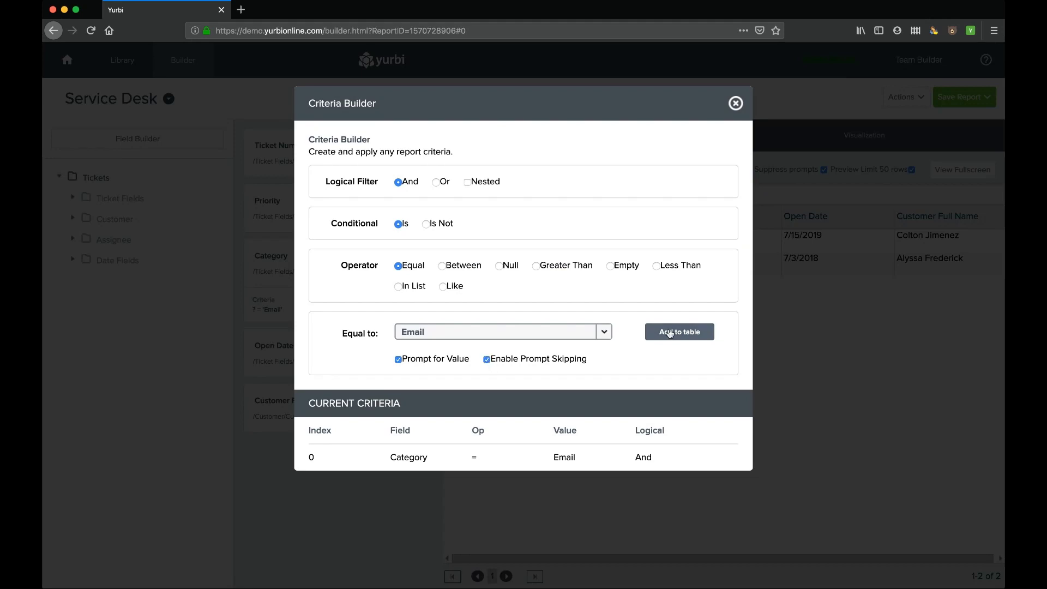
{"action": "left_click", "coordinate": [672, 331]}
{"action": "left_click", "coordinate": [736, 103]}
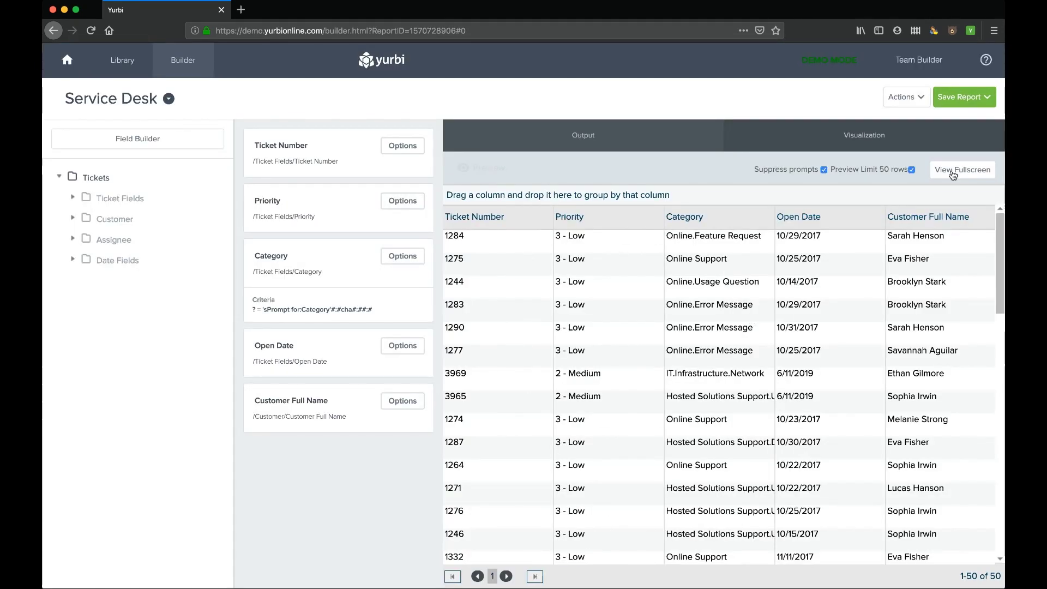
- Run the full report with Email chosen at the Category prompt, then close the preview
{"action": "left_click", "coordinate": [964, 172]}
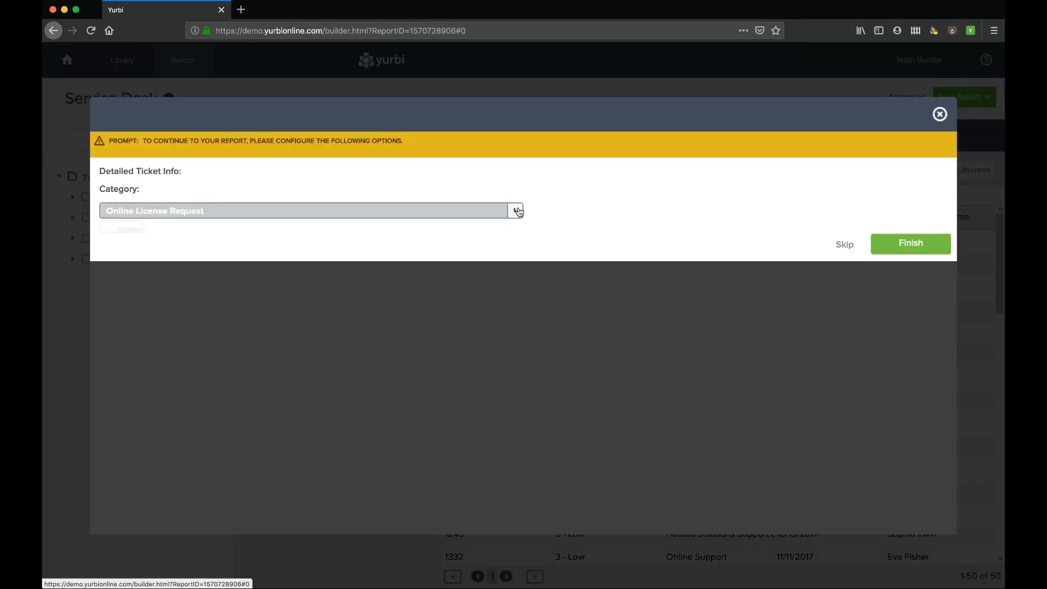
{"action": "left_click", "coordinate": [515, 211]}
{"action": "scroll", "coordinate": [317, 308], "scroll_direction": "down", "scroll_amount": 5}
{"action": "left_click", "coordinate": [316, 307]}
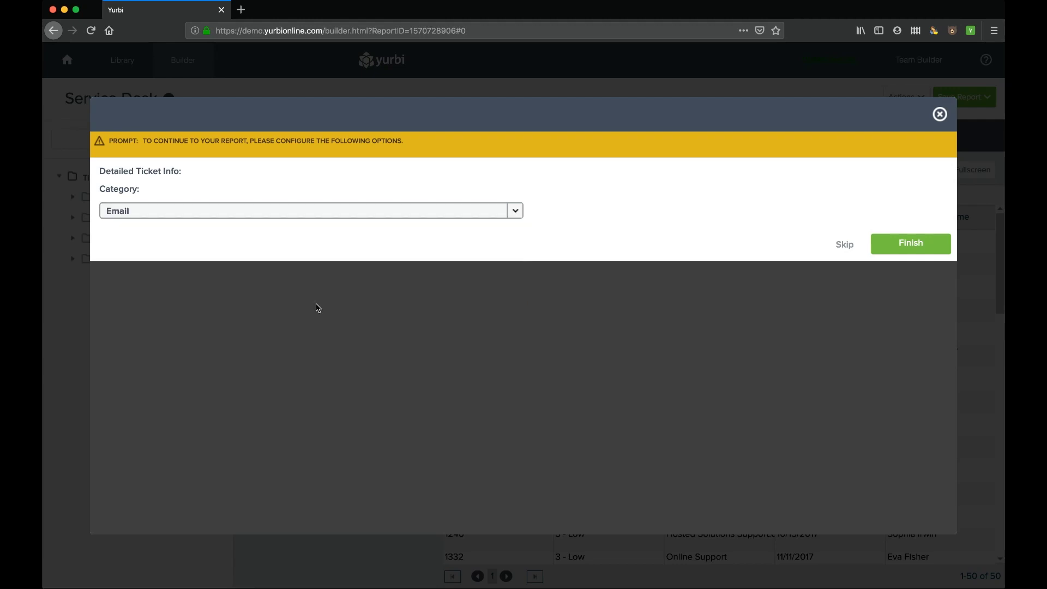
{"action": "left_click", "coordinate": [909, 246]}
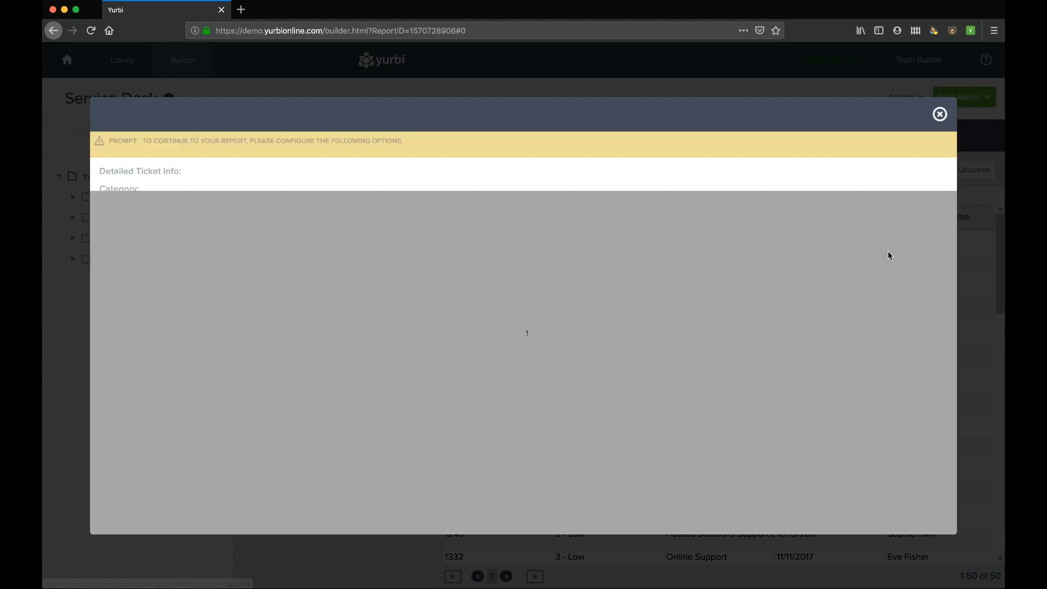
{"action": "left_click", "coordinate": [940, 114]}
{"action": "left_click", "coordinate": [407, 257]}
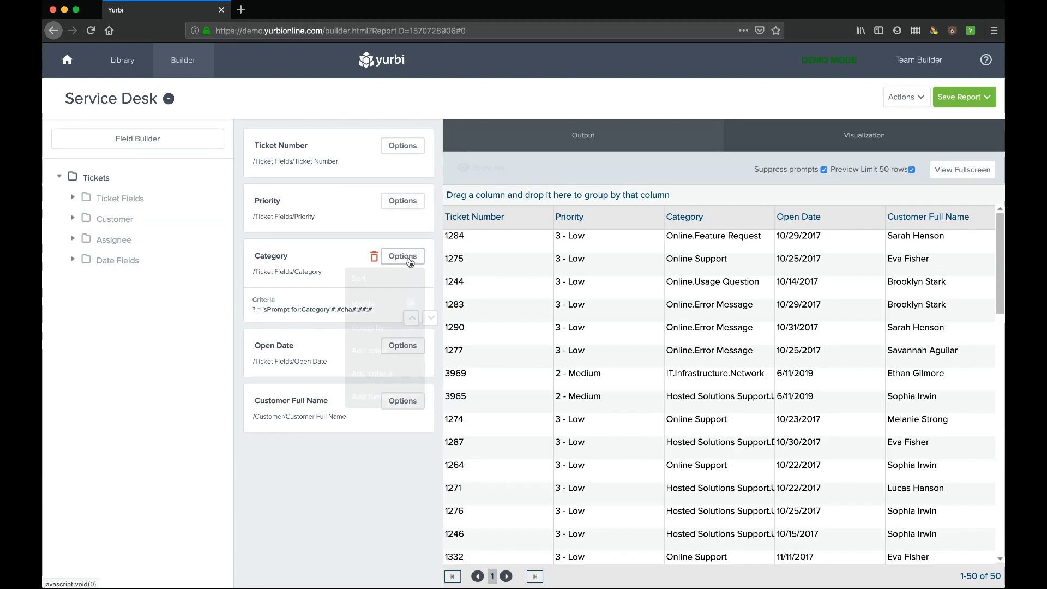
- Set the Category criterion to In List with Prompt for Value and Enable Prompt Skipping
{"action": "left_click", "coordinate": [384, 374]}
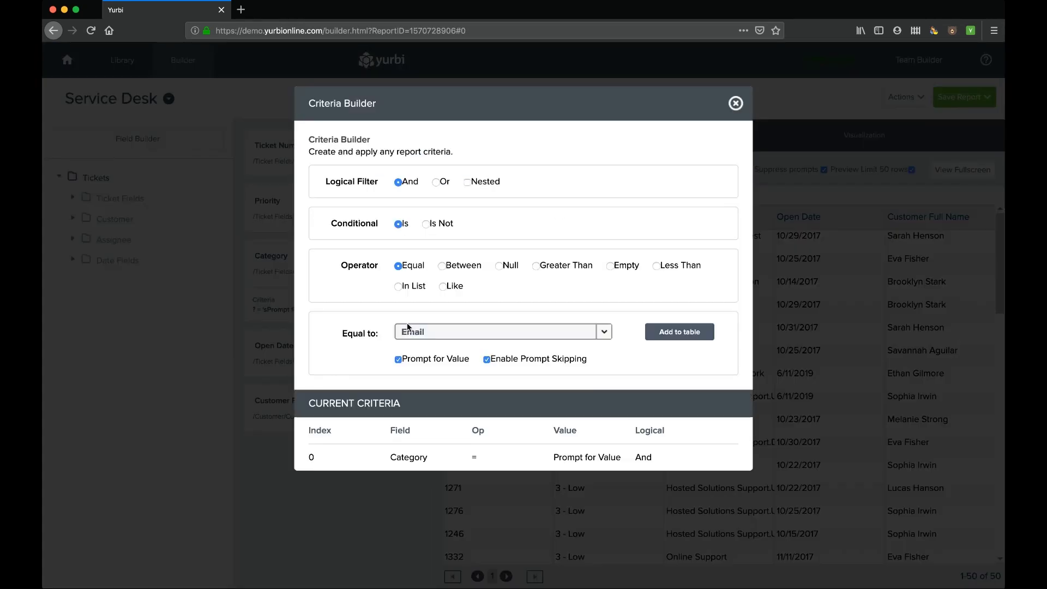
{"action": "left_click", "coordinate": [399, 286]}
{"action": "left_click", "coordinate": [399, 364]}
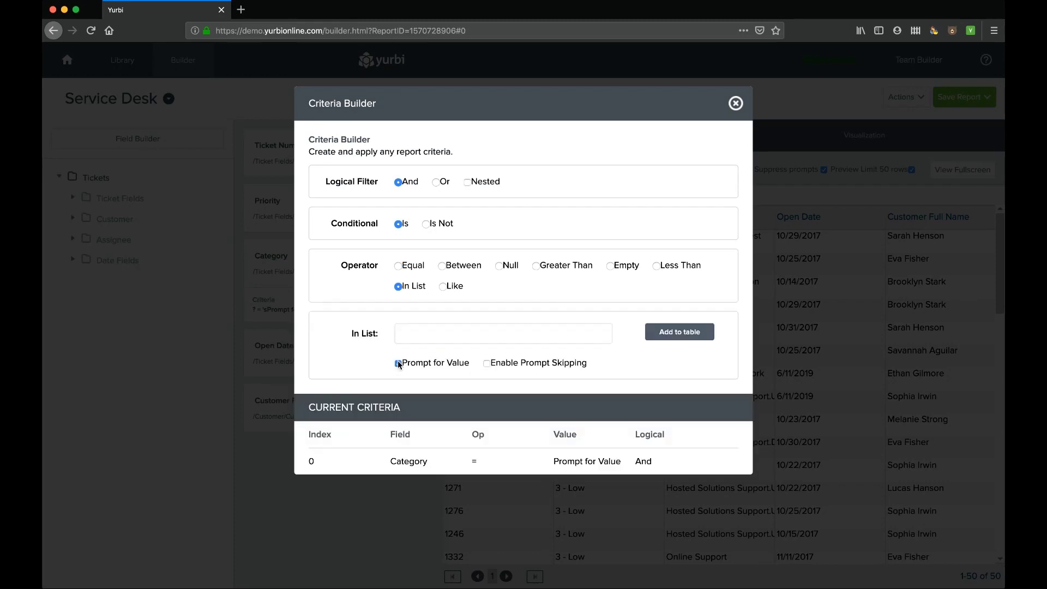
{"action": "left_click", "coordinate": [487, 365]}
{"action": "left_click", "coordinate": [665, 339]}
{"action": "left_click", "coordinate": [736, 104]}
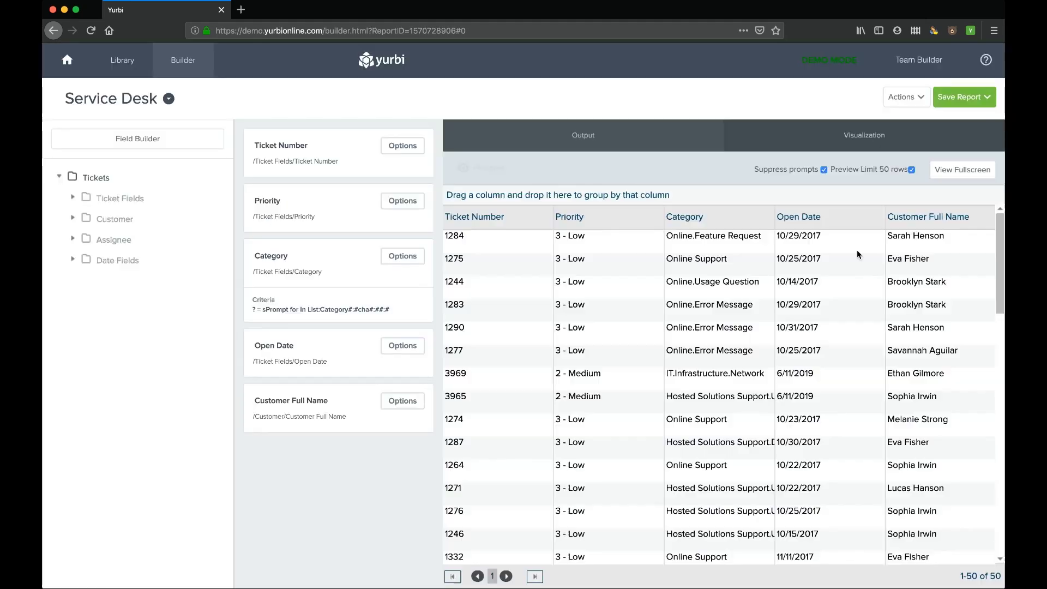
- Run the report for Product.Support, Products.Support and IT.Infrastructure.Servers, grouped by Category
{"action": "left_click", "coordinate": [956, 169]}
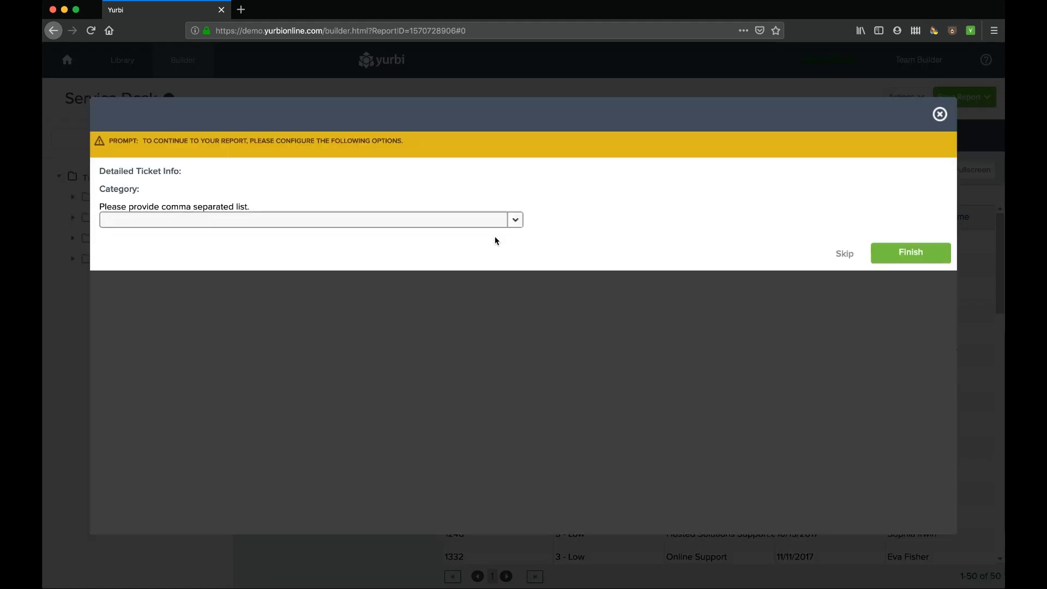
{"action": "left_click", "coordinate": [515, 220]}
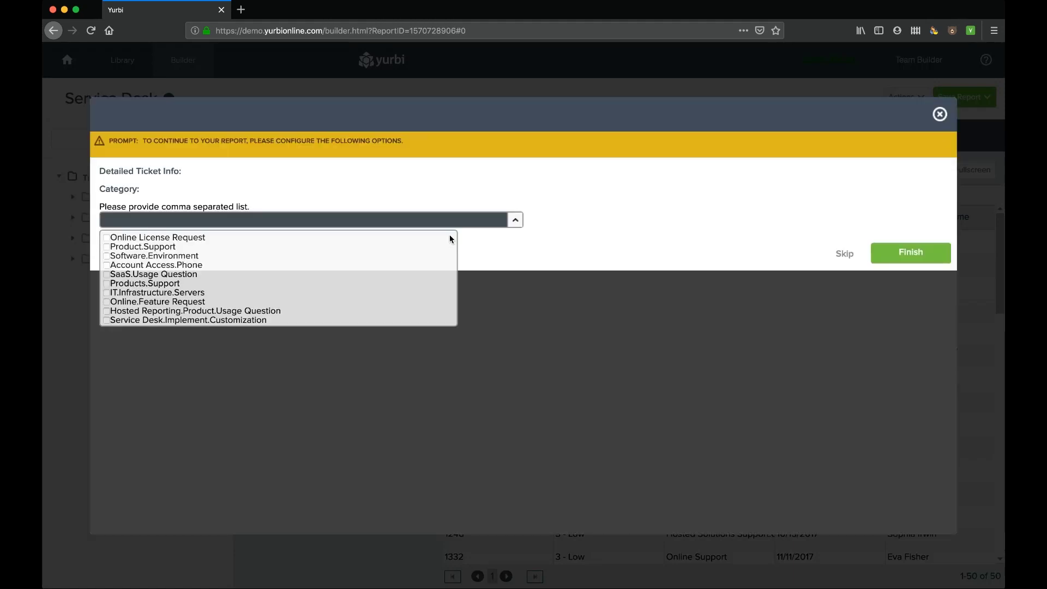
{"action": "left_click", "coordinate": [107, 248]}
{"action": "left_click", "coordinate": [107, 285]}
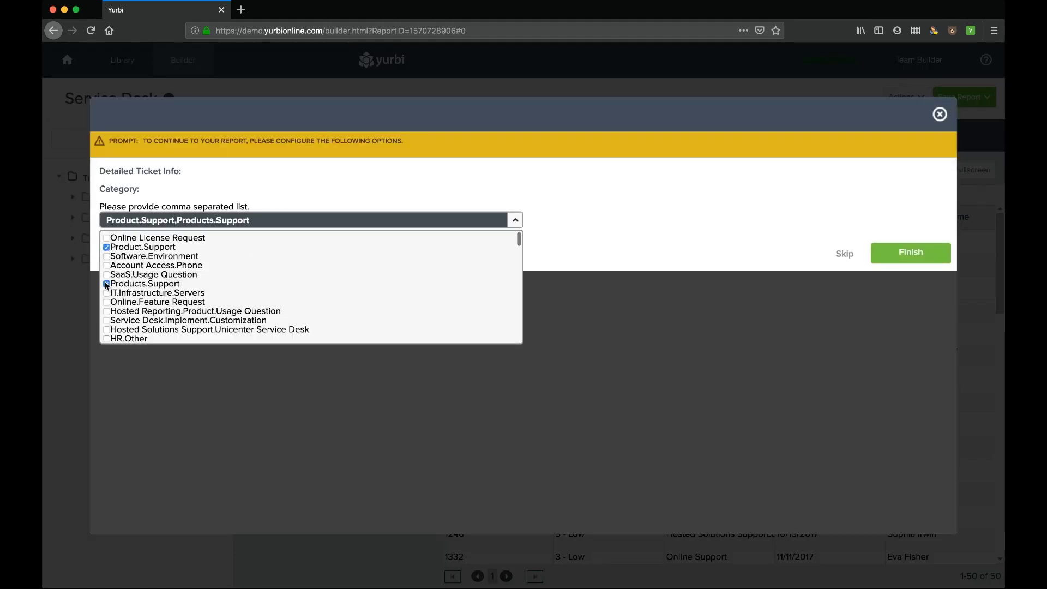
{"action": "left_click", "coordinate": [107, 294]}
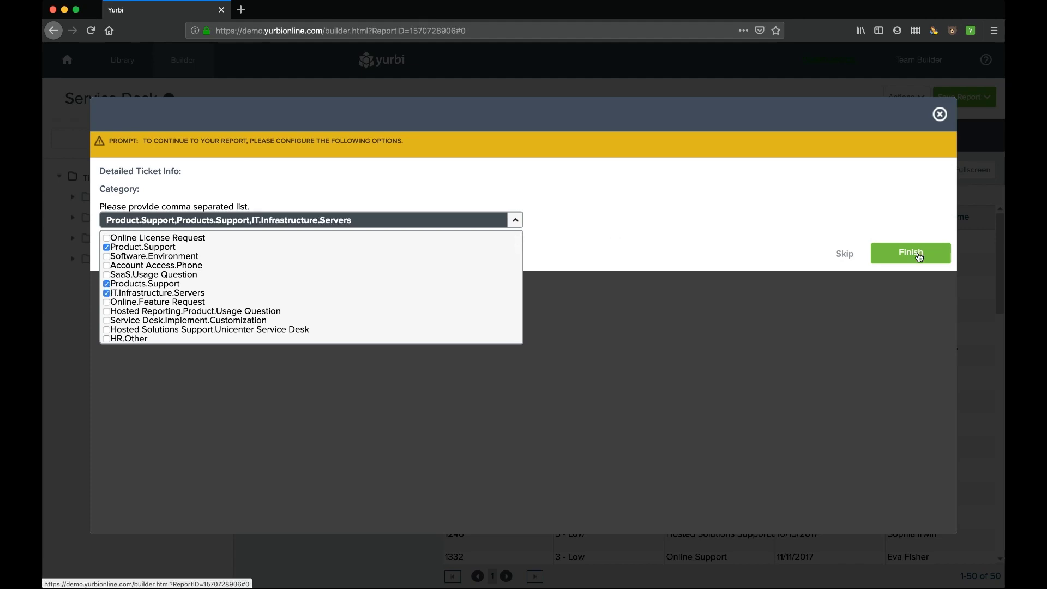
{"action": "left_click", "coordinate": [911, 252]}
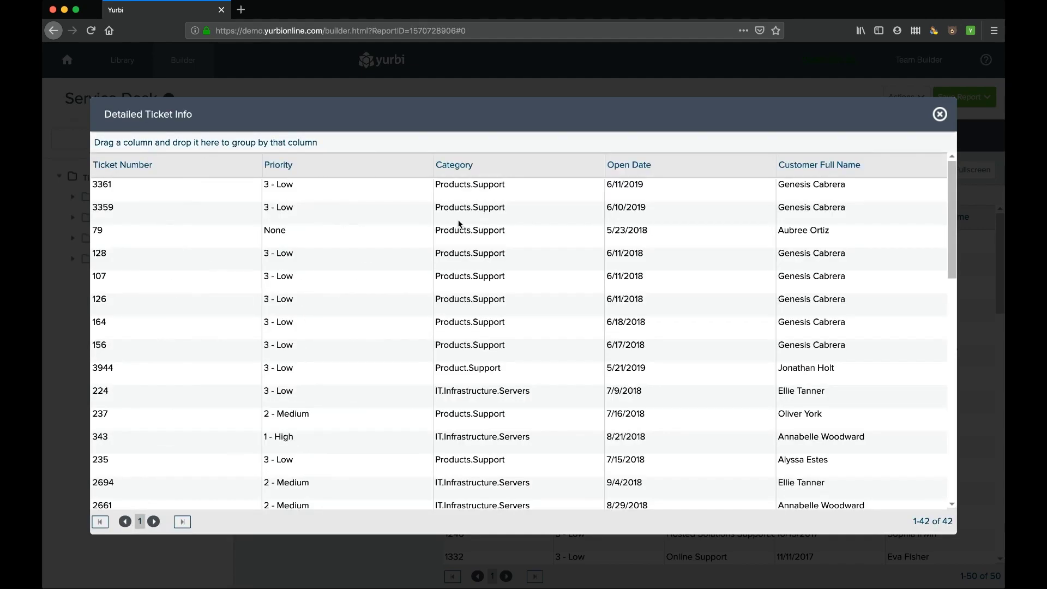
{"action": "left_click_drag", "start_coordinate": [473, 165], "coordinate": [471, 148]}
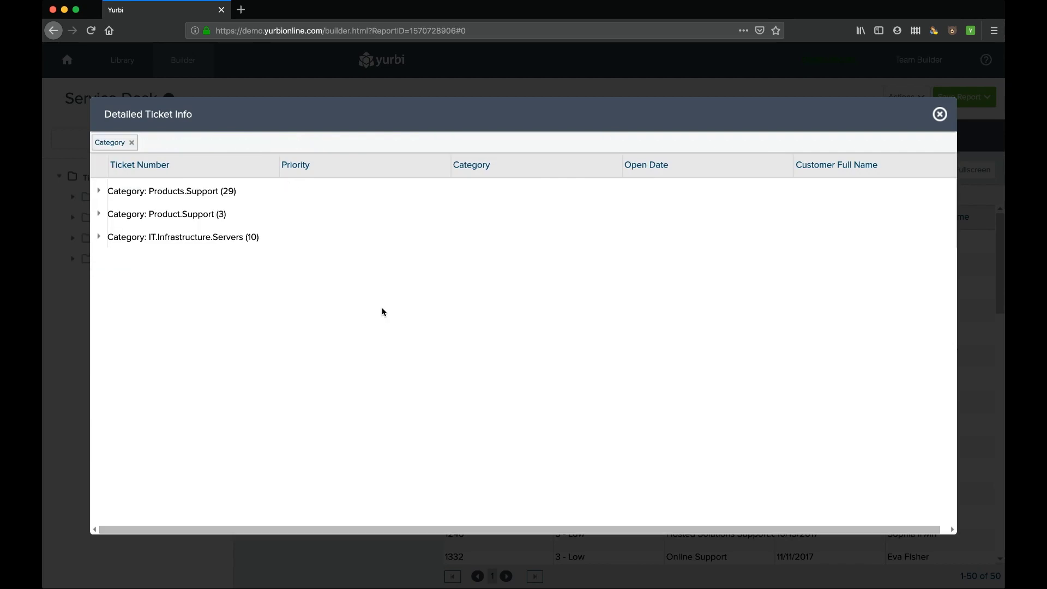
{"action": "left_click", "coordinate": [940, 114]}
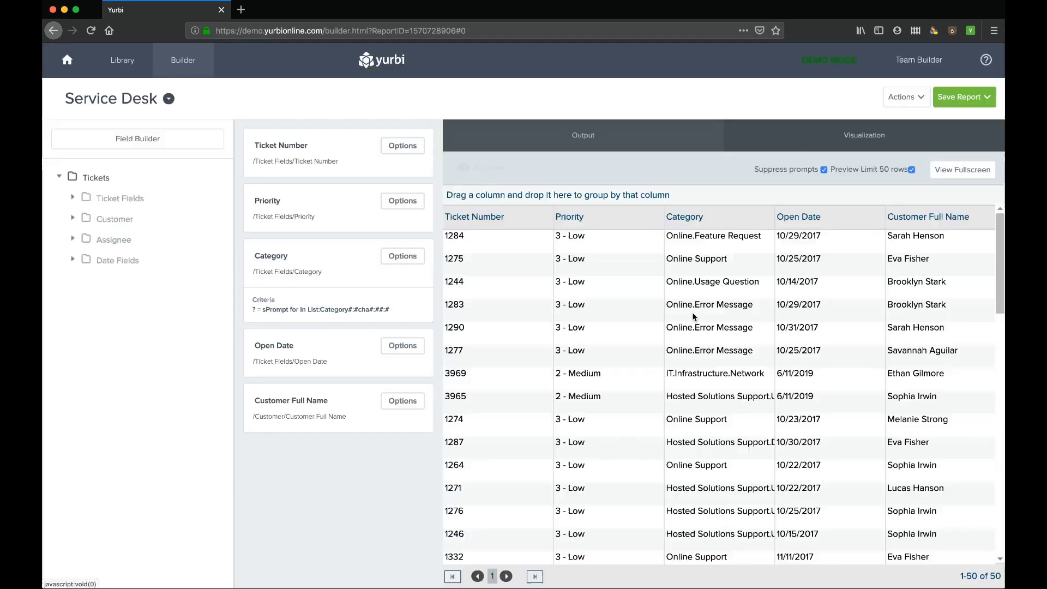
- Delete the Category criterion from the report
{"action": "left_click", "coordinate": [403, 256]}
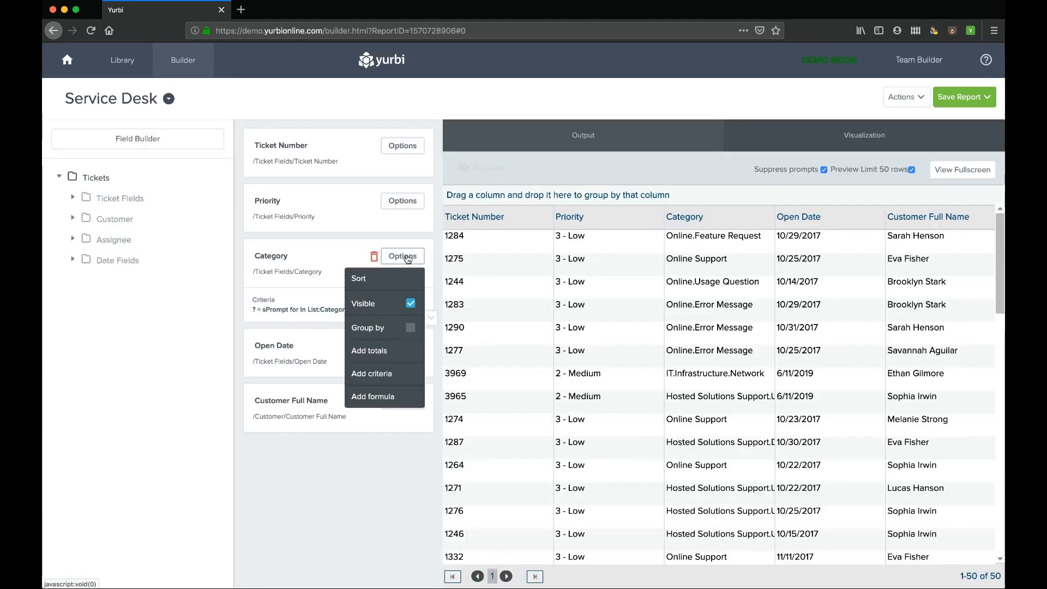
{"action": "left_click", "coordinate": [396, 373]}
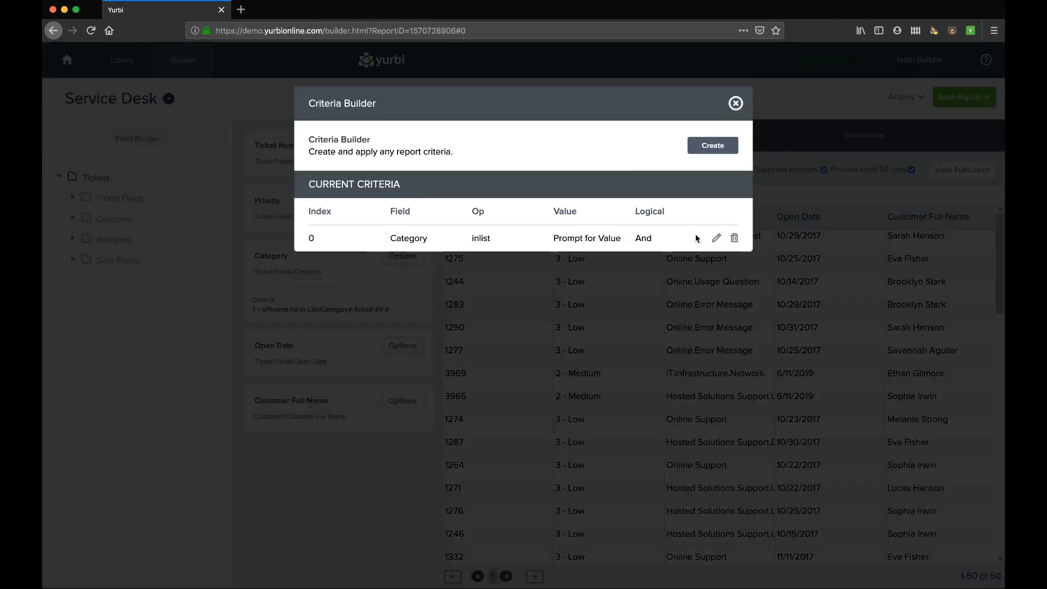
{"action": "left_click", "coordinate": [732, 239]}
{"action": "left_click", "coordinate": [735, 103]}
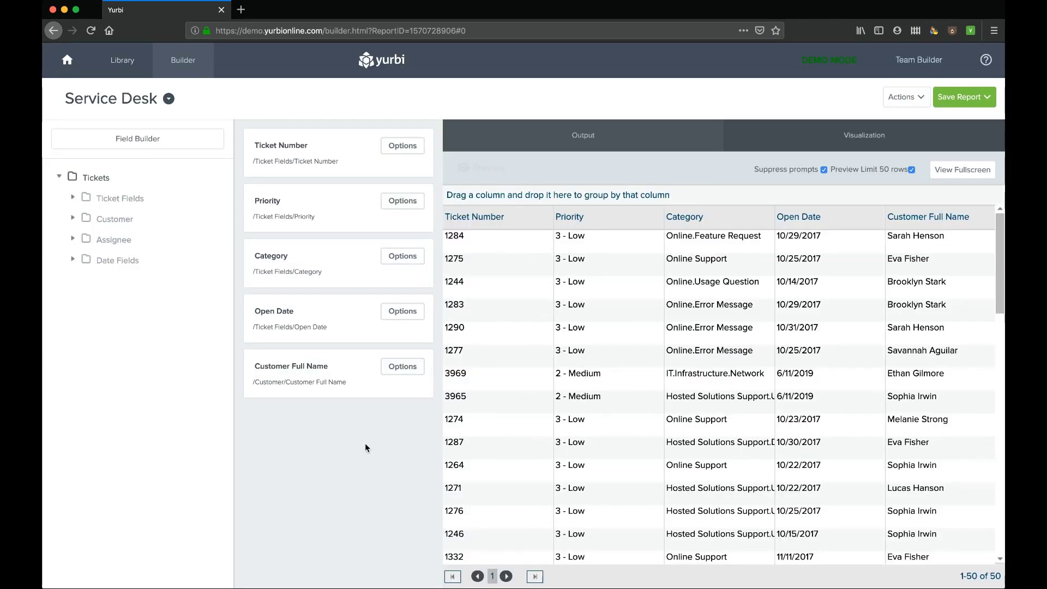
- Try an Open Date Equal Today criterion, then close the builder without adding it
{"action": "left_click", "coordinate": [403, 311]}
{"action": "left_click", "coordinate": [401, 427]}
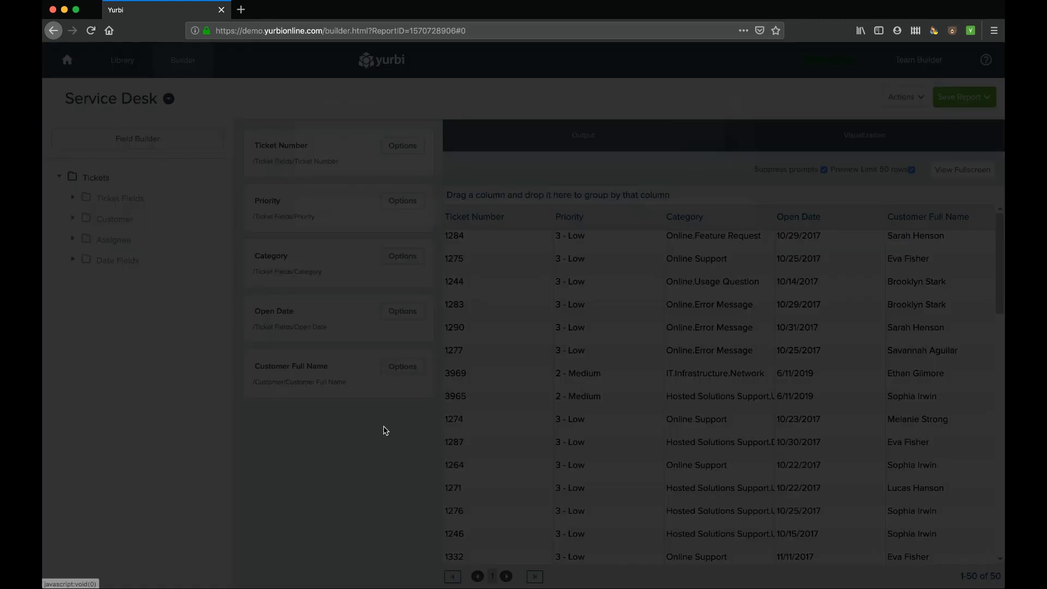
{"action": "left_click", "coordinate": [710, 146]}
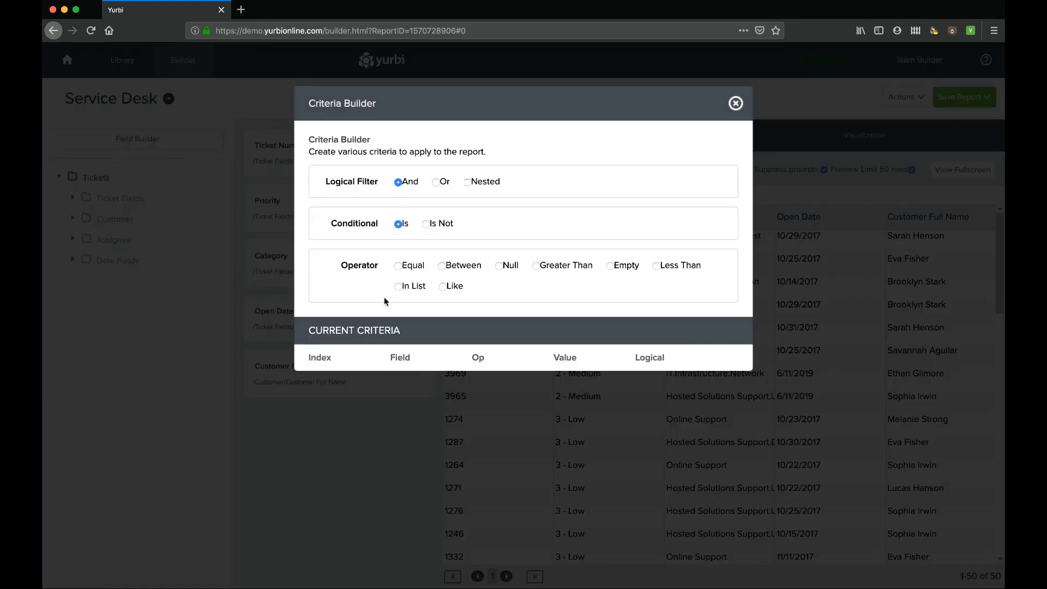
{"action": "left_click", "coordinate": [398, 265]}
{"action": "left_click", "coordinate": [603, 333]}
{"action": "scroll", "coordinate": [476, 430], "scroll_direction": "up", "scroll_amount": 3}
{"action": "scroll", "coordinate": [437, 428], "scroll_direction": "down", "scroll_amount": 5}
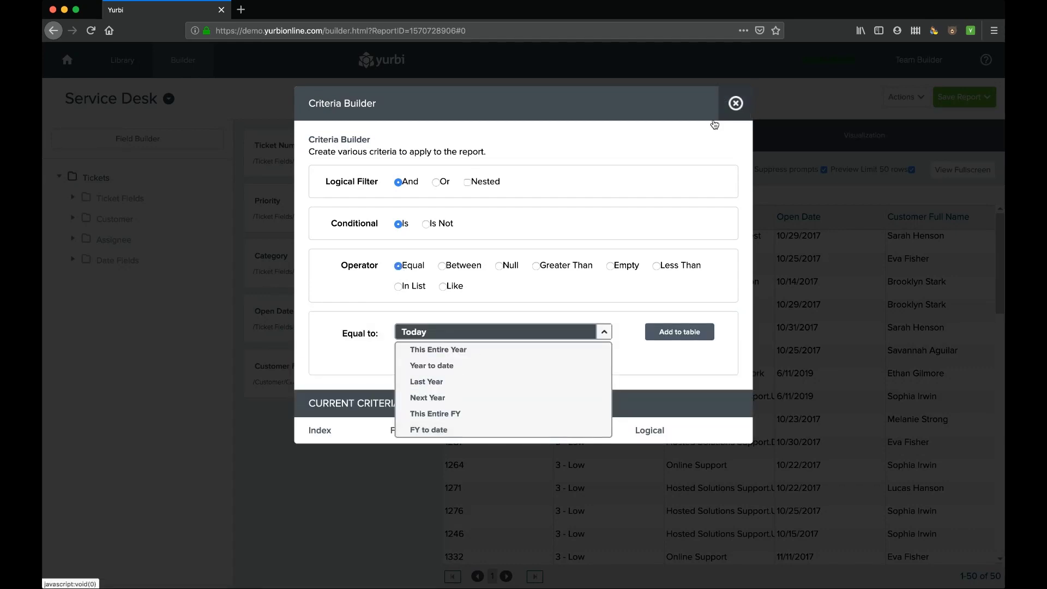
{"action": "left_click", "coordinate": [604, 332]}
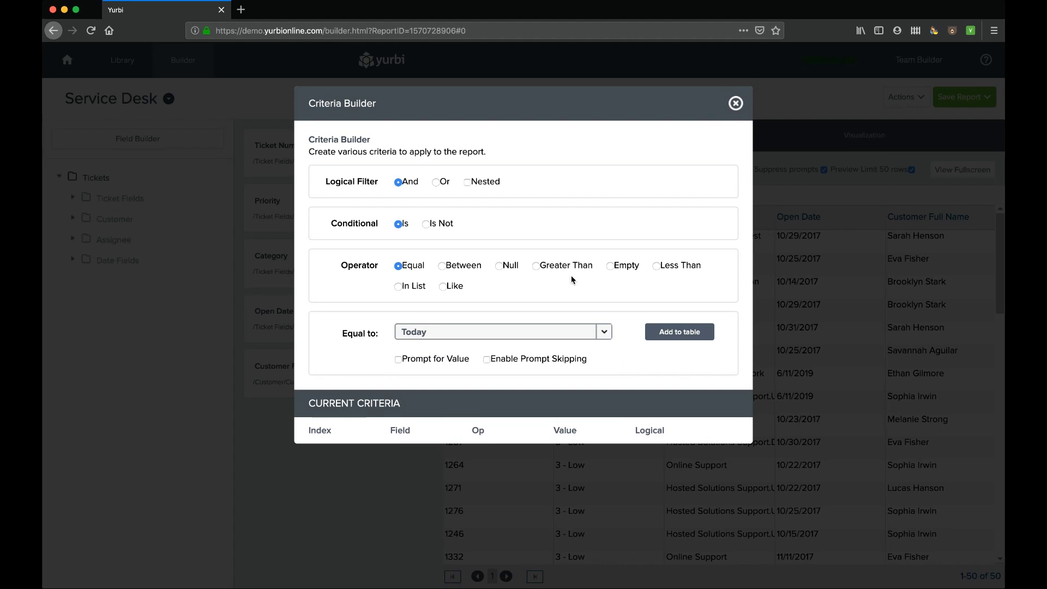
{"action": "left_click", "coordinate": [736, 103]}
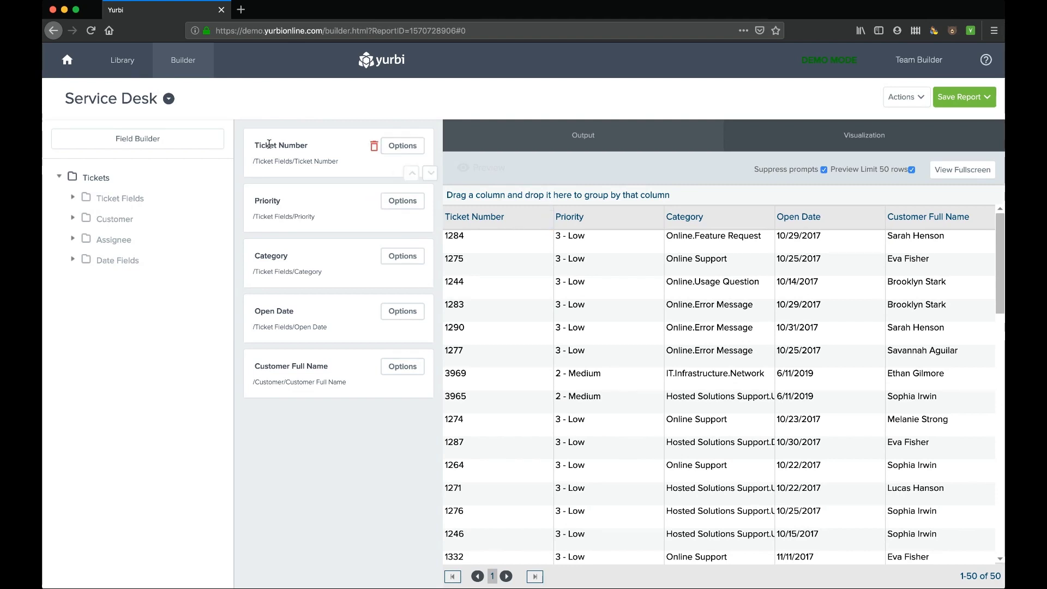
- Give Ticket Number an aggregate COUNT(?) formula and save it
{"action": "left_click", "coordinate": [406, 146]}
{"action": "left_click", "coordinate": [380, 287]}
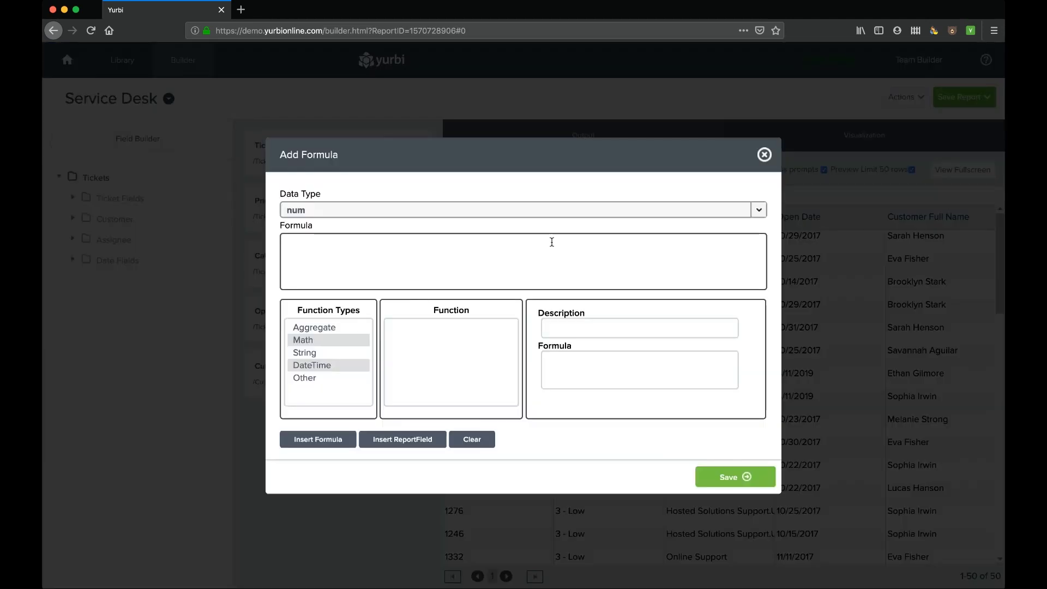
{"action": "left_click", "coordinate": [321, 331]}
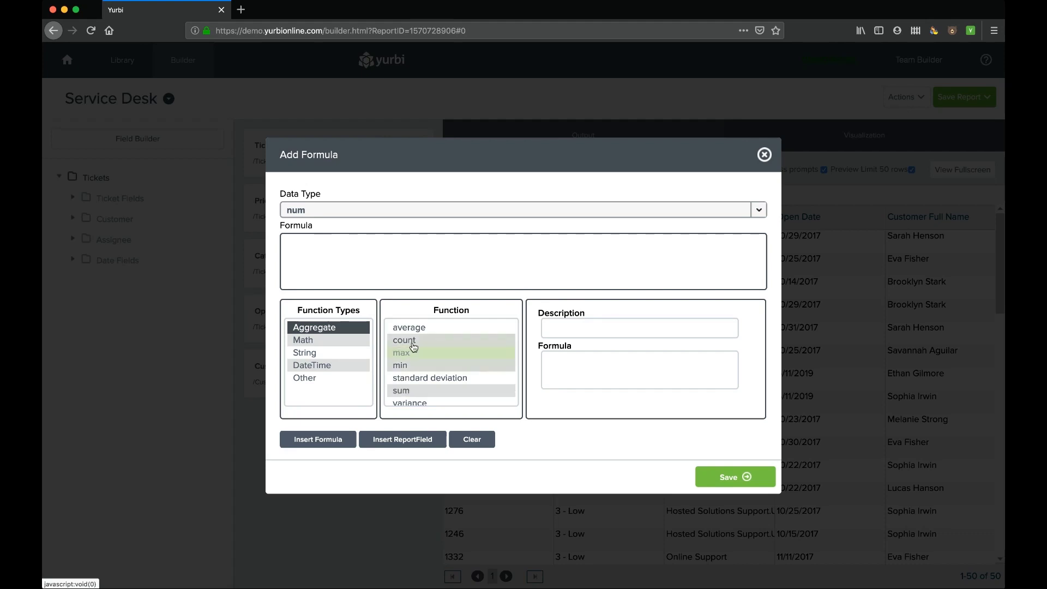
{"action": "left_click", "coordinate": [413, 341]}
{"action": "left_click", "coordinate": [325, 441]}
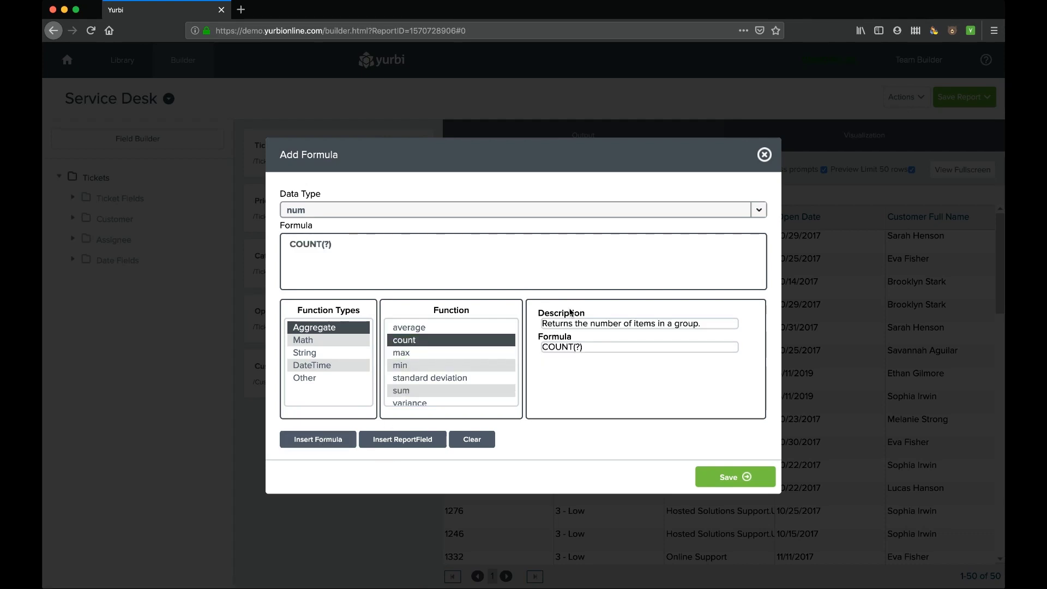
{"action": "left_click", "coordinate": [413, 439]}
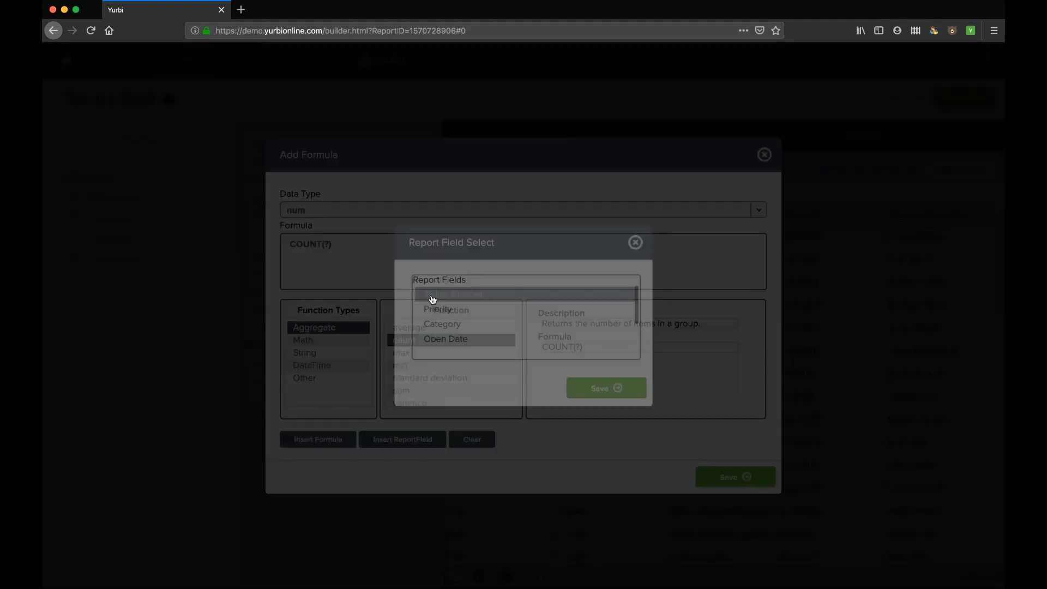
{"action": "left_click", "coordinate": [636, 243]}
{"action": "left_click", "coordinate": [359, 248]}
{"action": "type", "text": "dfgd"}
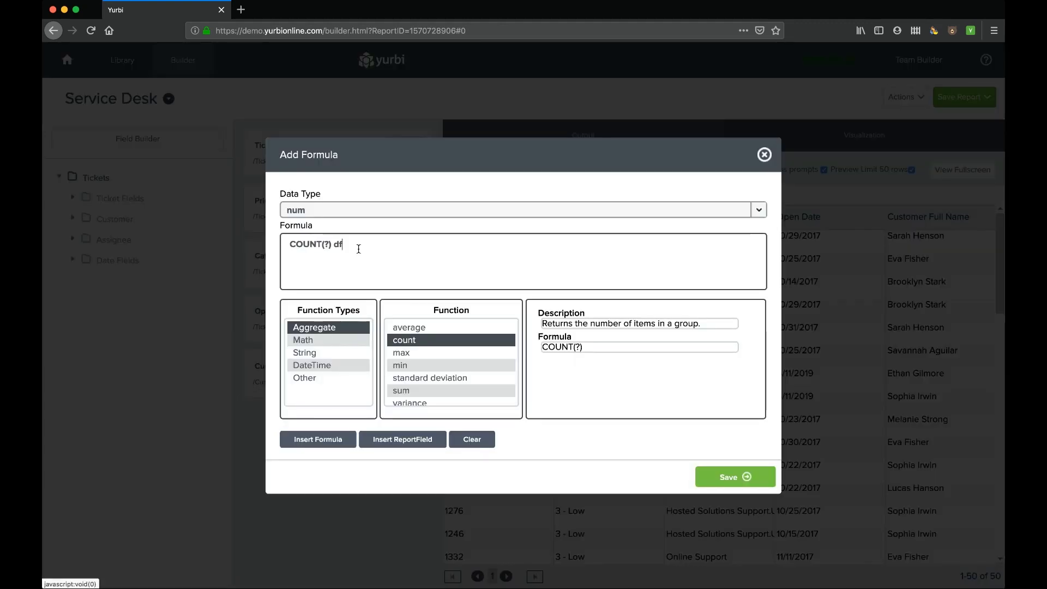
{"action": "key", "text": "BackSpace"}
{"action": "key", "text": "BackSpace"}
{"action": "key", "text": "BackSpace"}
{"action": "key", "text": "BackSpace"}
{"action": "key", "text": "BackSpace"}
{"action": "left_click", "coordinate": [746, 479]}
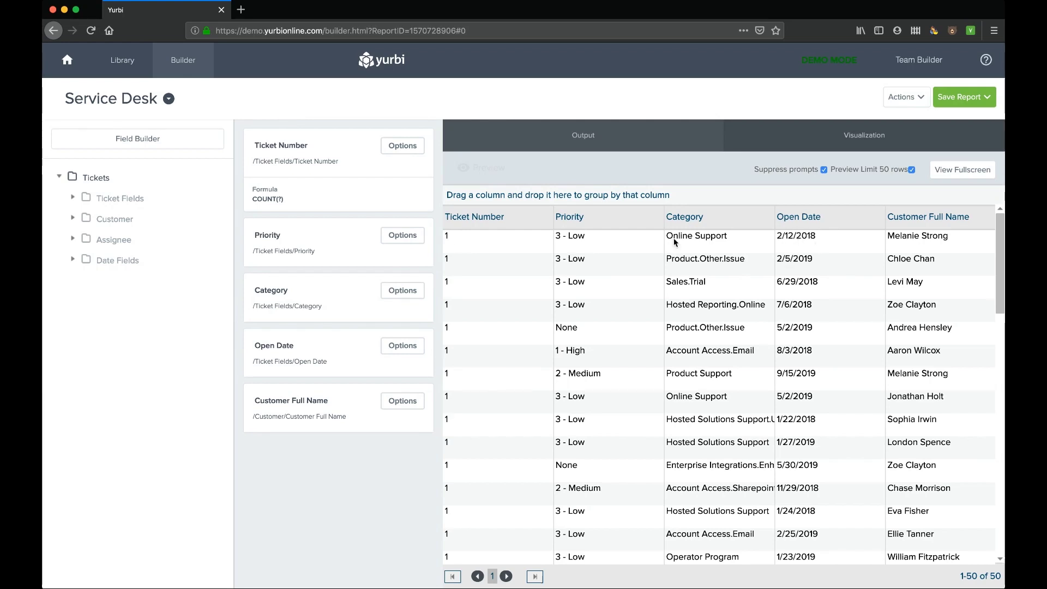
- Hide the Open Date column and sort Ticket Number descending
{"action": "left_click", "coordinate": [399, 351]}
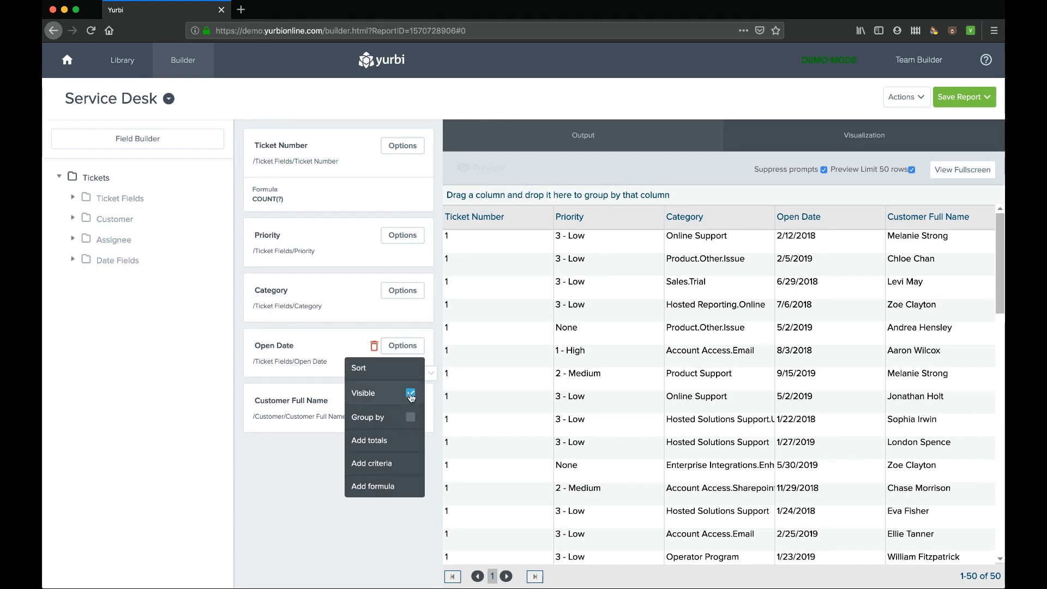
{"action": "left_click", "coordinate": [411, 394]}
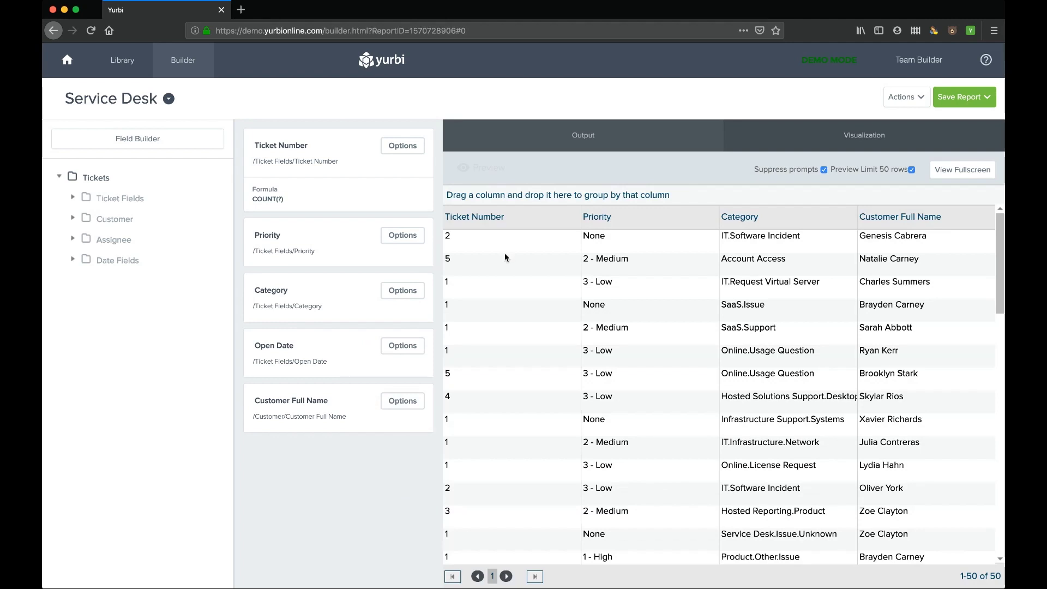
{"action": "left_click", "coordinate": [407, 146]}
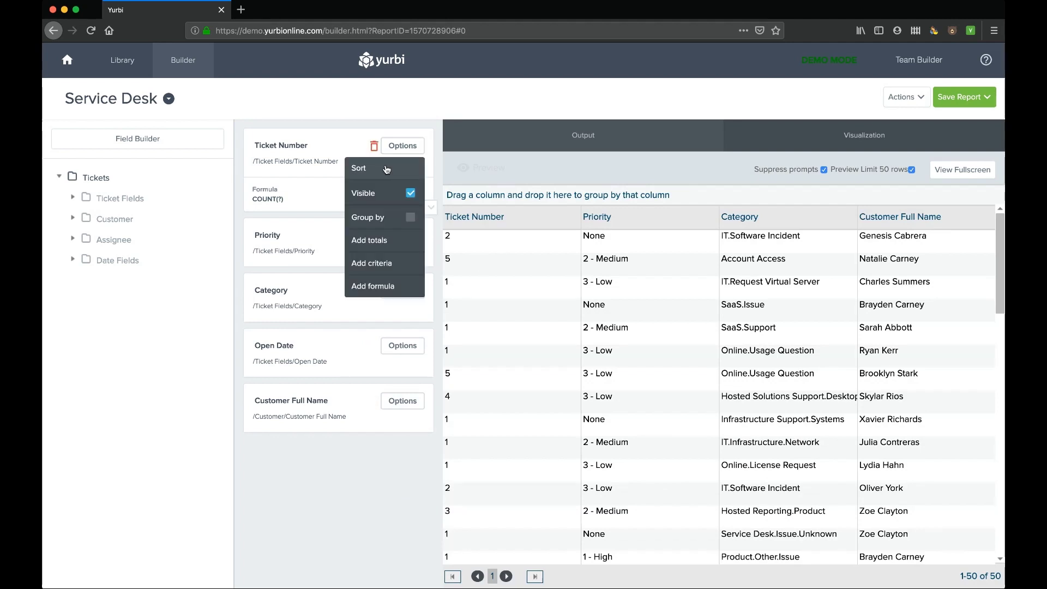
{"action": "left_click", "coordinate": [387, 169]}
{"action": "left_click", "coordinate": [388, 191]}
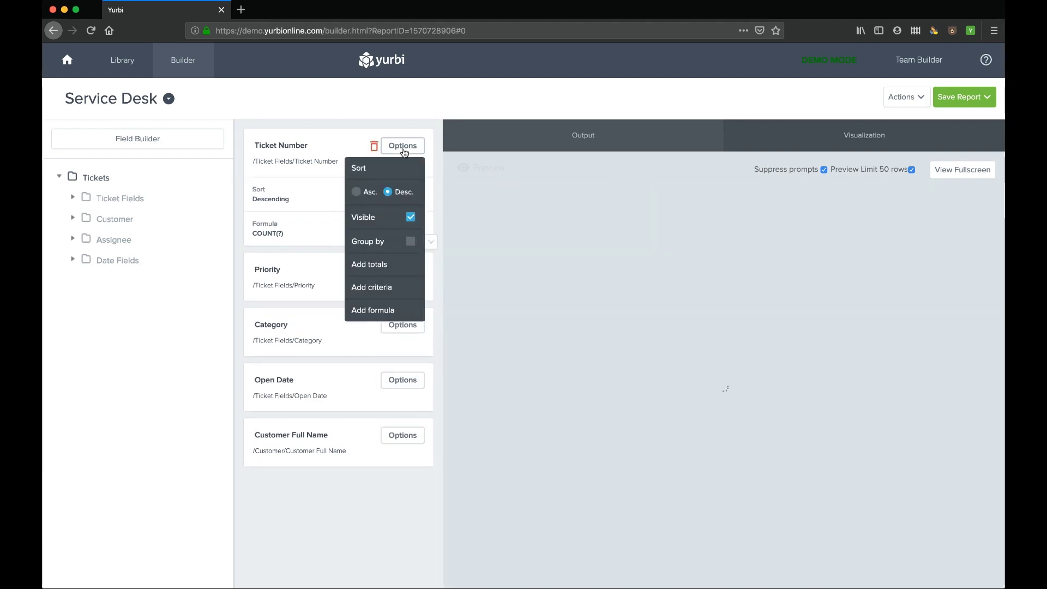
{"action": "left_click", "coordinate": [404, 147]}
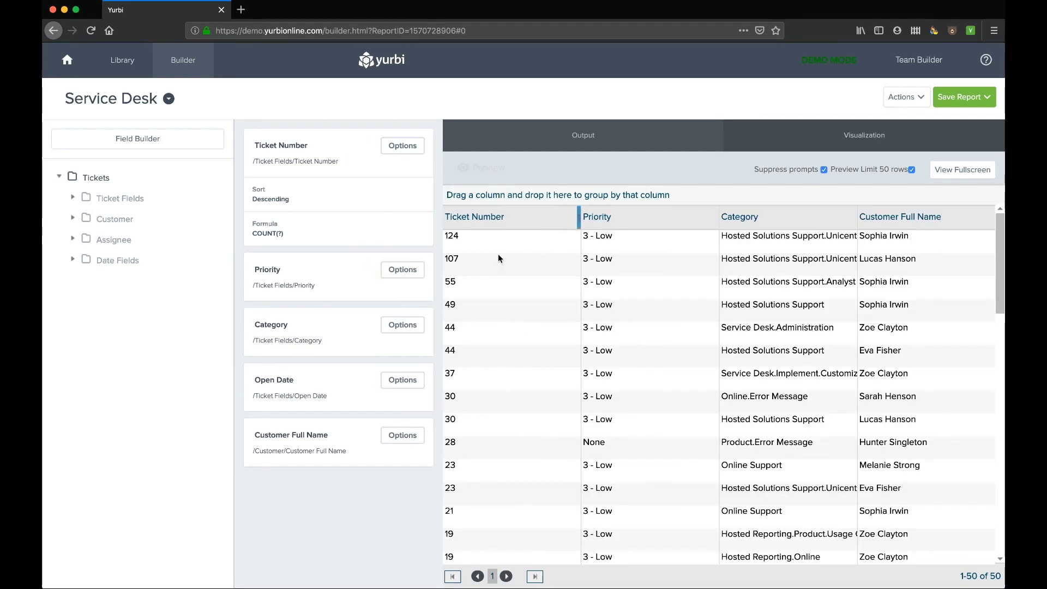
- Rename the Ticket Number column to '# of Tickets'
{"action": "left_click", "coordinate": [297, 145]}
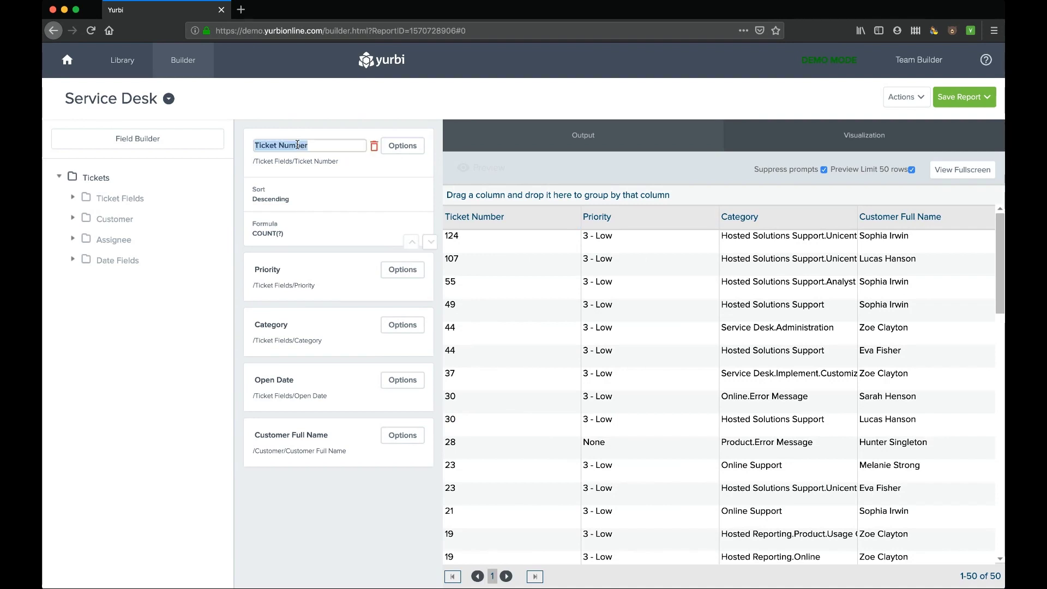
{"action": "type", "text": "# of Tickets"}
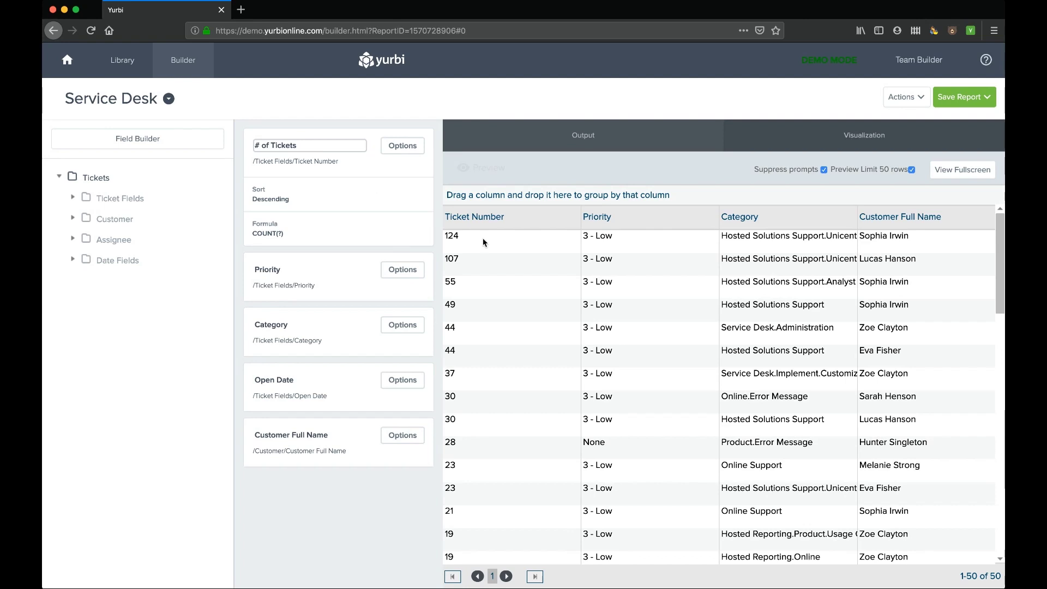
{"action": "left_click", "coordinate": [328, 479]}
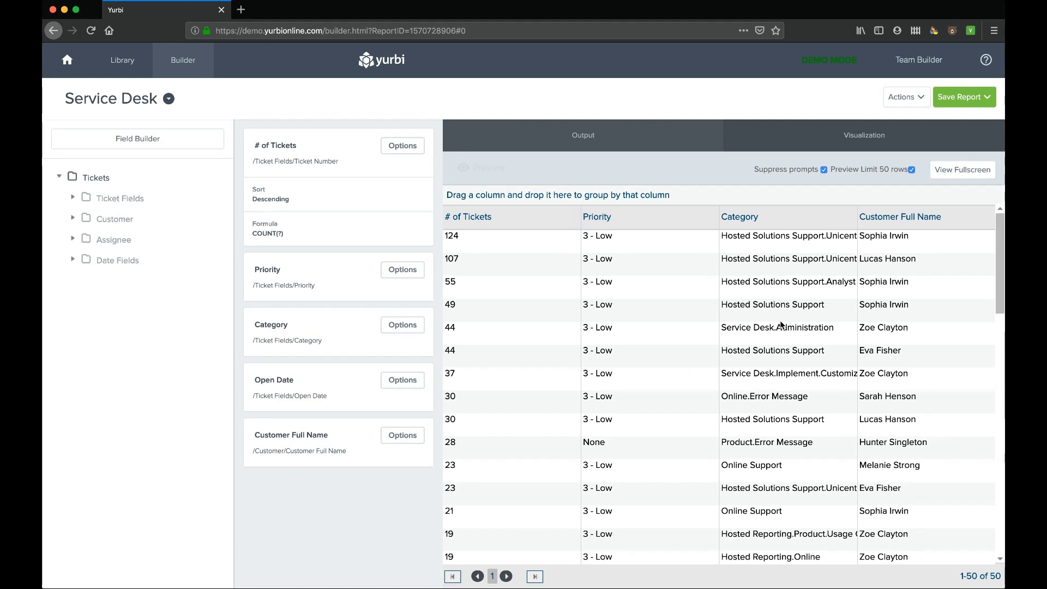
- Build an output pivot with Category rows, Priority columns and # of Tickets as data
{"action": "left_click", "coordinate": [595, 140]}
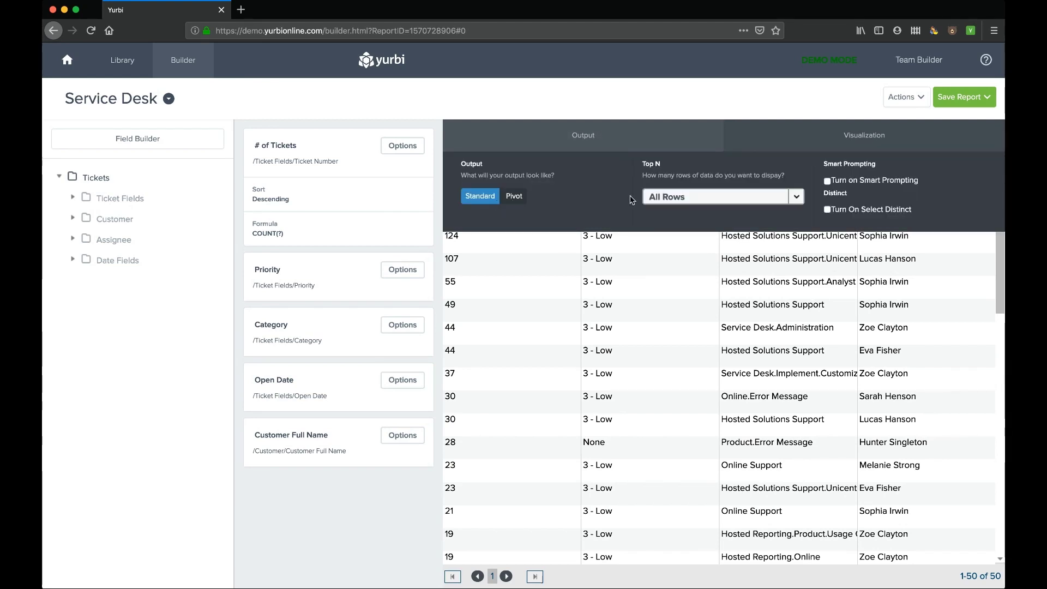
{"action": "left_click", "coordinate": [797, 198]}
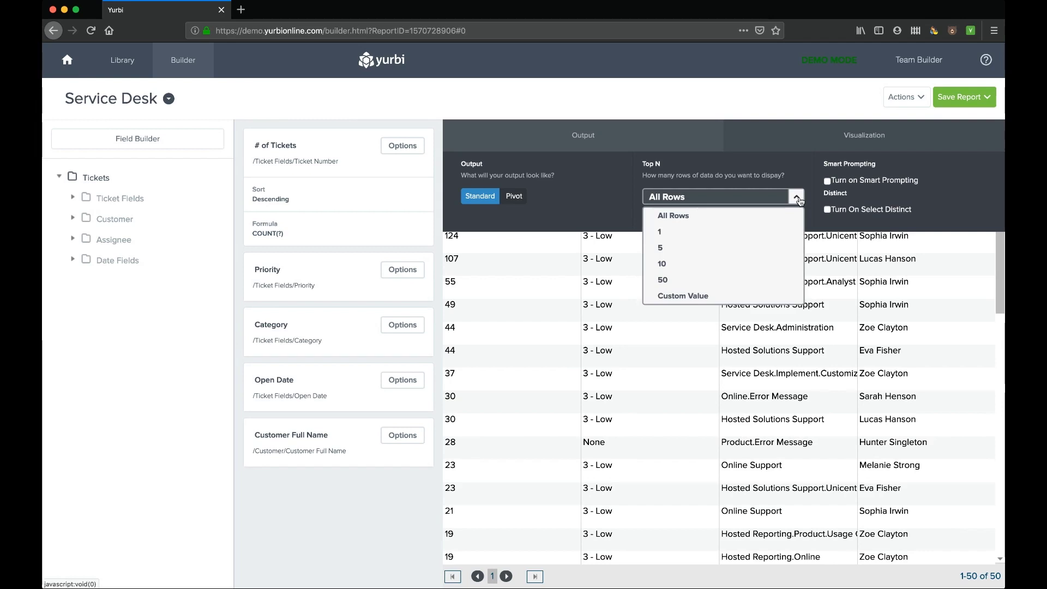
{"action": "left_click", "coordinate": [797, 198]}
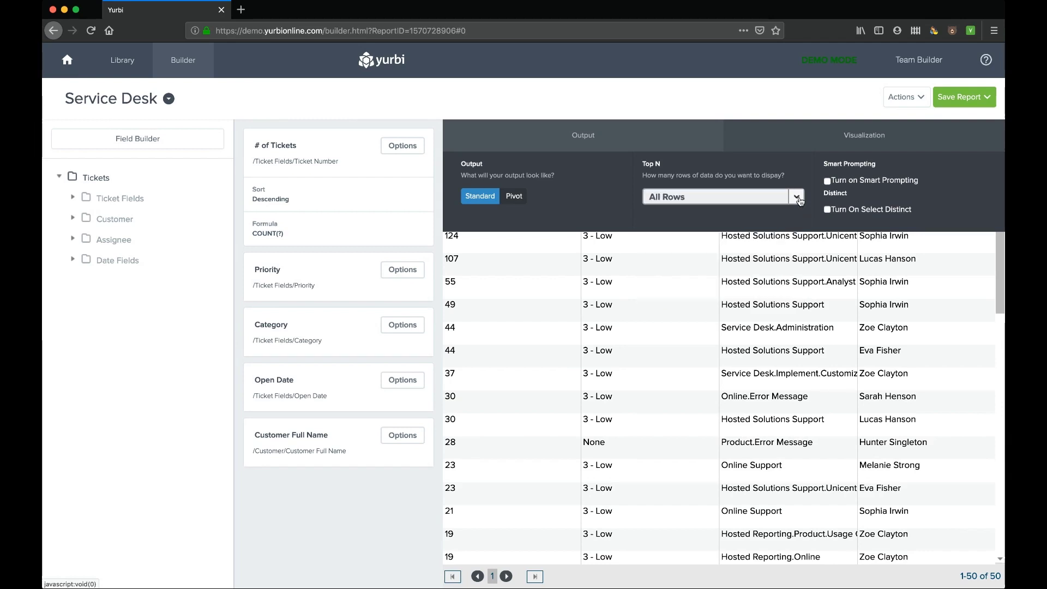
{"action": "left_click", "coordinate": [515, 196]}
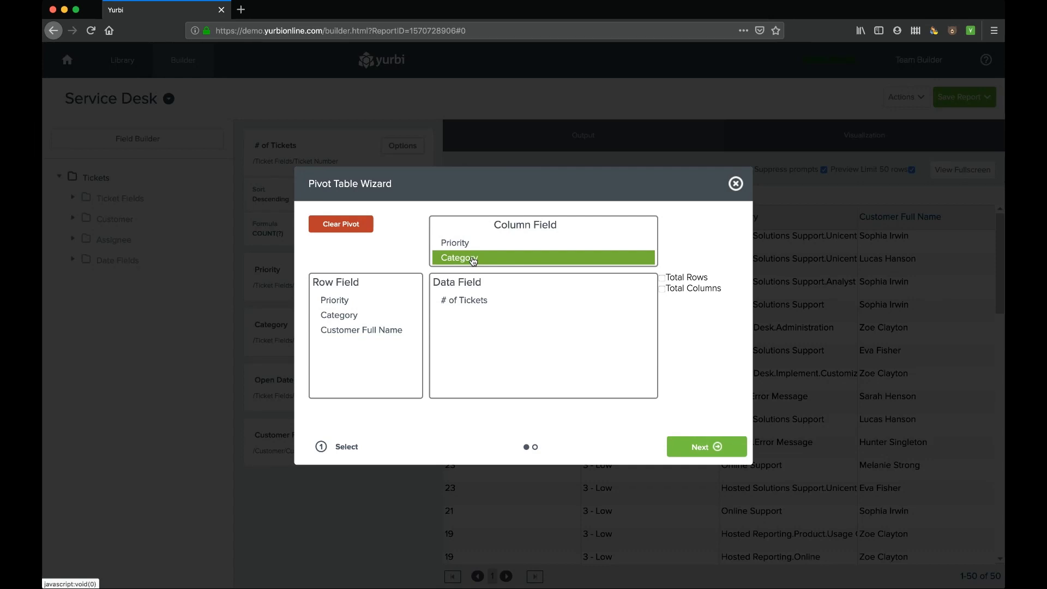
{"action": "left_click", "coordinate": [452, 243]}
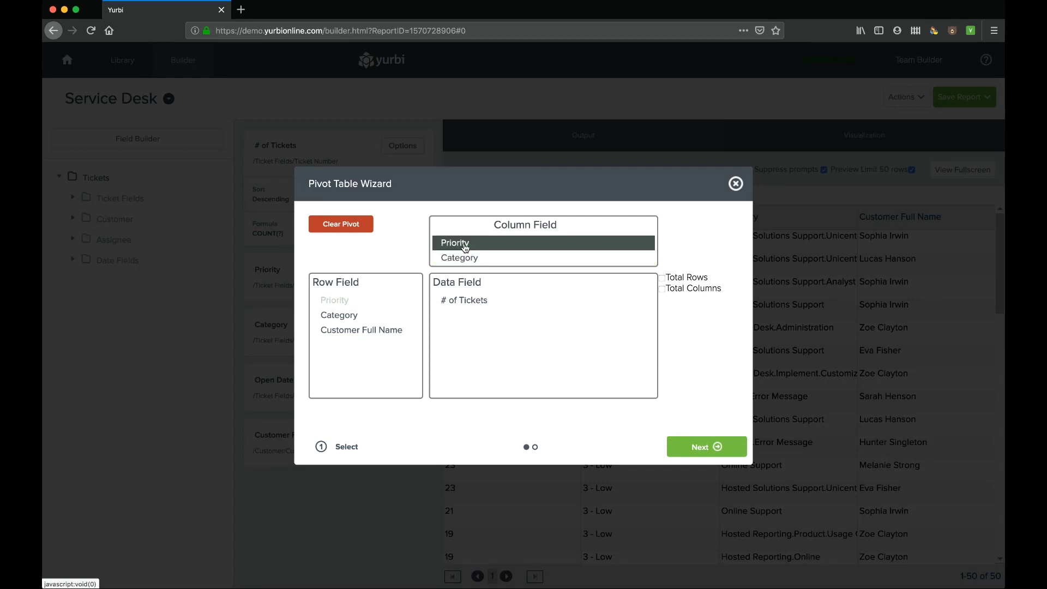
{"action": "left_click", "coordinate": [348, 331]}
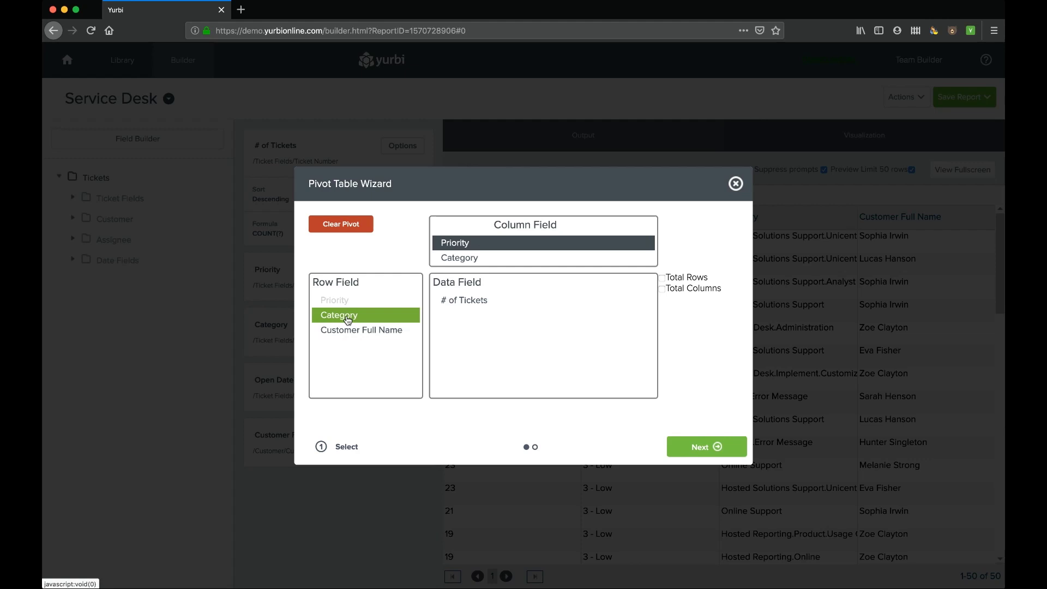
{"action": "left_click", "coordinate": [348, 321]}
{"action": "left_click", "coordinate": [459, 301]}
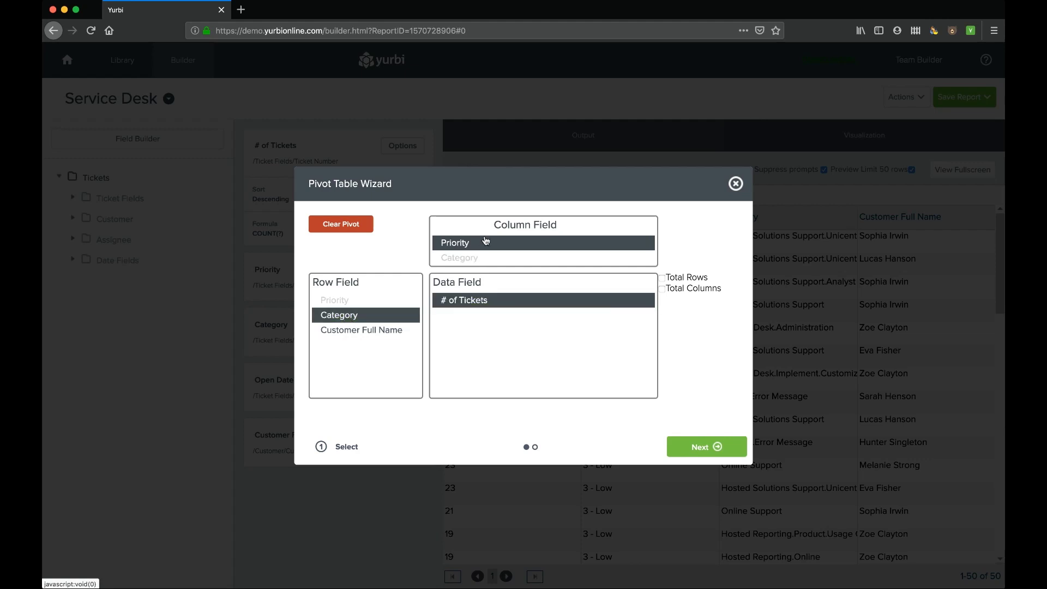
{"action": "left_click", "coordinate": [707, 448]}
{"action": "left_click", "coordinate": [712, 448]}
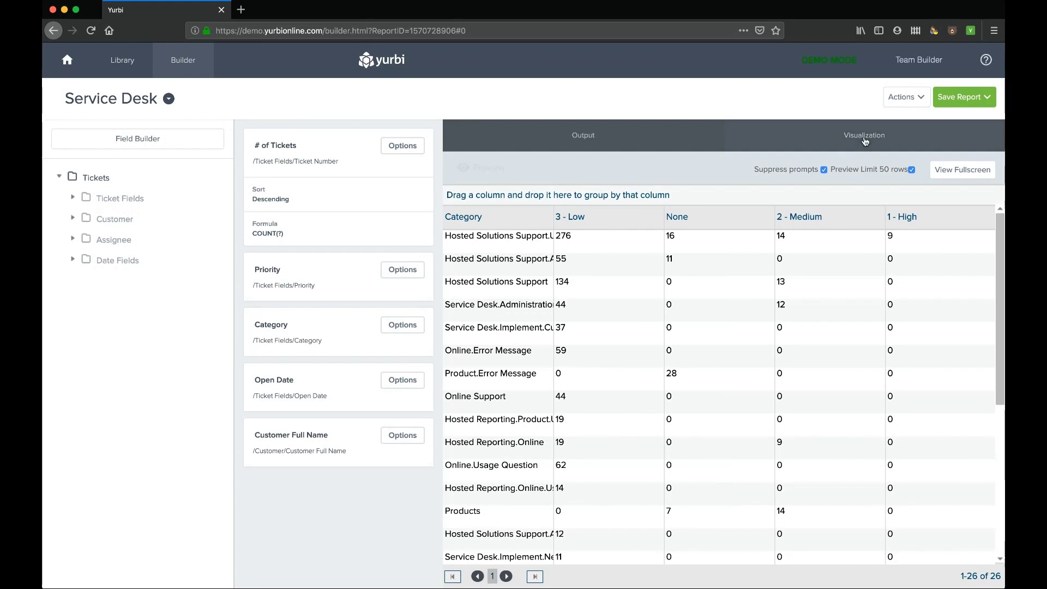
- Add a Stacked Bar chart titled Detailed Ticket Info, keeping the wizard's default settings
{"action": "left_click", "coordinate": [847, 141]}
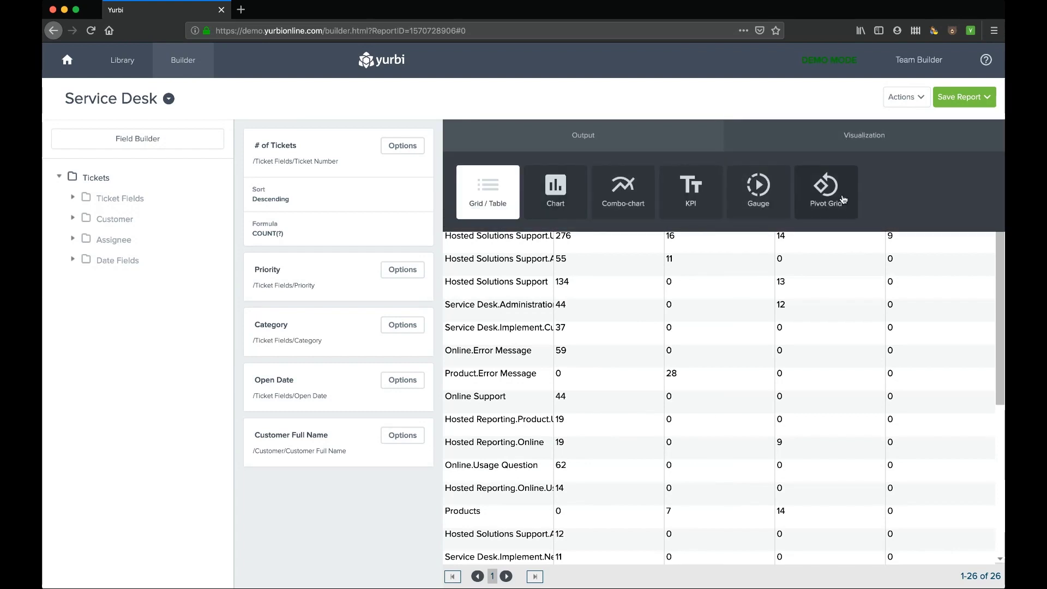
{"action": "left_click", "coordinate": [553, 194]}
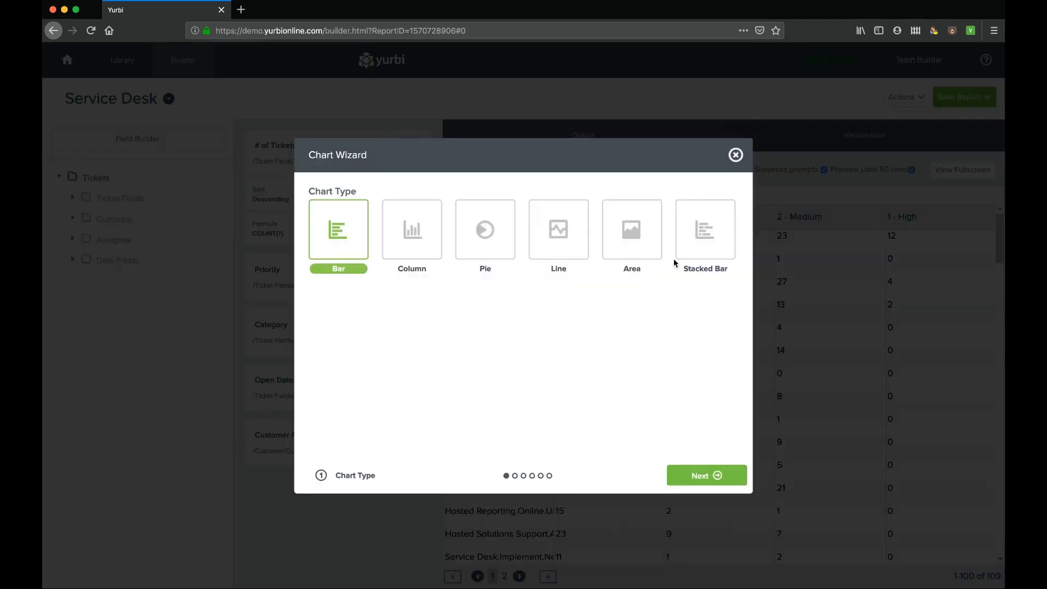
{"action": "left_click", "coordinate": [706, 229]}
{"action": "left_click", "coordinate": [718, 477]}
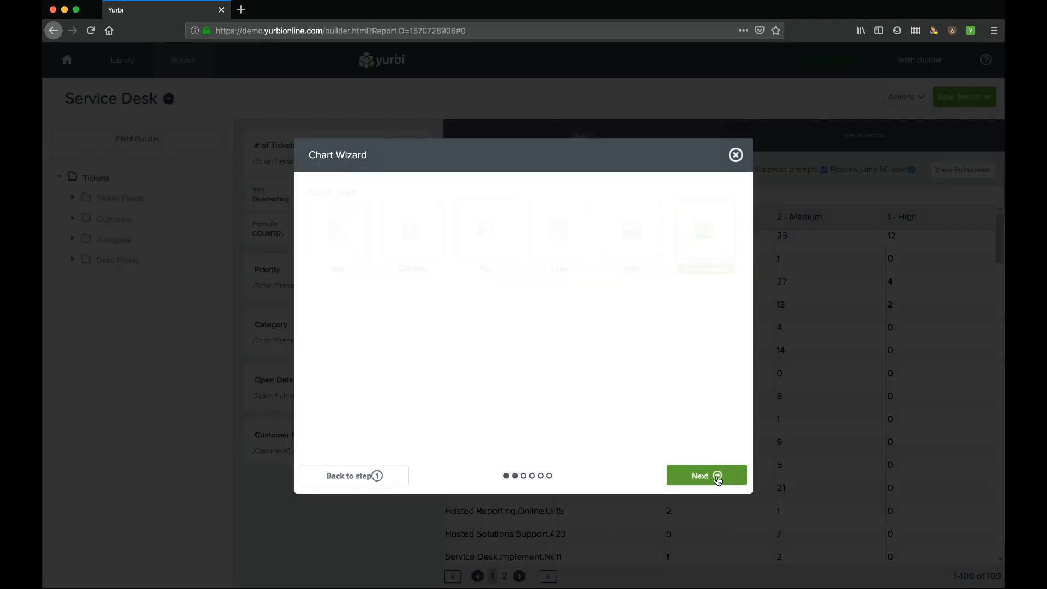
{"action": "left_click", "coordinate": [718, 477]}
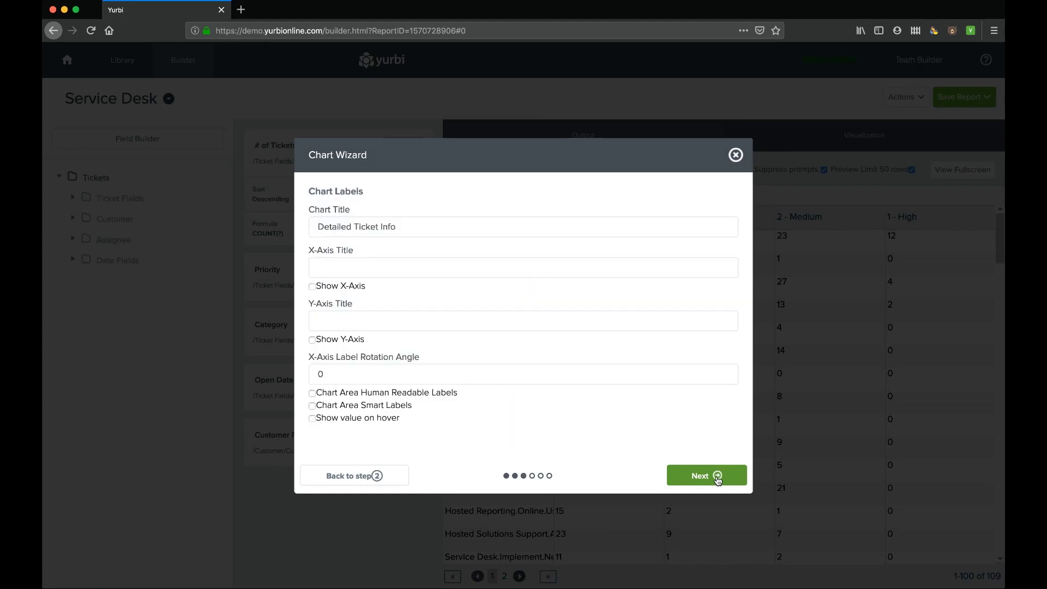
{"action": "left_click", "coordinate": [718, 477]}
{"action": "left_click", "coordinate": [718, 476]}
{"action": "left_click", "coordinate": [718, 476]}
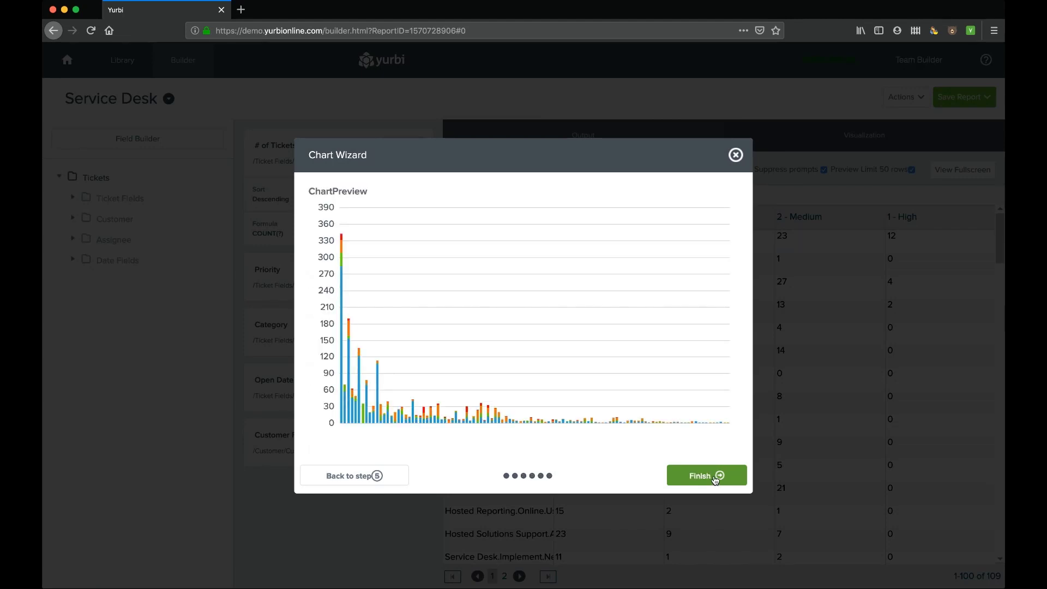
{"action": "left_click", "coordinate": [715, 478]}
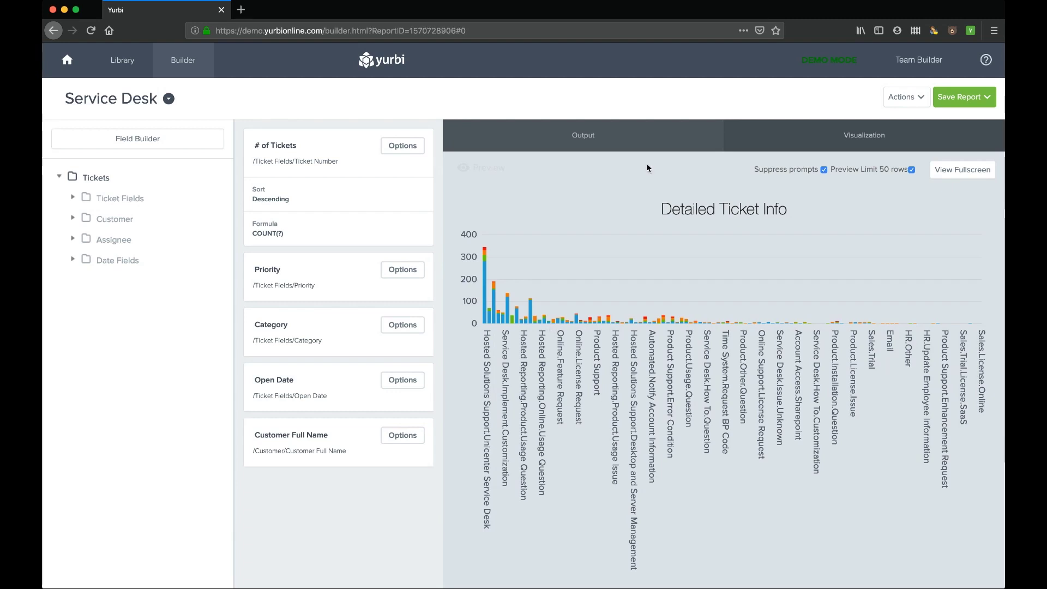
- Set the report output's Top N limit to 10 rows
{"action": "left_click", "coordinate": [616, 145]}
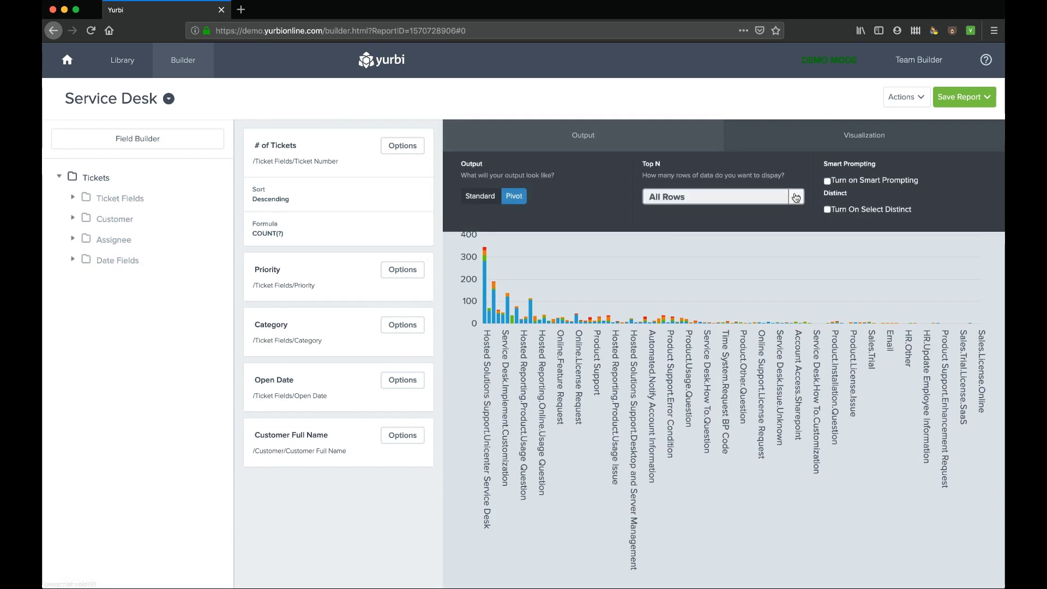
{"action": "left_click", "coordinate": [753, 197]}
{"action": "left_click", "coordinate": [672, 264]}
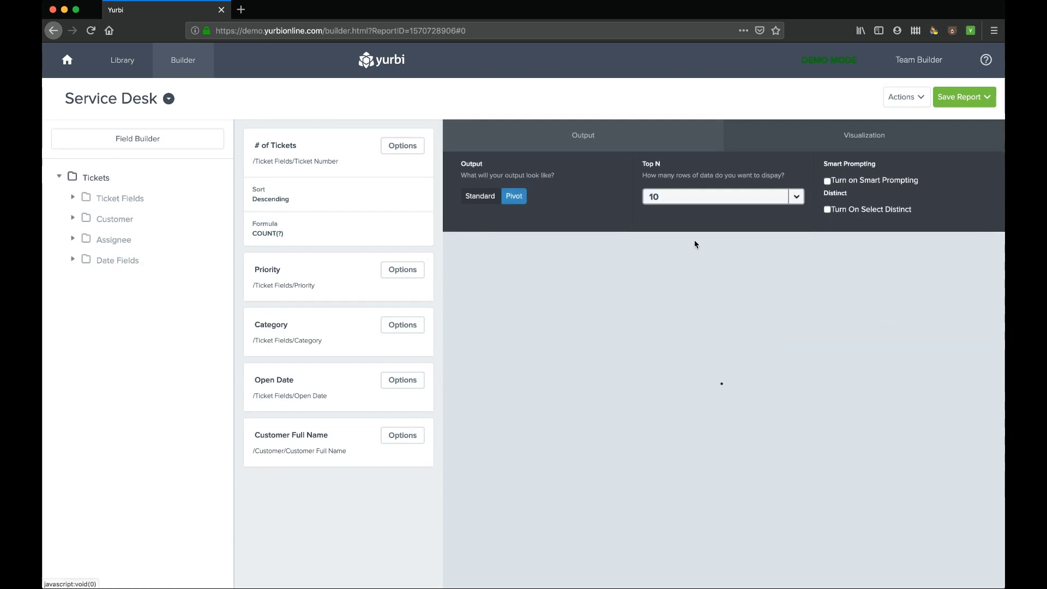
{"action": "left_click", "coordinate": [709, 149]}
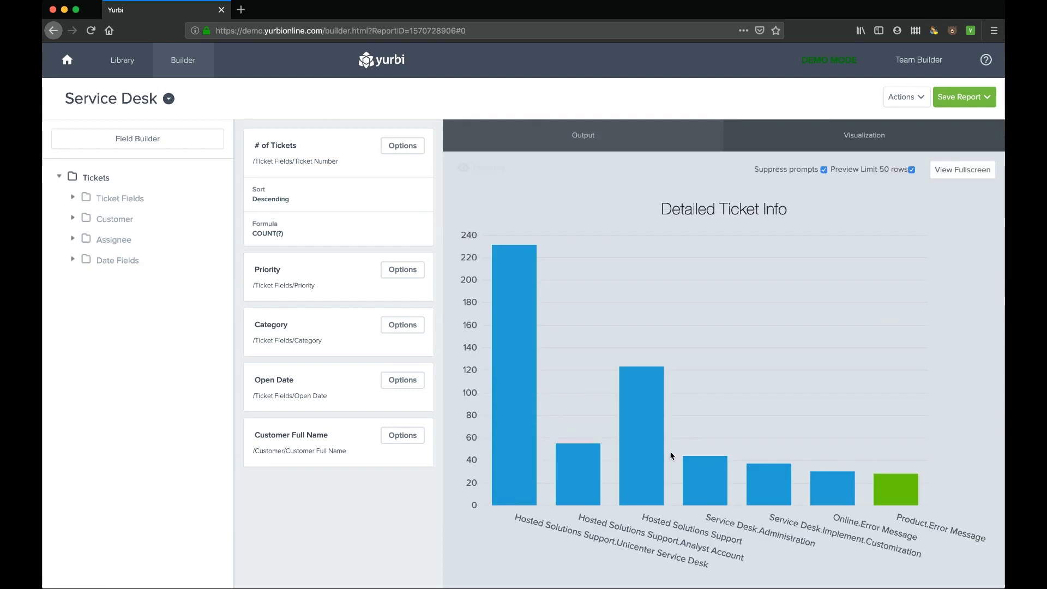
- View the top-10 chart full screen, then bring up the Save Report options
{"action": "left_click", "coordinate": [963, 172]}
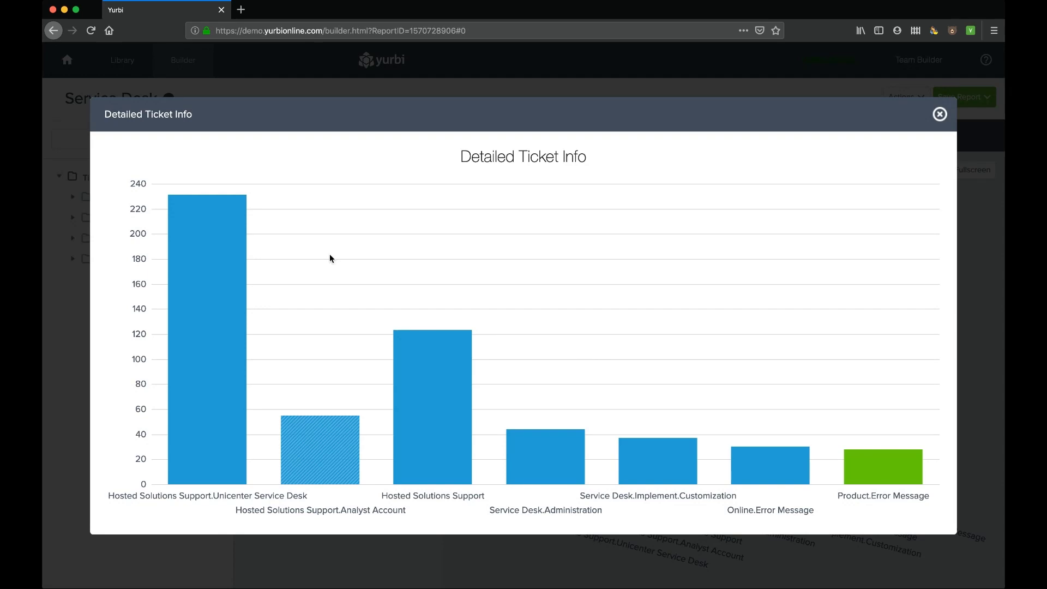
{"action": "left_click", "coordinate": [943, 116]}
{"action": "left_click", "coordinate": [970, 101]}
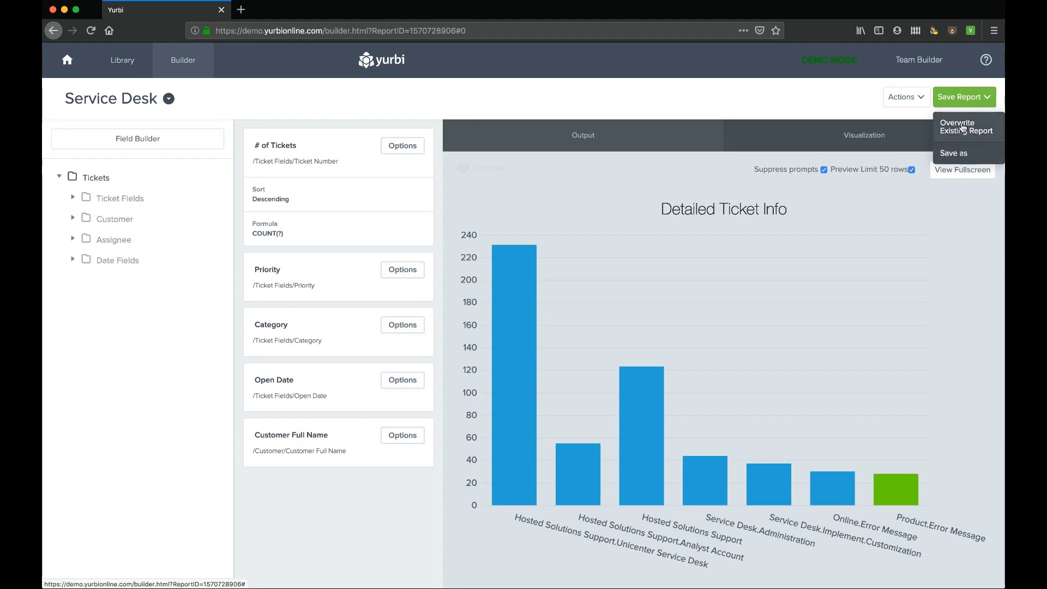
- Save the report as a new report 'Summary Ticket Info' and return to the Library
{"action": "left_click", "coordinate": [965, 156]}
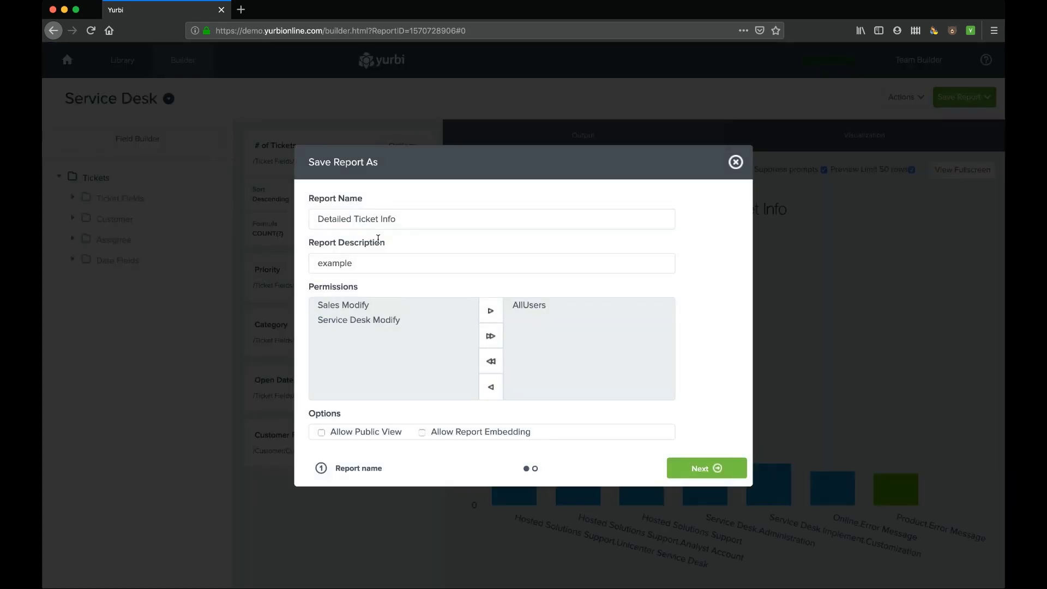
{"action": "double_click", "coordinate": [330, 219]}
{"action": "type", "text": "Summary"}
{"action": "left_click", "coordinate": [700, 469]}
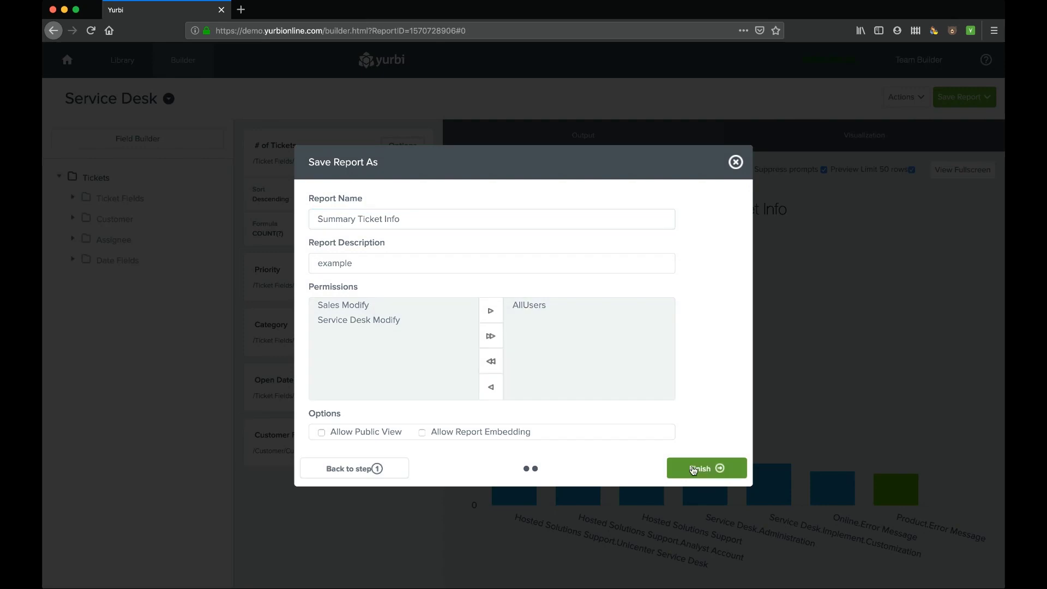
{"action": "left_click", "coordinate": [720, 469]}
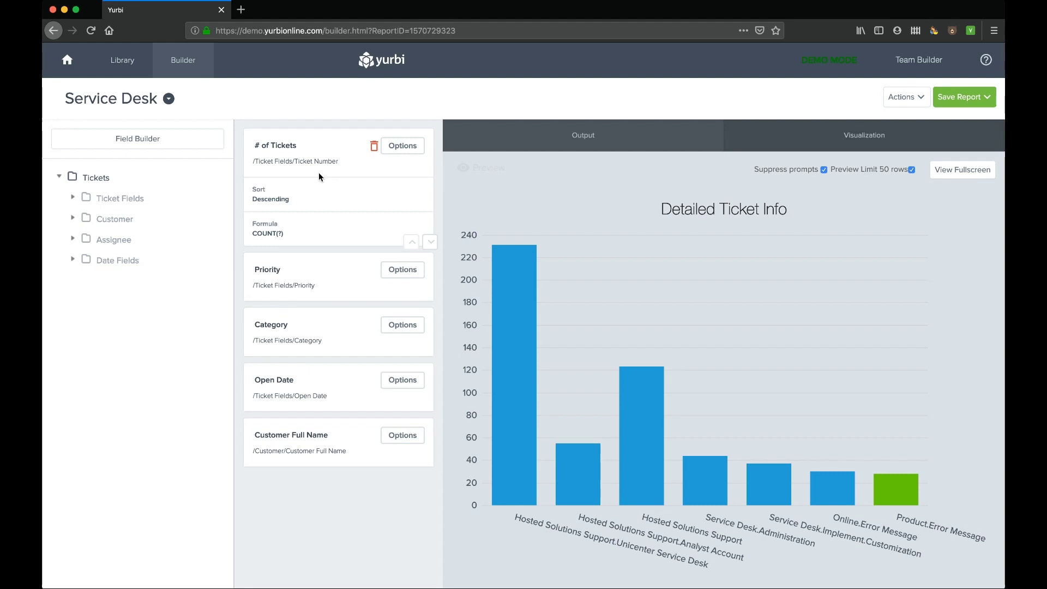
{"action": "left_click", "coordinate": [128, 70]}
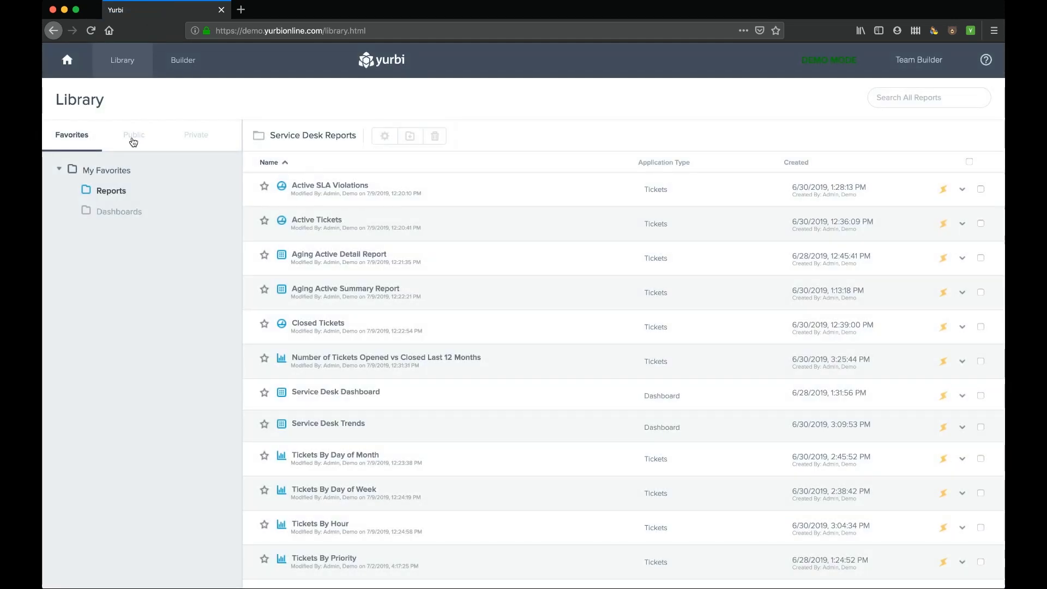
- Open Summary Ticket Info from the private My Library > Example folder
{"action": "left_click", "coordinate": [201, 139]}
{"action": "left_click", "coordinate": [59, 170]}
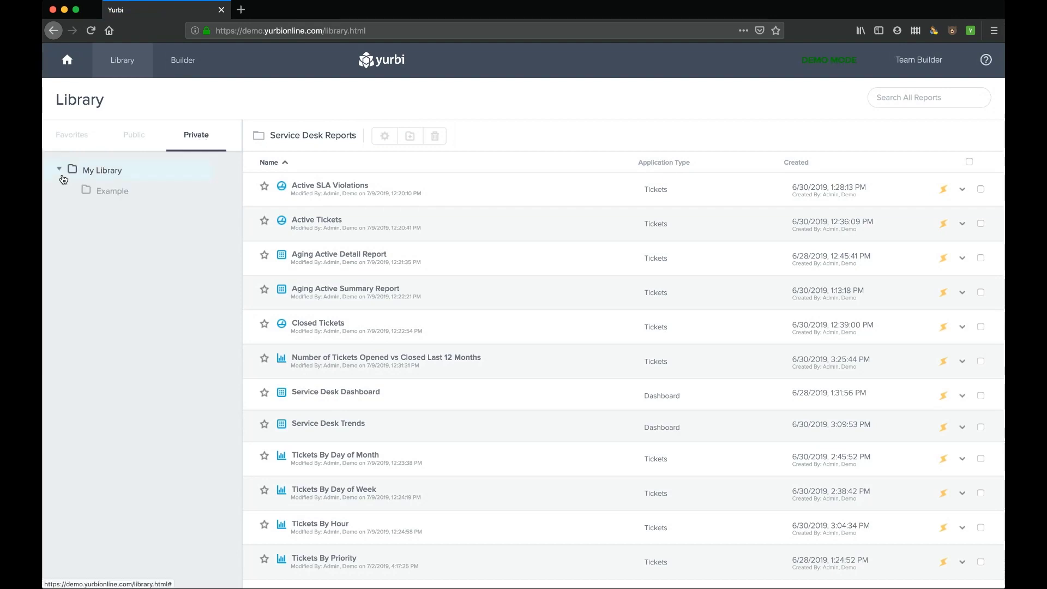
{"action": "left_click", "coordinate": [114, 193]}
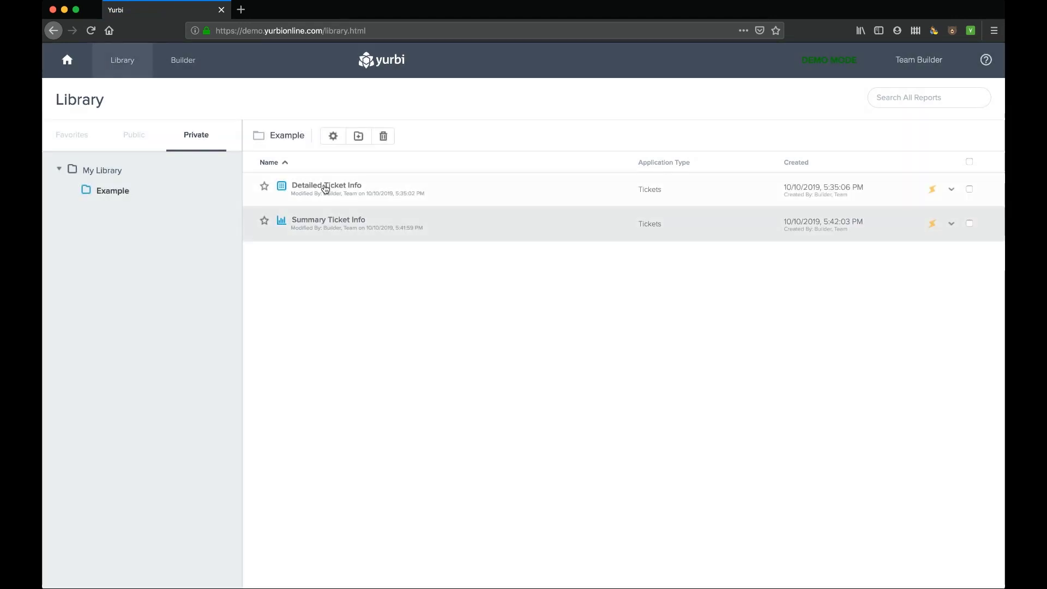
{"action": "left_click", "coordinate": [327, 221]}
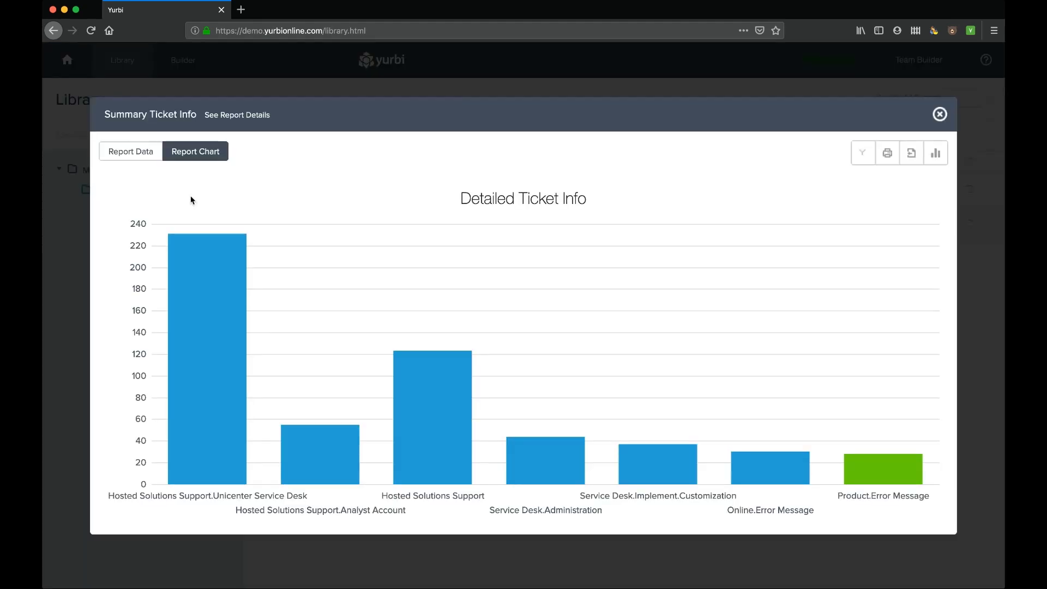
- Compare the report's data table and chart, then close it and go Home
{"action": "left_click", "coordinate": [143, 153]}
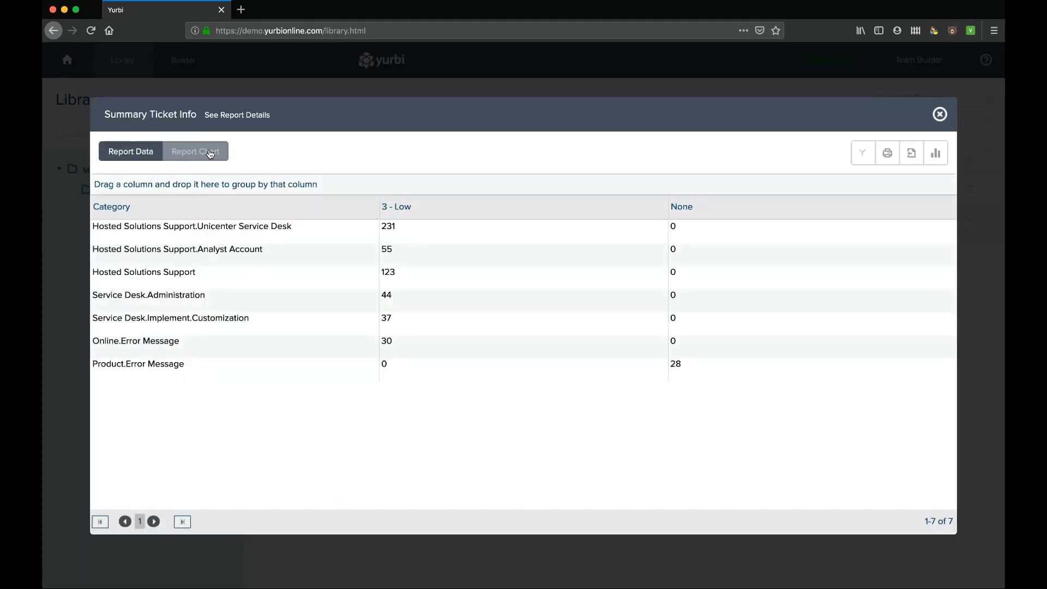
{"action": "left_click", "coordinate": [215, 153]}
{"action": "left_click", "coordinate": [942, 114]}
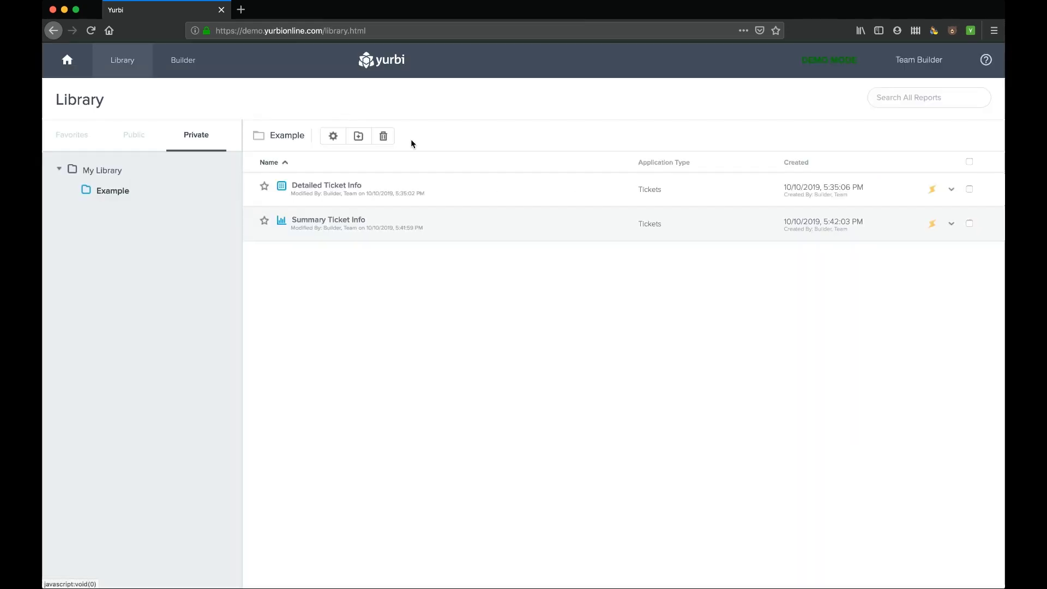
{"action": "left_click", "coordinate": [68, 63]}
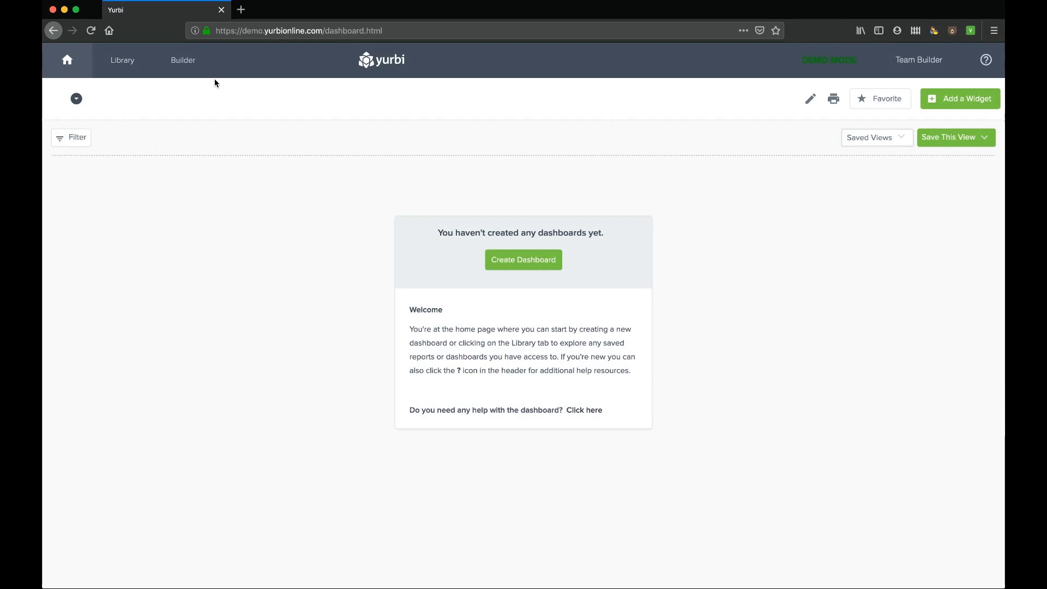
- Log out of Team Builder and log in with the administrator username and password
{"action": "left_click", "coordinate": [922, 64]}
{"action": "left_click", "coordinate": [906, 175]}
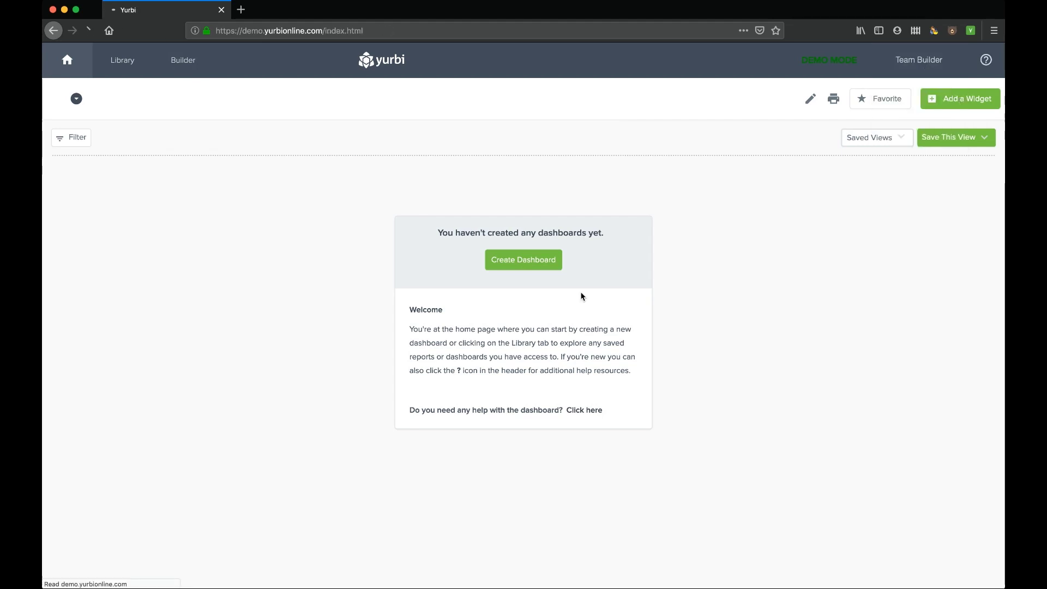
{"action": "left_click", "coordinate": [527, 301]}
{"action": "type", "text": "admin"}
{"action": "key", "text": "Tab"}
{"action": "type", "text": "admi"}
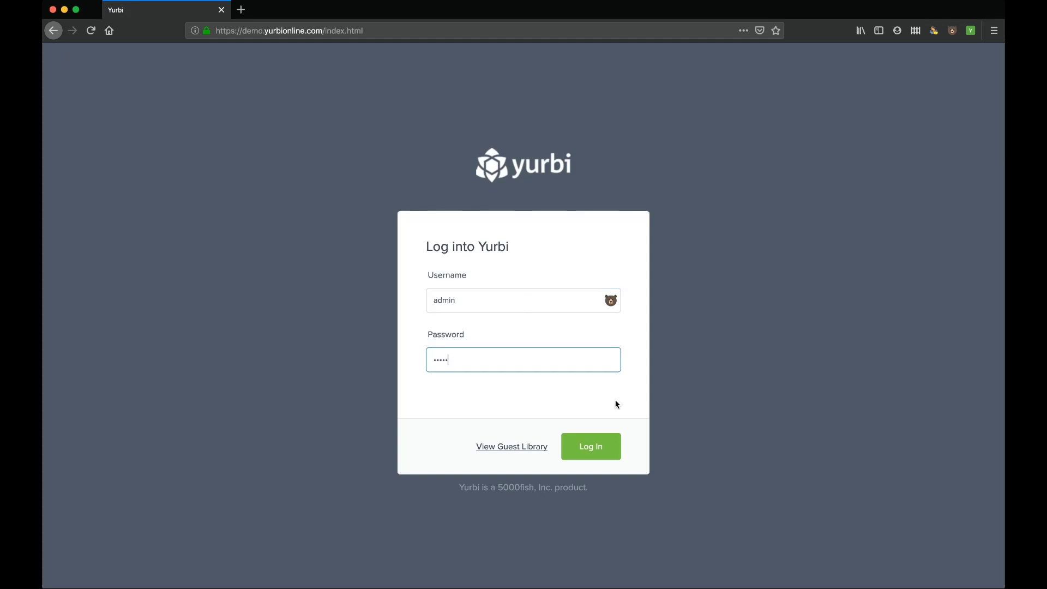
{"action": "left_click", "coordinate": [597, 446]}
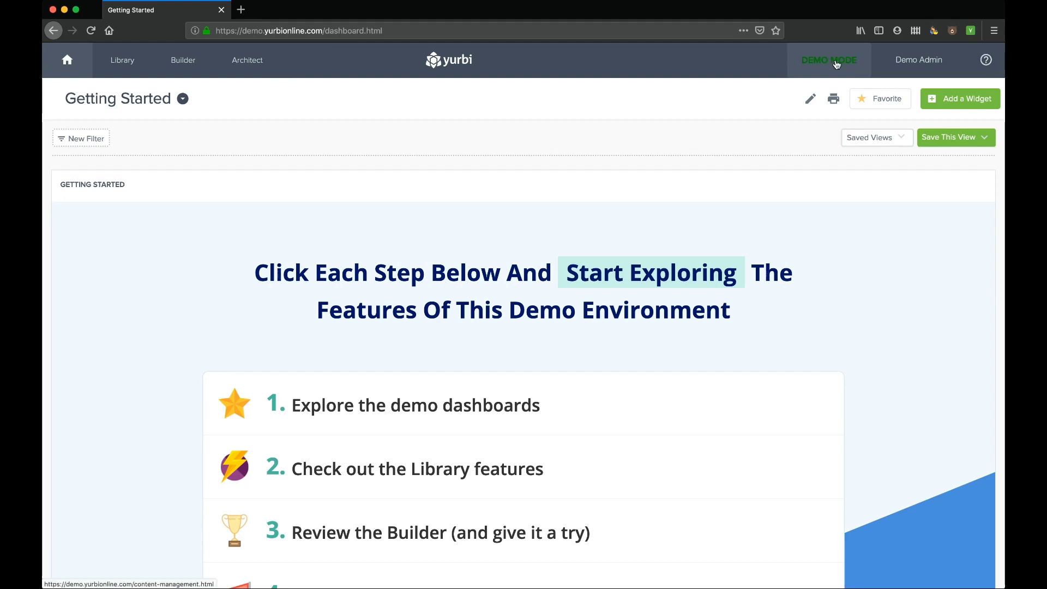
- Open the Admin App Databases management page
{"action": "left_click", "coordinate": [917, 61]}
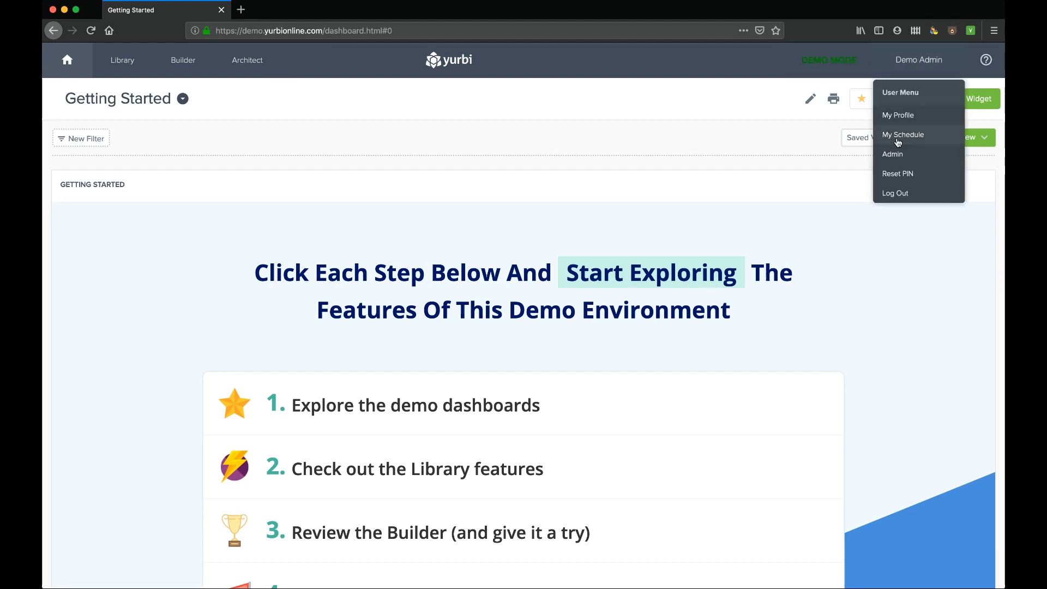
{"action": "left_click", "coordinate": [893, 154]}
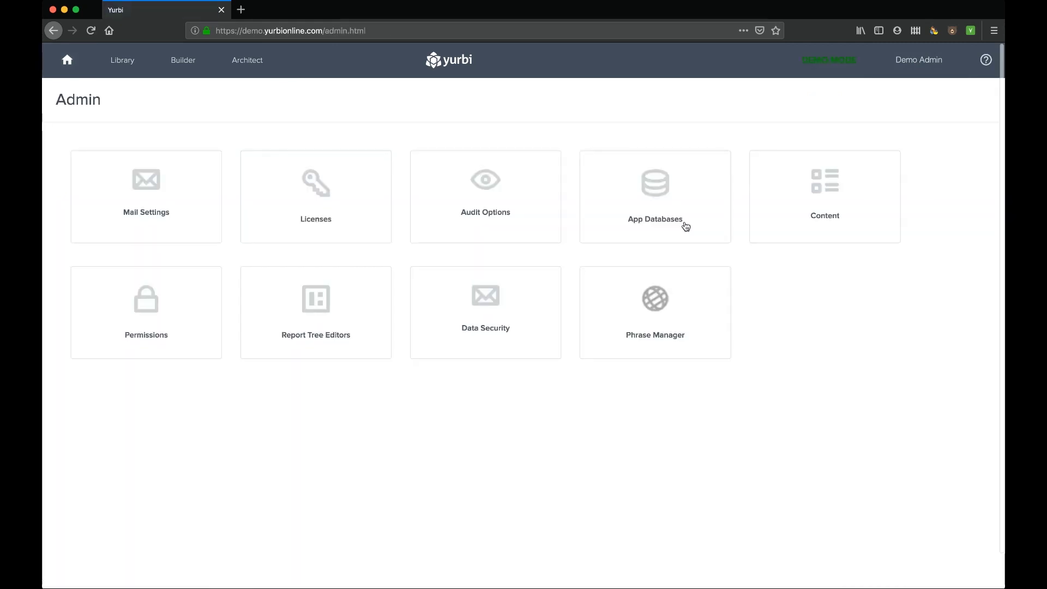
{"action": "left_click", "coordinate": [655, 190]}
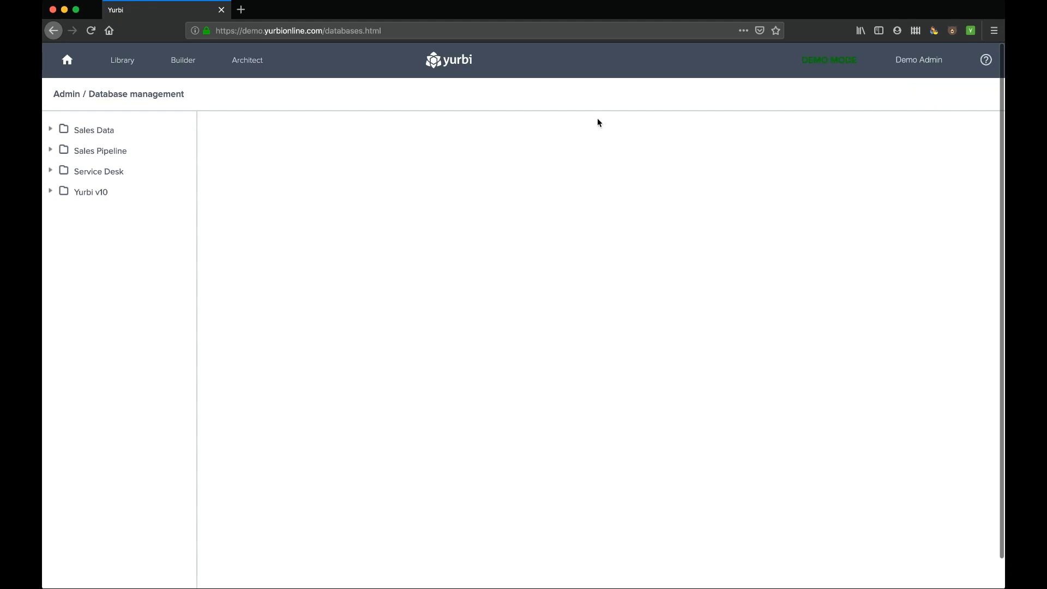
- Expand Sales Data and Sales Pipeline to view their connections, then go to Content Management
{"action": "left_click", "coordinate": [53, 131]}
{"action": "left_click", "coordinate": [51, 131]}
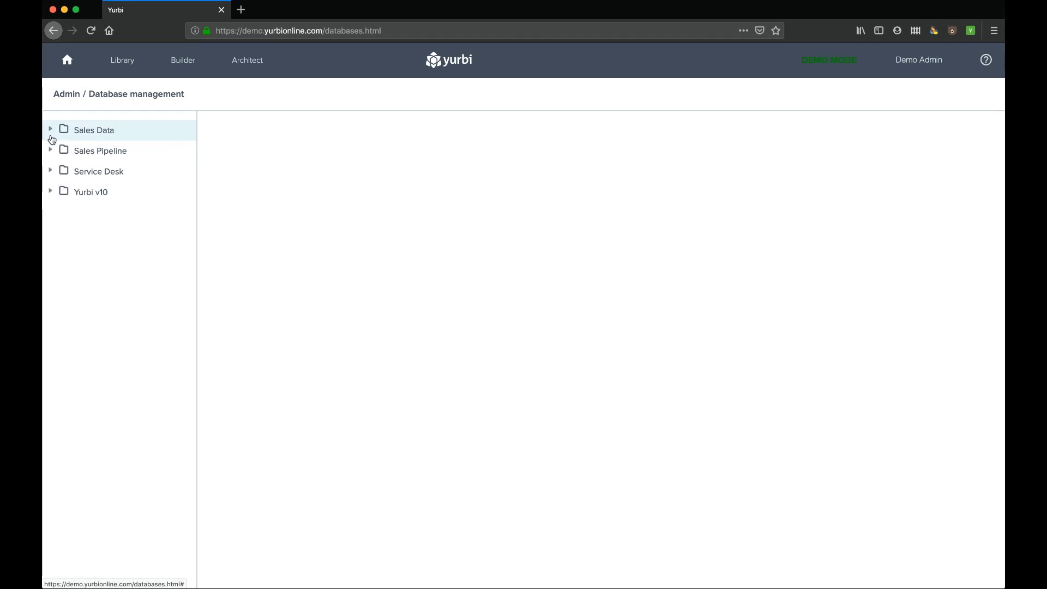
{"action": "left_click", "coordinate": [50, 149]}
{"action": "left_click", "coordinate": [50, 130]}
{"action": "left_click", "coordinate": [50, 130]}
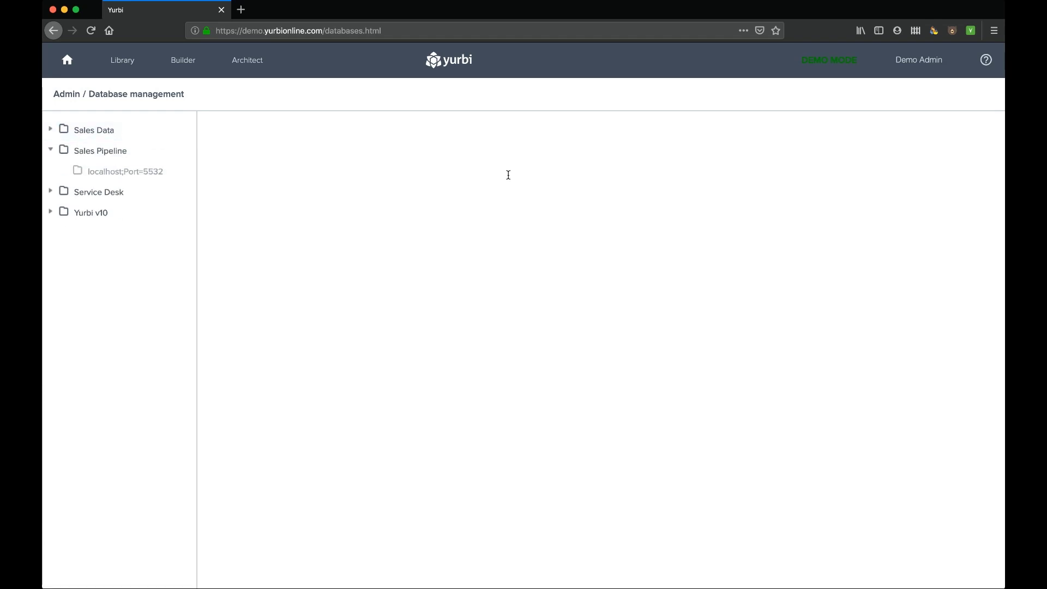
{"action": "left_click", "coordinate": [825, 62]}
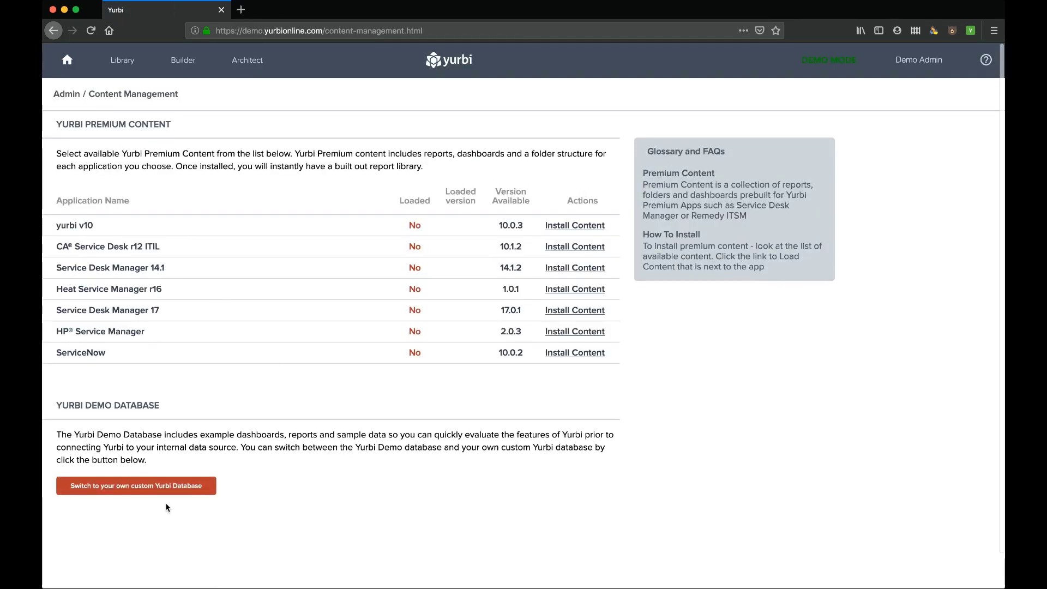
- Switch to your own custom Yurbi database and log back in with the administrator credentials
{"action": "left_click", "coordinate": [130, 486]}
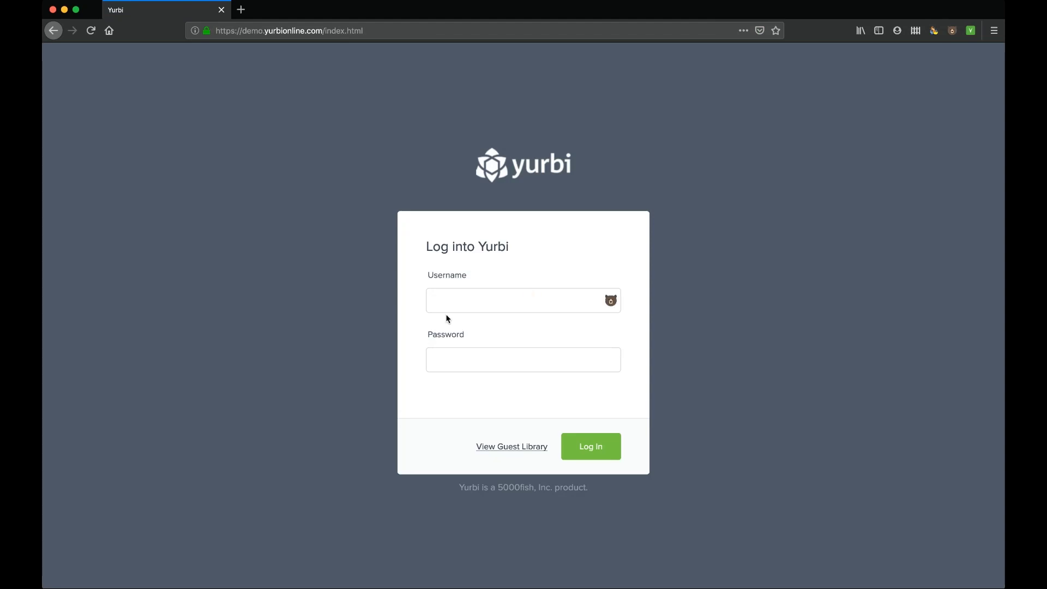
{"action": "left_click", "coordinate": [452, 300]}
{"action": "type", "text": "admin"}
{"action": "key", "text": "Tab"}
{"action": "type", "text": "****"}
{"action": "left_click", "coordinate": [590, 446]}
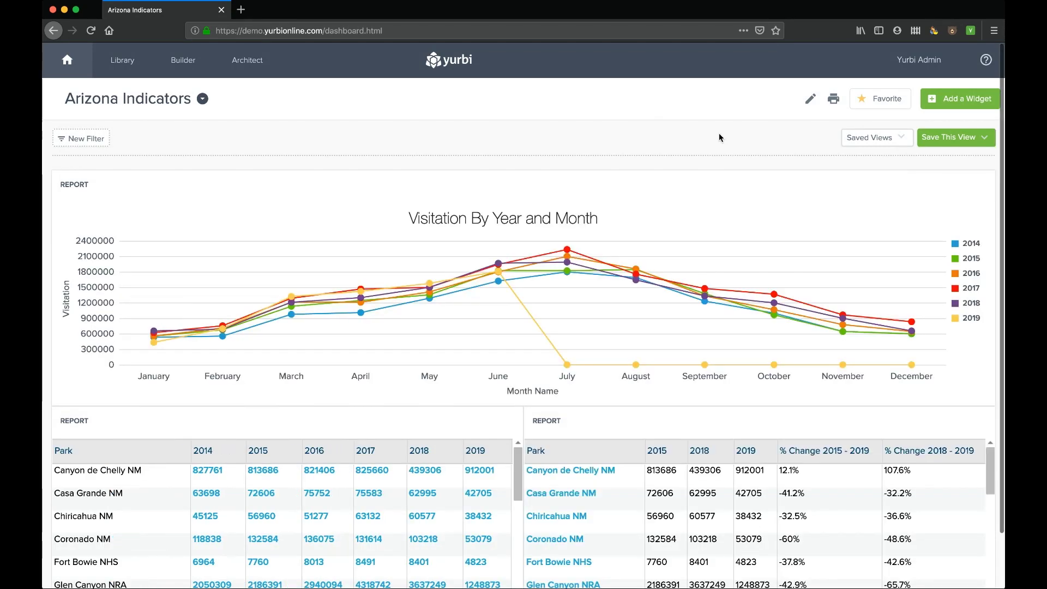
- Open the custom database's App Databases page from Admin
{"action": "left_click", "coordinate": [920, 66]}
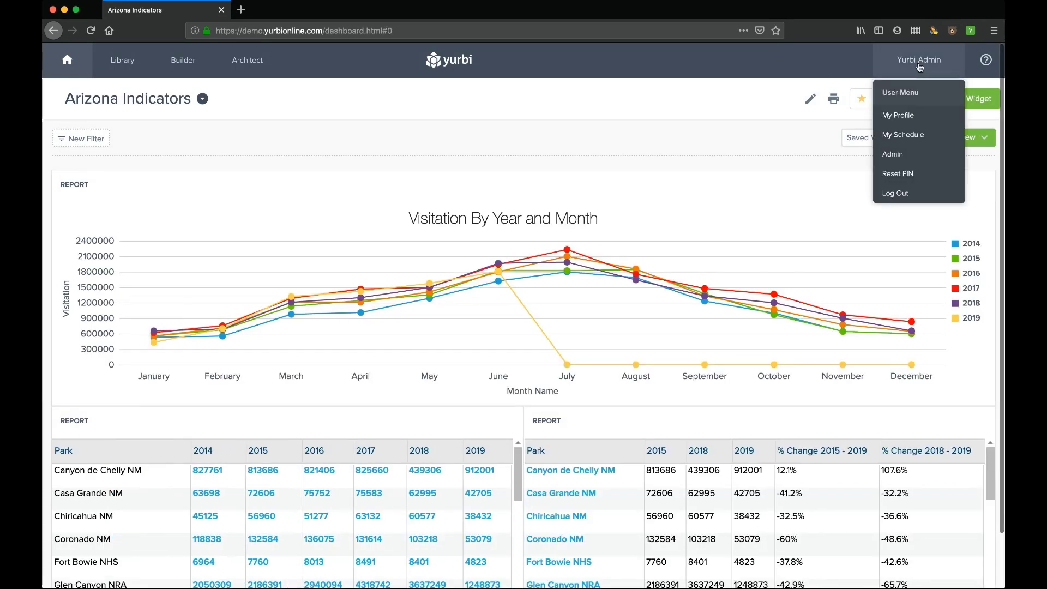
{"action": "left_click", "coordinate": [891, 150]}
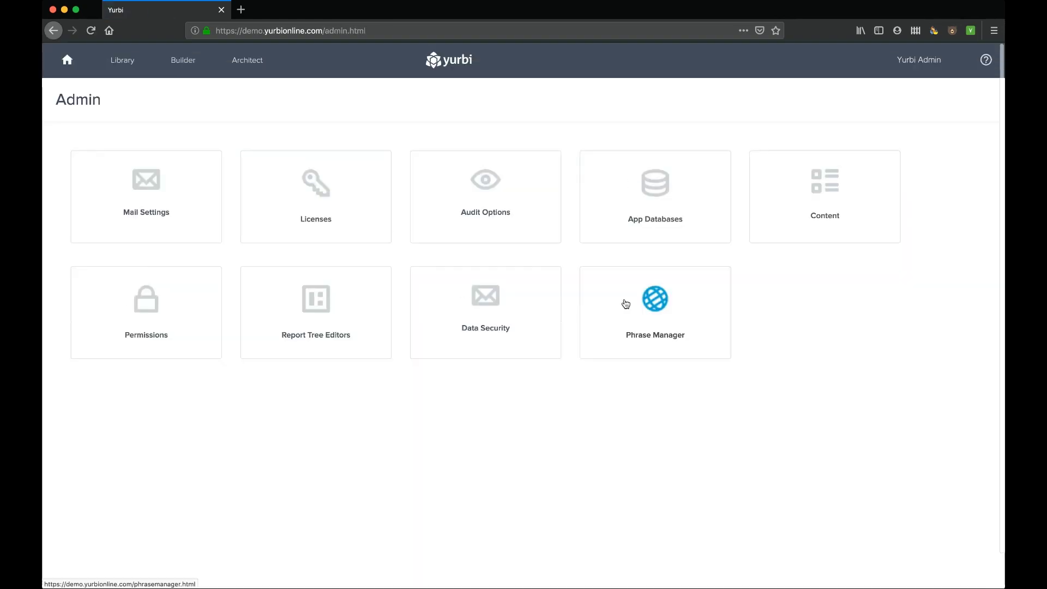
{"action": "left_click", "coordinate": [656, 194]}
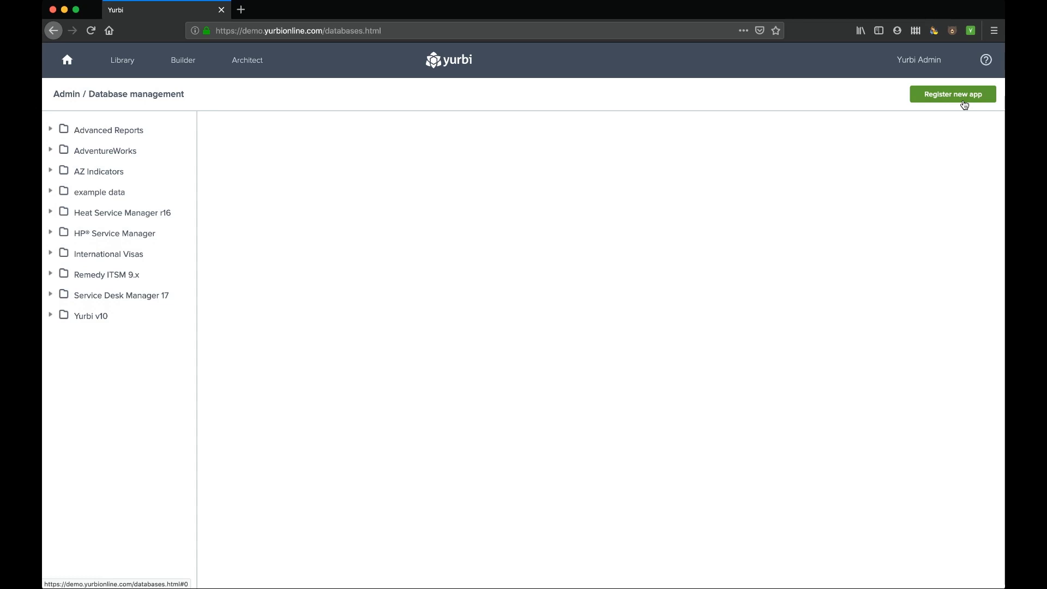
- Check the installed premium content, then return to App Databases management
{"action": "left_click", "coordinate": [66, 94]}
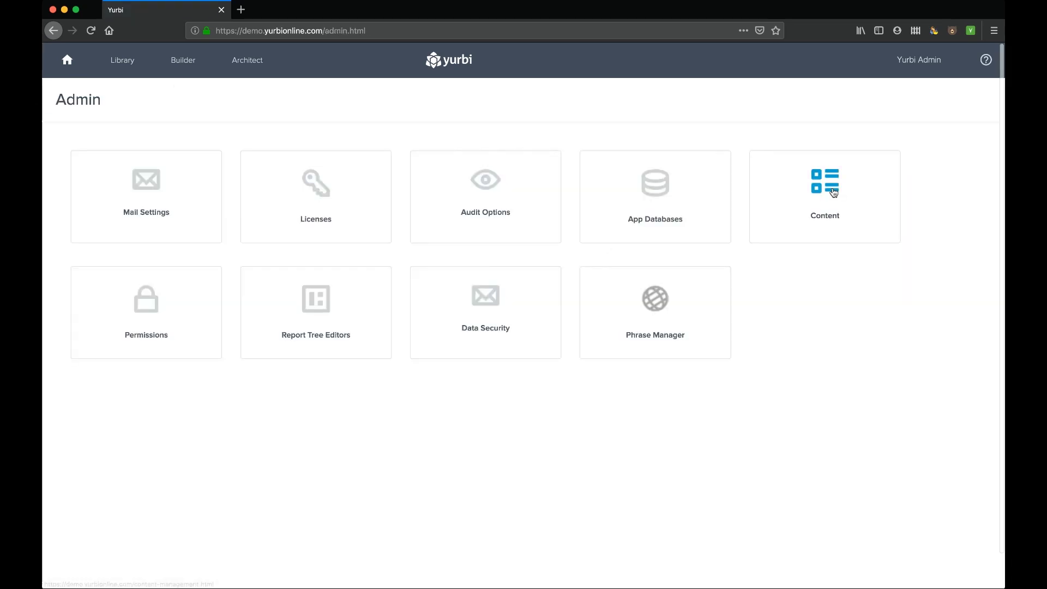
{"action": "left_click", "coordinate": [832, 191]}
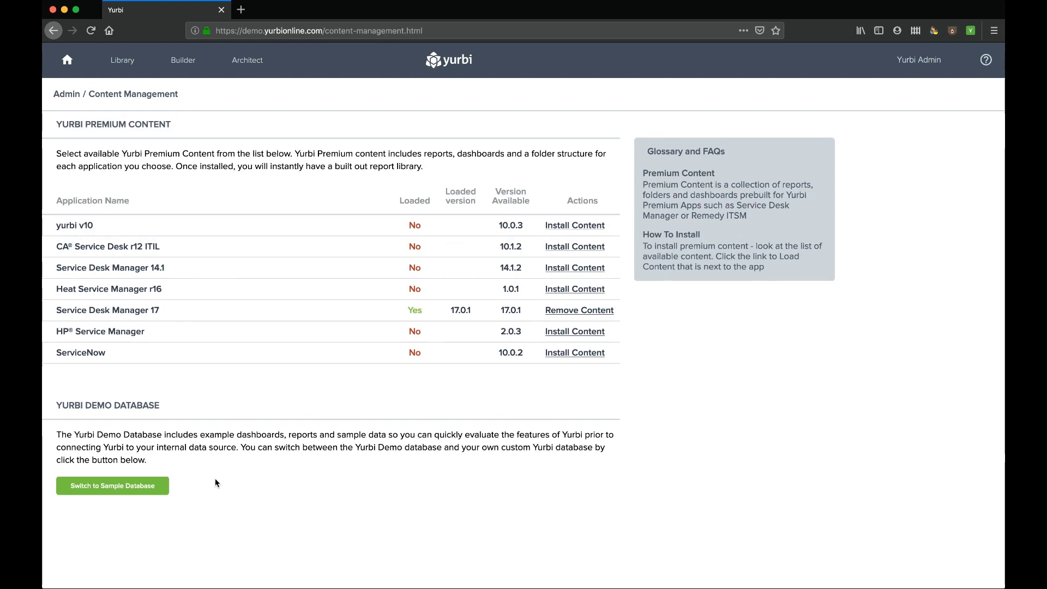
{"action": "left_click", "coordinate": [69, 95]}
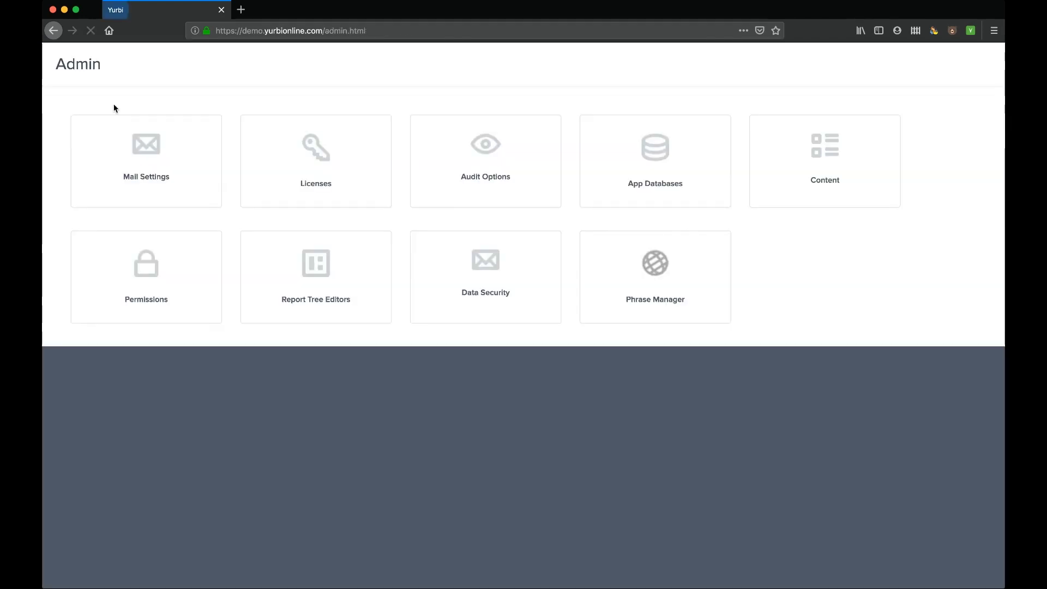
{"action": "left_click", "coordinate": [653, 186]}
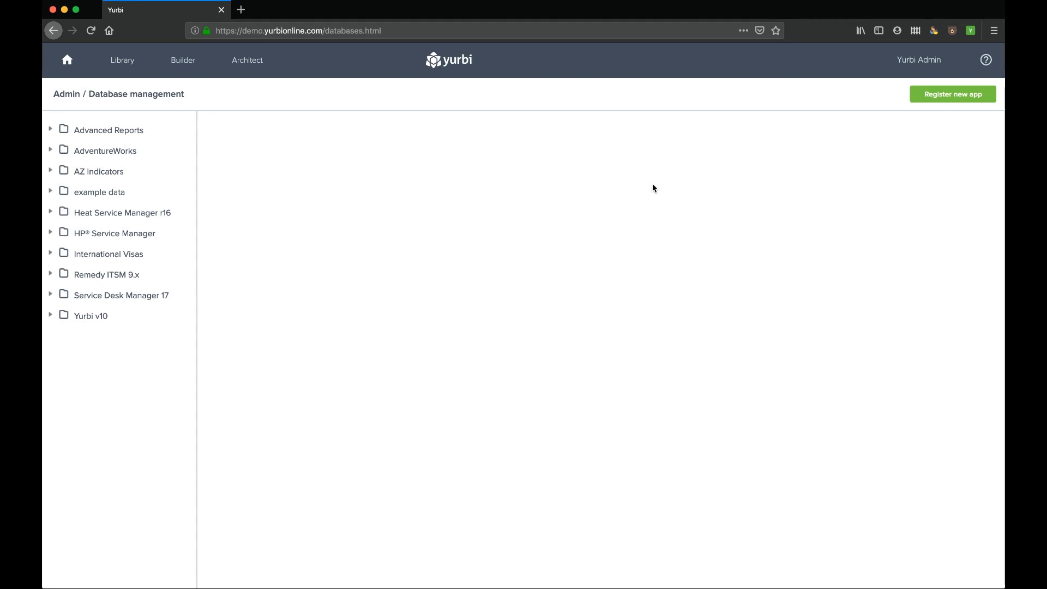
- Preview the Create Application app types, close without registering, and open AdventureWorks' localhost\yurbi connection
{"action": "left_click", "coordinate": [954, 97]}
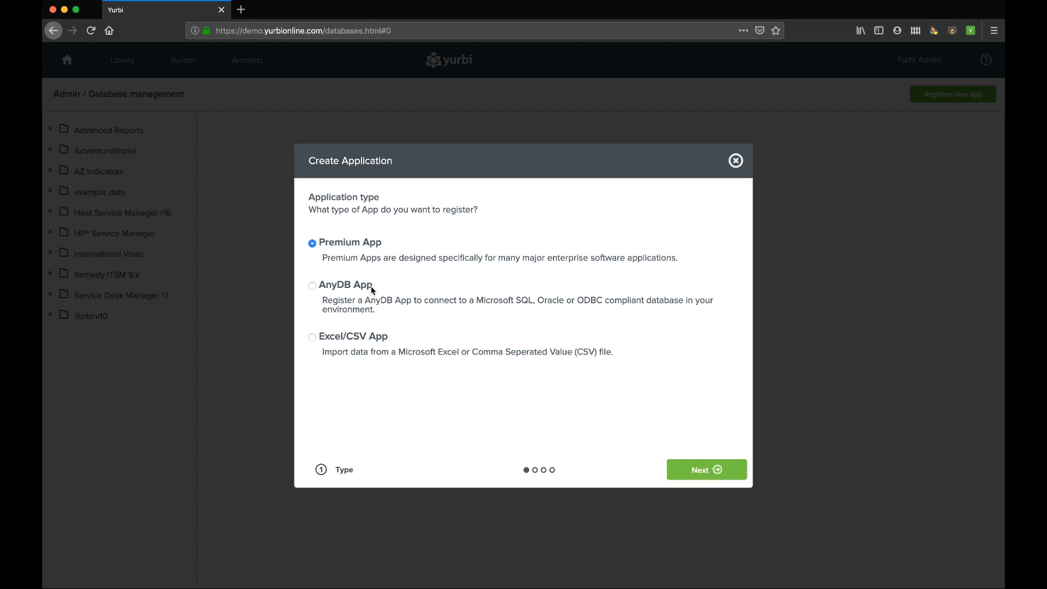
{"action": "left_click_drag", "start_coordinate": [476, 301], "coordinate": [622, 302]}
{"action": "left_click", "coordinate": [735, 161]}
{"action": "left_click", "coordinate": [50, 150]}
{"action": "left_click", "coordinate": [107, 174]}
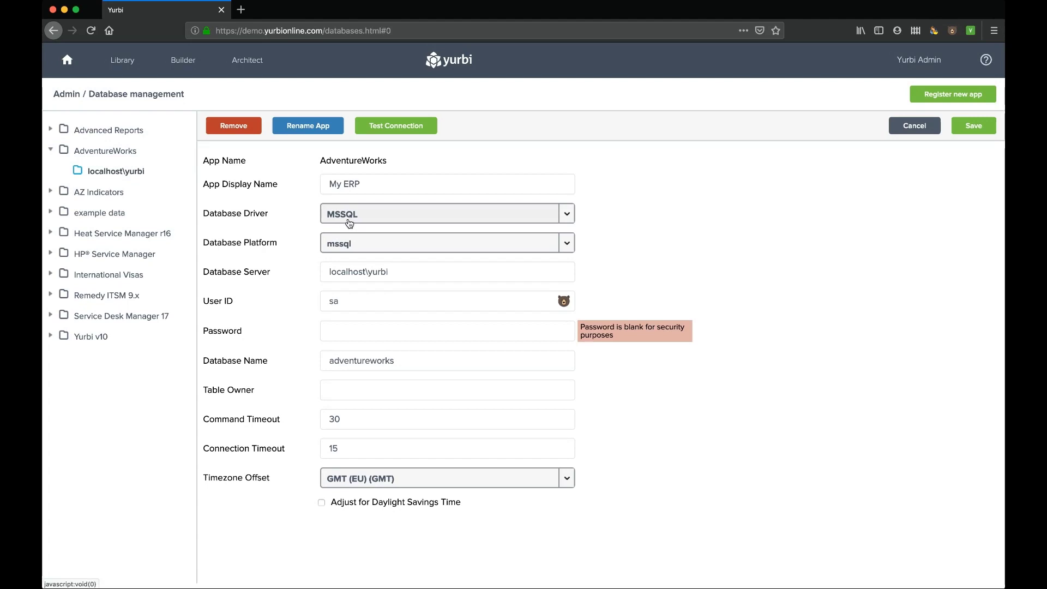
- Review the driver and platform choices, keeping MSSQL and mssql unchanged
{"action": "left_click", "coordinate": [568, 214]}
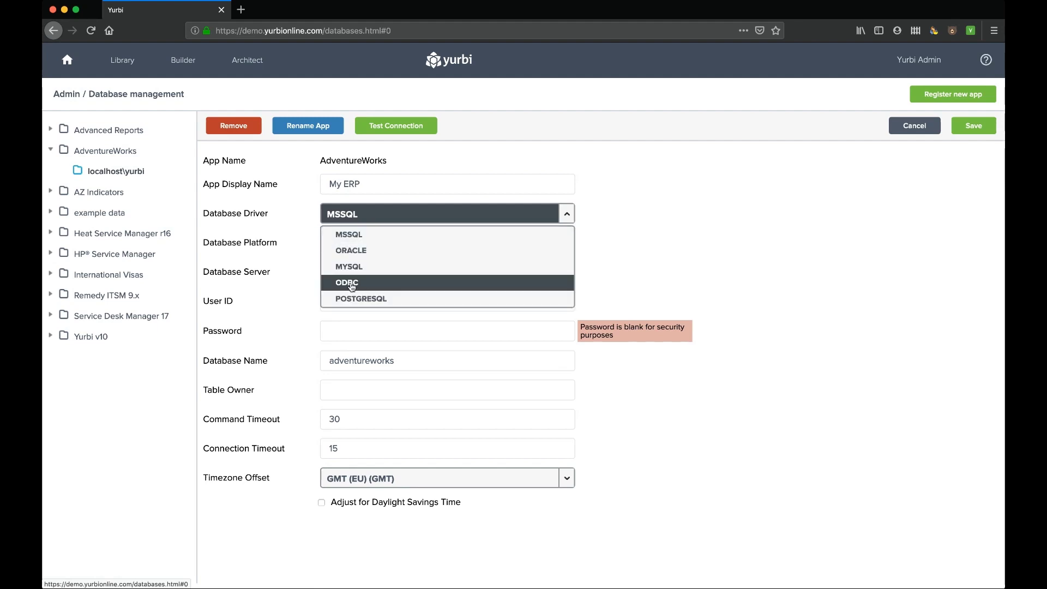
{"action": "left_click", "coordinate": [567, 213]}
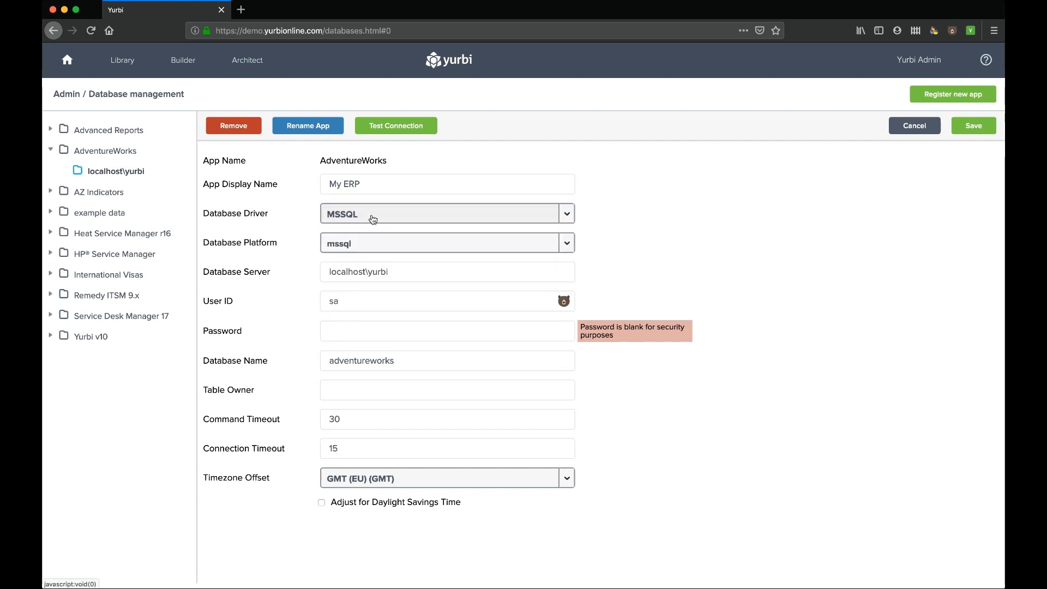
{"action": "left_click", "coordinate": [567, 243]}
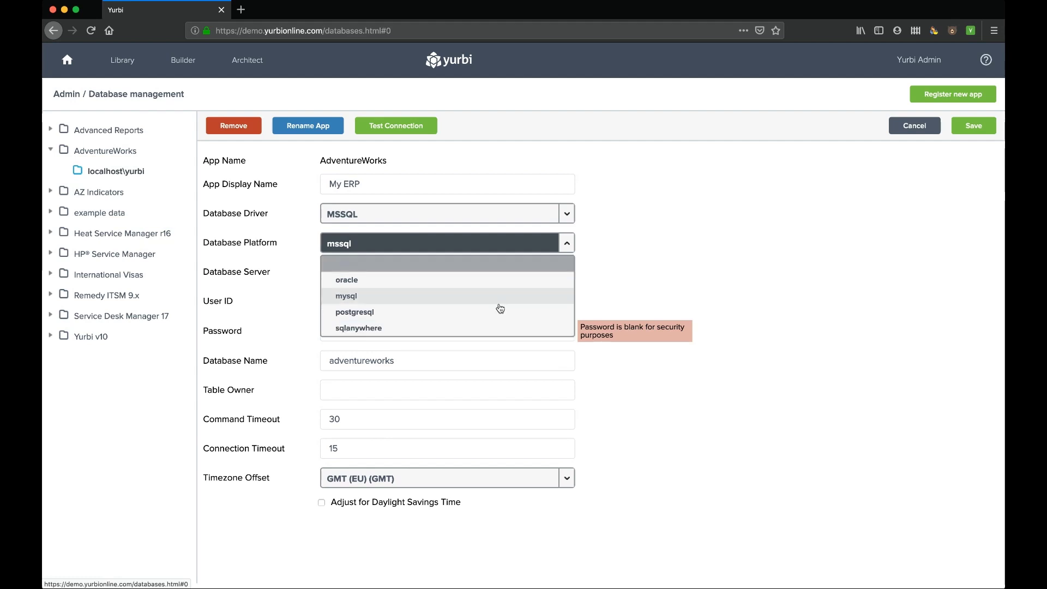
{"action": "left_click", "coordinate": [568, 243]}
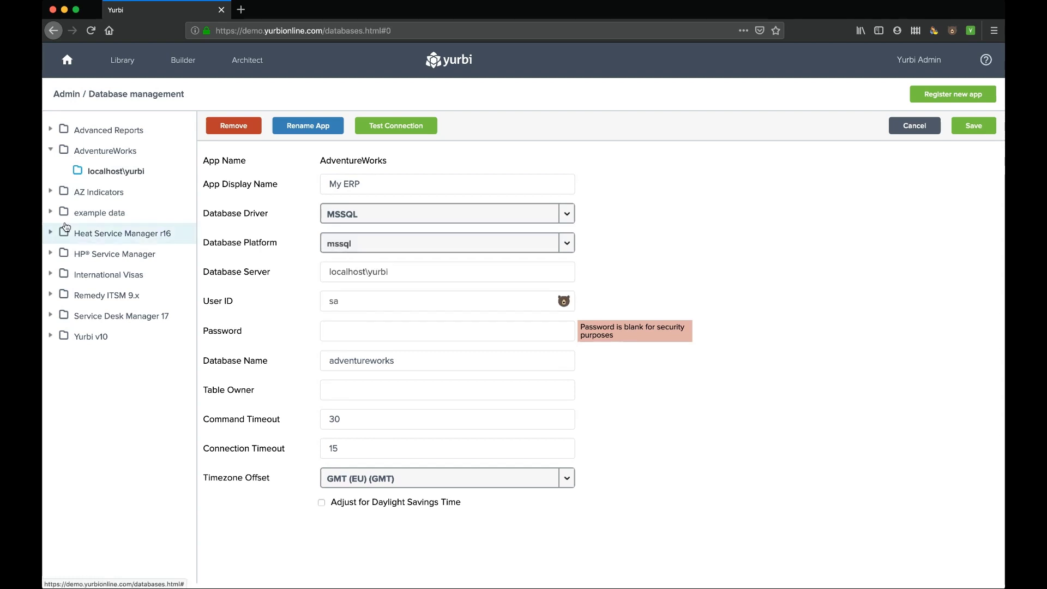
- Show the example data app's localhost connection settings, then go to the Architect page
{"action": "left_click", "coordinate": [50, 212]}
{"action": "left_click", "coordinate": [101, 235]}
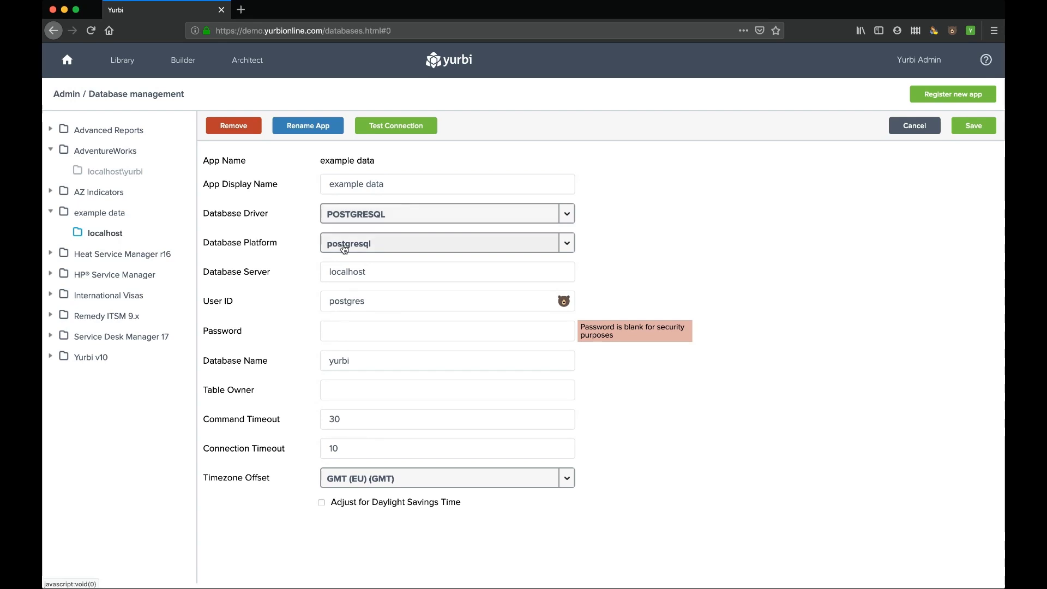
{"action": "left_click", "coordinate": [252, 63]}
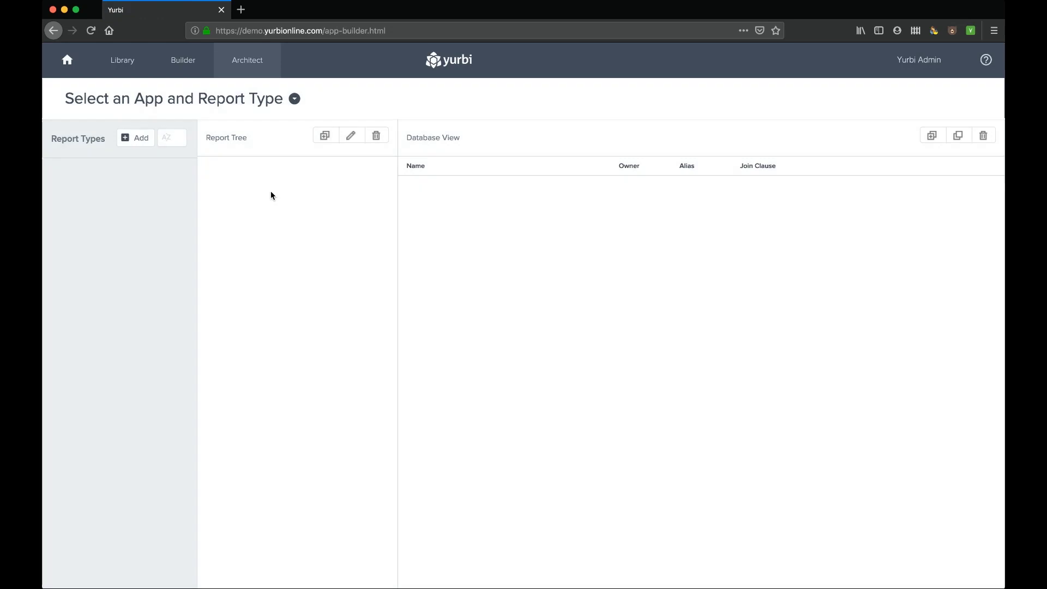
- Load the example data app's MPSPerGroup report type in Architect
{"action": "left_click", "coordinate": [294, 100]}
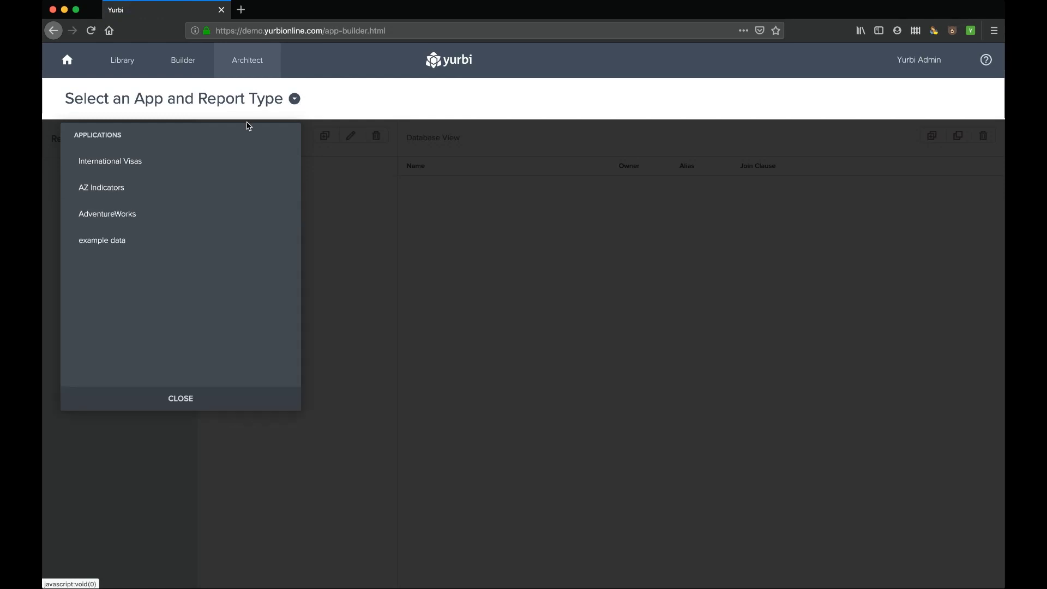
{"action": "left_click", "coordinate": [104, 240]}
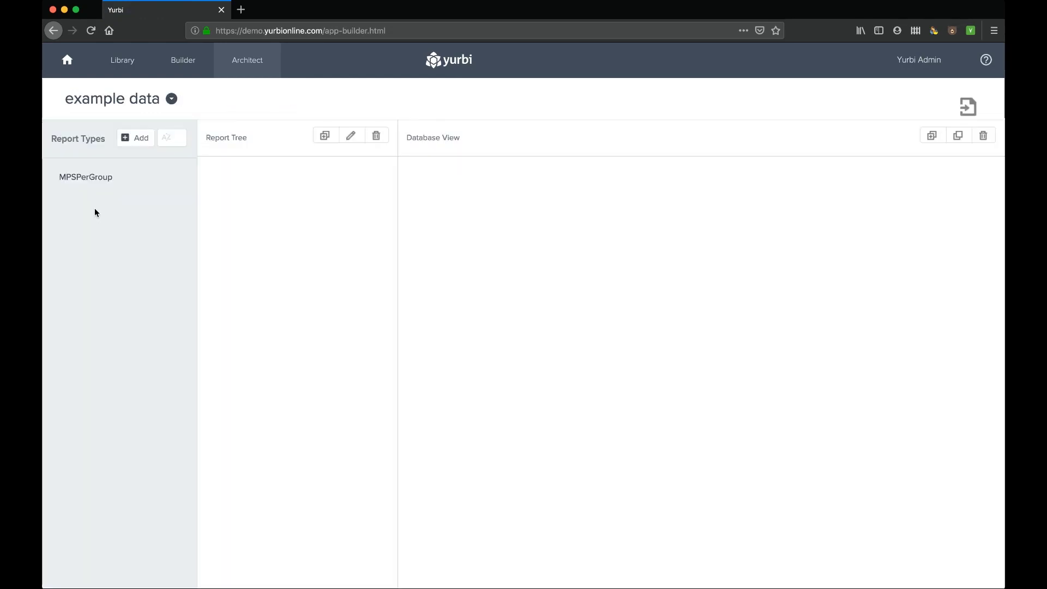
{"action": "left_click", "coordinate": [89, 179]}
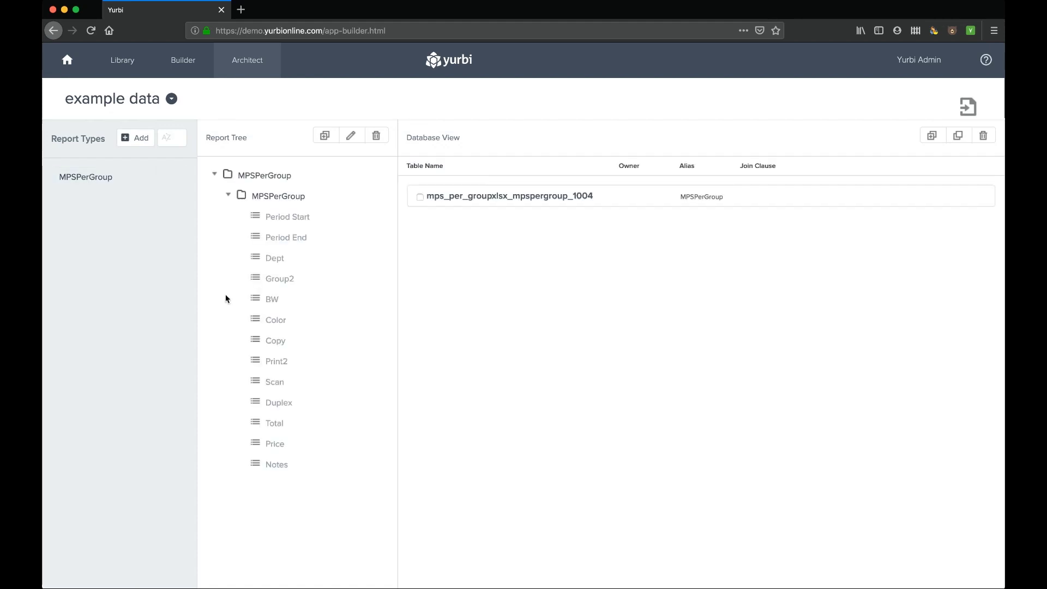
- Expand the MPSPerGroup table to inspect its columns and data types, then return to Admin
{"action": "left_click", "coordinate": [551, 203]}
{"action": "left_click_drag", "start_coordinate": [552, 206], "coordinate": [89, 187]}
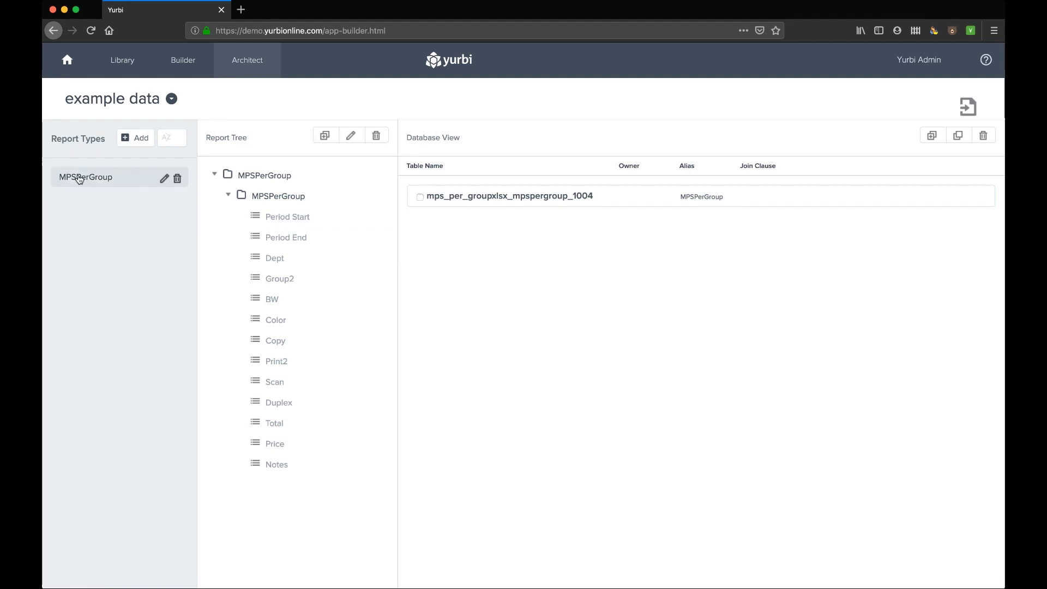
{"action": "left_click", "coordinate": [423, 198]}
{"action": "left_click", "coordinate": [480, 200]}
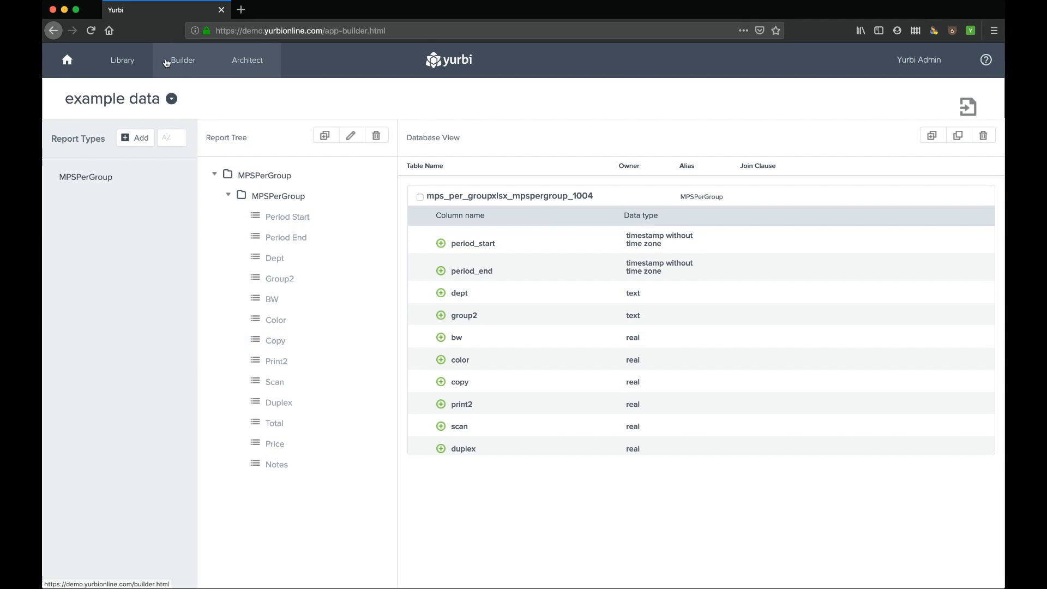
{"action": "left_click", "coordinate": [919, 60]}
{"action": "left_click", "coordinate": [899, 150]}
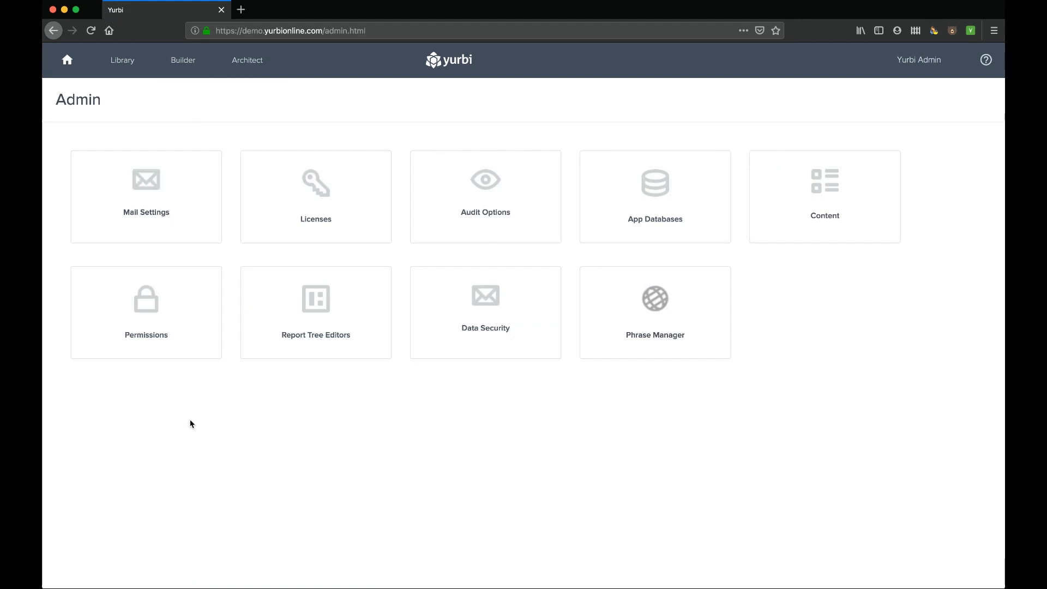
- Open the User Permissions page listing the four PIN-authenticated user accounts
{"action": "left_click", "coordinate": [143, 297]}
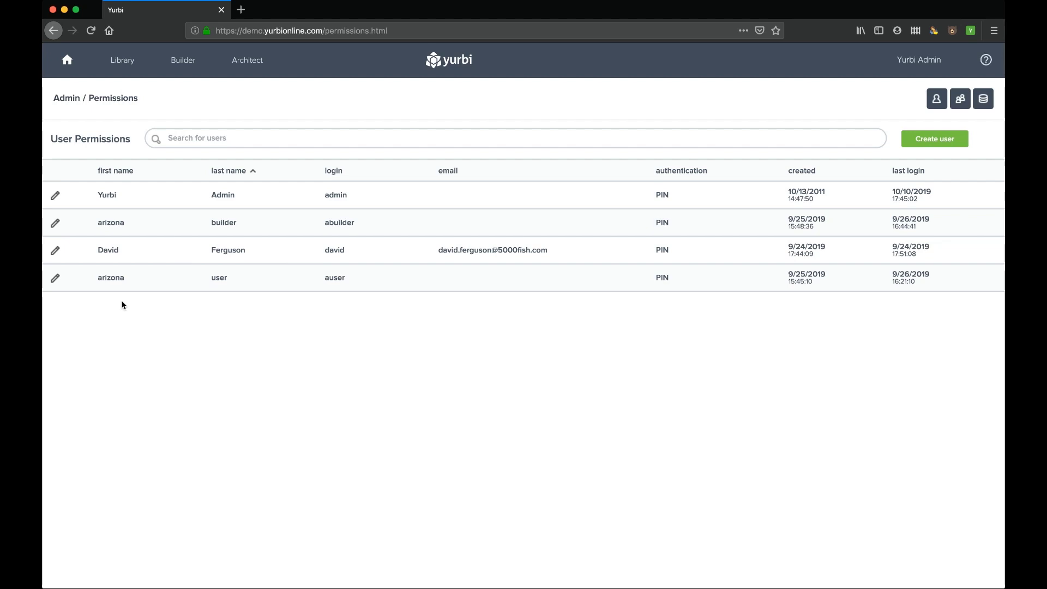
{"action": "left_click", "coordinate": [55, 250]}
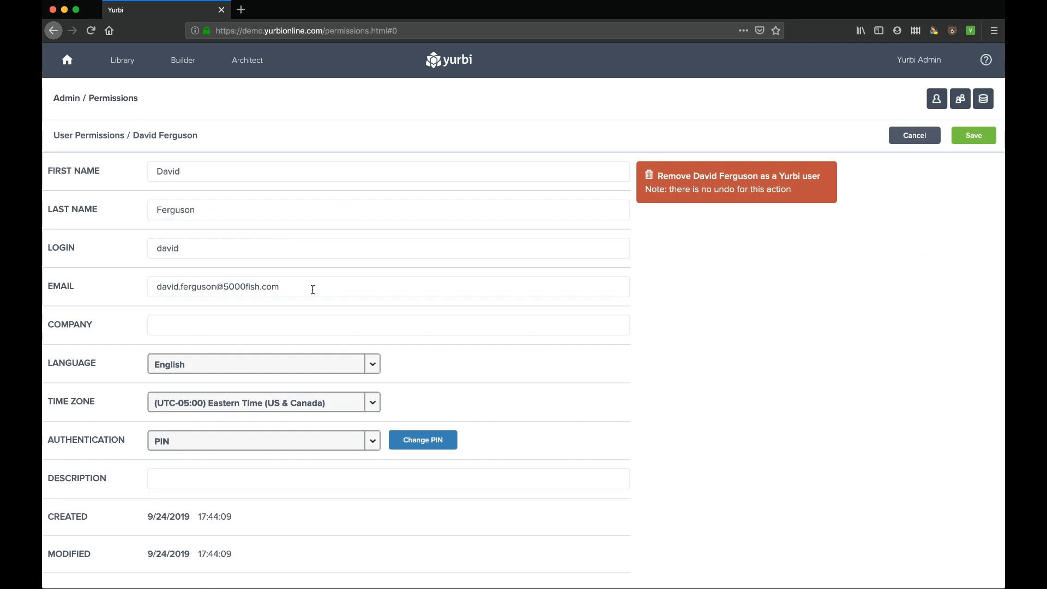
- Review the user's login name, e-mail, language and authentication settings, keeping PIN unchanged
{"action": "double_click", "coordinate": [161, 247]}
{"action": "left_click", "coordinate": [178, 286]}
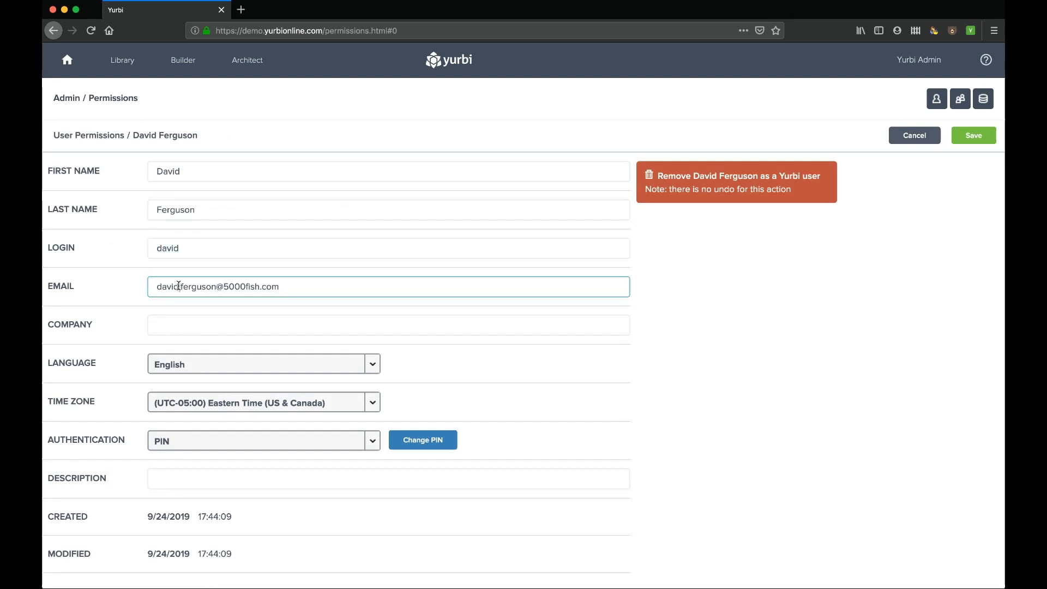
{"action": "scroll", "coordinate": [365, 370], "scroll_direction": "down", "scroll_amount": 2}
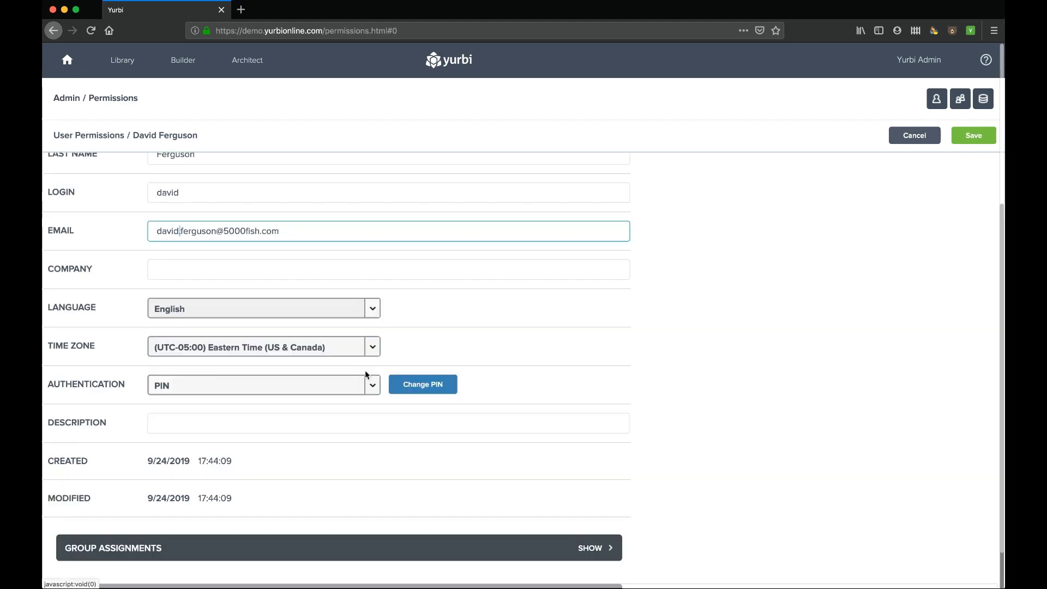
{"action": "left_click", "coordinate": [371, 311]}
{"action": "left_click", "coordinate": [373, 309]}
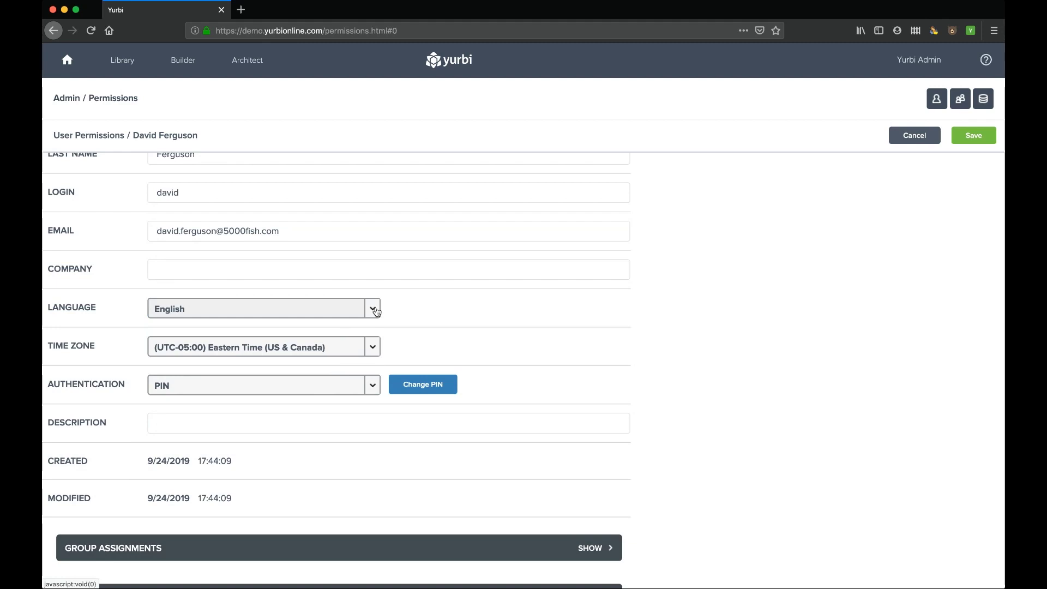
{"action": "left_click", "coordinate": [372, 385]}
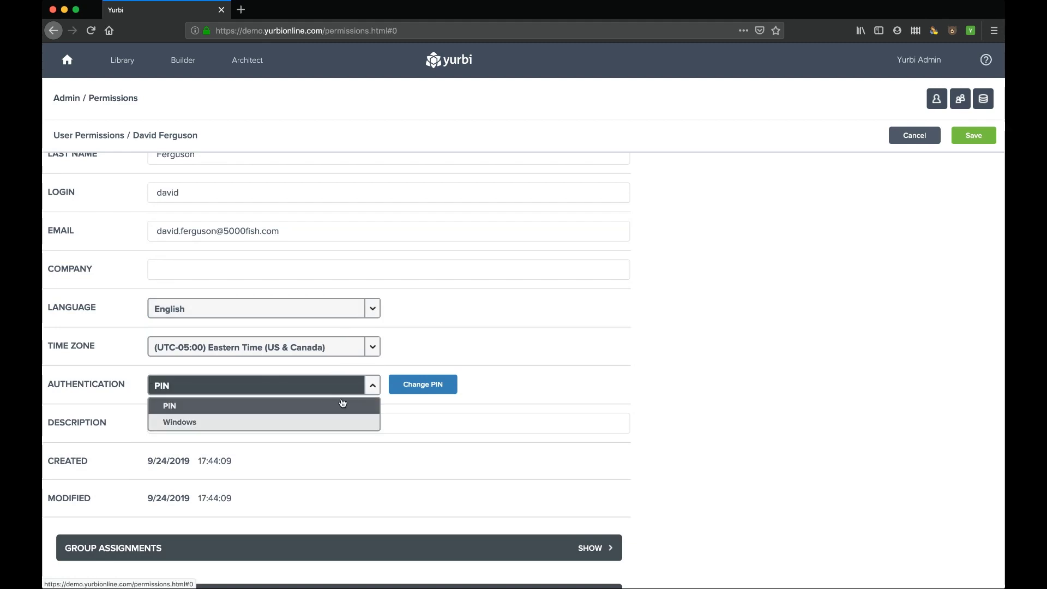
{"action": "left_click", "coordinate": [372, 387]}
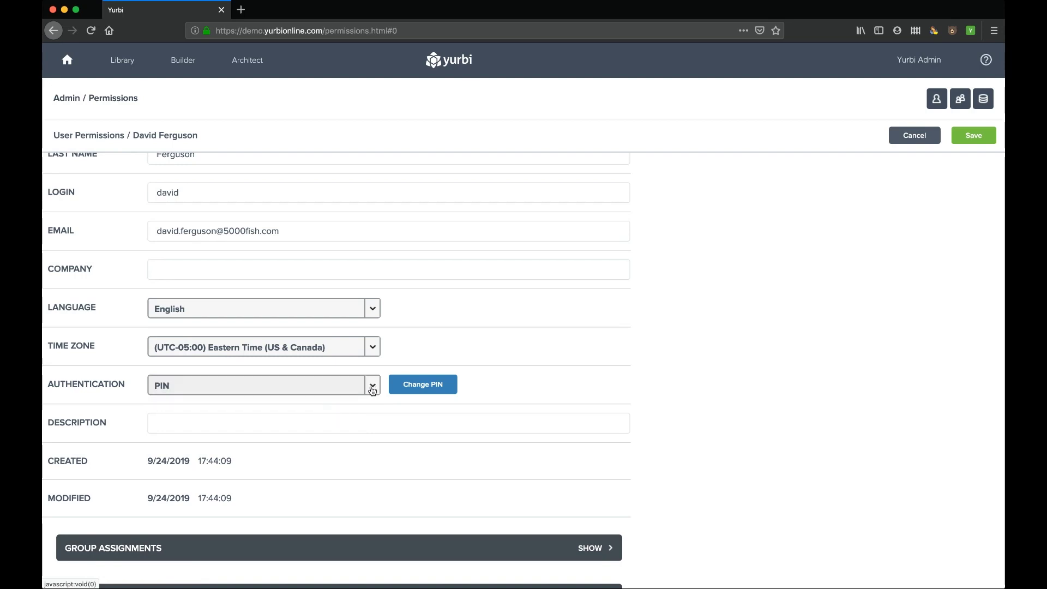
- Expand Group Assignments to reveal the Administrators group with the Admin role
{"action": "scroll", "coordinate": [371, 386], "scroll_direction": "down", "scroll_amount": 1}
{"action": "left_click", "coordinate": [594, 514]}
{"action": "scroll", "coordinate": [455, 511], "scroll_direction": "down", "scroll_amount": 2}
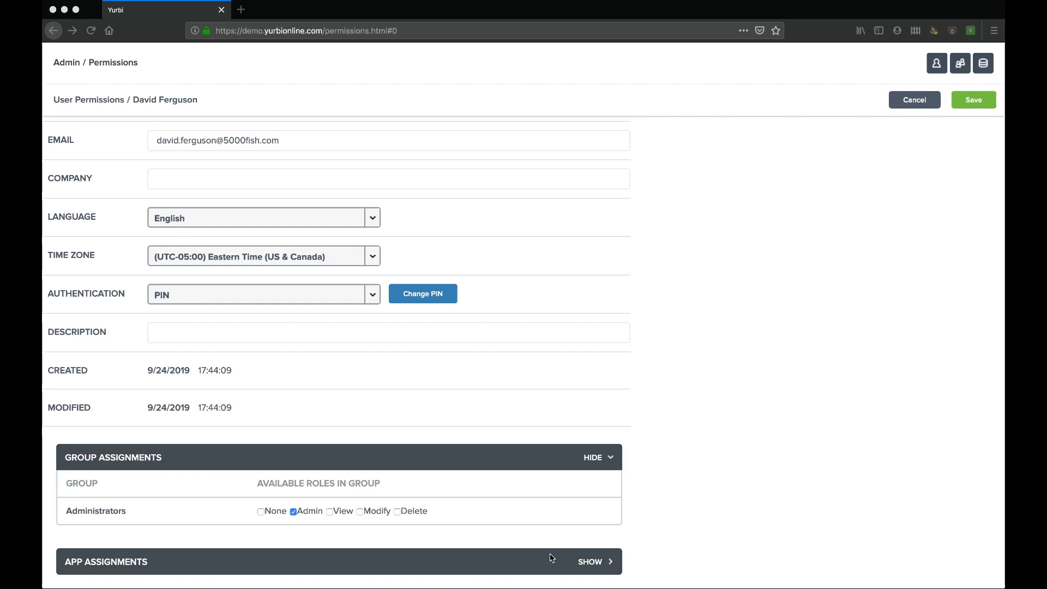
- Show the user's app assignments with Builder, Agent and Architect roles, then return to Admin
{"action": "left_click", "coordinate": [583, 563]}
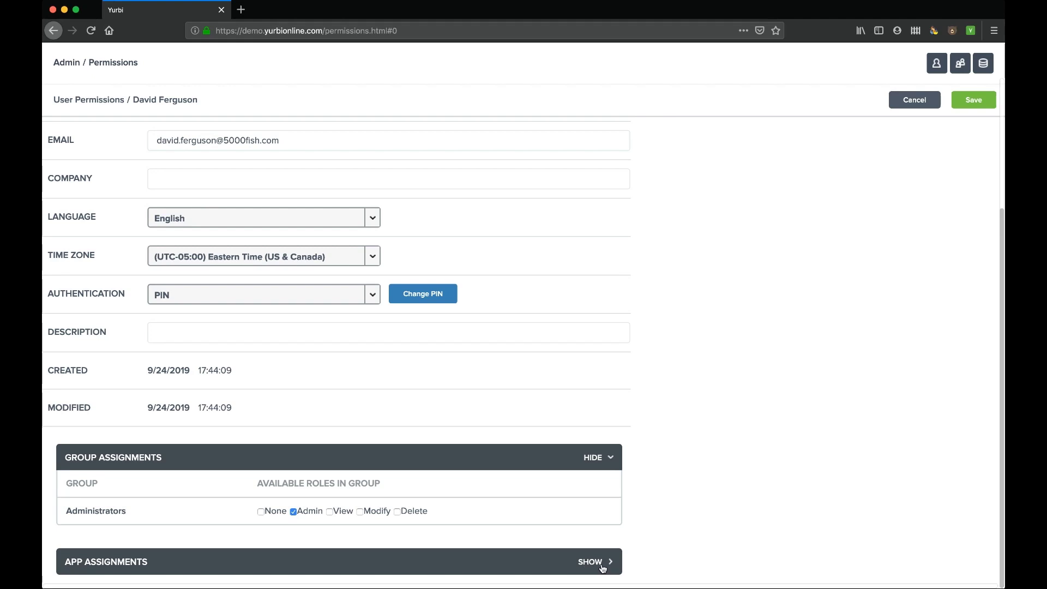
{"action": "left_click", "coordinate": [588, 563]}
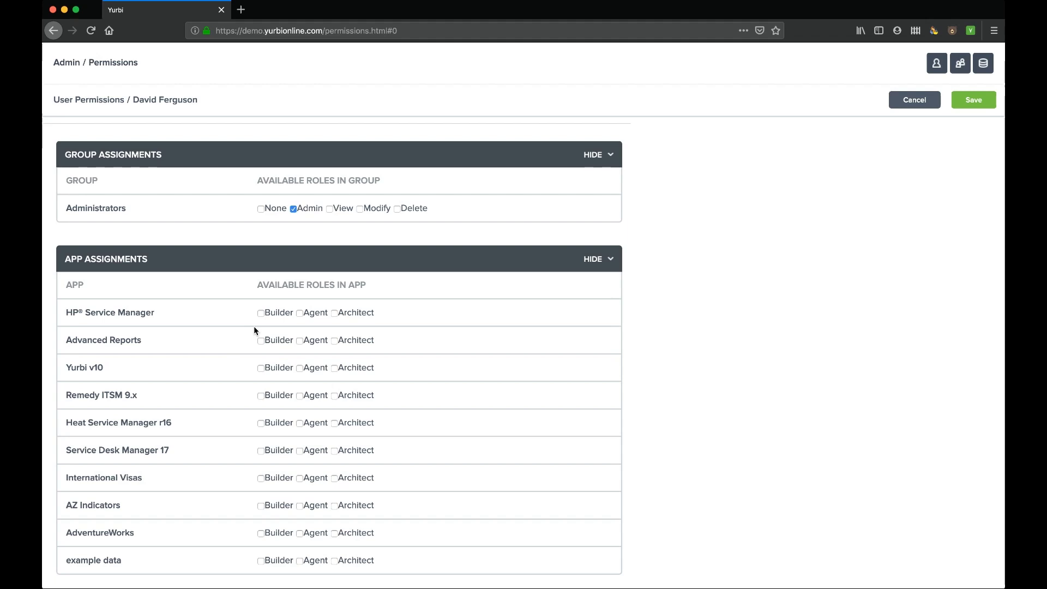
{"action": "scroll", "coordinate": [254, 326], "scroll_direction": "up", "scroll_amount": 4}
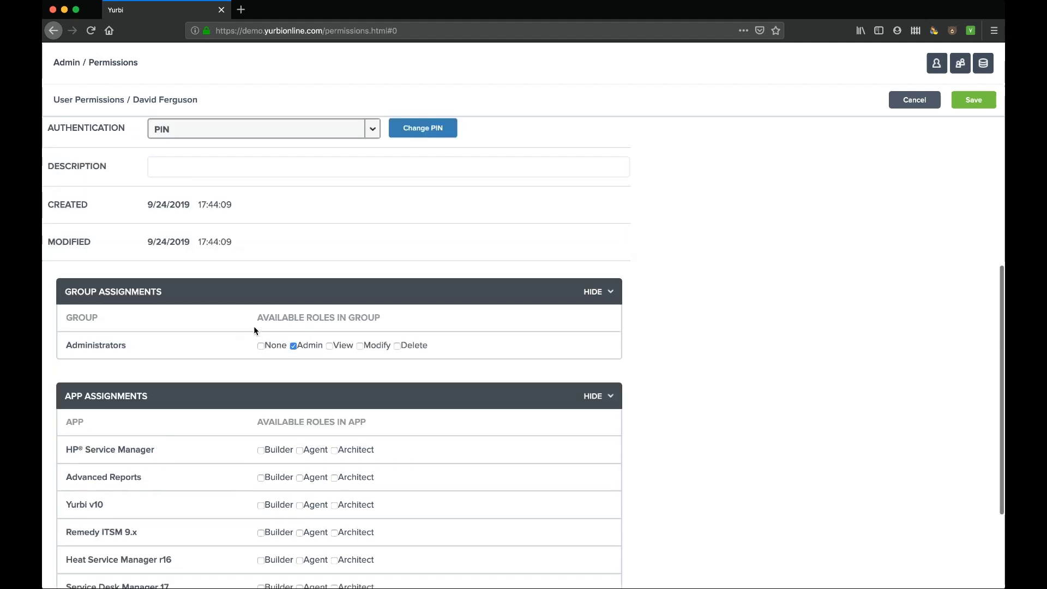
{"action": "left_click", "coordinate": [74, 63]}
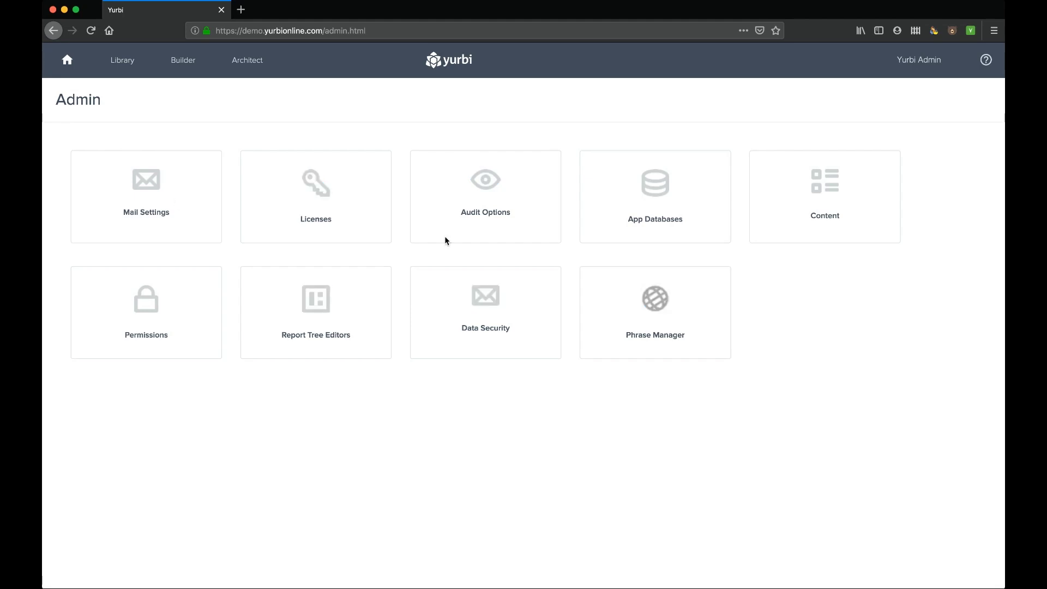
- Review Audit Options retention days for security events, e.g. Login Success 30 and others 120
{"action": "left_click", "coordinate": [483, 186]}
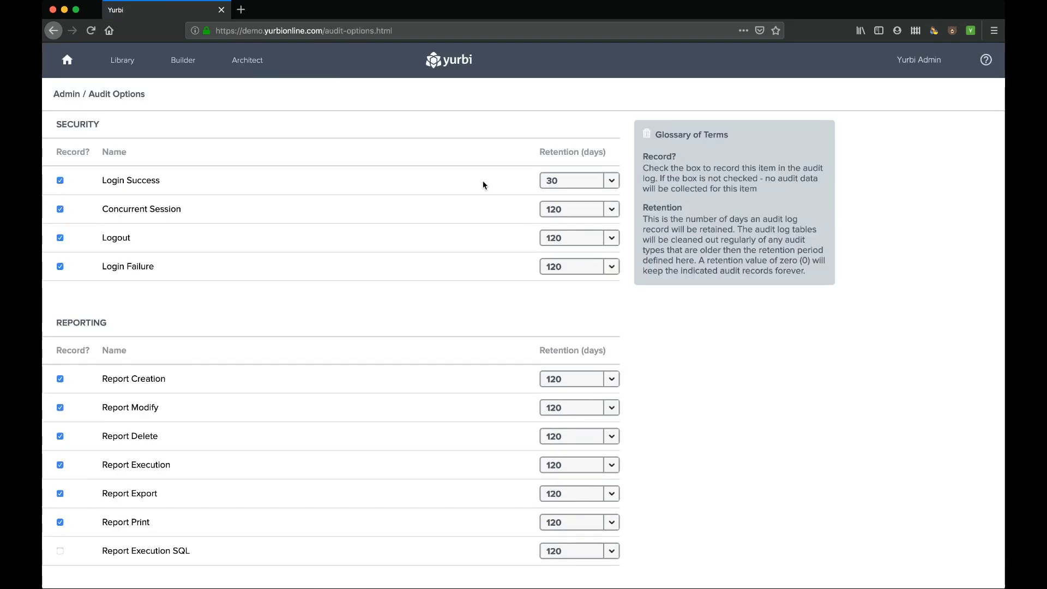
{"action": "scroll", "coordinate": [417, 275], "scroll_direction": "down", "scroll_amount": 2}
{"action": "scroll", "coordinate": [417, 275], "scroll_direction": "up", "scroll_amount": 2}
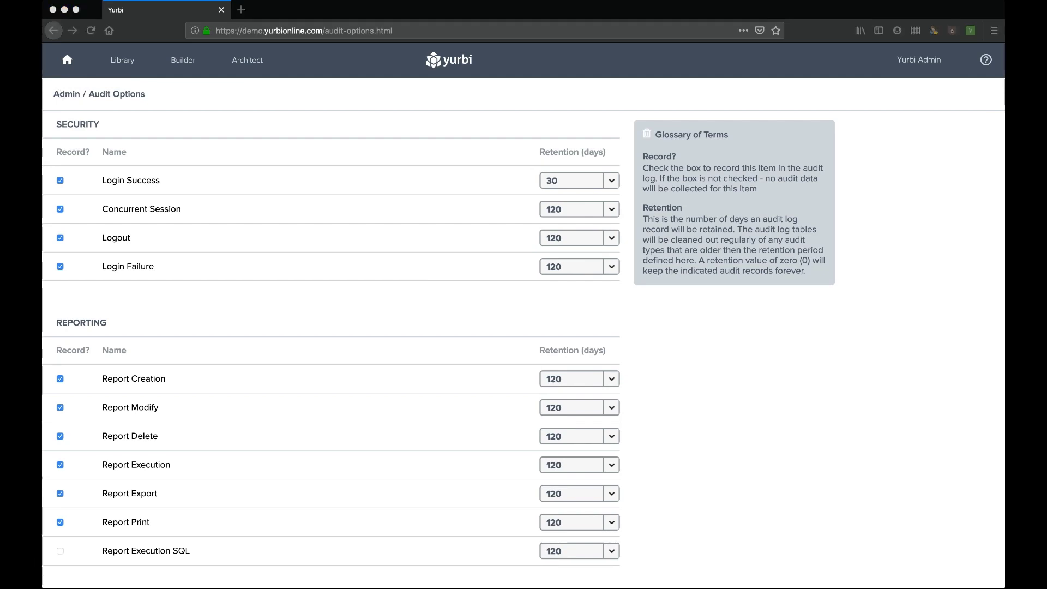
{"action": "left_click", "coordinate": [63, 139]}
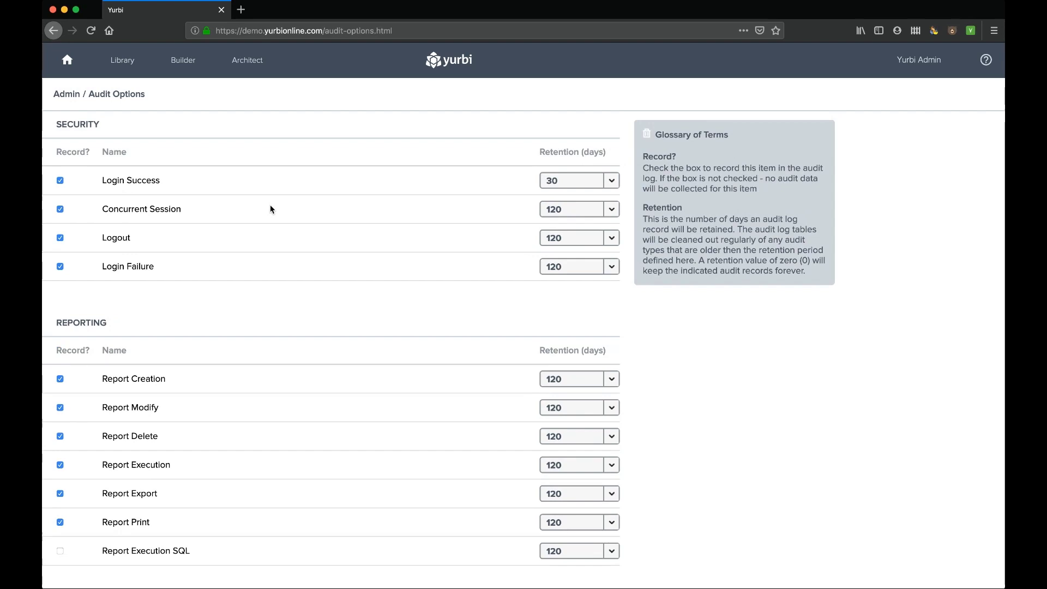
{"action": "left_click_drag", "start_coordinate": [112, 180], "coordinate": [149, 263]}
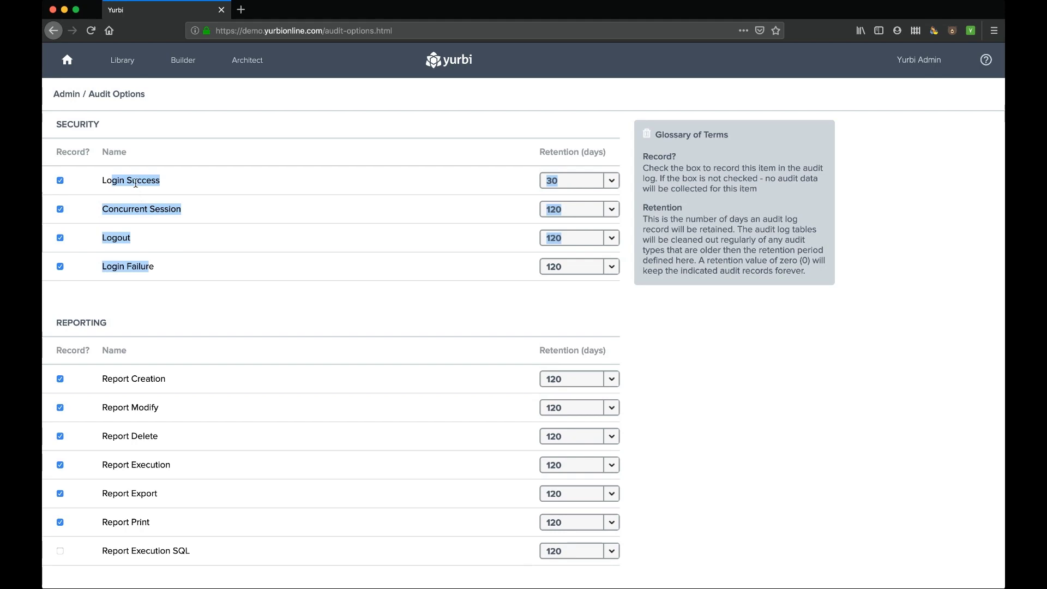
{"action": "left_click", "coordinate": [125, 257]}
{"action": "scroll", "coordinate": [123, 259], "scroll_direction": "down", "scroll_amount": 5}
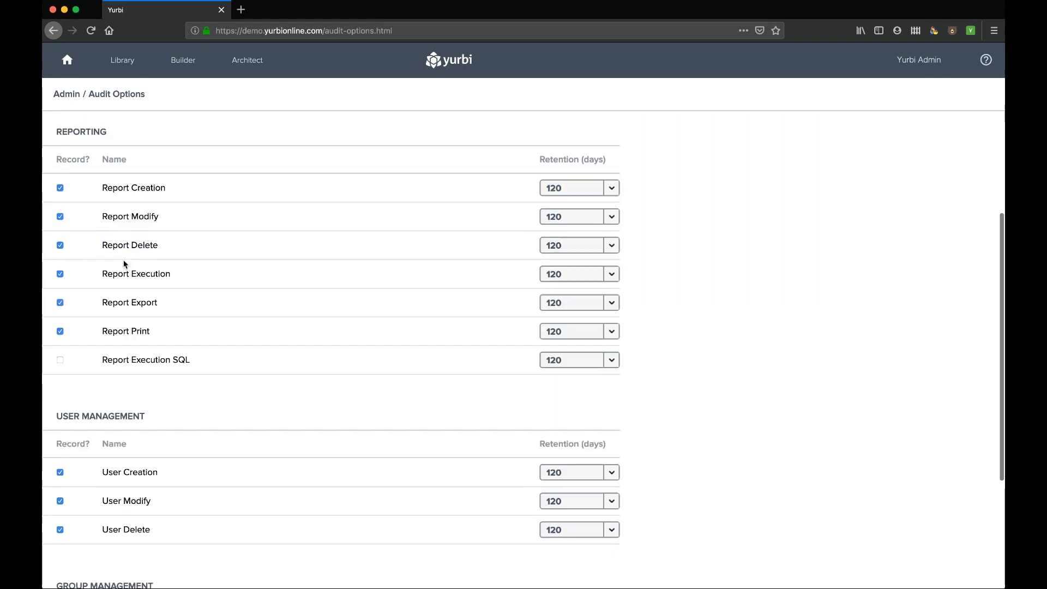
{"action": "scroll", "coordinate": [124, 260], "scroll_direction": "up", "scroll_amount": 2}
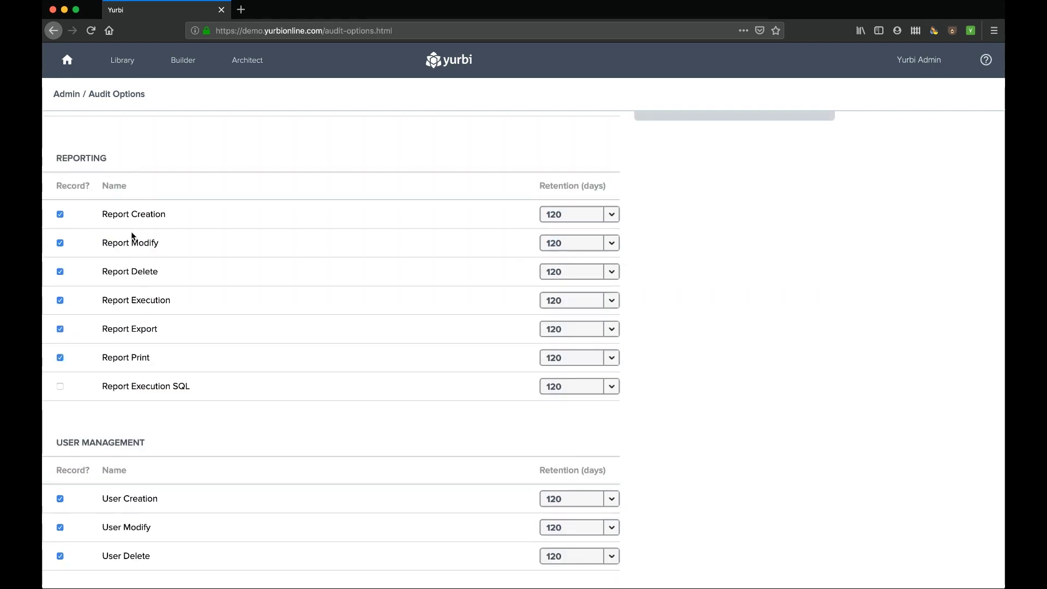
{"action": "left_click_drag", "start_coordinate": [118, 214], "coordinate": [156, 214]}
{"action": "left_click_drag", "start_coordinate": [113, 243], "coordinate": [166, 302]}
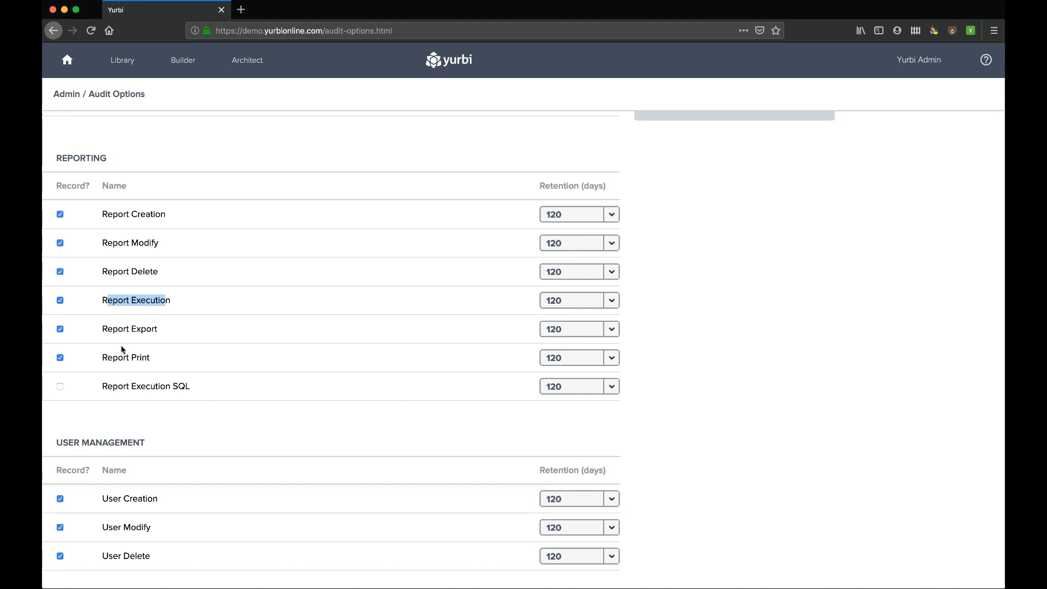
{"action": "left_click_drag", "start_coordinate": [111, 329], "coordinate": [121, 355]}
{"action": "left_click", "coordinate": [142, 357]}
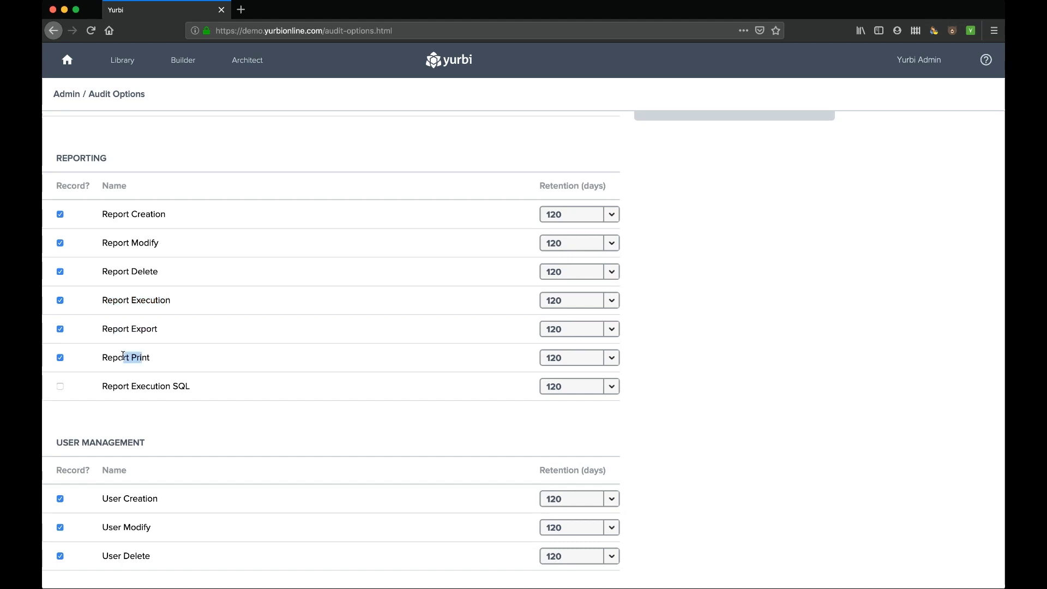
{"action": "scroll", "coordinate": [122, 355], "scroll_direction": "down", "scroll_amount": 10}
{"action": "scroll", "coordinate": [123, 359], "scroll_direction": "down", "scroll_amount": 1}
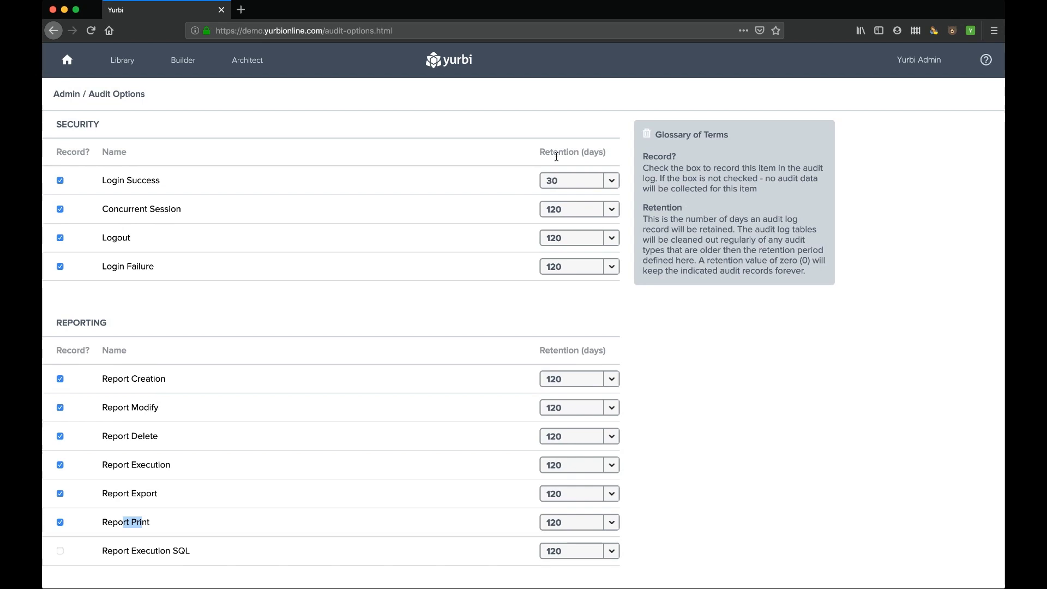
{"action": "scroll", "coordinate": [528, 320], "scroll_direction": "down", "scroll_amount": 4}
{"action": "scroll", "coordinate": [587, 360], "scroll_direction": "down", "scroll_amount": 5}
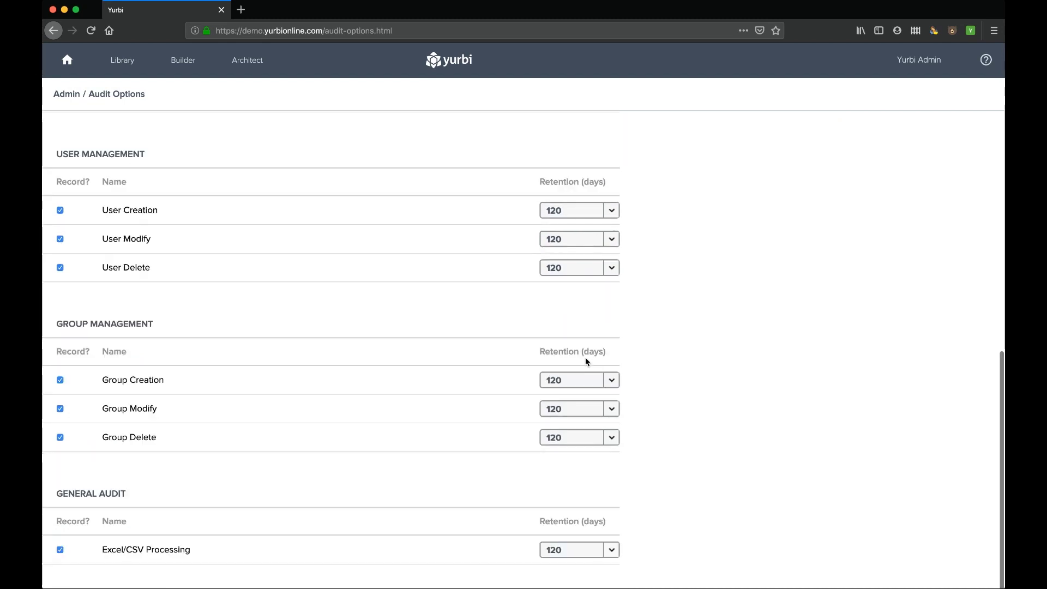
{"action": "scroll", "coordinate": [587, 309], "scroll_direction": "up", "scroll_amount": 2}
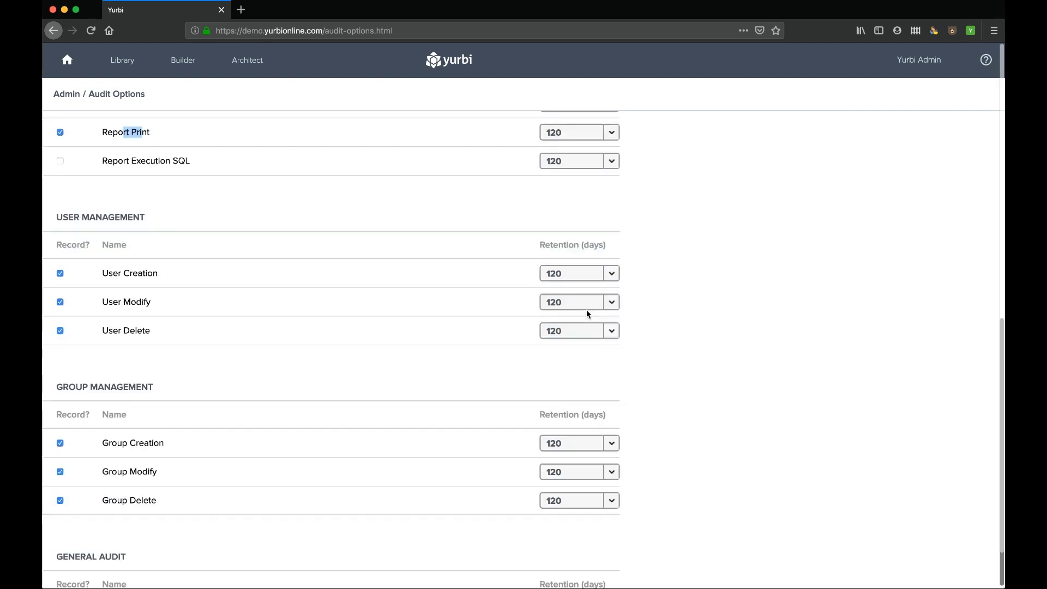
{"action": "left_click", "coordinate": [612, 298]}
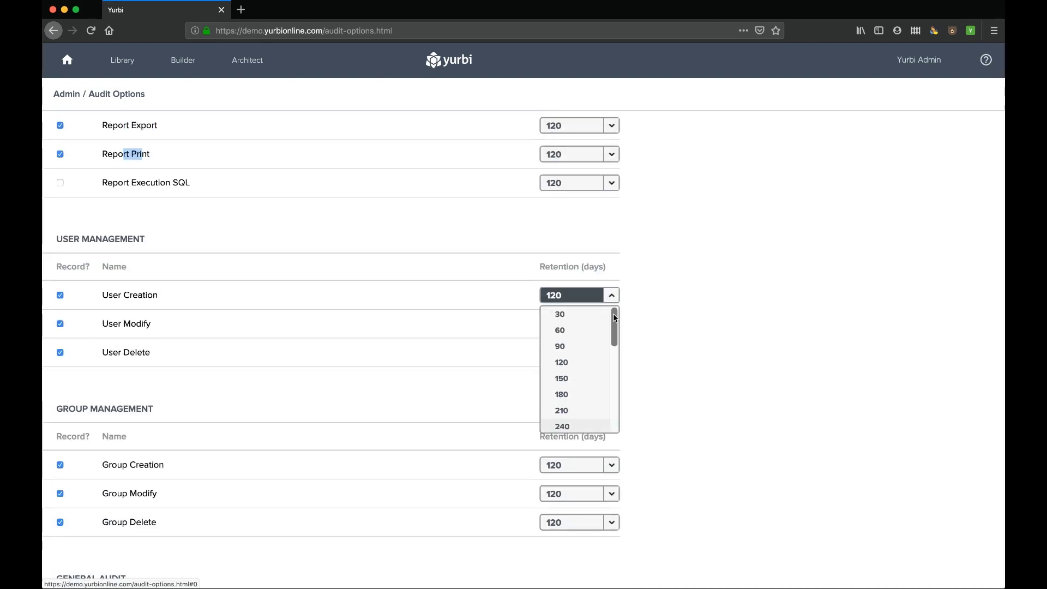
{"action": "left_click", "coordinate": [579, 305]}
{"action": "scroll", "coordinate": [451, 314], "scroll_direction": "up", "scroll_amount": 7}
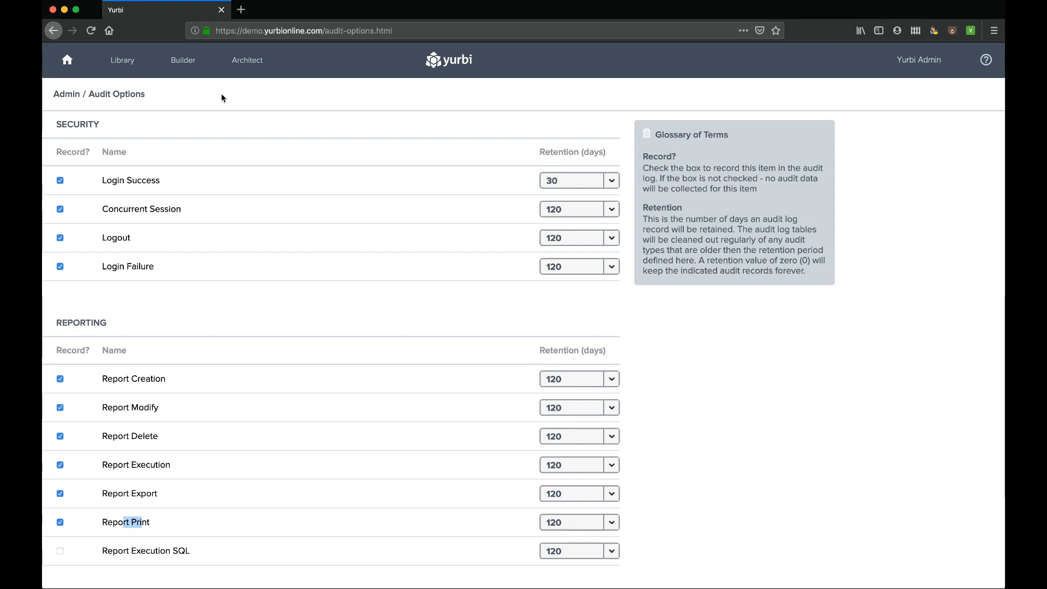
- Start a Builder report on the Yurbi v10 app with the Report Audit report type
{"action": "left_click", "coordinate": [184, 61]}
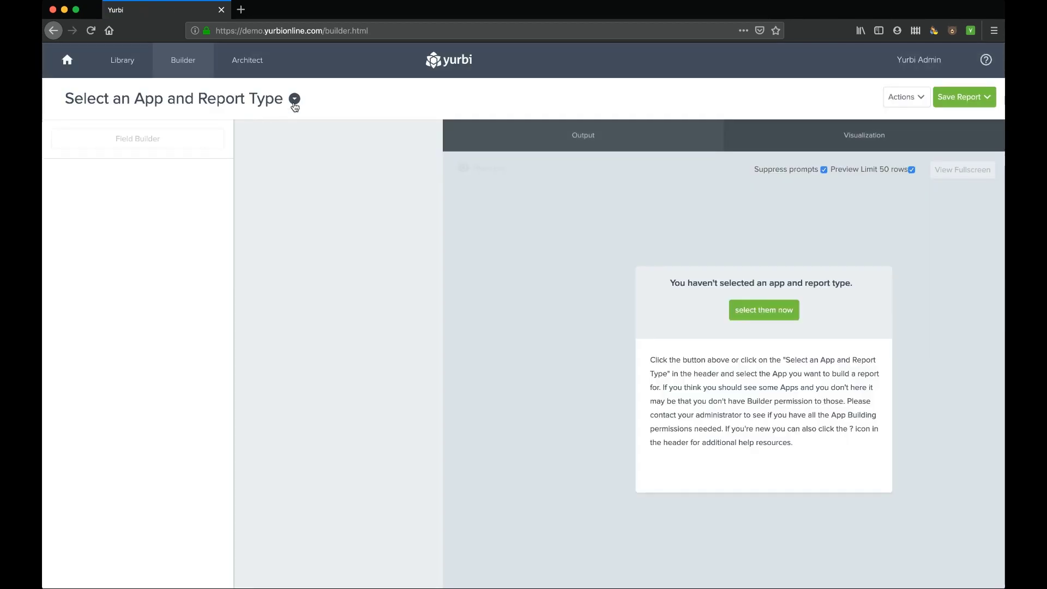
{"action": "left_click", "coordinate": [294, 104]}
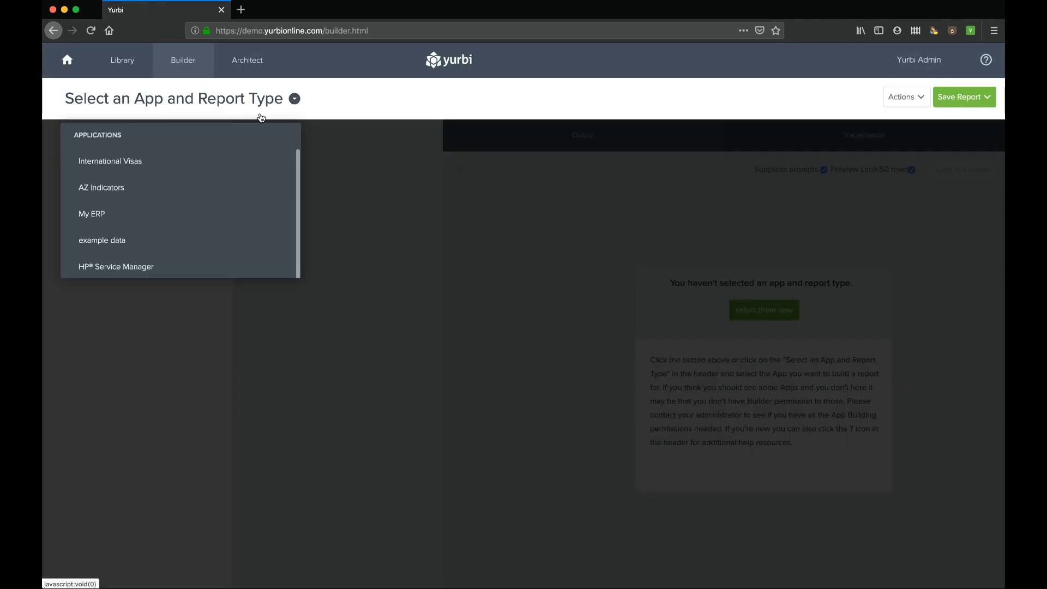
{"action": "scroll", "coordinate": [218, 284], "scroll_direction": "down", "scroll_amount": 1}
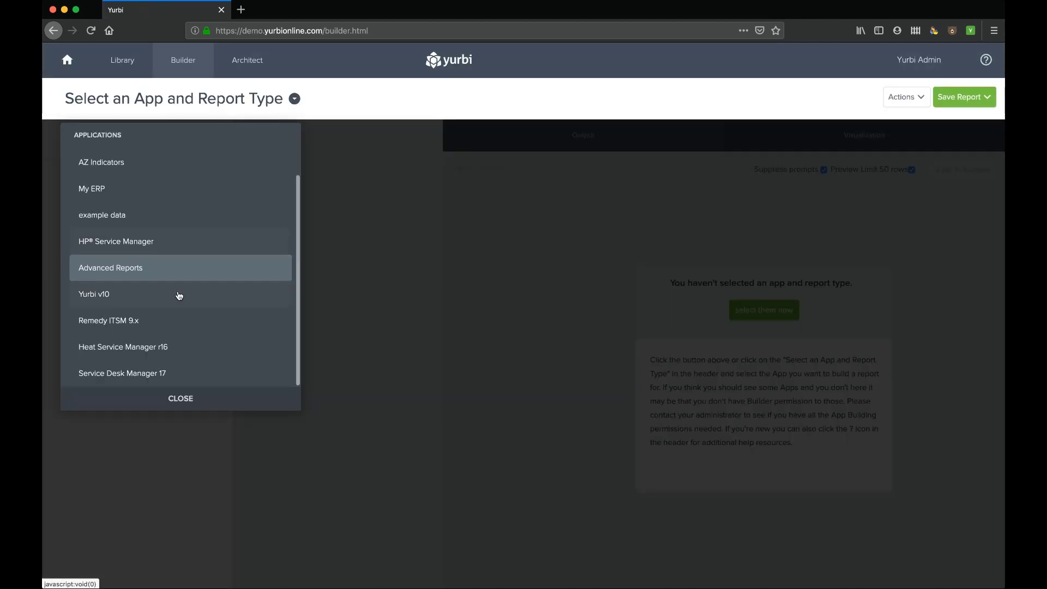
{"action": "left_click", "coordinate": [97, 304]}
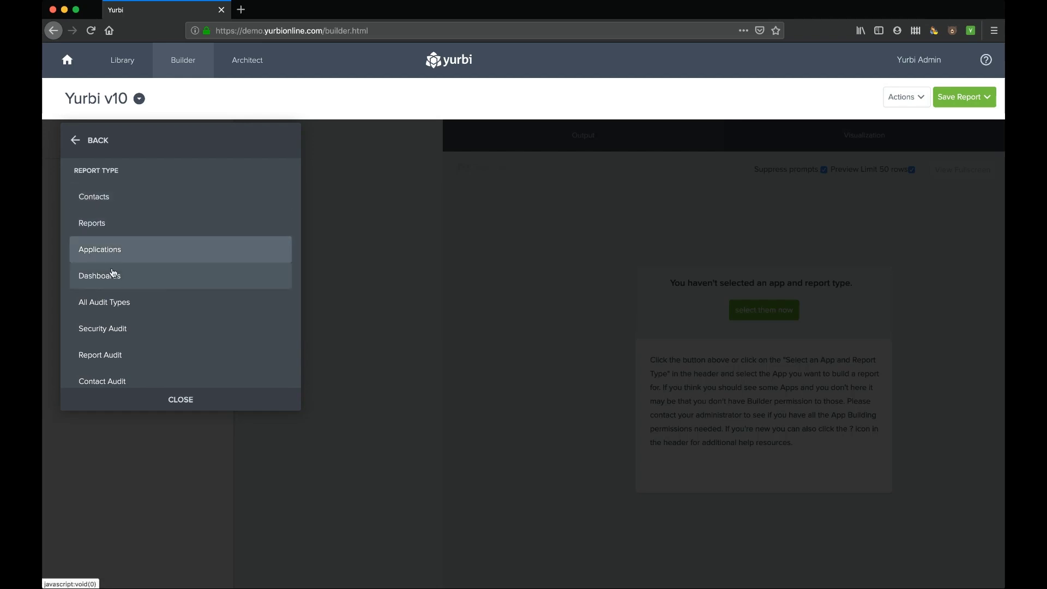
{"action": "scroll", "coordinate": [113, 275], "scroll_direction": "down", "scroll_amount": 2}
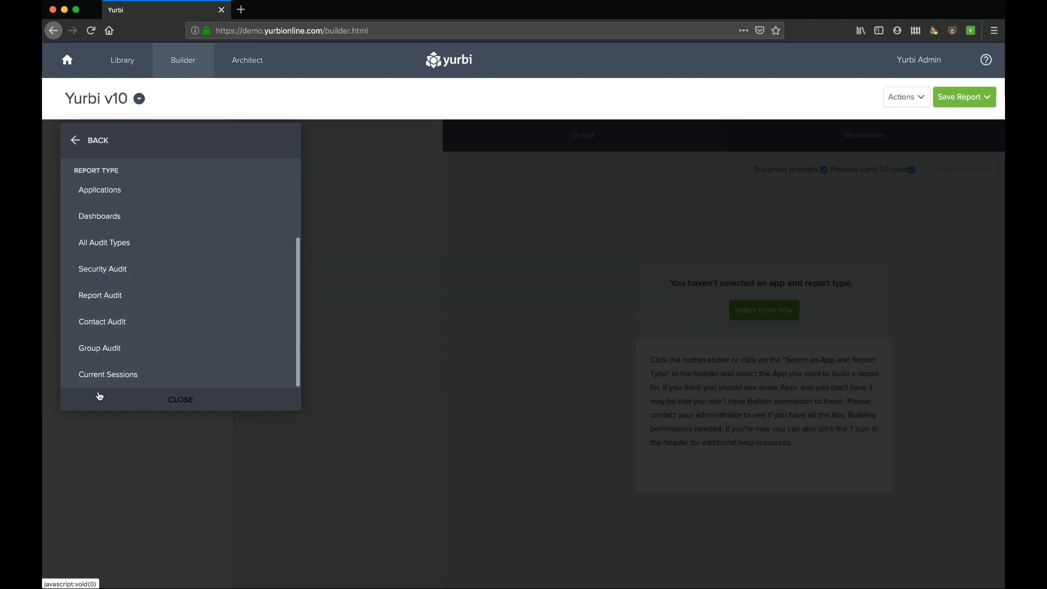
{"action": "left_click", "coordinate": [99, 299]}
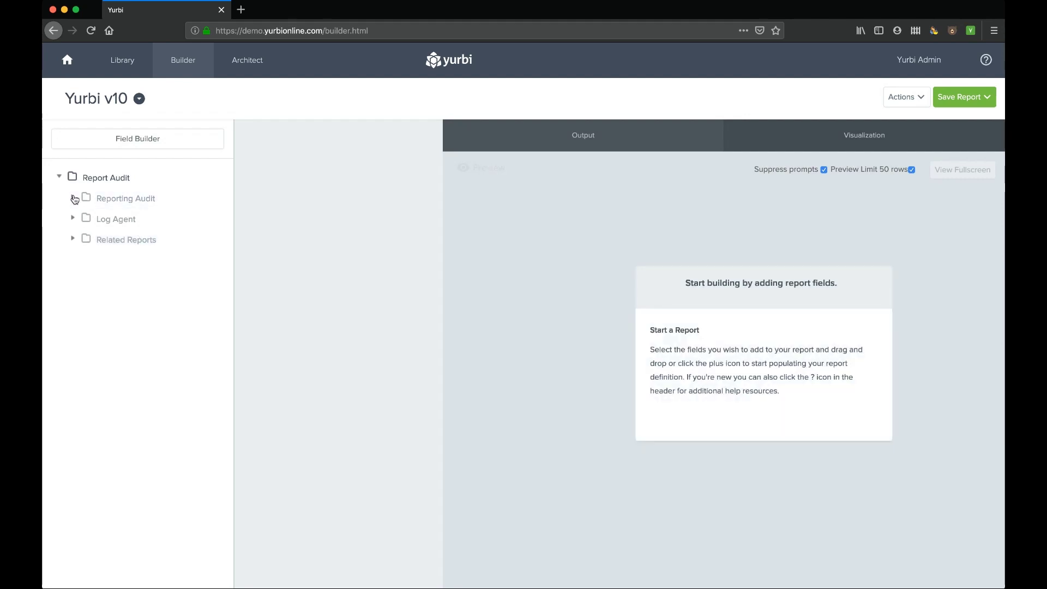
- Add Report Name, Module Type, login Name and Log Time Stamp fields to the report
{"action": "left_click", "coordinate": [74, 198]}
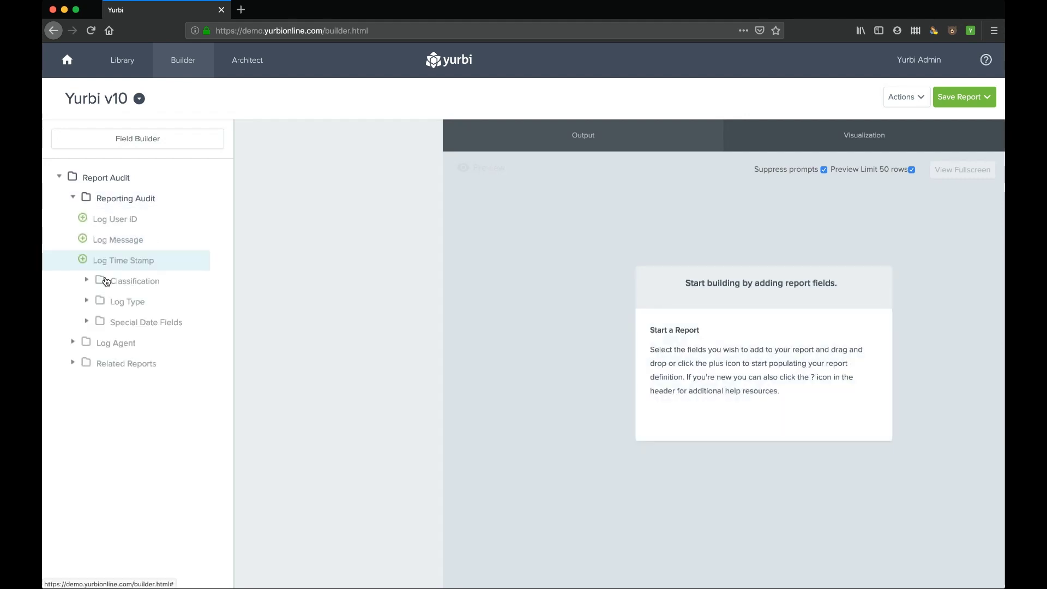
{"action": "left_click", "coordinate": [73, 362]}
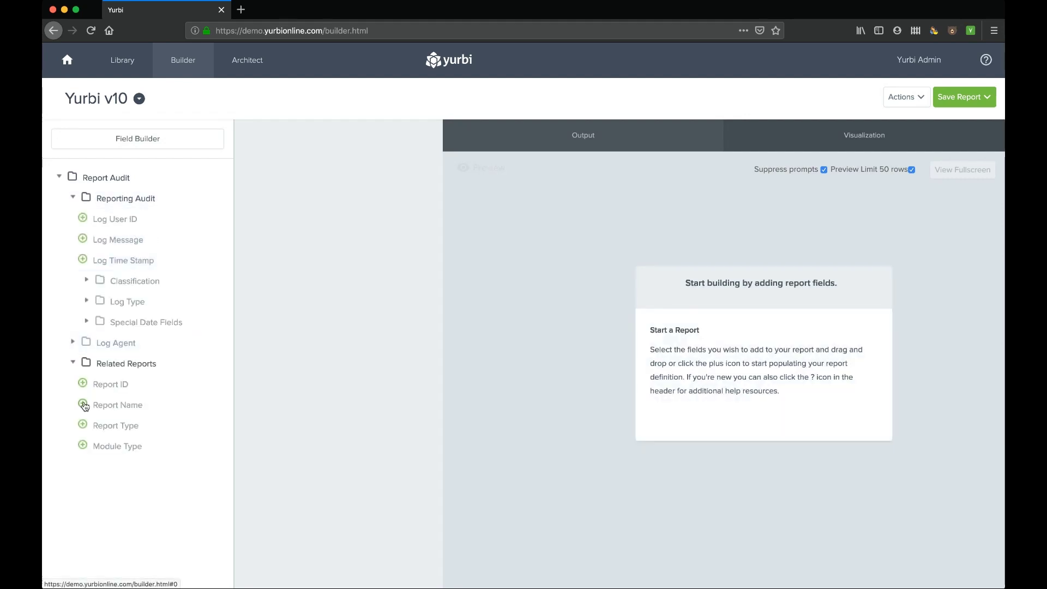
{"action": "left_click", "coordinate": [84, 405]}
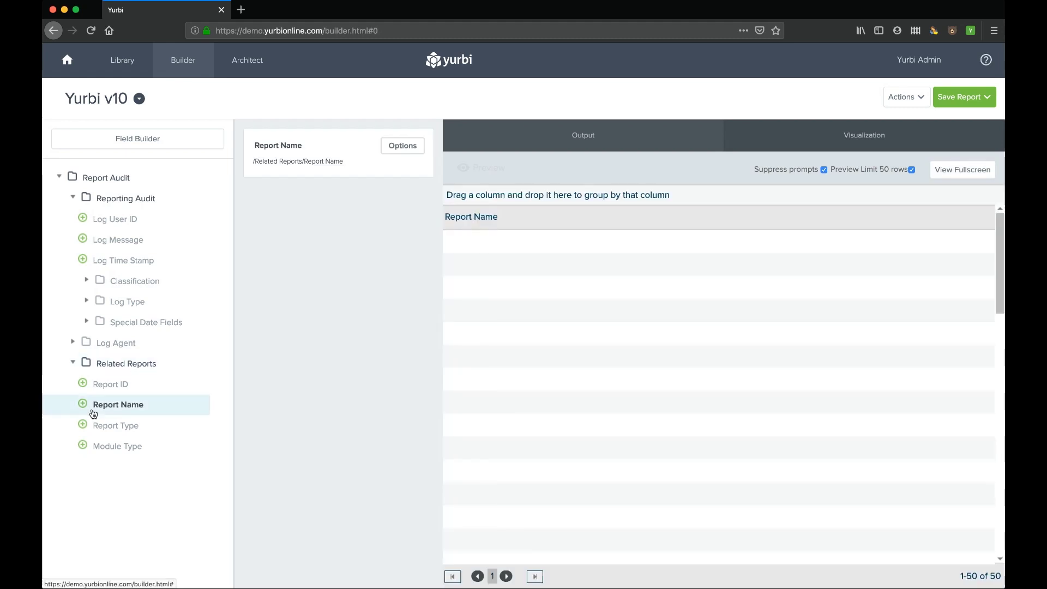
{"action": "left_click", "coordinate": [87, 446]}
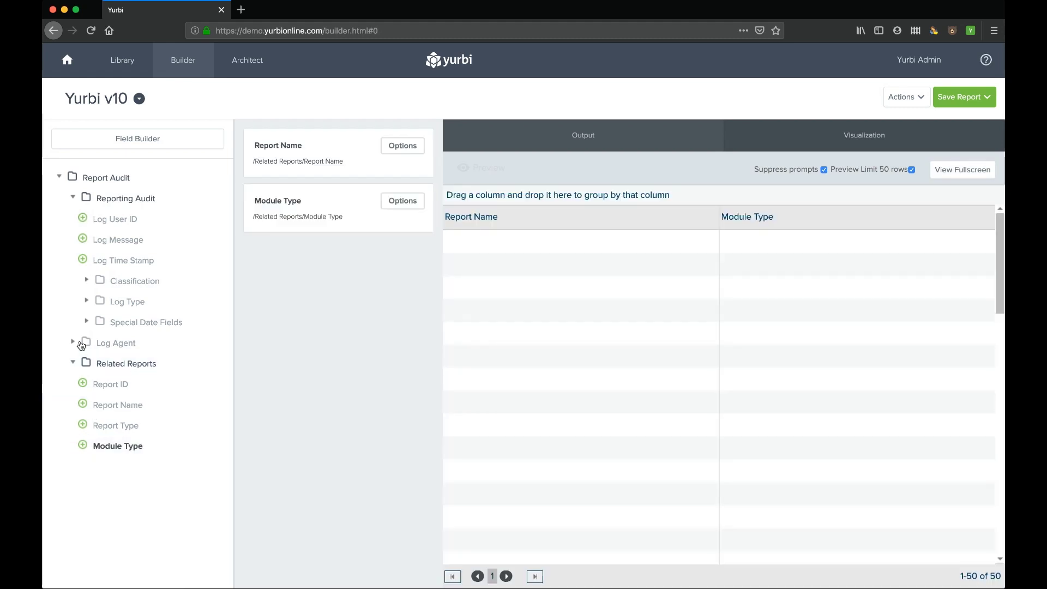
{"action": "left_click", "coordinate": [73, 342]}
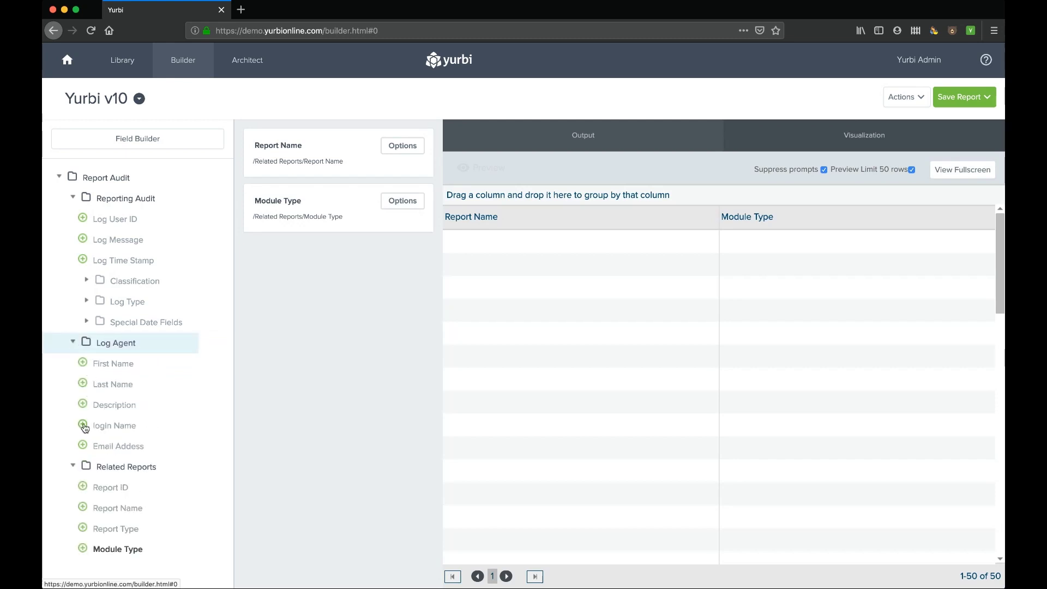
{"action": "left_click", "coordinate": [84, 426]}
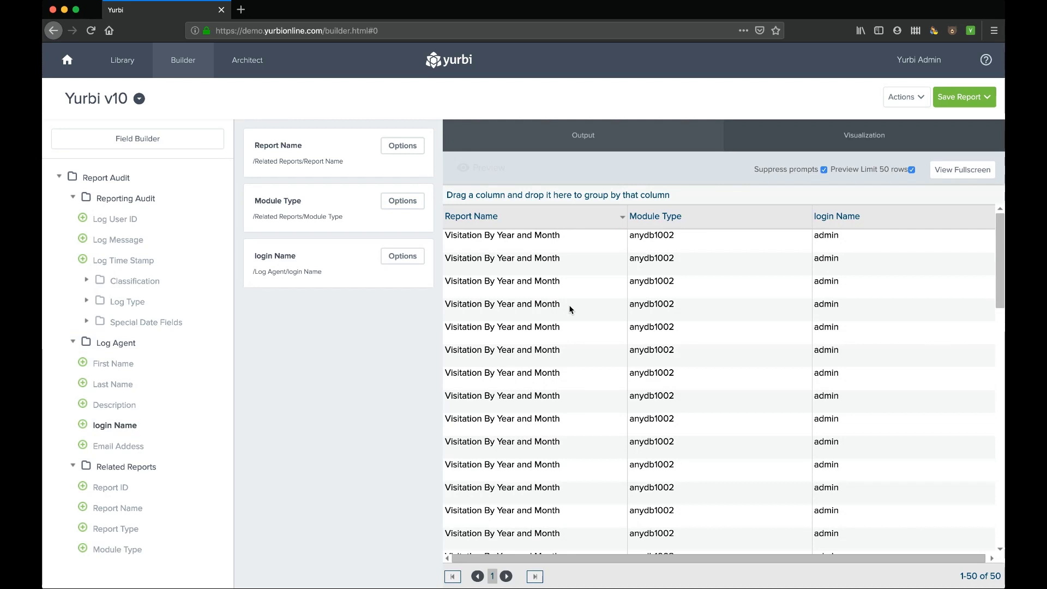
{"action": "left_click", "coordinate": [83, 260]}
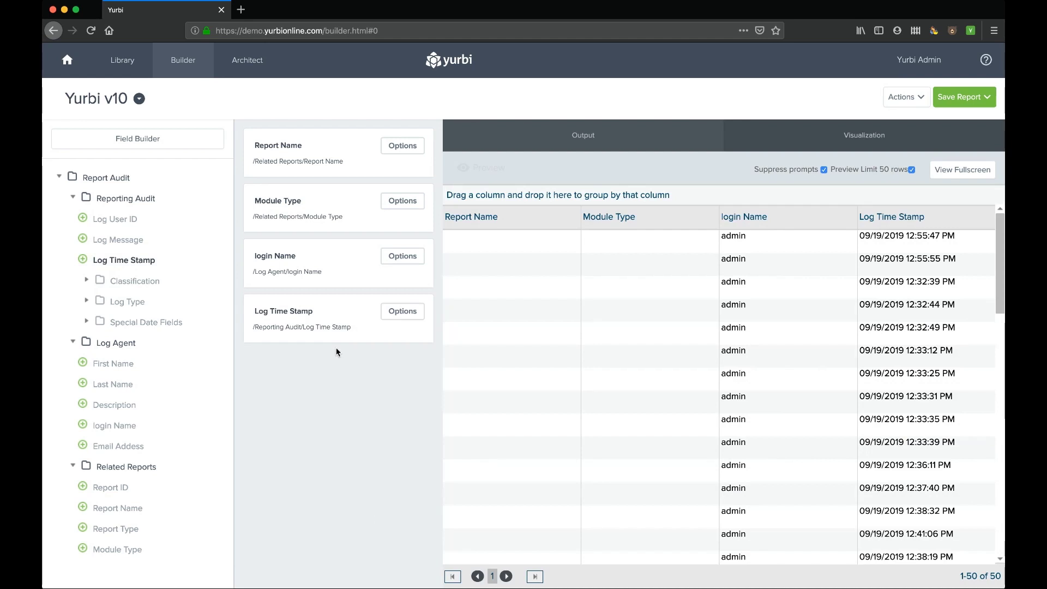
{"action": "left_click", "coordinate": [401, 316]}
- Add a Log Time Stamp equals Today criterion, narrowing the preview to 7 rows
{"action": "left_click", "coordinate": [388, 429]}
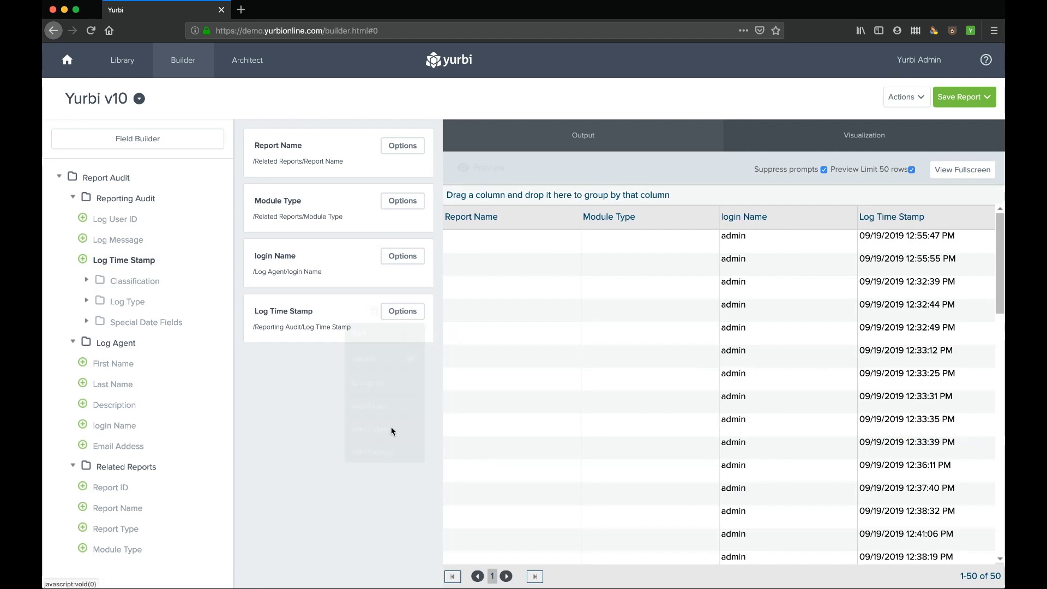
{"action": "left_click", "coordinate": [711, 157]}
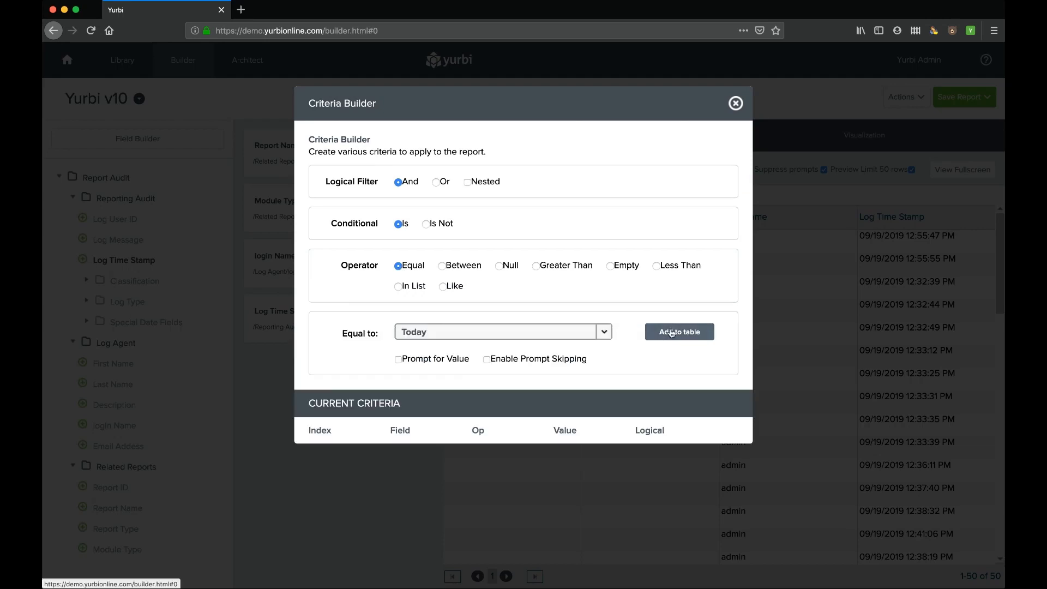
{"action": "left_click", "coordinate": [679, 331]}
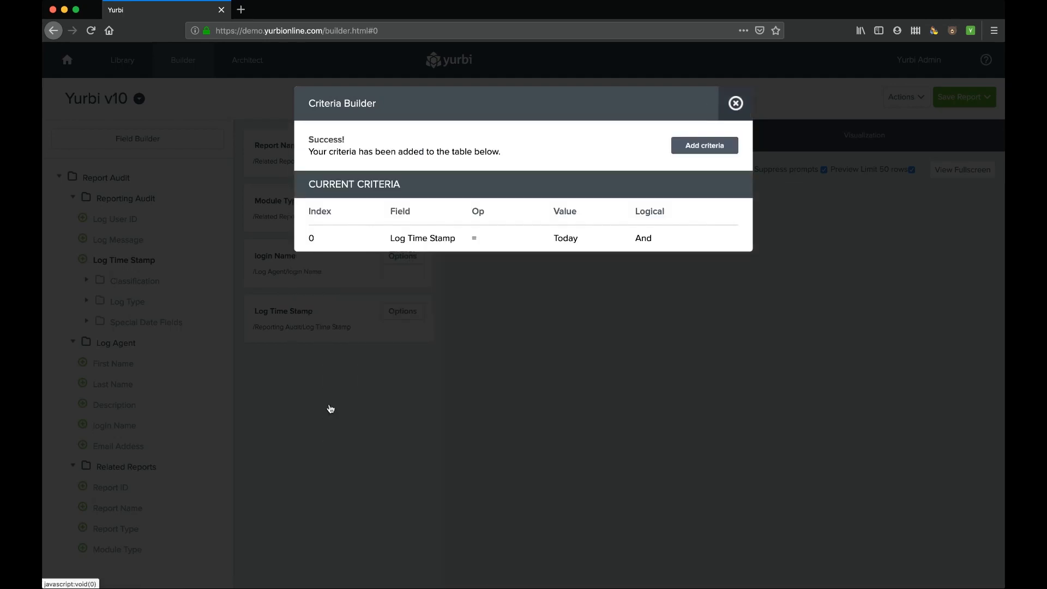
{"action": "left_click", "coordinate": [299, 432]}
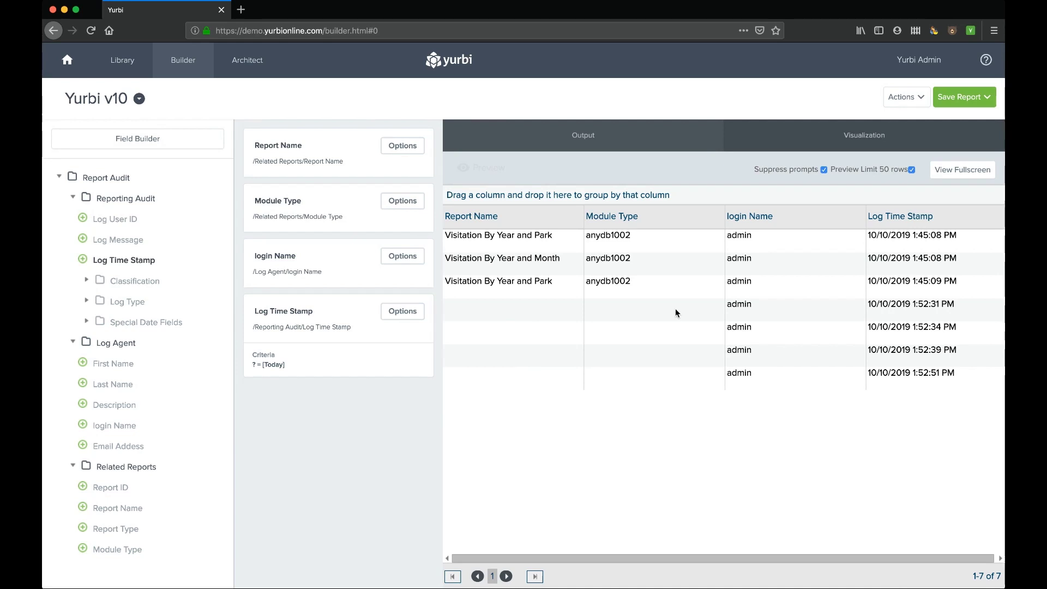
{"action": "left_click", "coordinate": [918, 63]}
- Discard the unsaved report, go to Content management and switch to the Yurbi sample database
{"action": "left_click", "coordinate": [895, 154]}
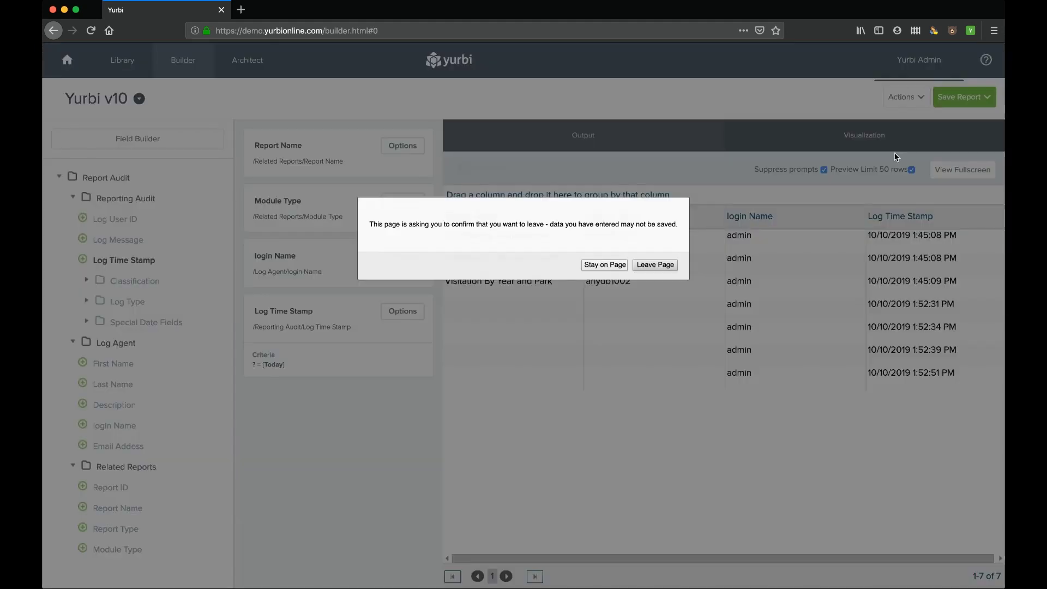
{"action": "left_click", "coordinate": [647, 265]}
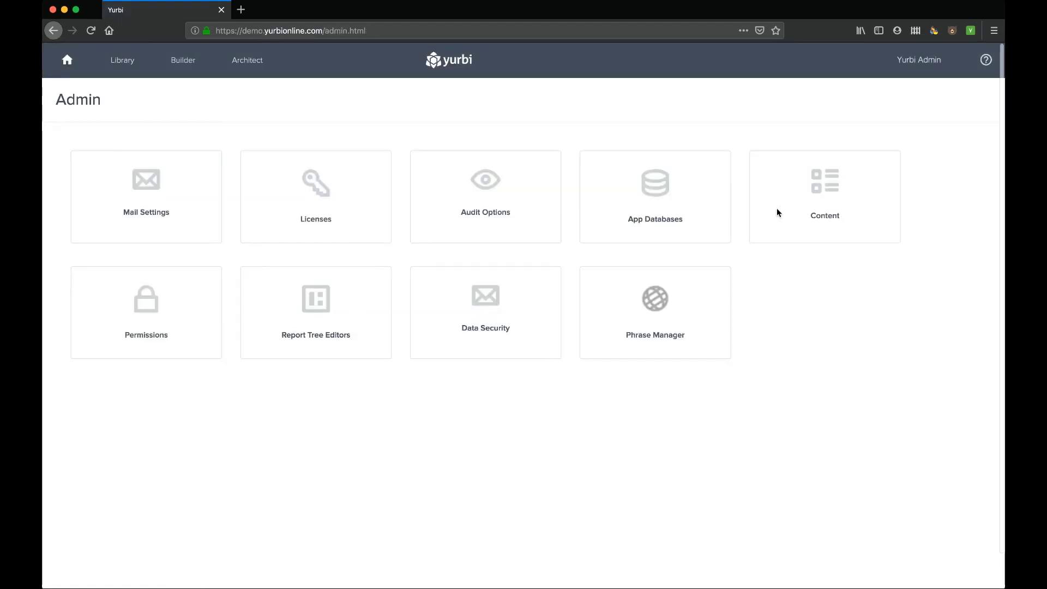
{"action": "left_click", "coordinate": [757, 208]}
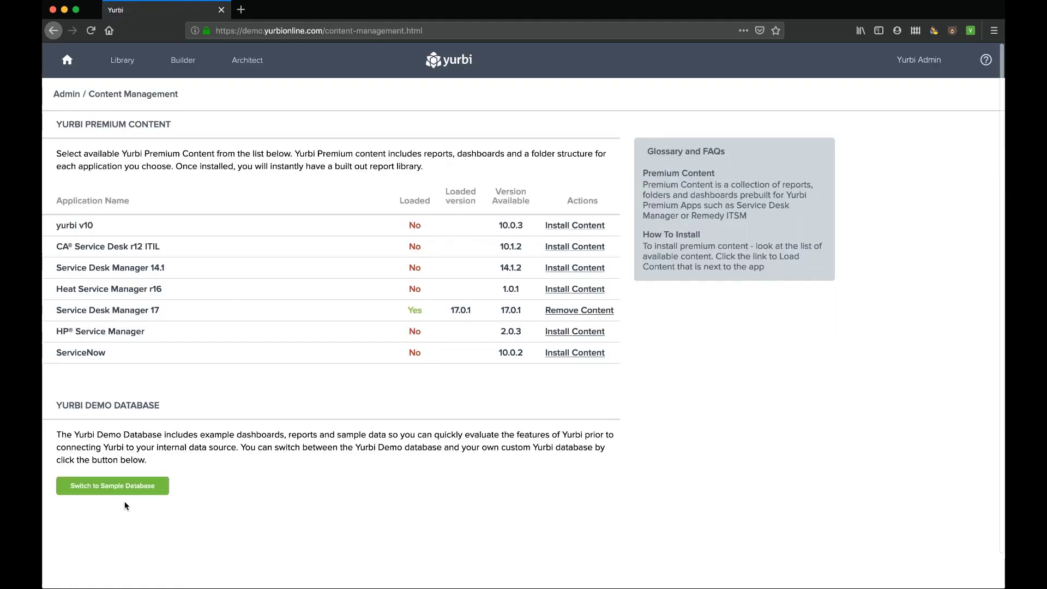
{"action": "left_click", "coordinate": [112, 491]}
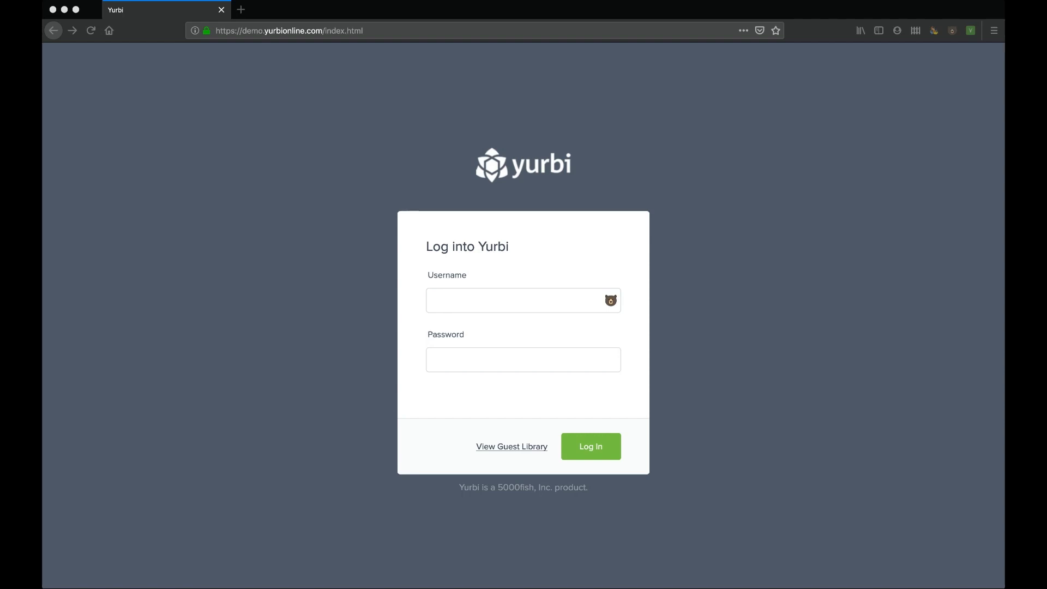
- Load yurbi.com's Start A Trial page in a new tab, then return to the demo tab
{"action": "left_click", "coordinate": [244, 13]}
{"action": "type", "text": "yurbi.com/star"}
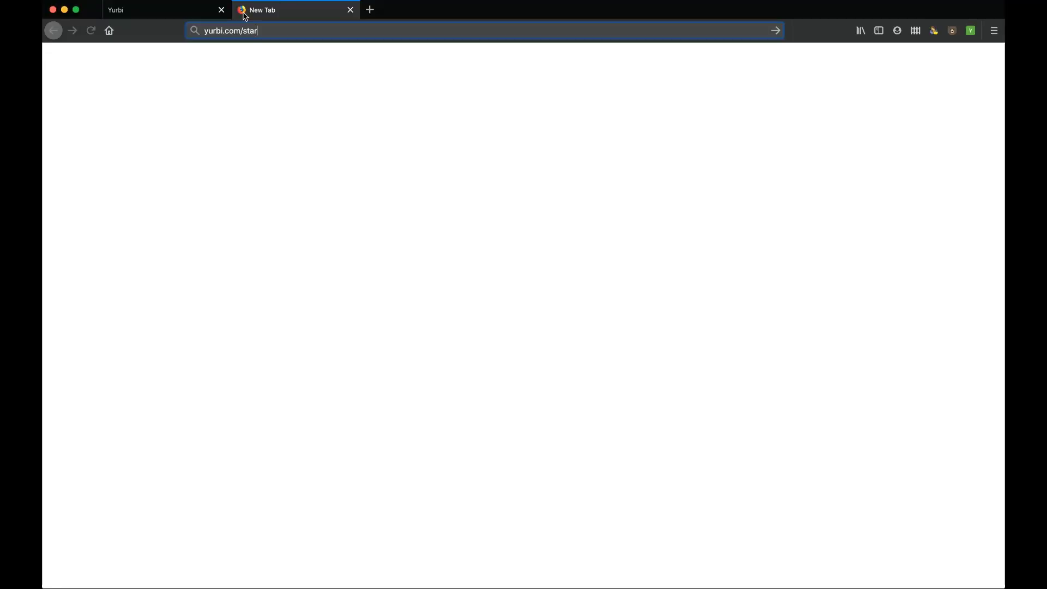
{"action": "key", "text": "Return"}
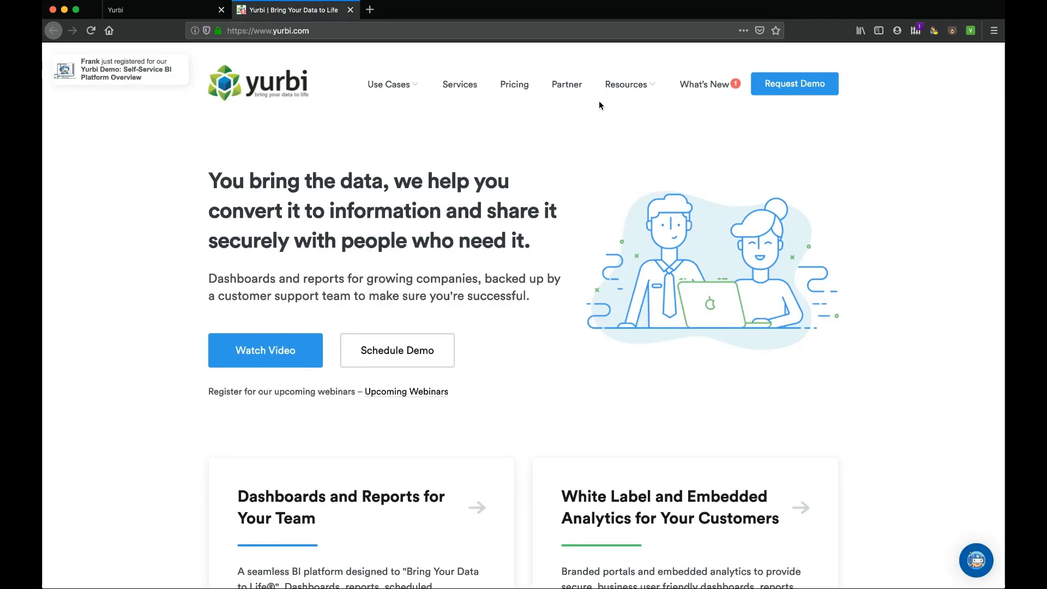
{"action": "mouse_move", "coordinate": [627, 88]}
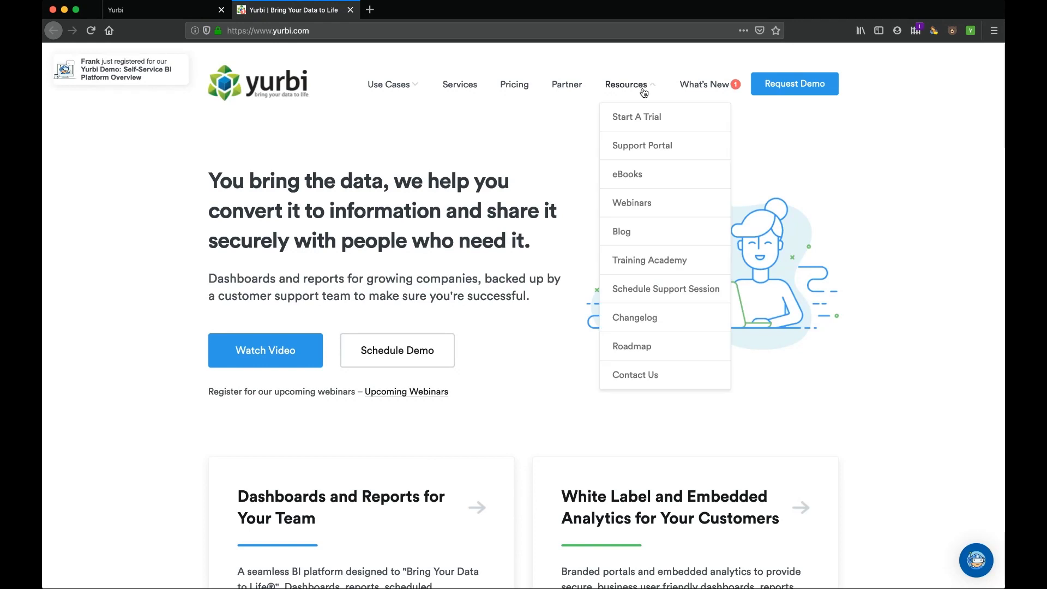
{"action": "left_click", "coordinate": [641, 120]}
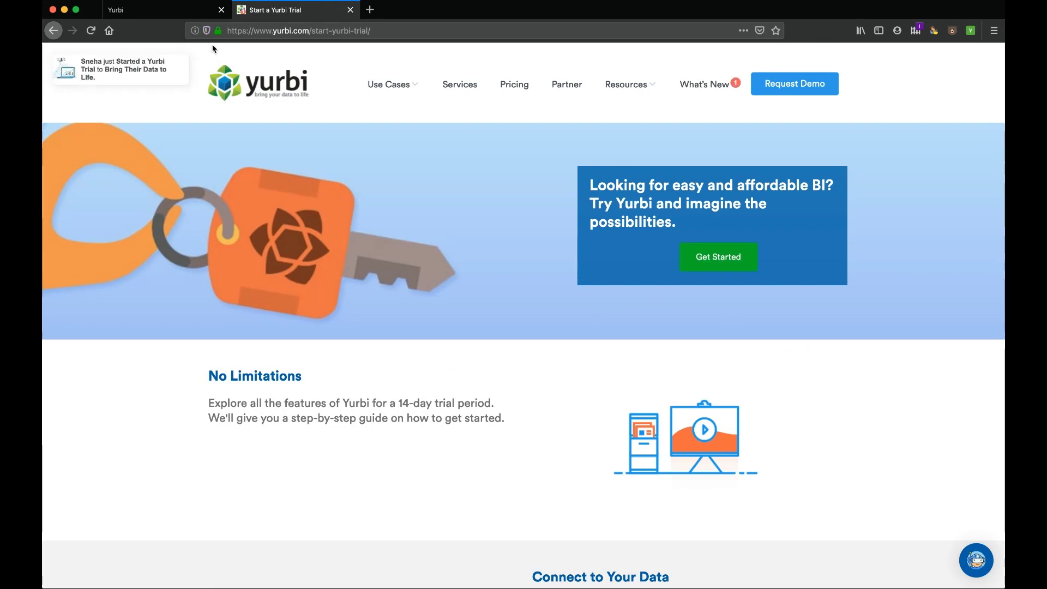
{"action": "left_click", "coordinate": [171, 11]}
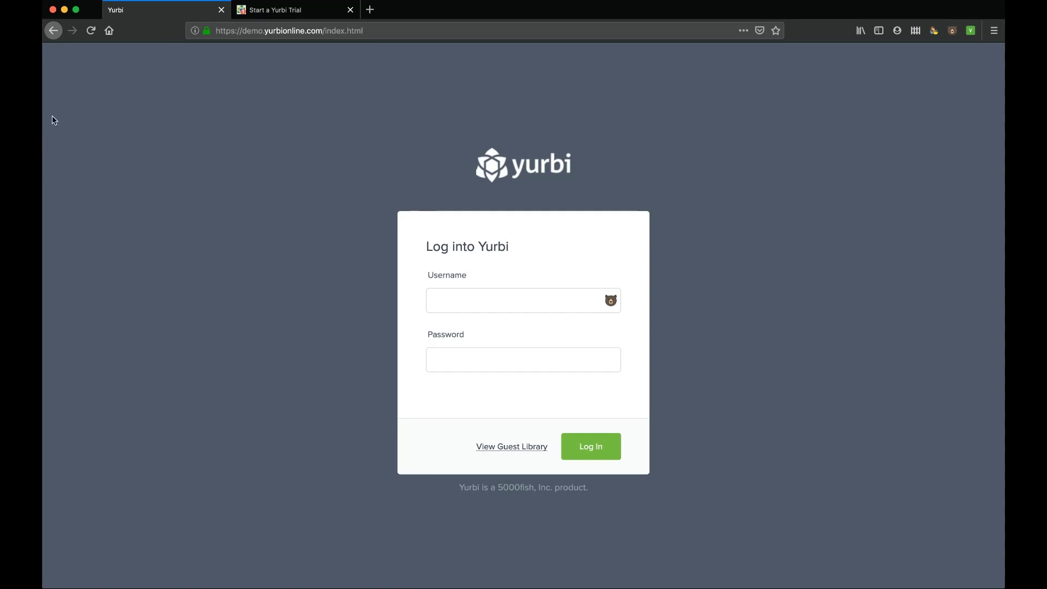